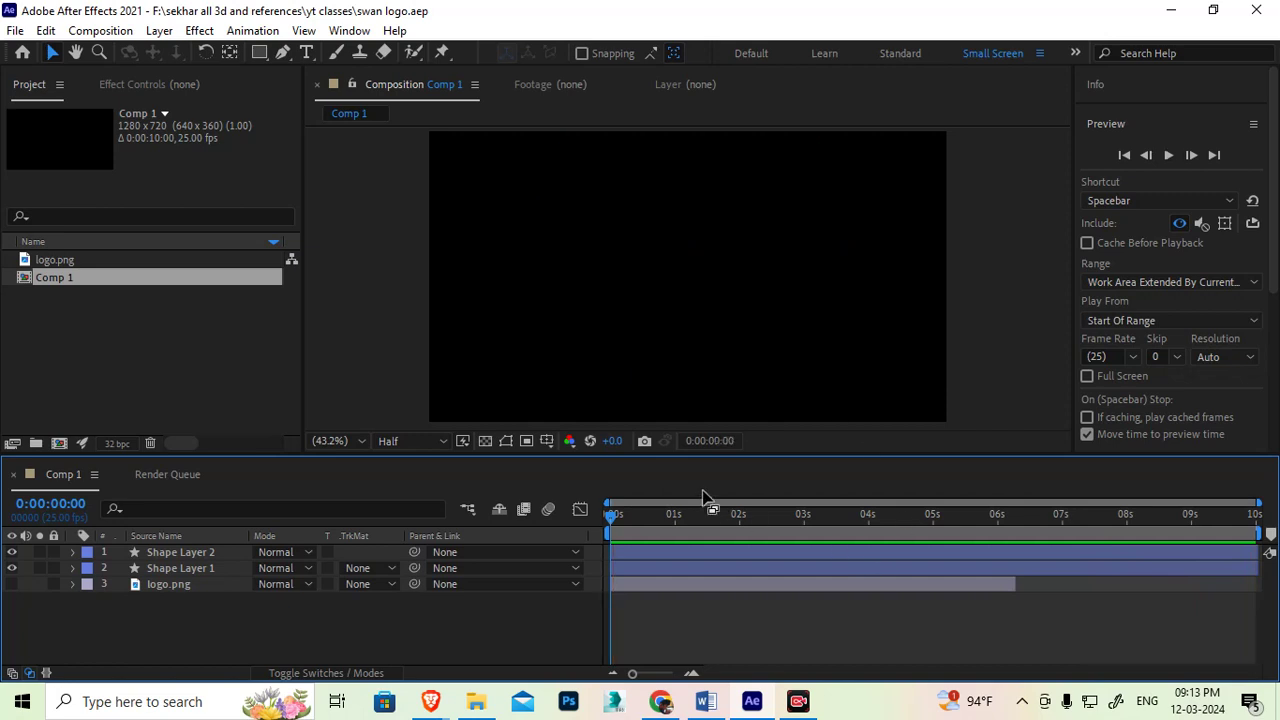
Step: Move the playhead to 0:00:00:13 and set the Pen tool's stroke colour to white (FFFFFF)
mouse_move(616, 518)
left_mouse_down()
mouse_move(860, 510)
mouse_move(995, 486)
mouse_move(869, 517)
mouse_move(1068, 500)
mouse_move(836, 493)
mouse_move(670, 512)
mouse_move(957, 530)
mouse_move(740, 589)
mouse_move(1040, 604)
mouse_move(685, 630)
mouse_move(669, 606)
mouse_move(704, 613)
mouse_move(647, 608)
left_mouse_up()
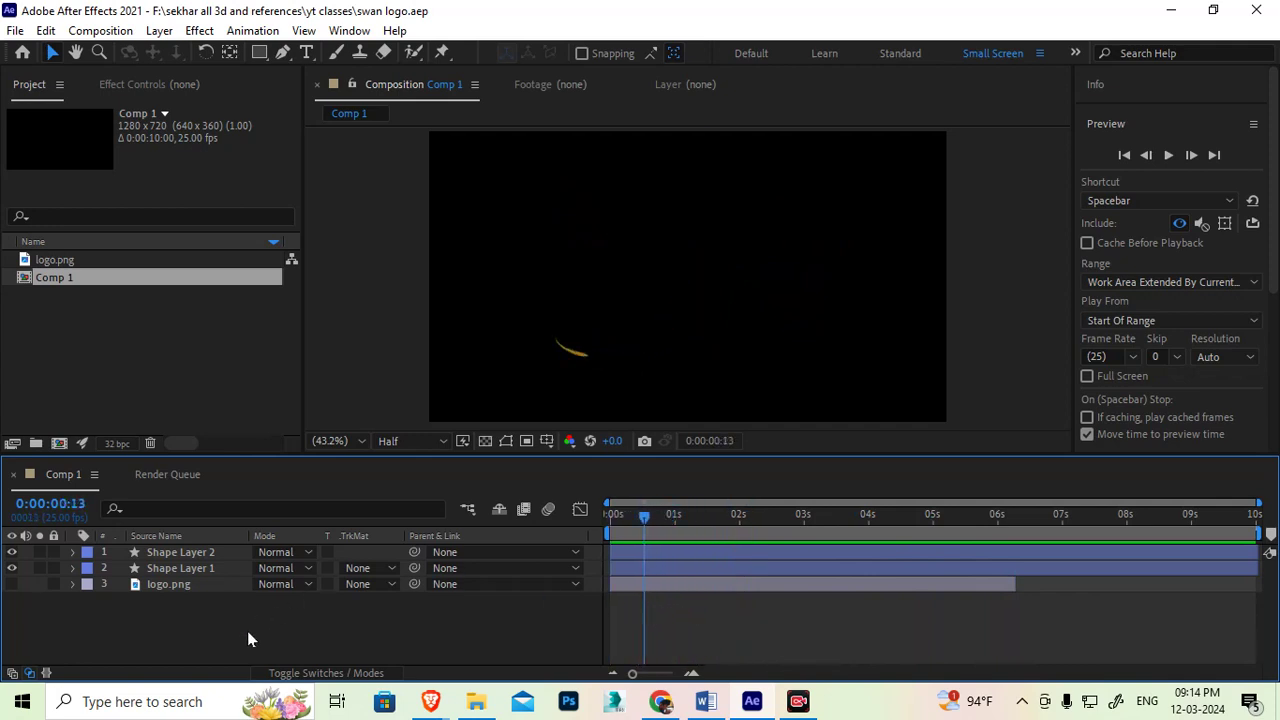
left_click(284, 52)
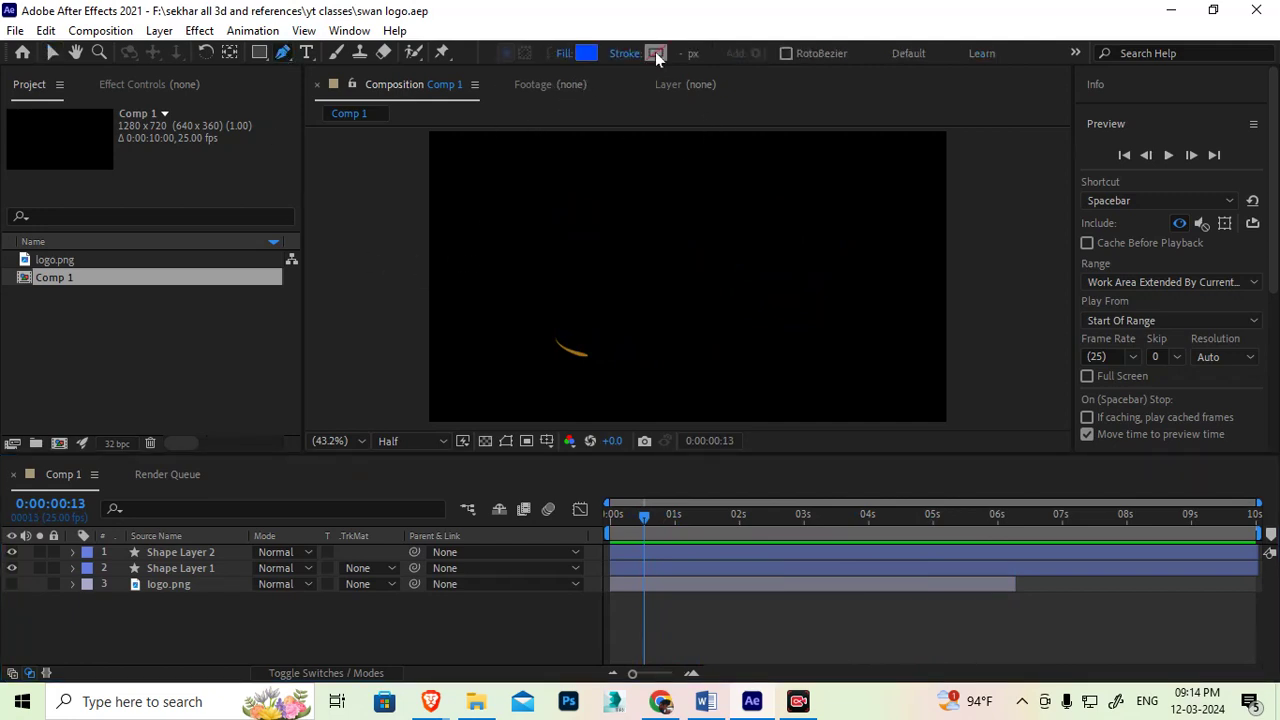
left_click(655, 53)
type("ffffff")
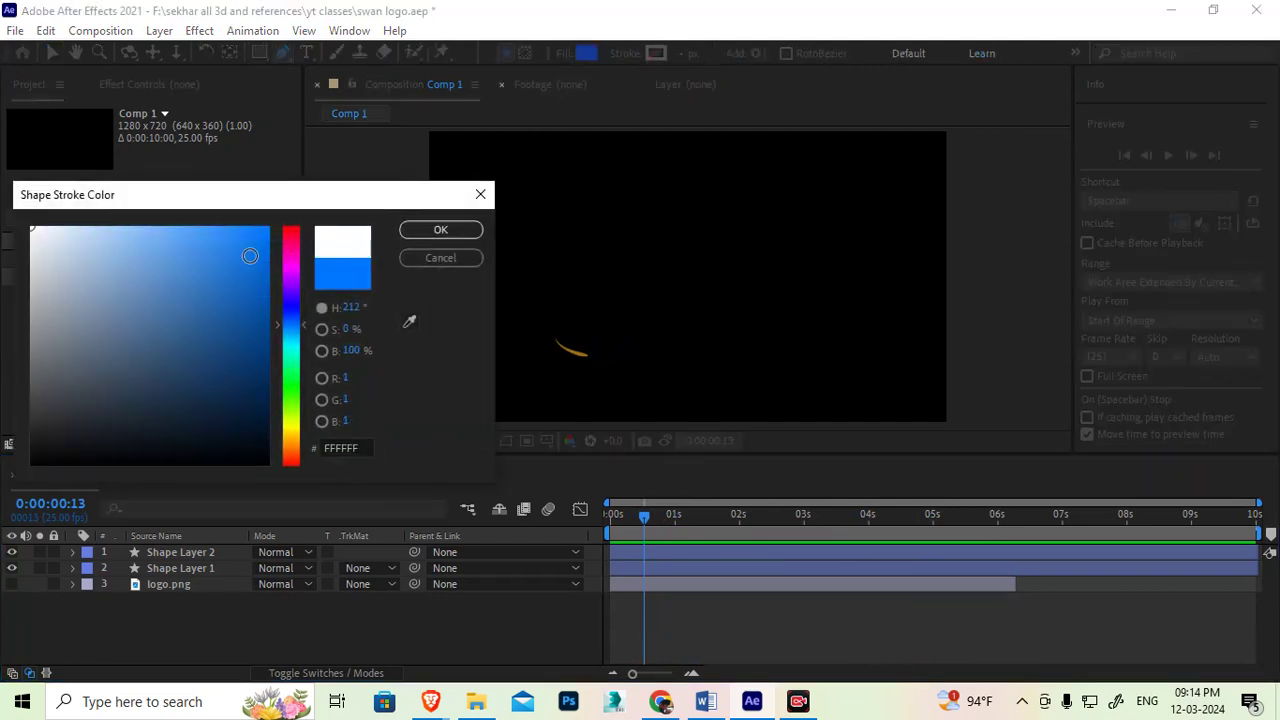
left_click(440, 230)
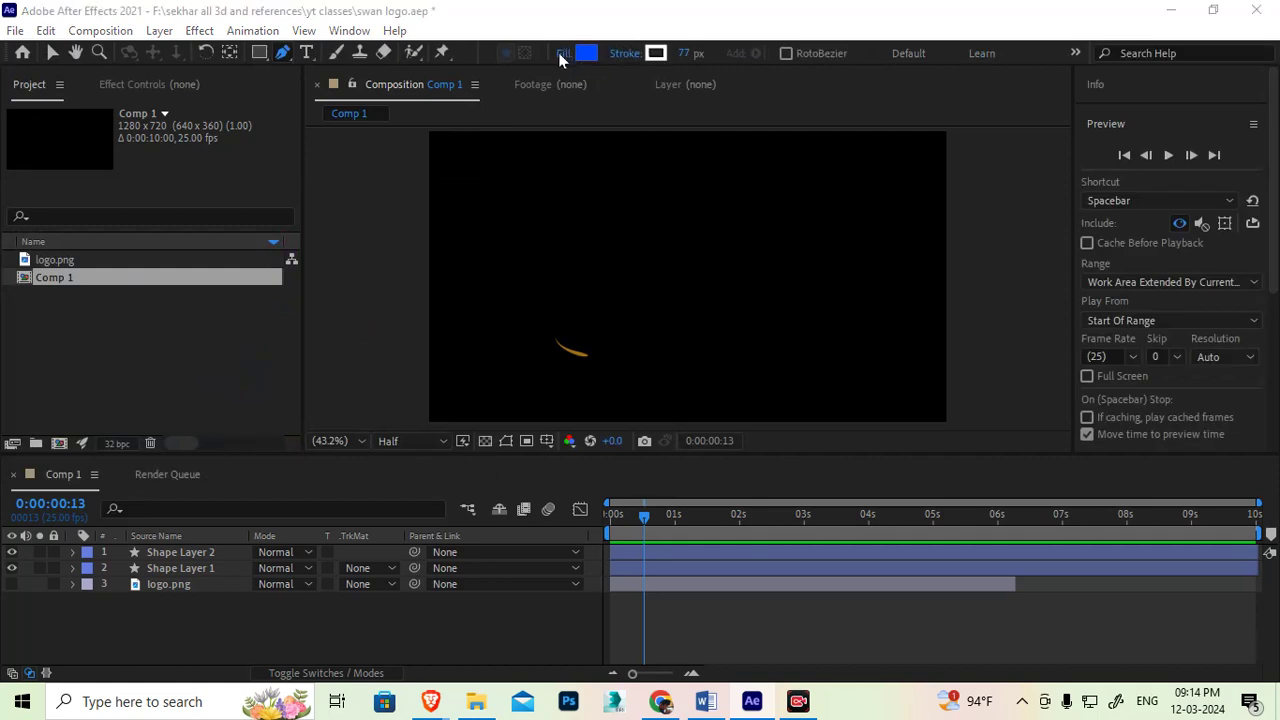
Step: Set the Pen tool's fill to None and its stroke width to 5 px
left_click(564, 55)
left_click(545, 299)
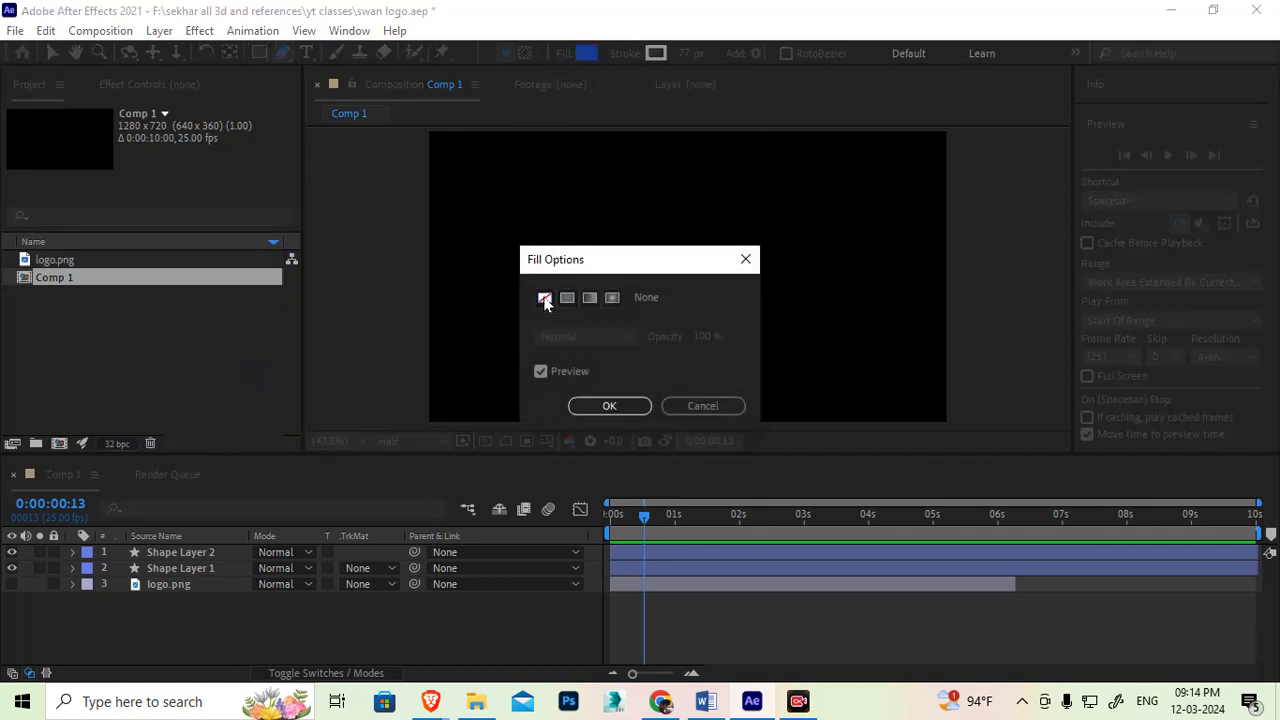
left_click(609, 403)
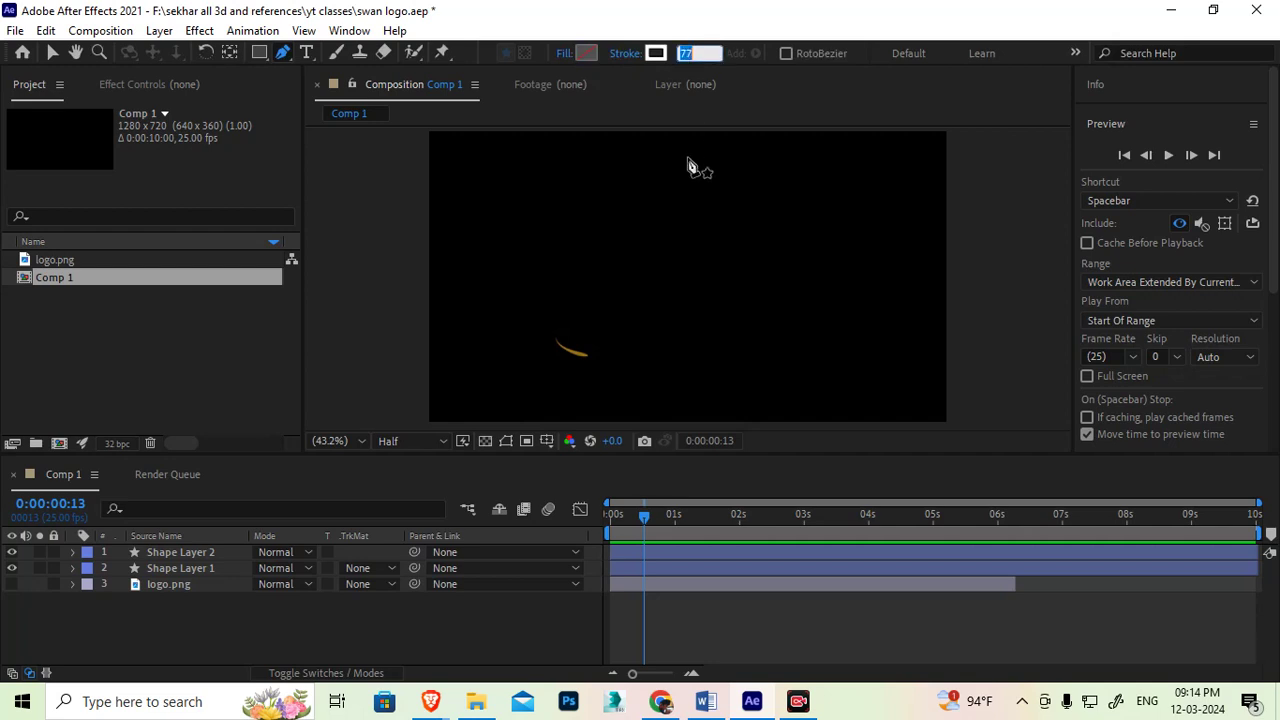
type("5")
key("Return")
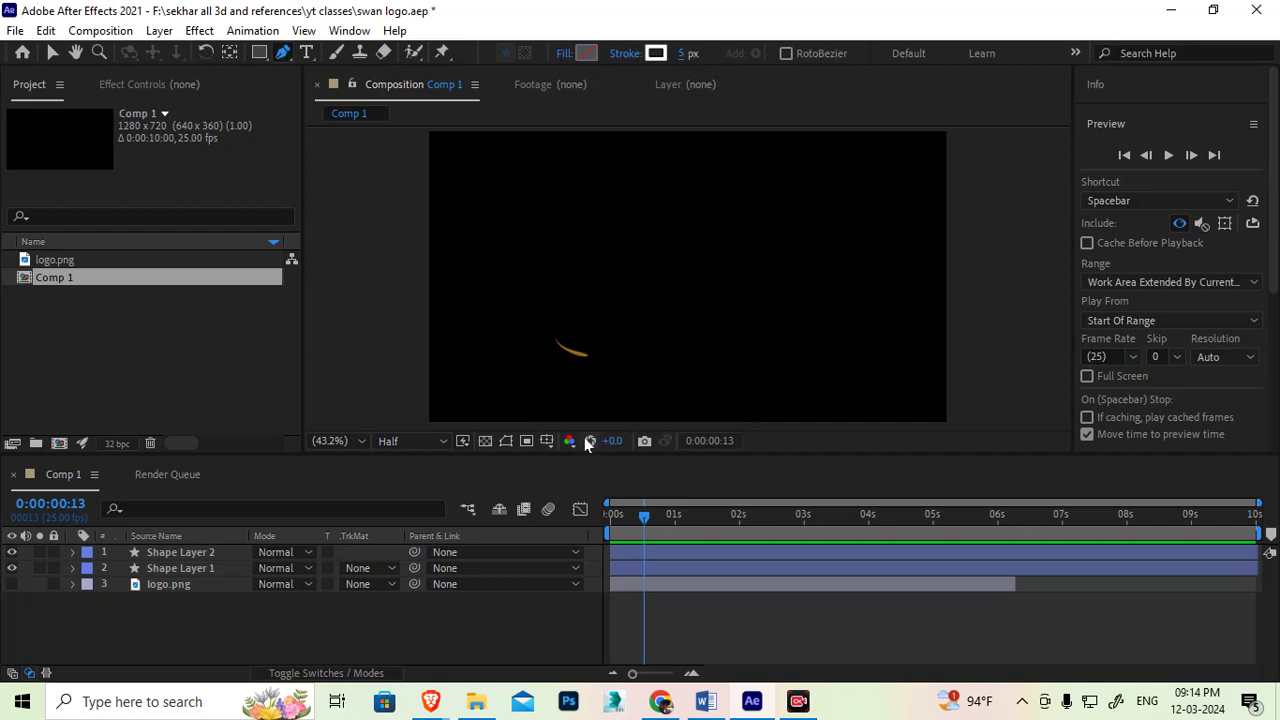
Step: Draw a curved three-point white stroke just above the gold swoosh, sweeping upward past its growing end
scroll(558, 372, "up", 3)
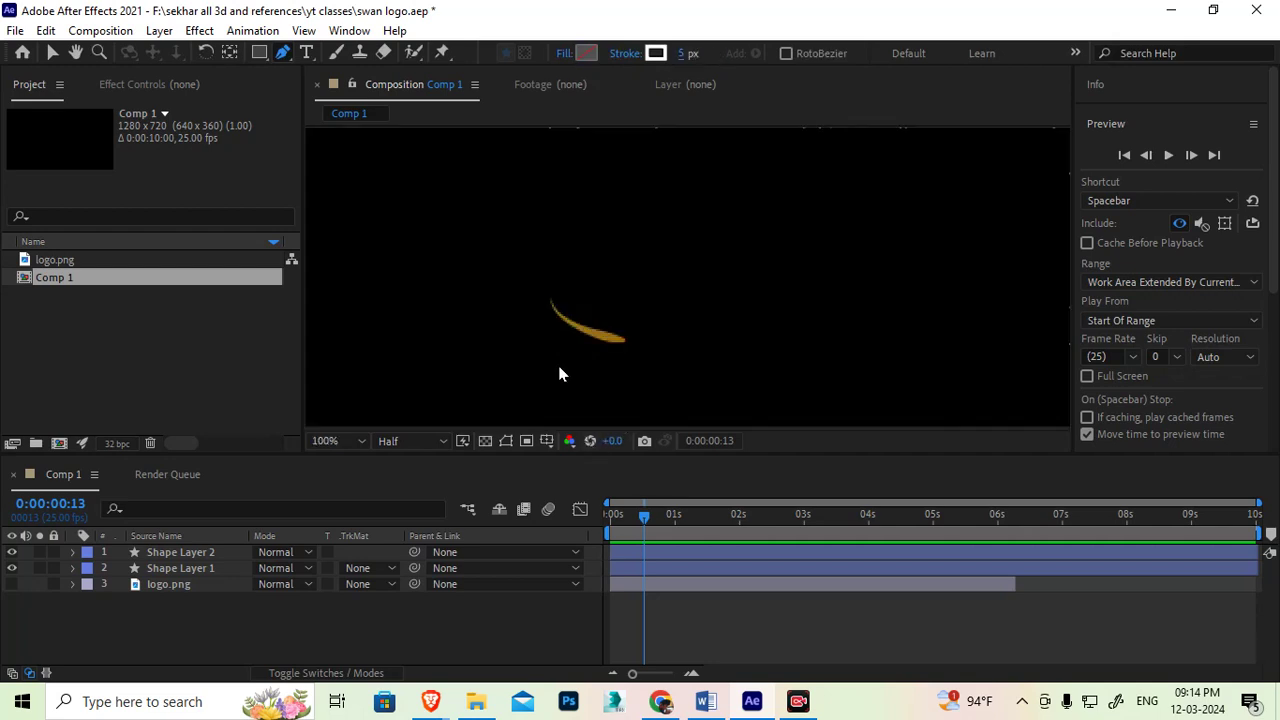
left_click(558, 308)
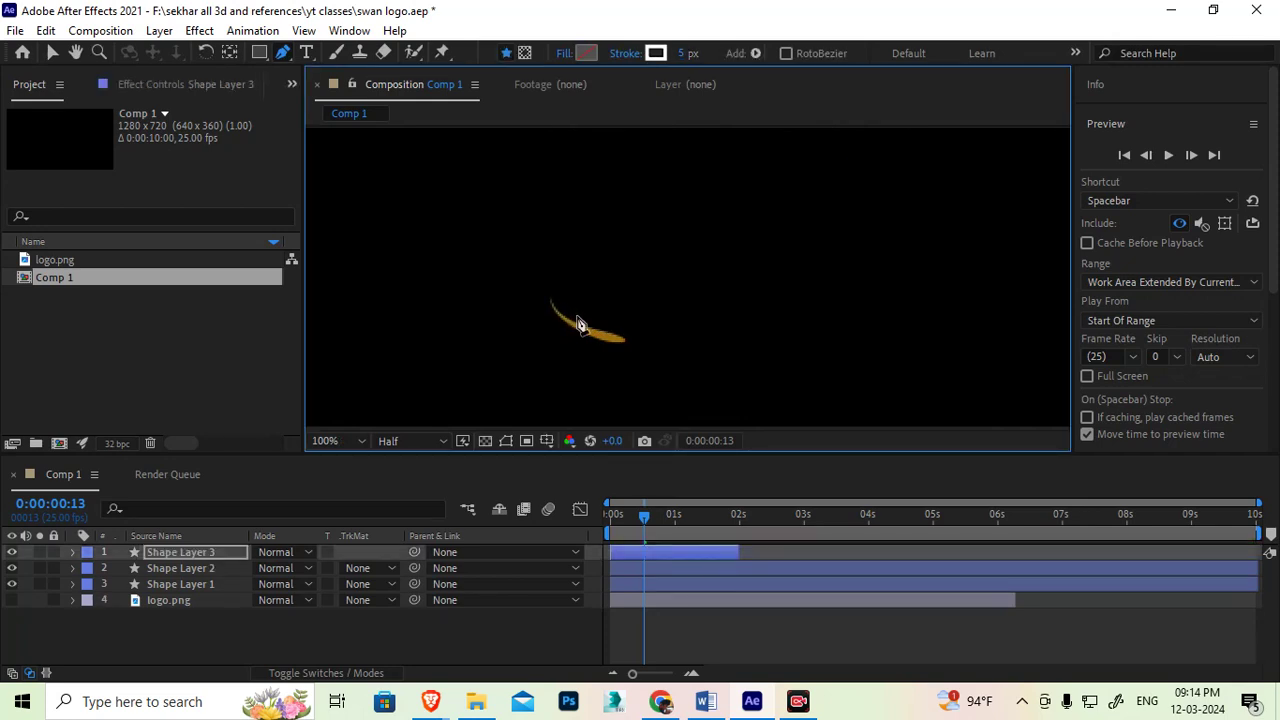
left_click_drag(677, 326, 708, 318)
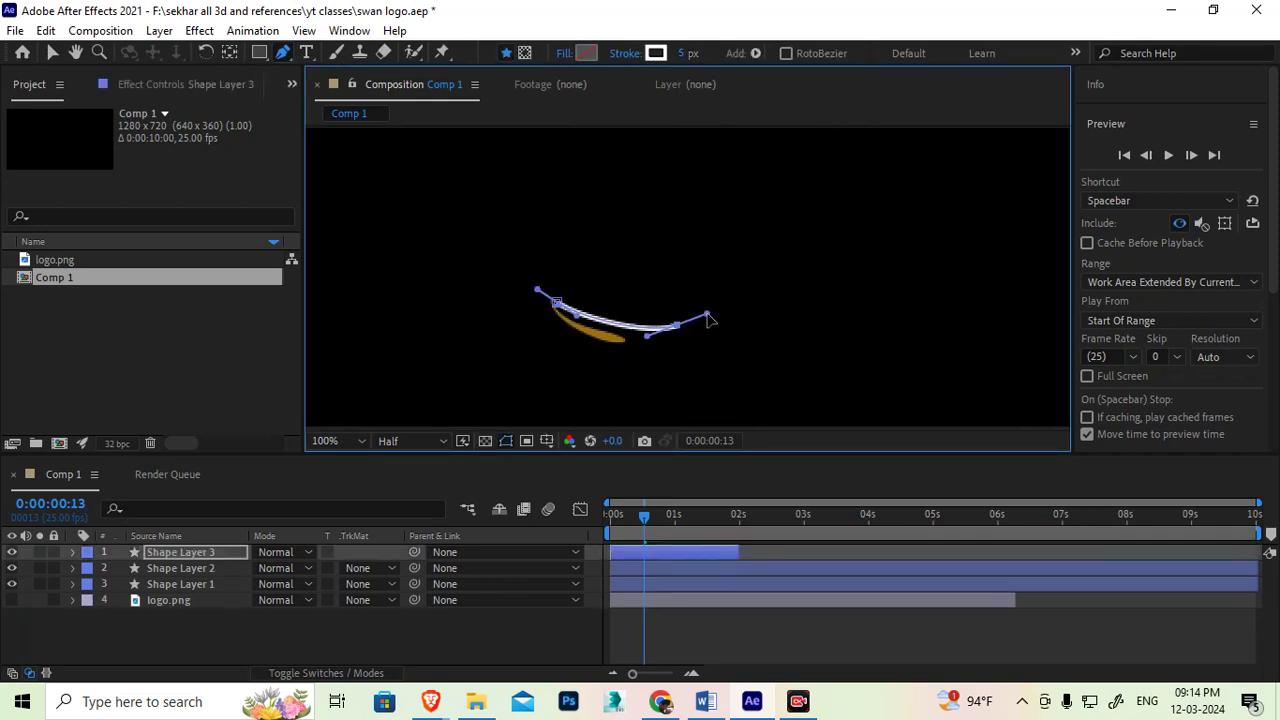
left_click(753, 262)
mouse_move(753, 258)
left_mouse_down()
mouse_move(759, 248)
mouse_move(748, 283)
mouse_move(713, 316)
mouse_move(746, 277)
left_mouse_up()
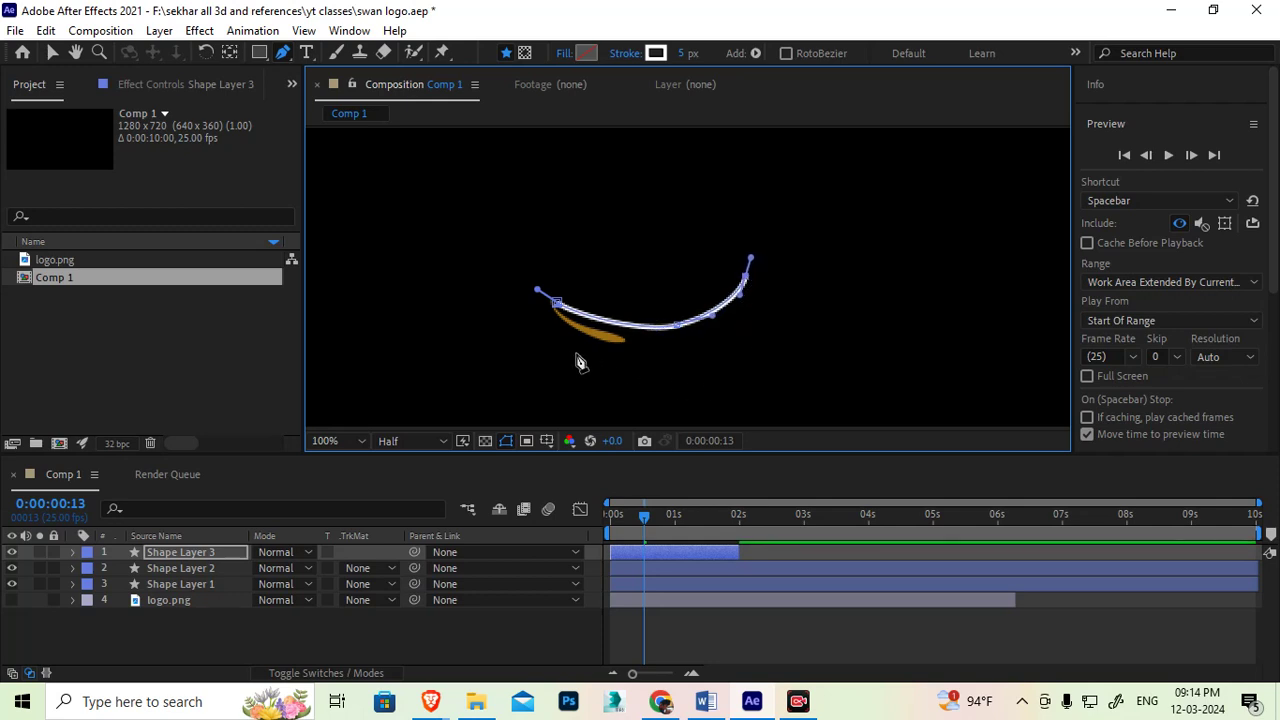
Step: Add a second, shorter curved stroke to Shape Layer 3, running inside the first curve and rising steeply above its end
left_click(188, 552)
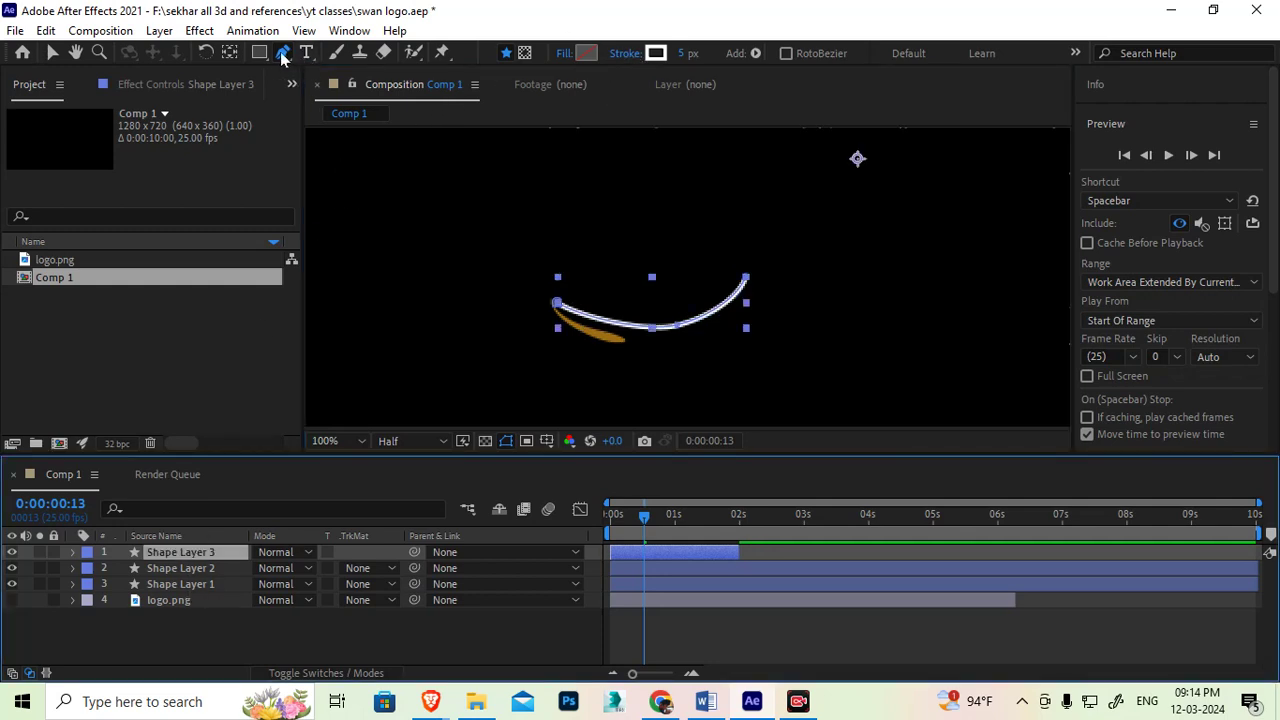
left_click_drag(534, 314, 469, 269)
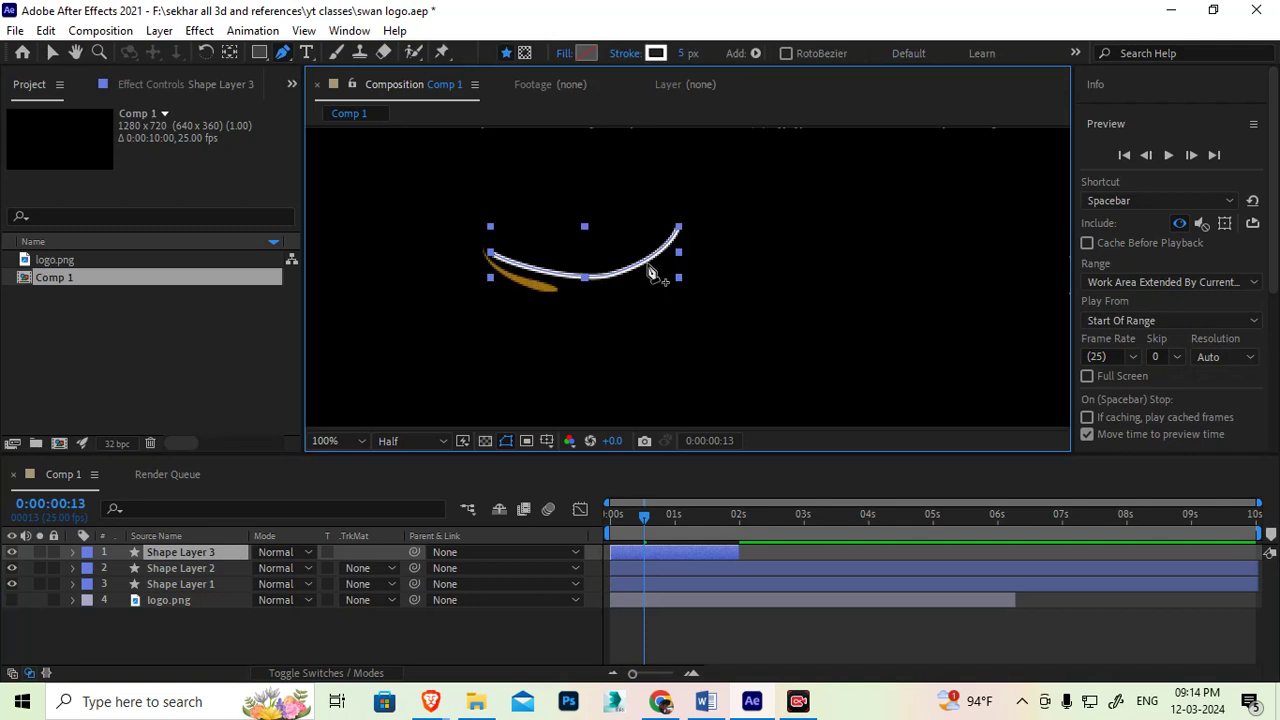
left_click(590, 268)
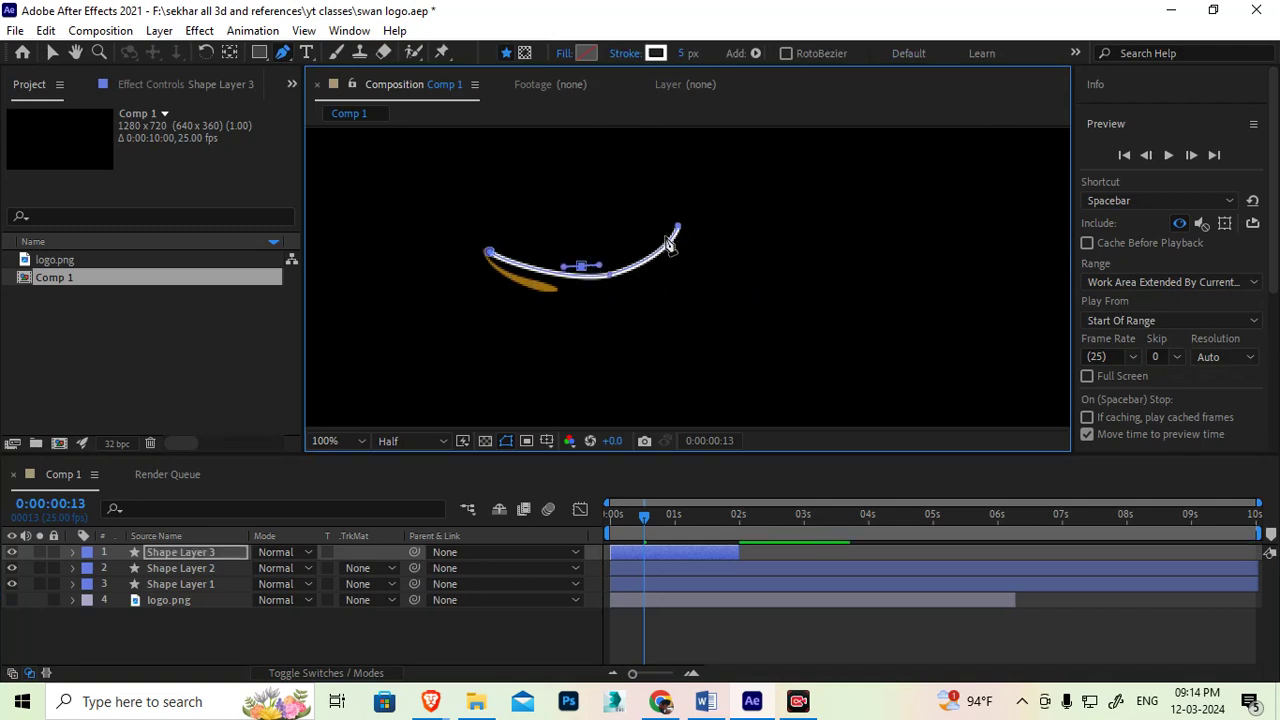
left_click_drag(670, 232, 695, 196)
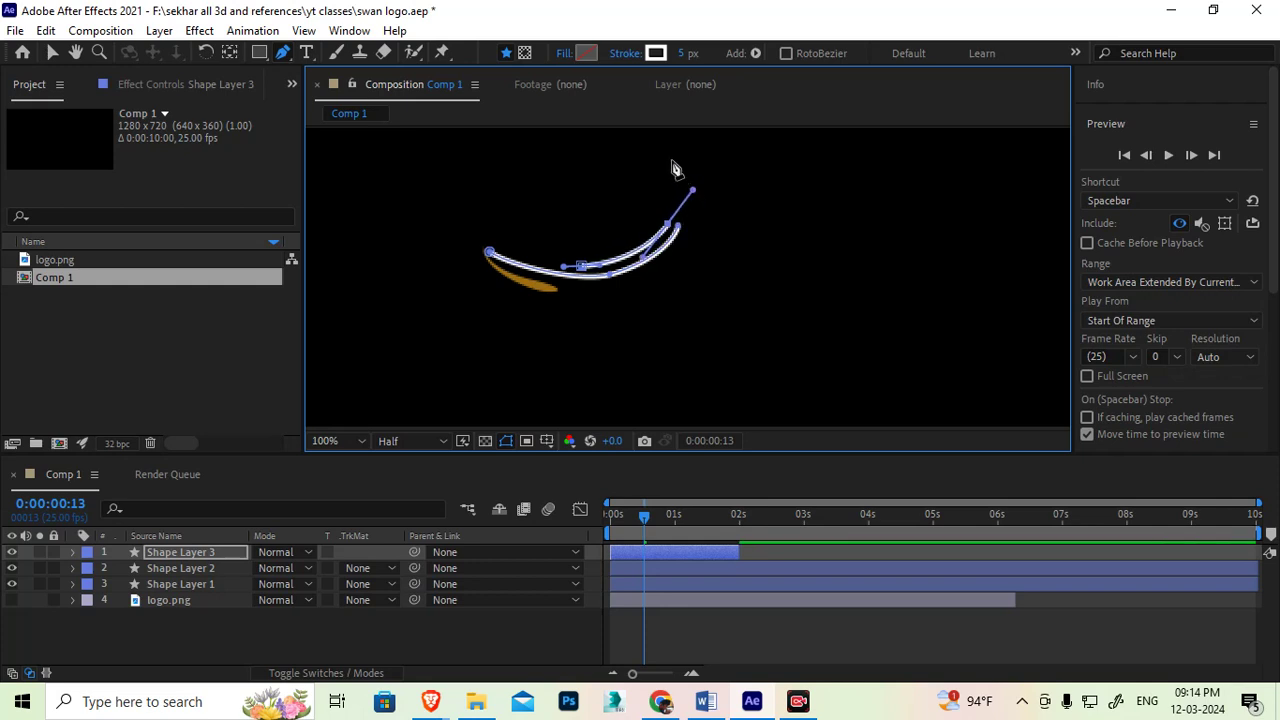
left_click_drag(668, 230, 677, 166)
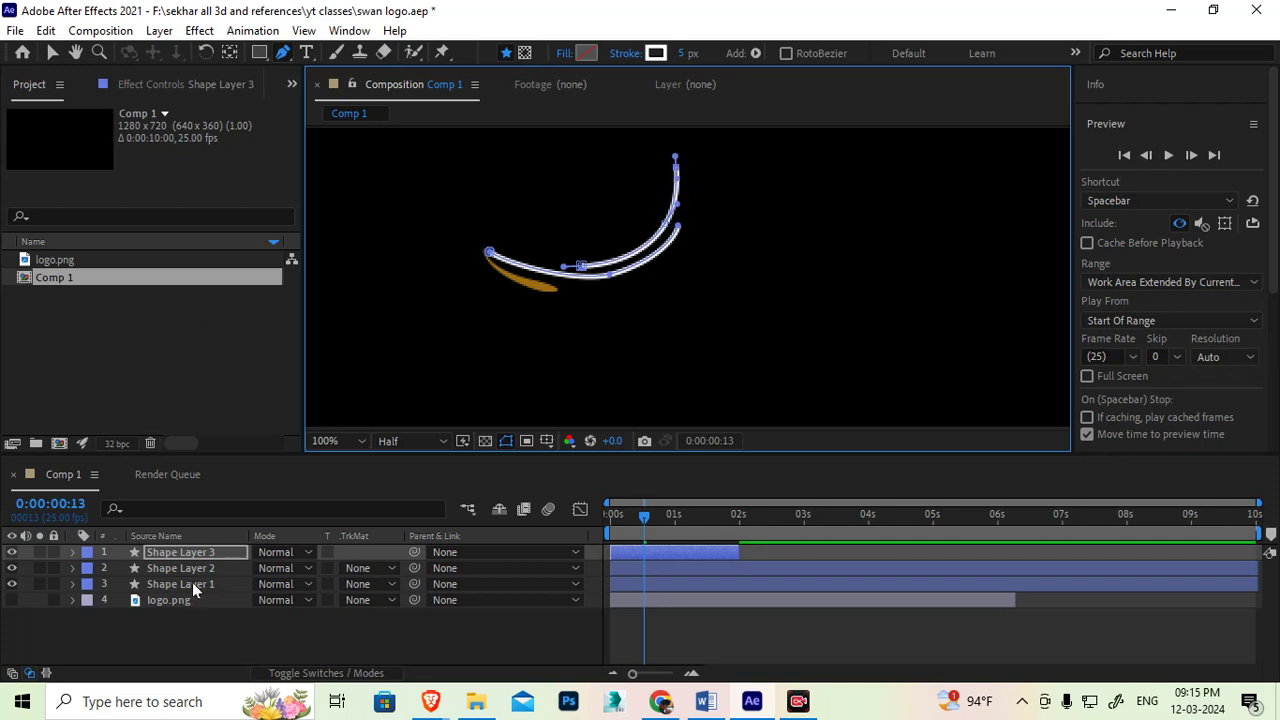
Step: At 0:00:00:20, add a wavy stroke to Shape Layer 3 beneath the gold swoosh, ending in a downward bend
left_click(192, 551)
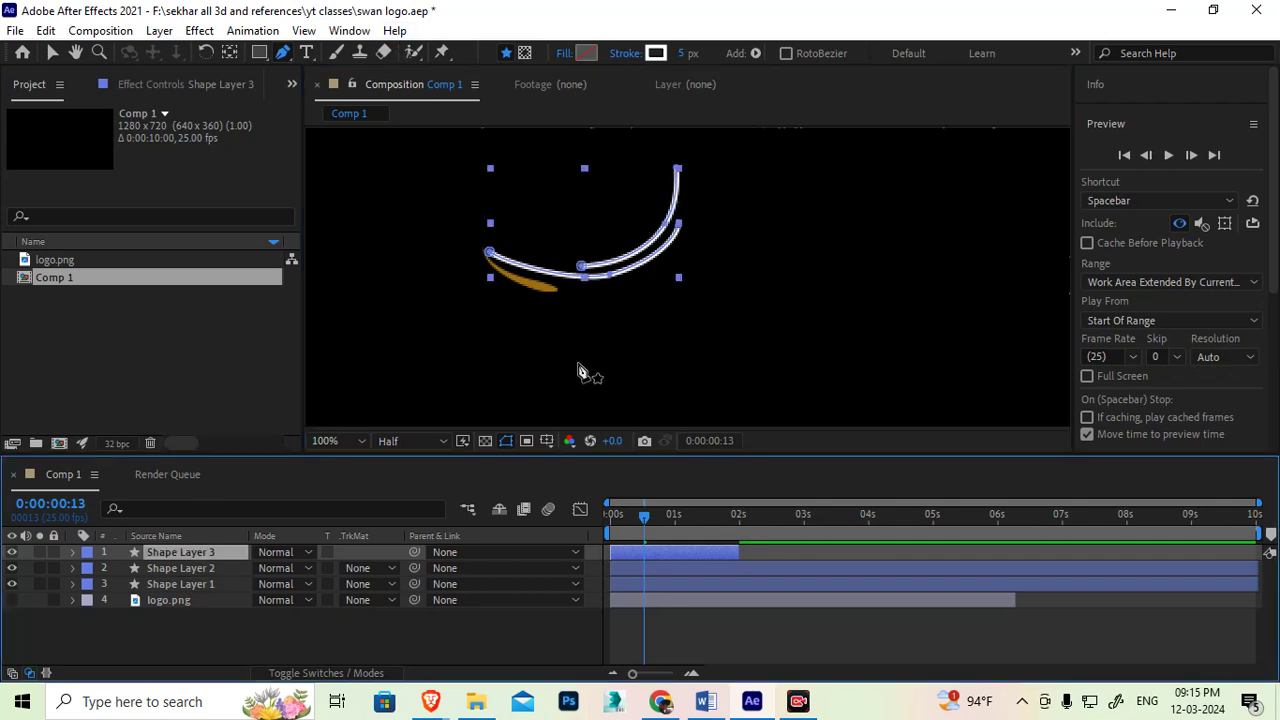
mouse_move(648, 515)
left_mouse_down()
mouse_move(675, 516)
mouse_move(620, 522)
mouse_move(662, 518)
left_mouse_up()
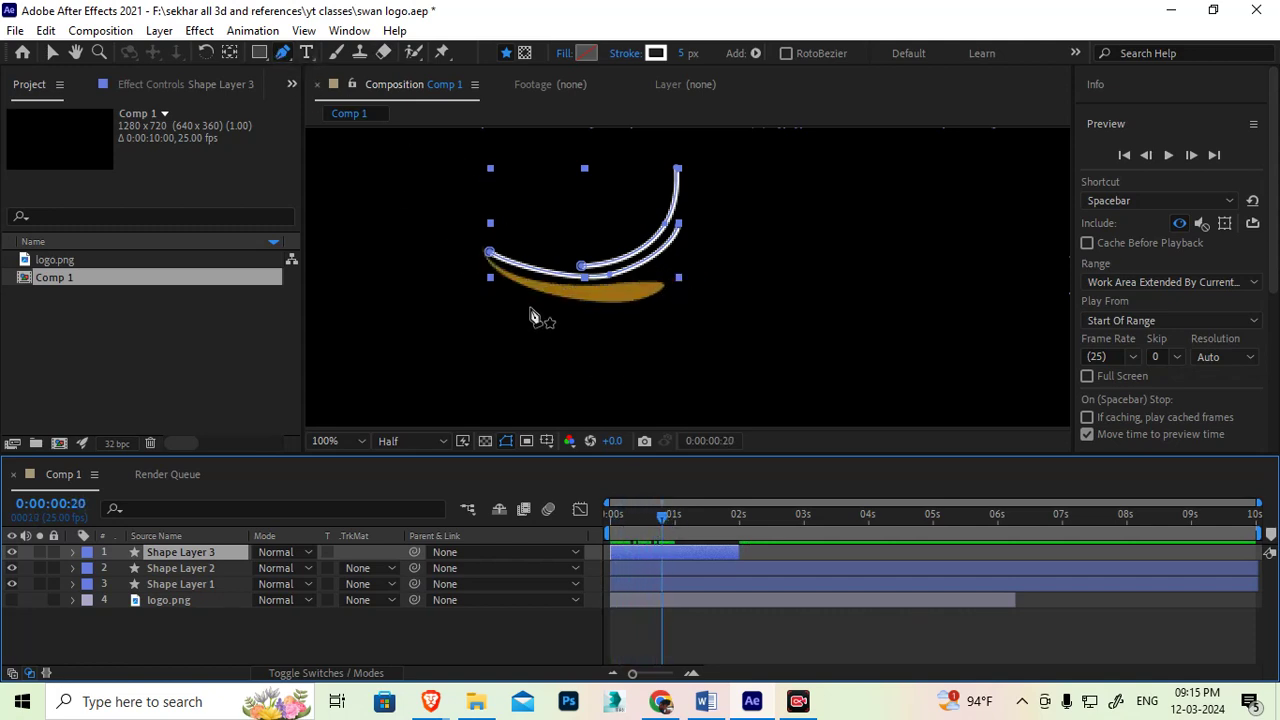
left_click_drag(510, 288, 521, 295)
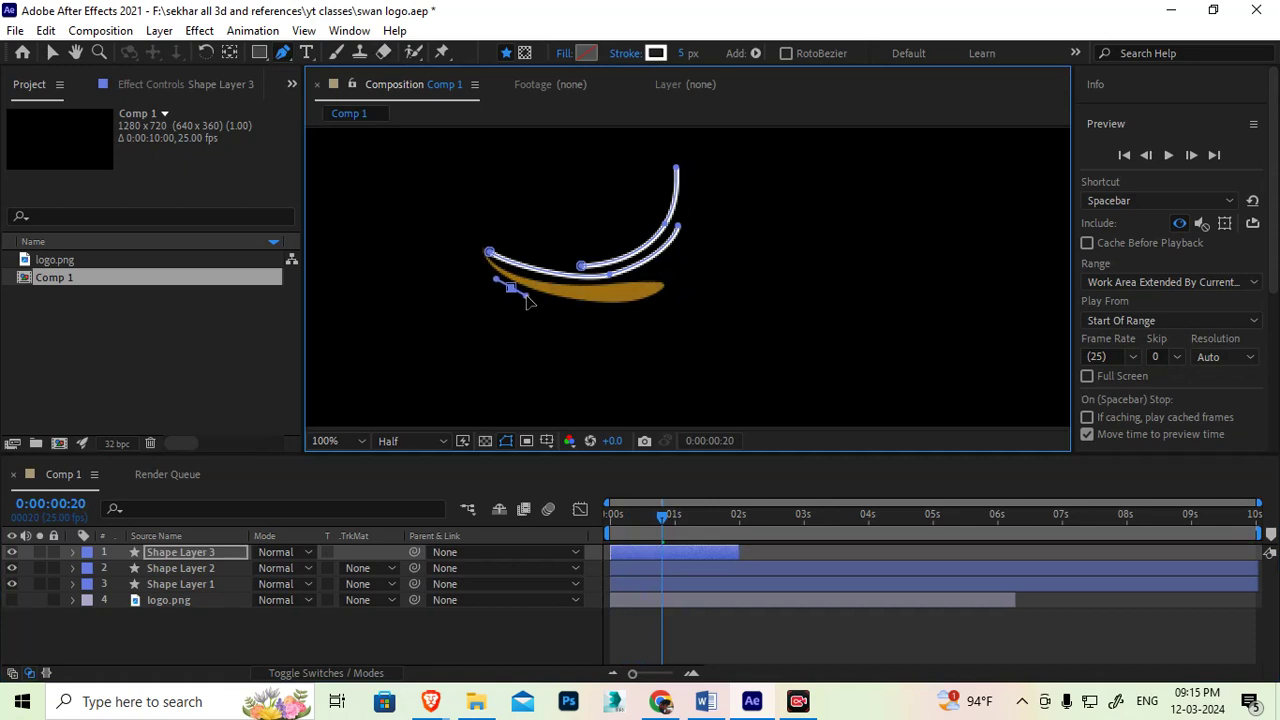
left_click_drag(608, 316, 640, 320)
left_click_drag(734, 332, 754, 357)
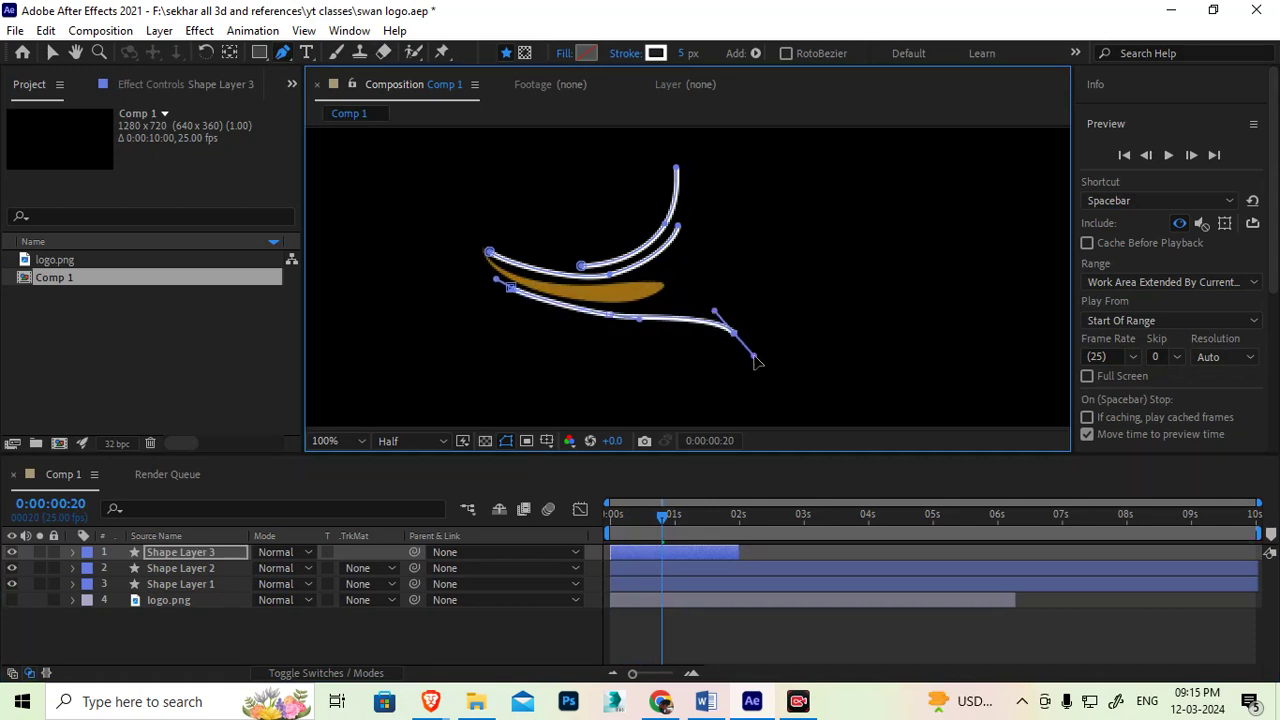
Step: At 0:00:02:10, start a new pen shape layer and shift its layer bar to begin just before 2 seconds
left_click(658, 516)
key("space")
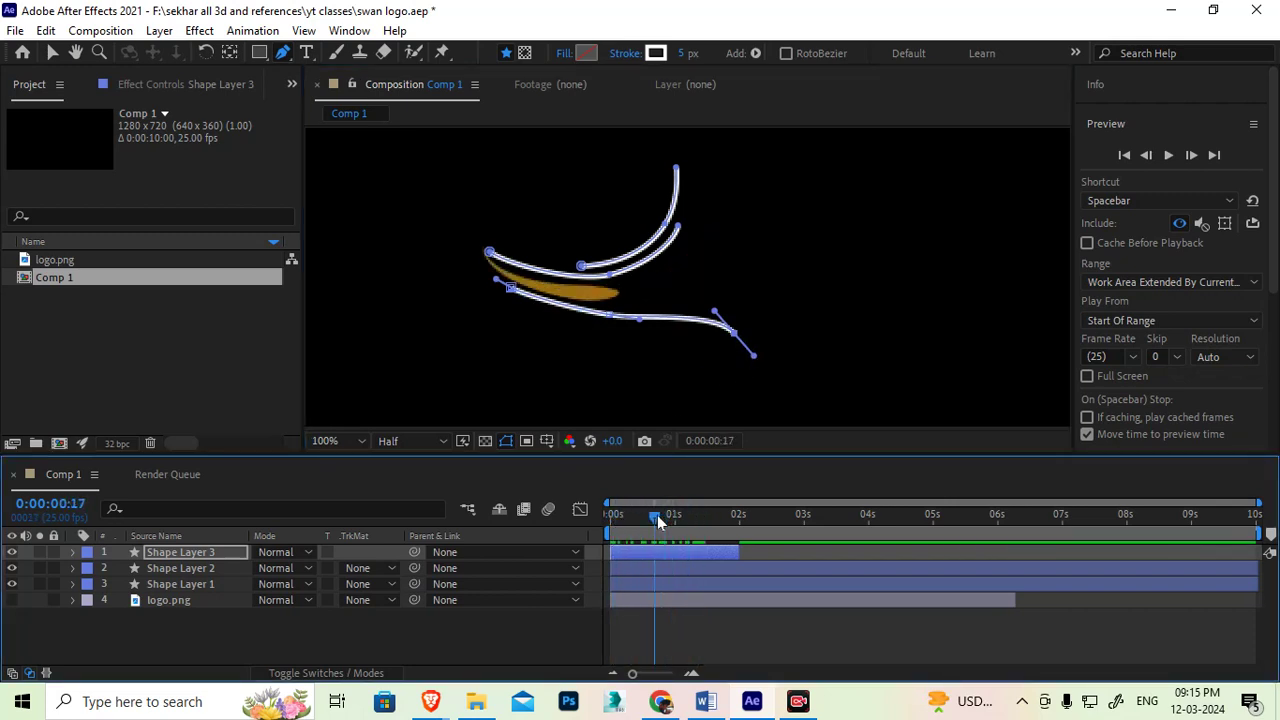
mouse_move(782, 477)
left_mouse_down()
mouse_move(757, 485)
mouse_move(770, 480)
left_mouse_up()
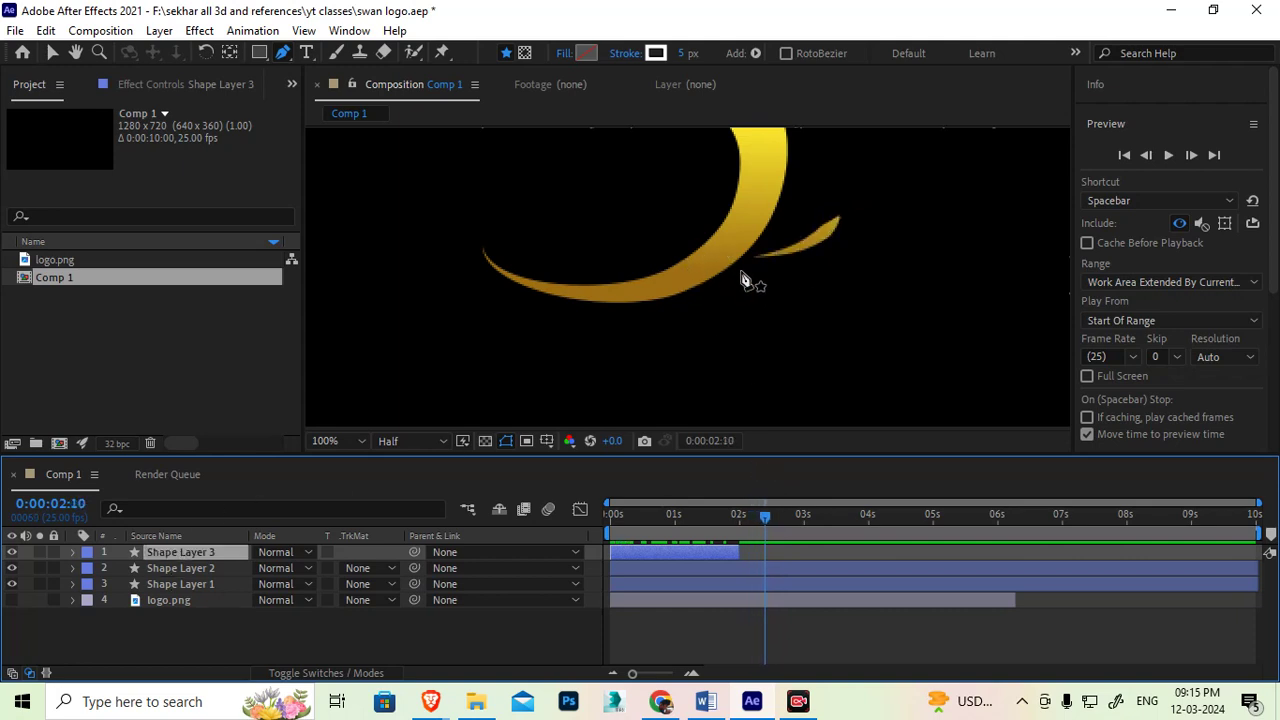
left_click(774, 275)
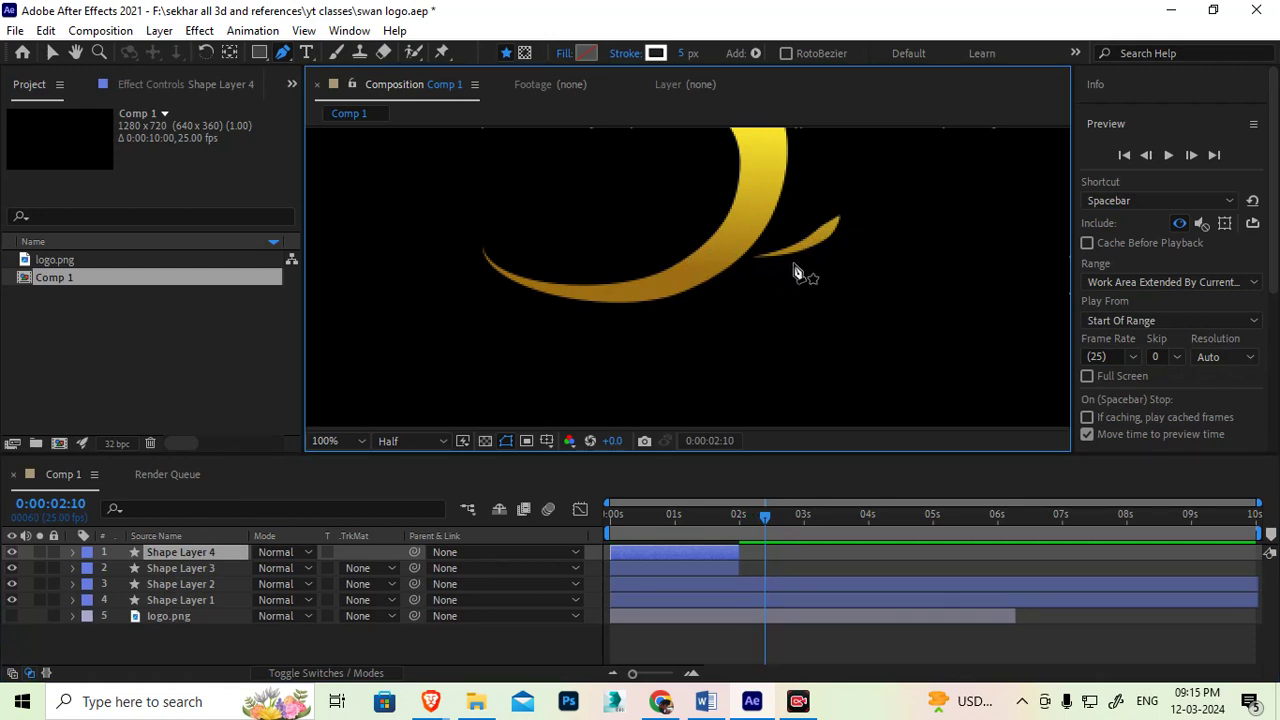
left_click_drag(651, 552, 775, 552)
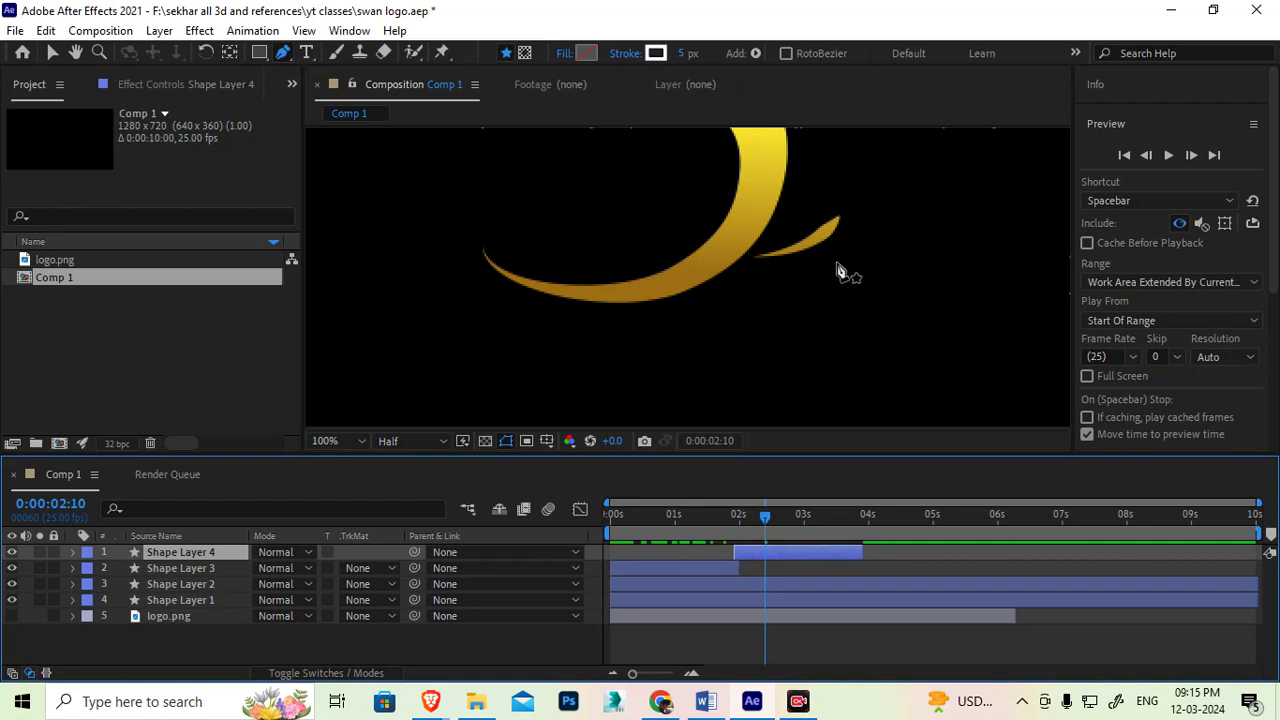
Step: Undo the stray path on Shape Layer 4 and draw a curved white stroke beneath the small gold feather
left_click_drag(838, 261, 850, 256)
key("ctrl+z")
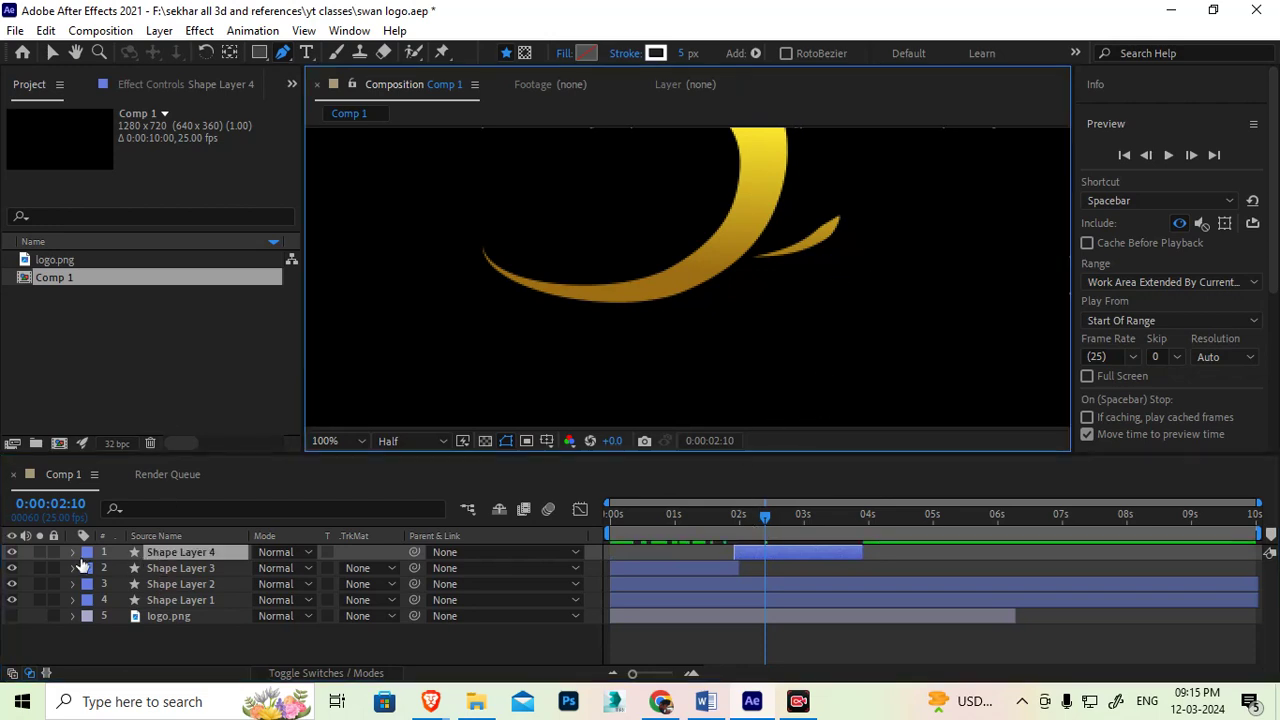
left_click_drag(756, 266, 893, 228)
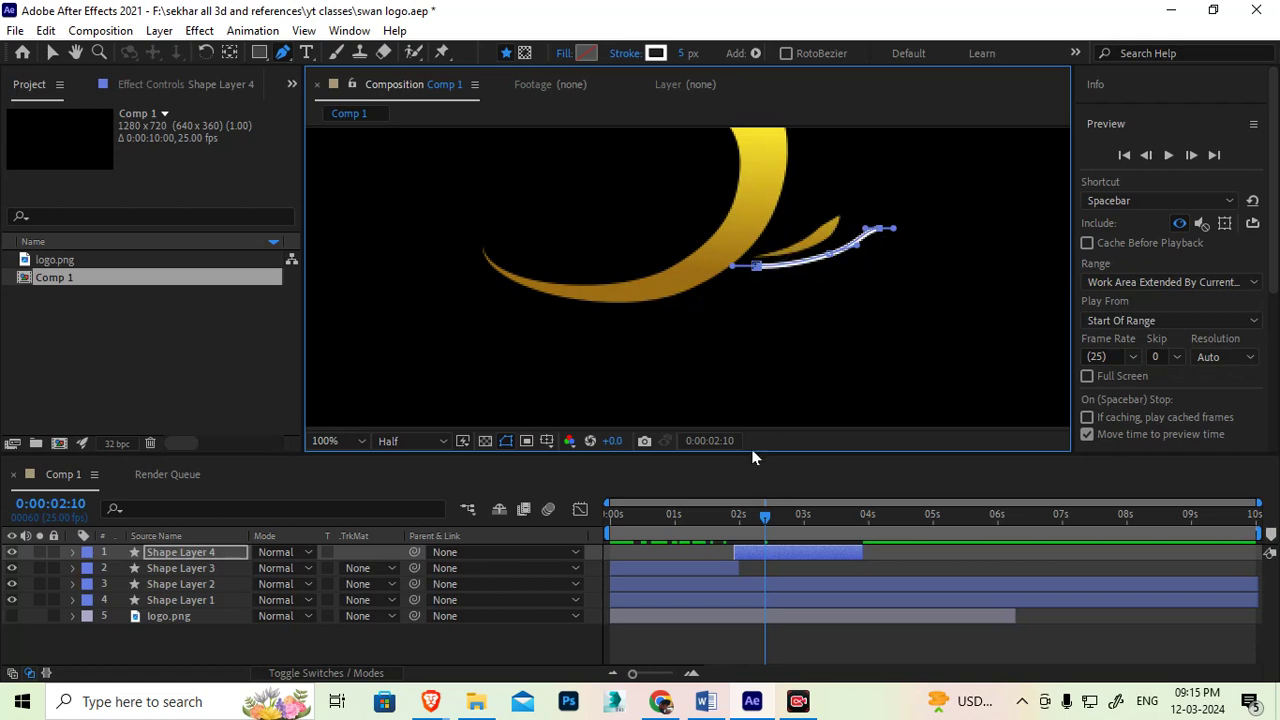
Step: Return the playhead to 0:00:00:13 and select Shape 1, Shape 2 and Shape 3 in Shape Layer 3's contents
left_click_drag(759, 517, 598, 520)
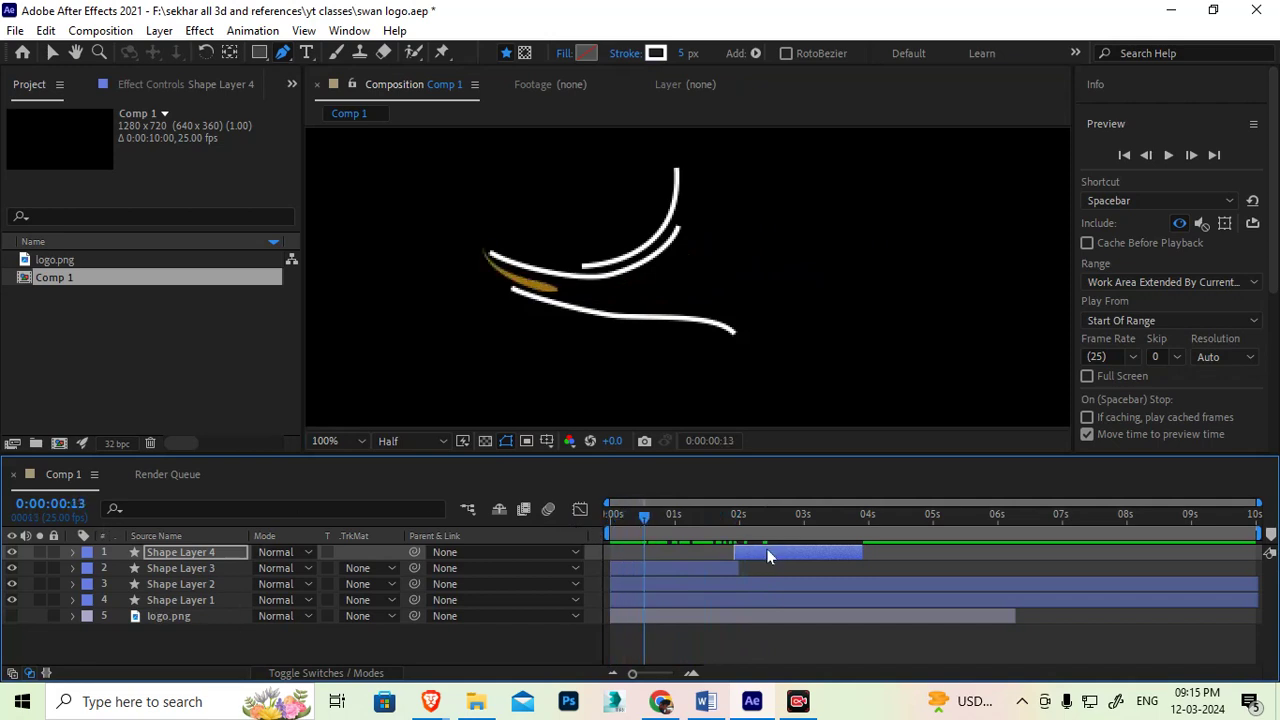
left_click(738, 550)
left_click(181, 567)
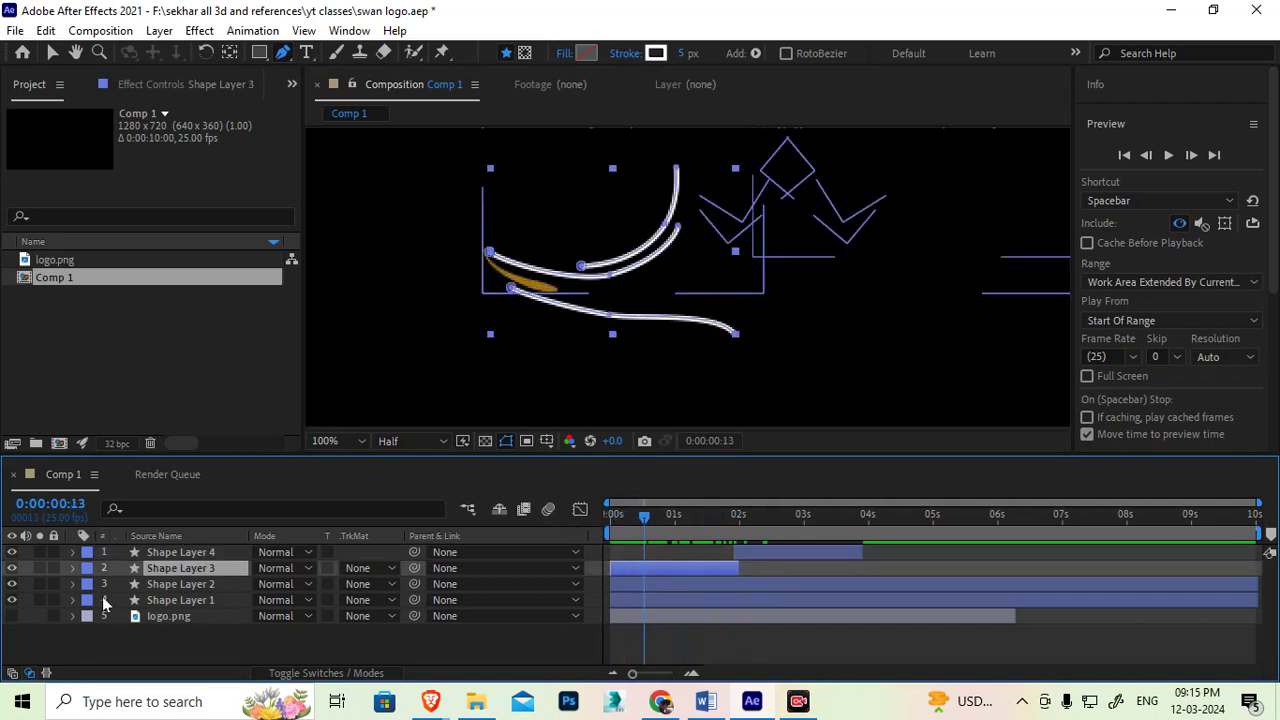
left_click(72, 568)
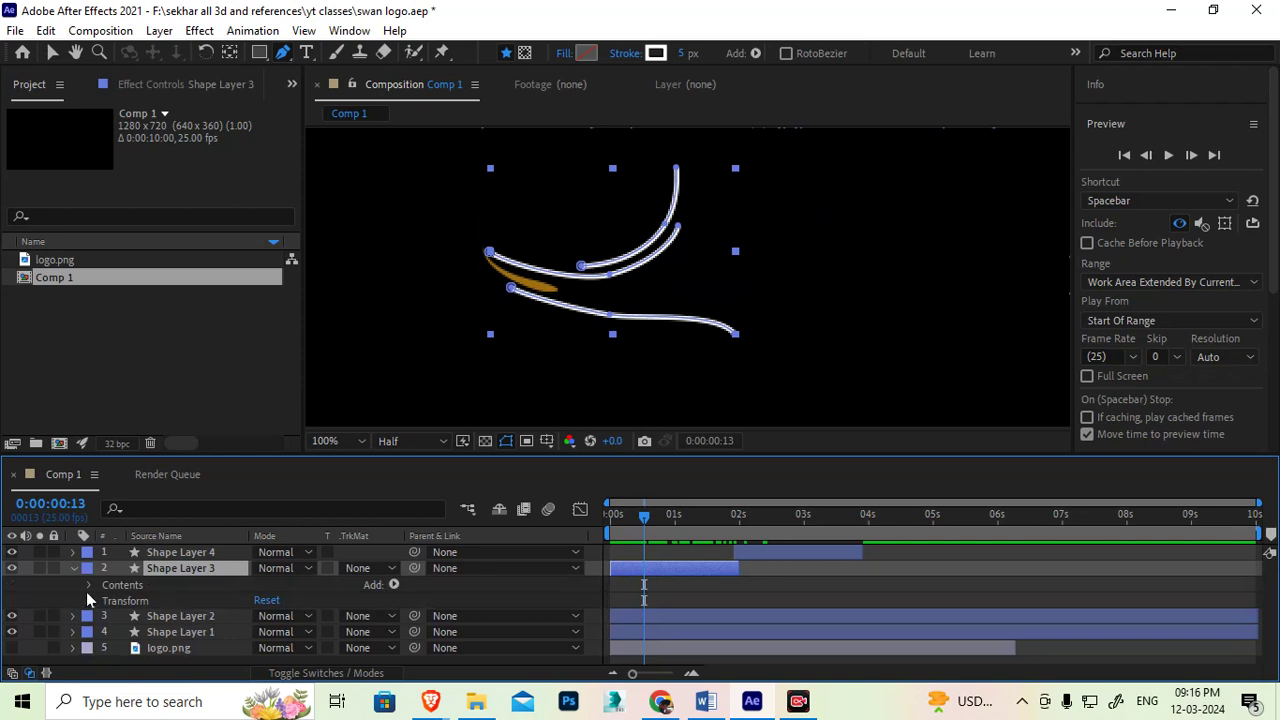
left_click(88, 584)
scroll(113, 612, "down", 2)
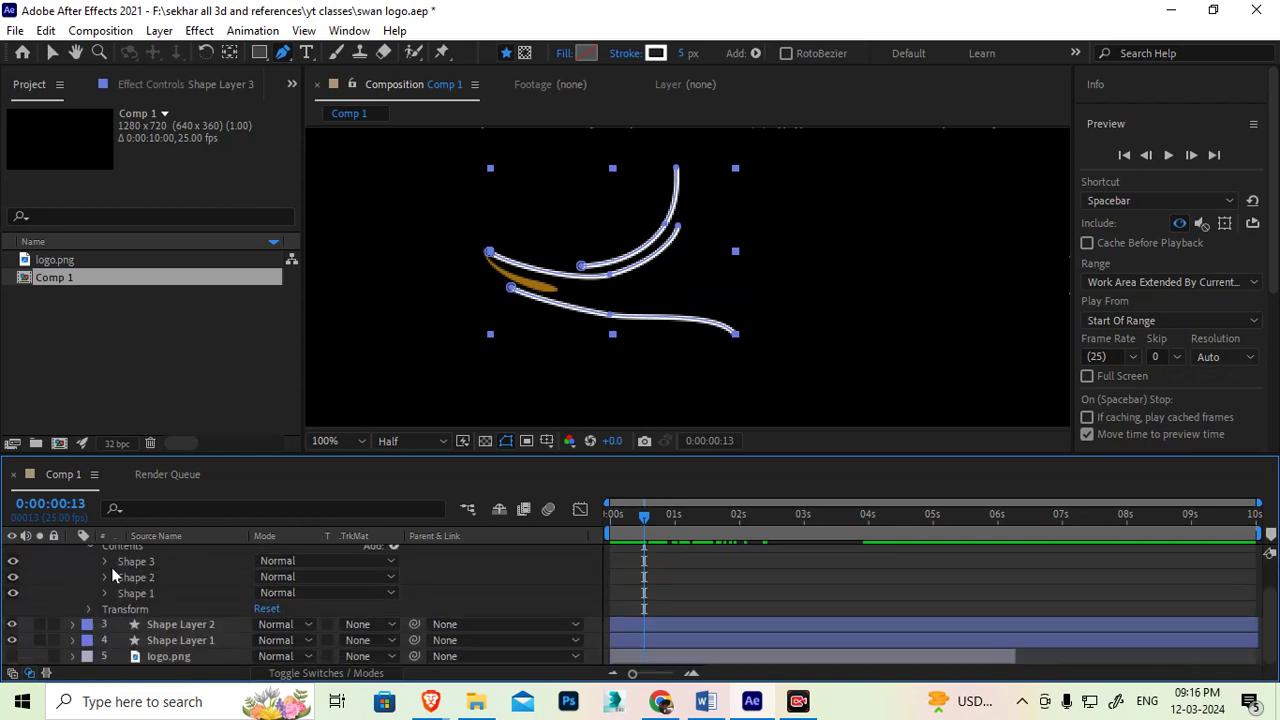
left_click(146, 562)
left_click(134, 594, "shift")
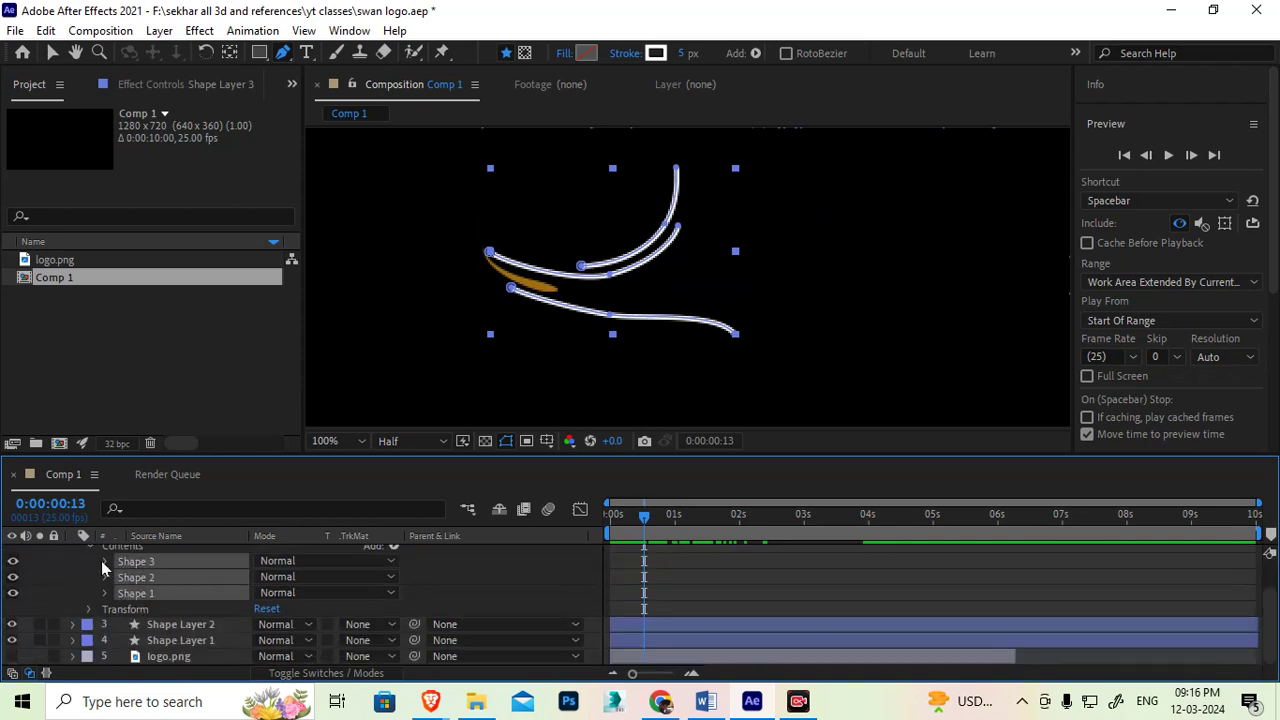
Step: Expand the Taper settings of Shape 3's stroke and set Start Length to 41% and End Length to 39%
left_click(104, 562)
scroll(143, 599, "down", 2)
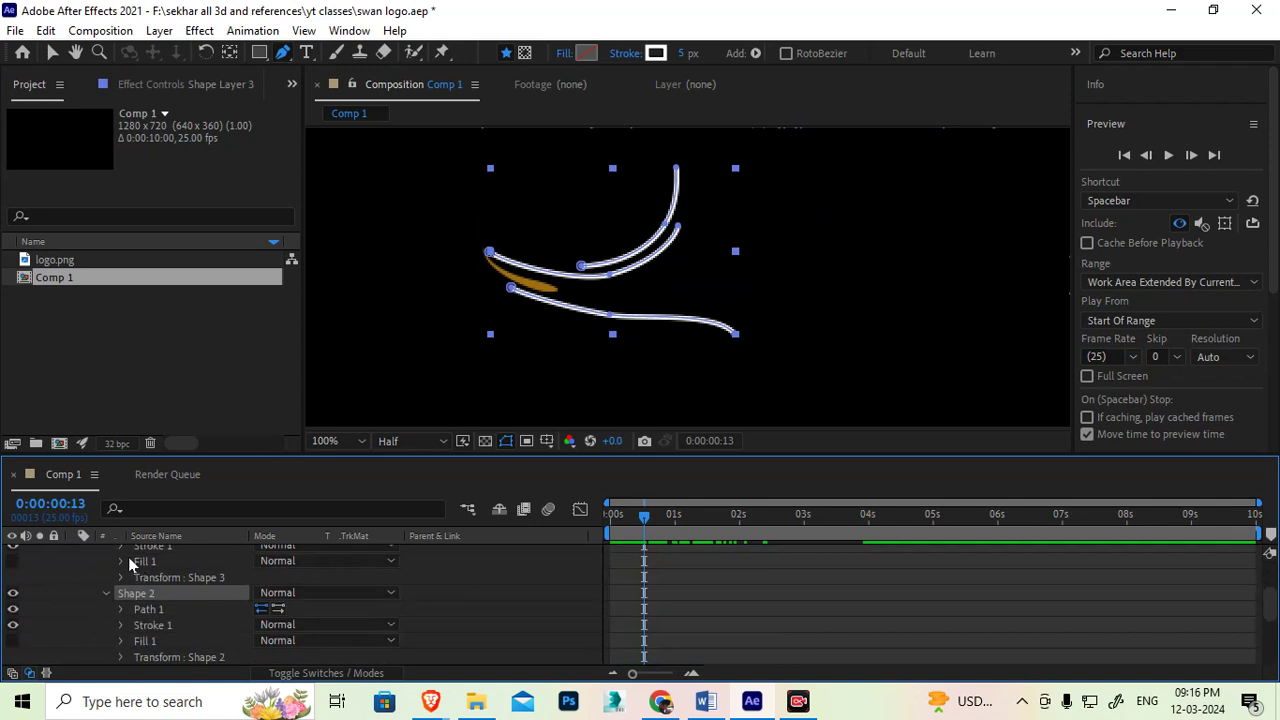
scroll(145, 586, "up", 2)
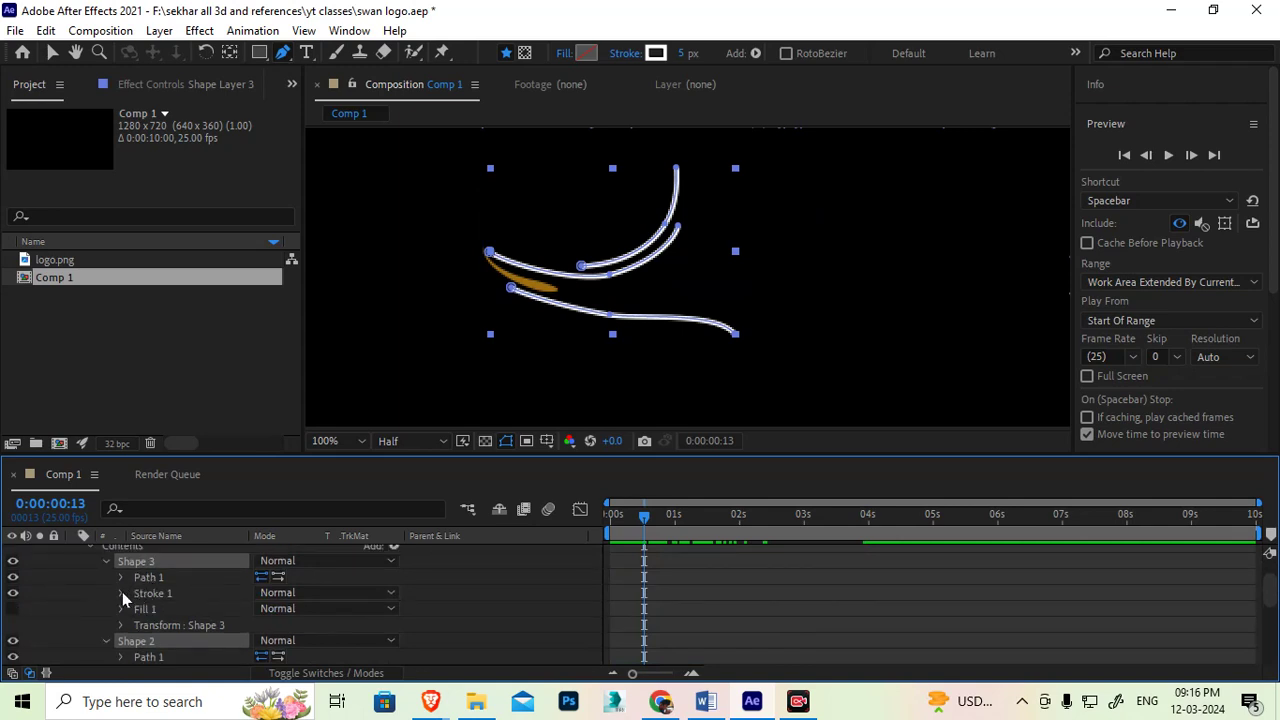
left_click(120, 593)
scroll(165, 625, "down", 4)
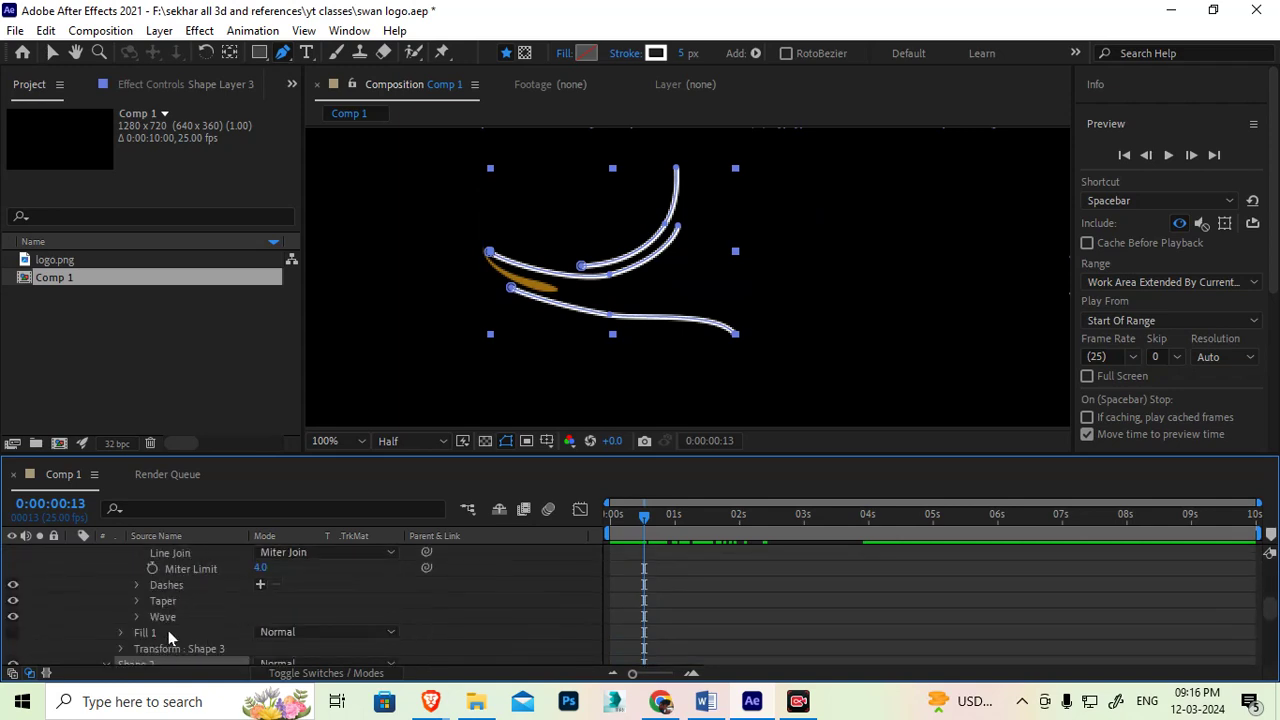
left_click(136, 601)
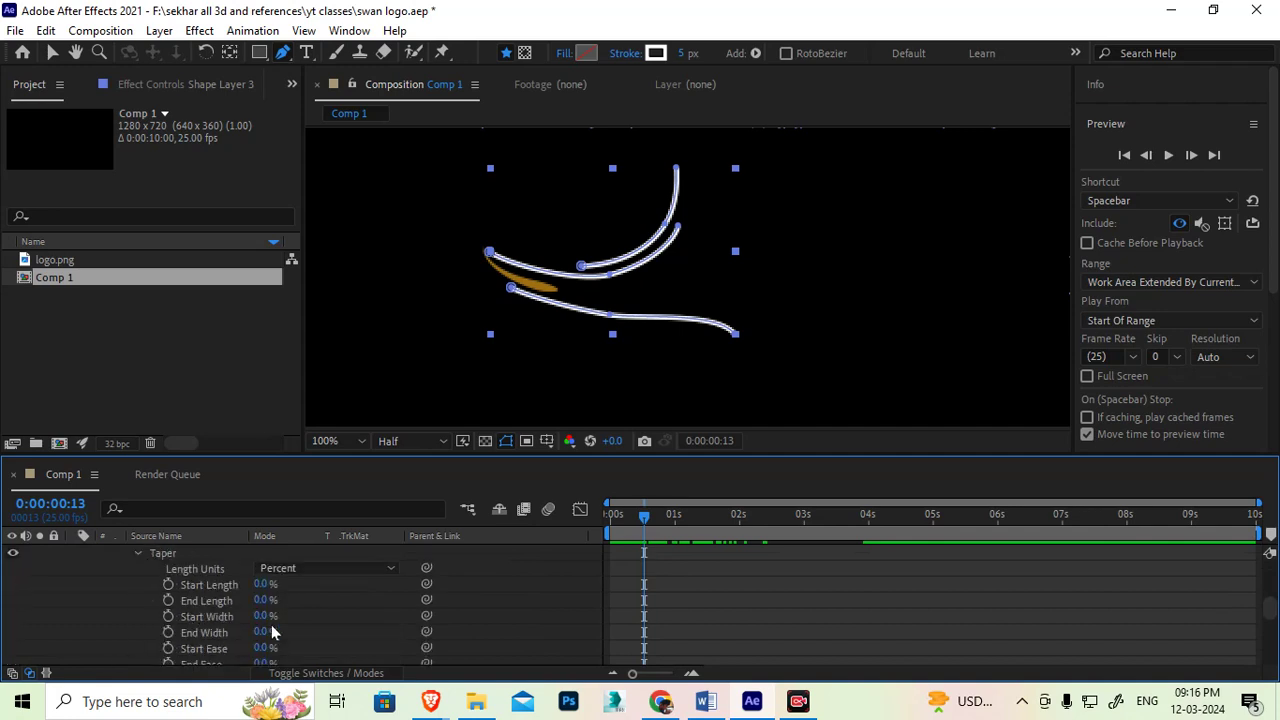
mouse_move(260, 585)
left_mouse_down()
mouse_move(298, 574)
mouse_move(266, 600)
mouse_move(291, 600)
mouse_move(273, 615)
mouse_move(277, 587)
mouse_move(256, 594)
mouse_move(266, 605)
left_mouse_up()
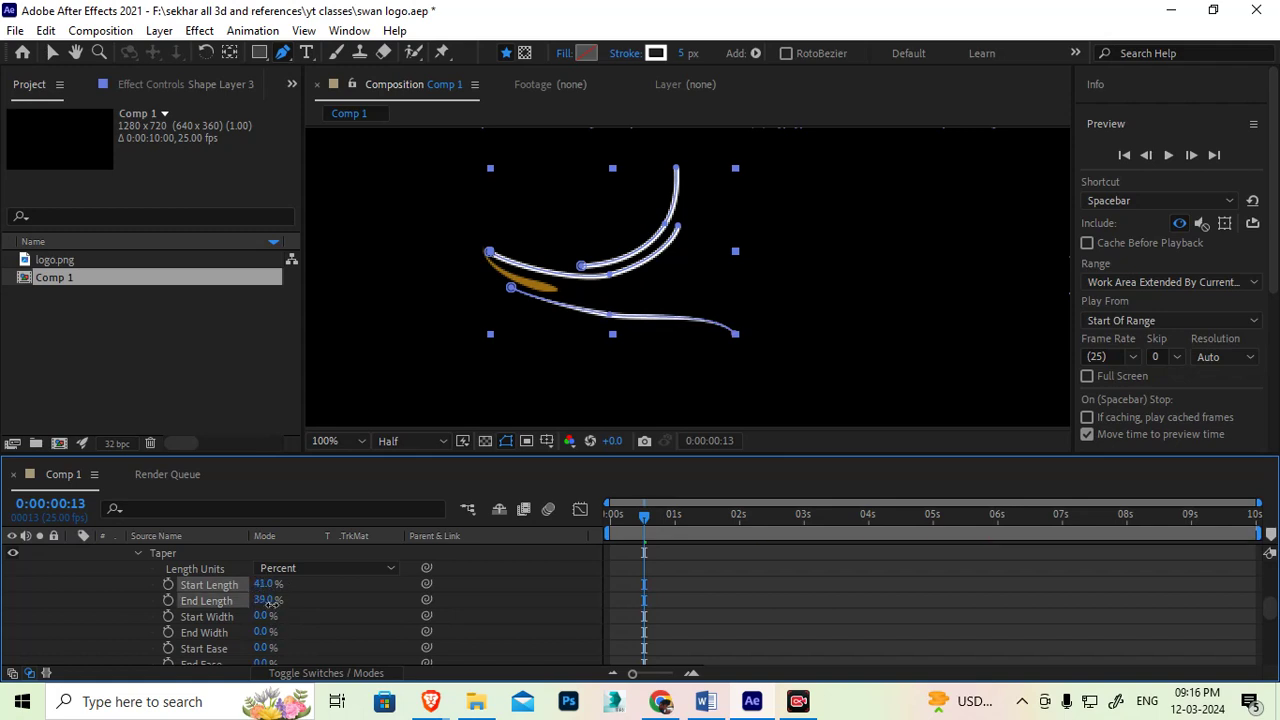
left_click_drag(272, 603, 273, 604)
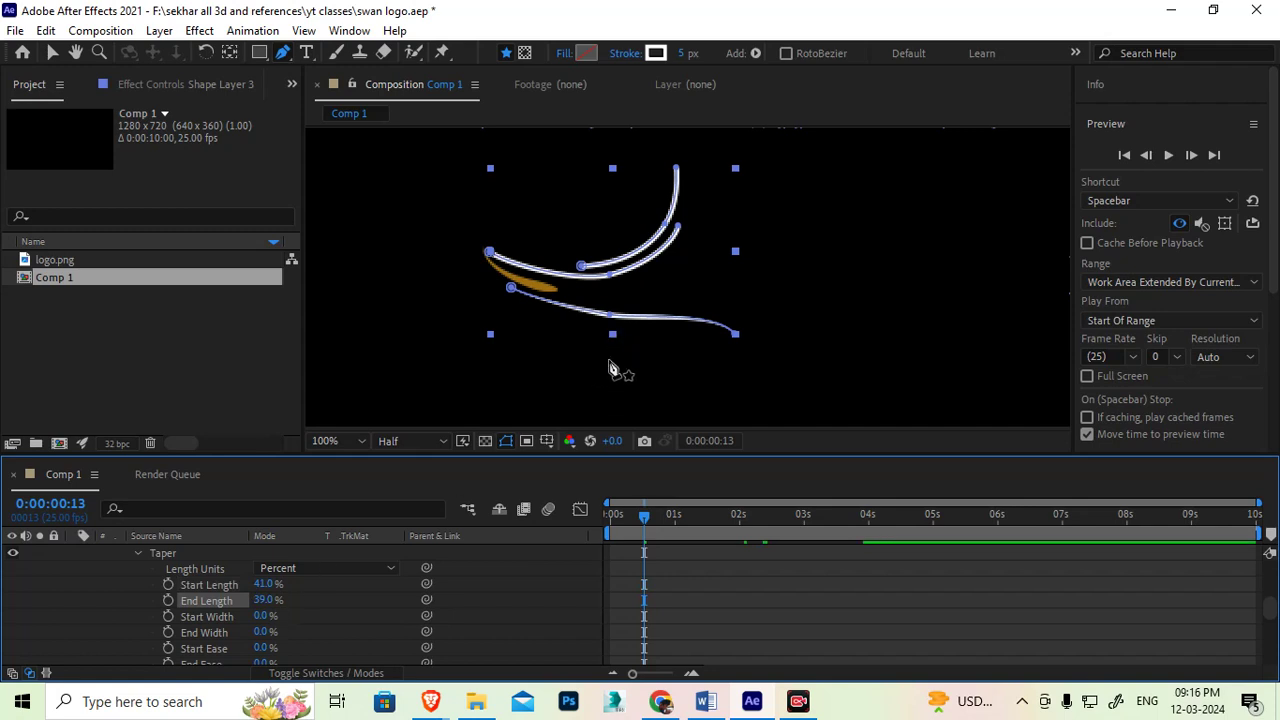
Step: Set Shape 3's taper End Length to 40%, match its Start Length, and collapse the taper settings
left_click(263, 599)
type("40")
key("Return")
left_click(260, 583)
key("Return")
scroll(261, 630, "down", 2)
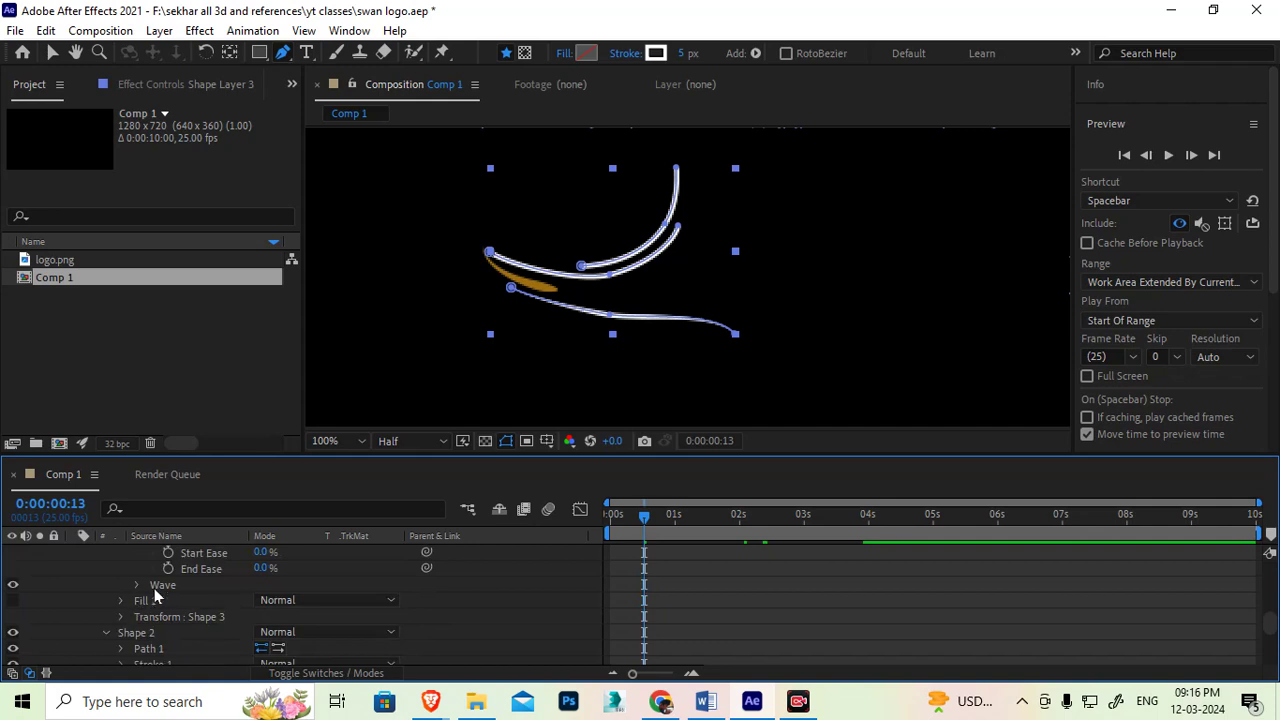
scroll(158, 597, "up", 2)
left_click(137, 553)
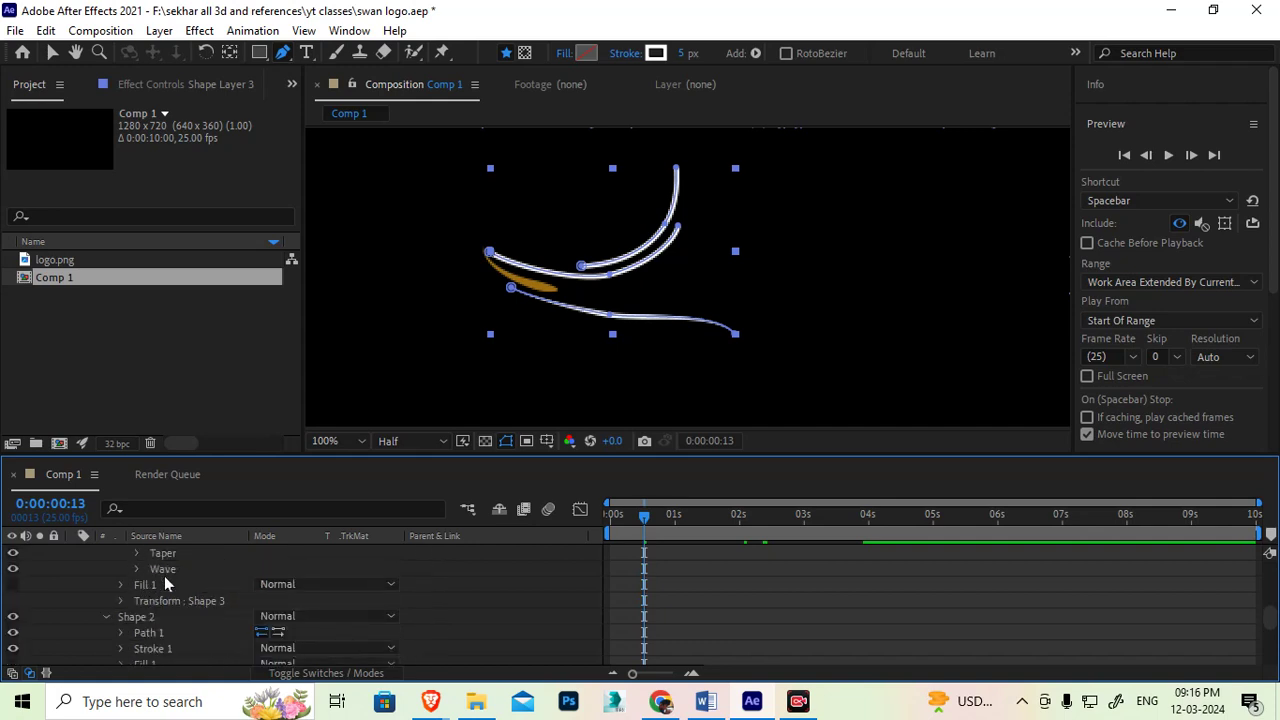
Step: Enlarge the timeline area and set Shape 2's stroke taper Start Length and End Length to 40% each
scroll(128, 625, "down", 2)
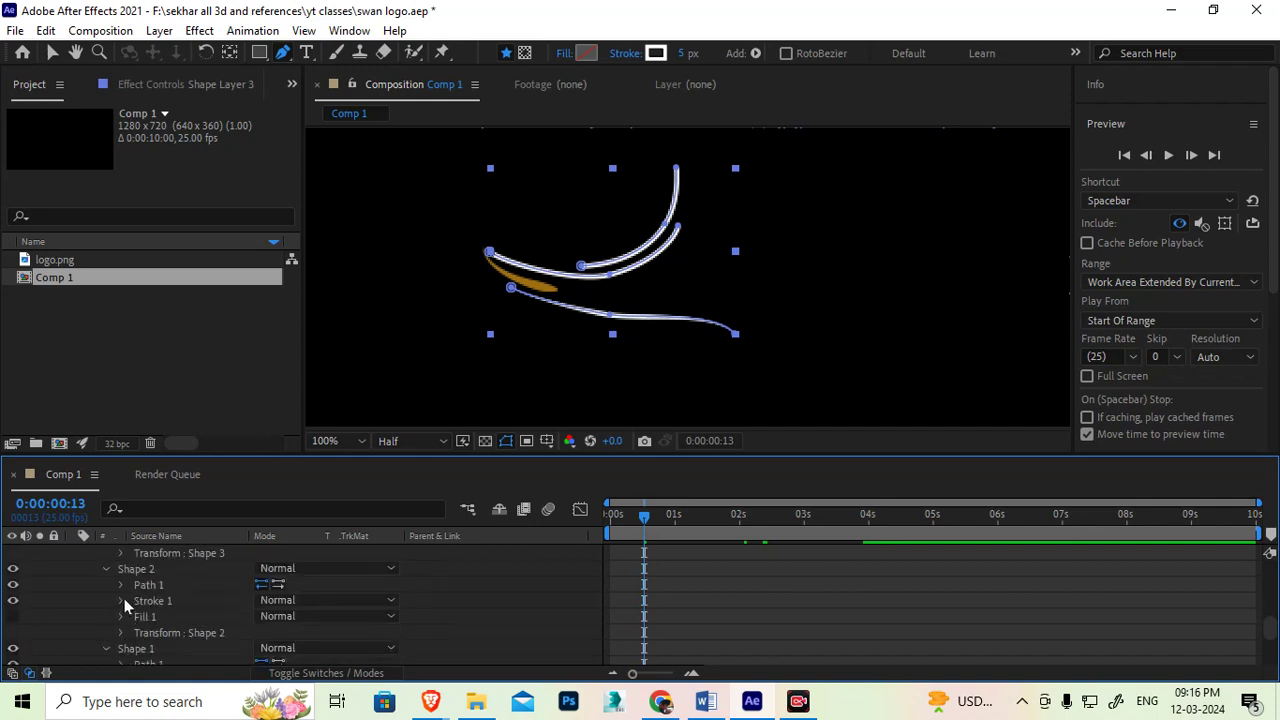
left_click_drag(405, 455, 406, 345)
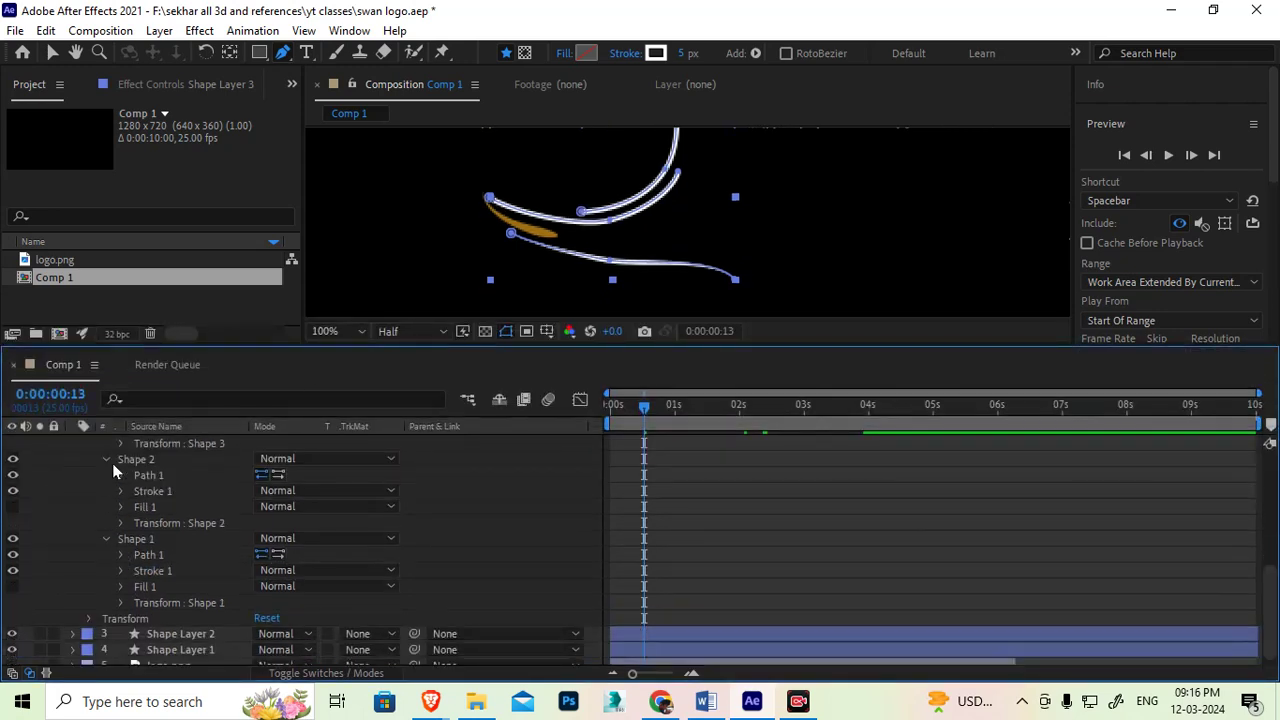
left_click(119, 492)
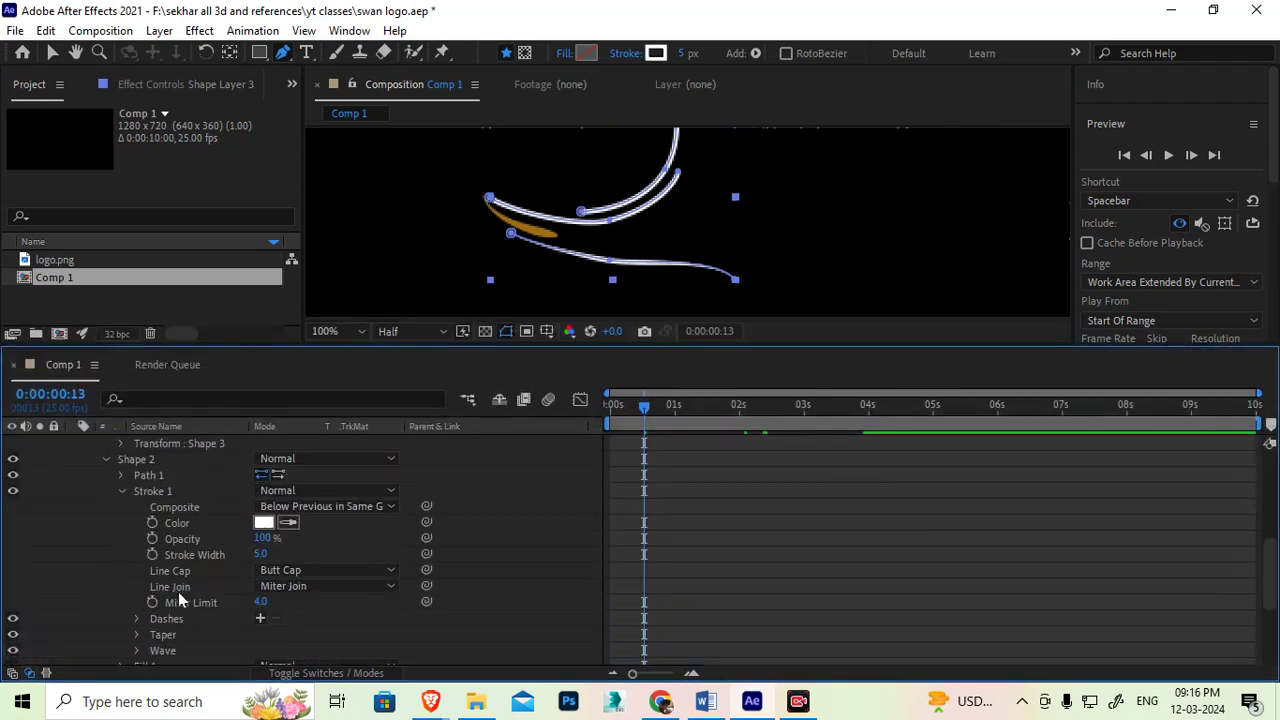
scroll(185, 618, "down", 2)
left_click(136, 587)
scroll(238, 577, "down", 2)
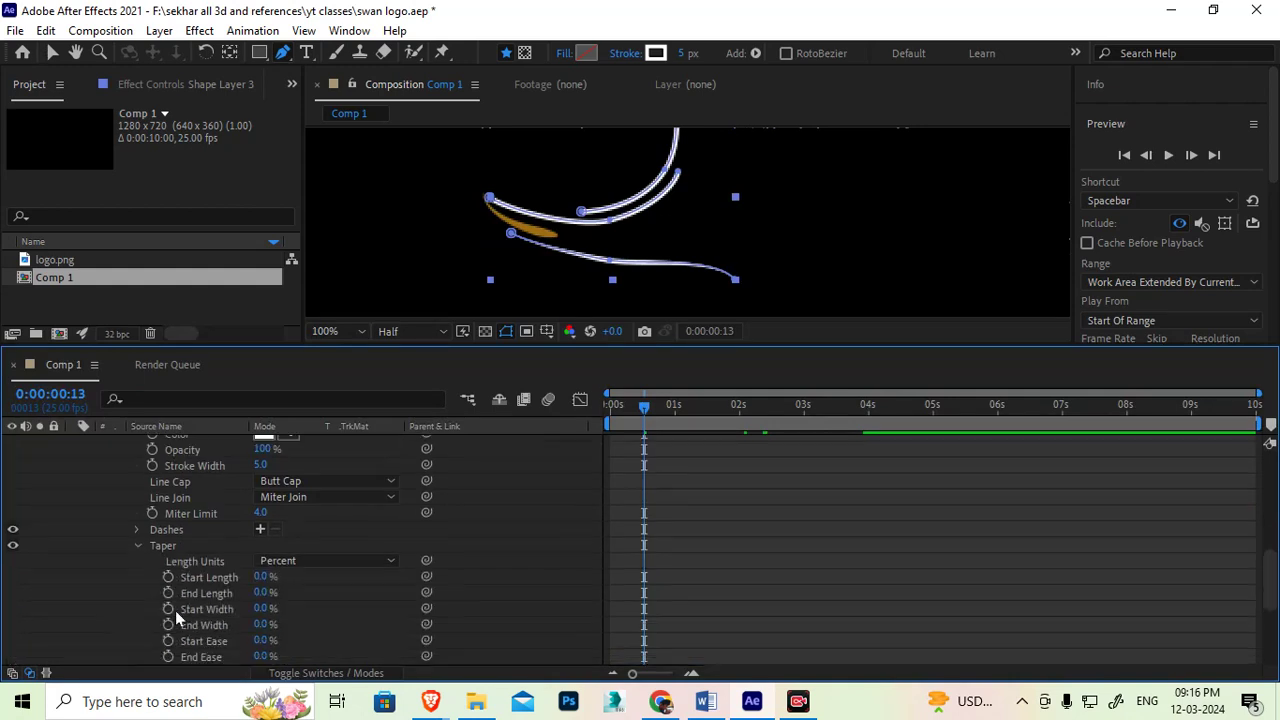
left_click(262, 577)
key("Return")
left_click(264, 593)
key("Return")
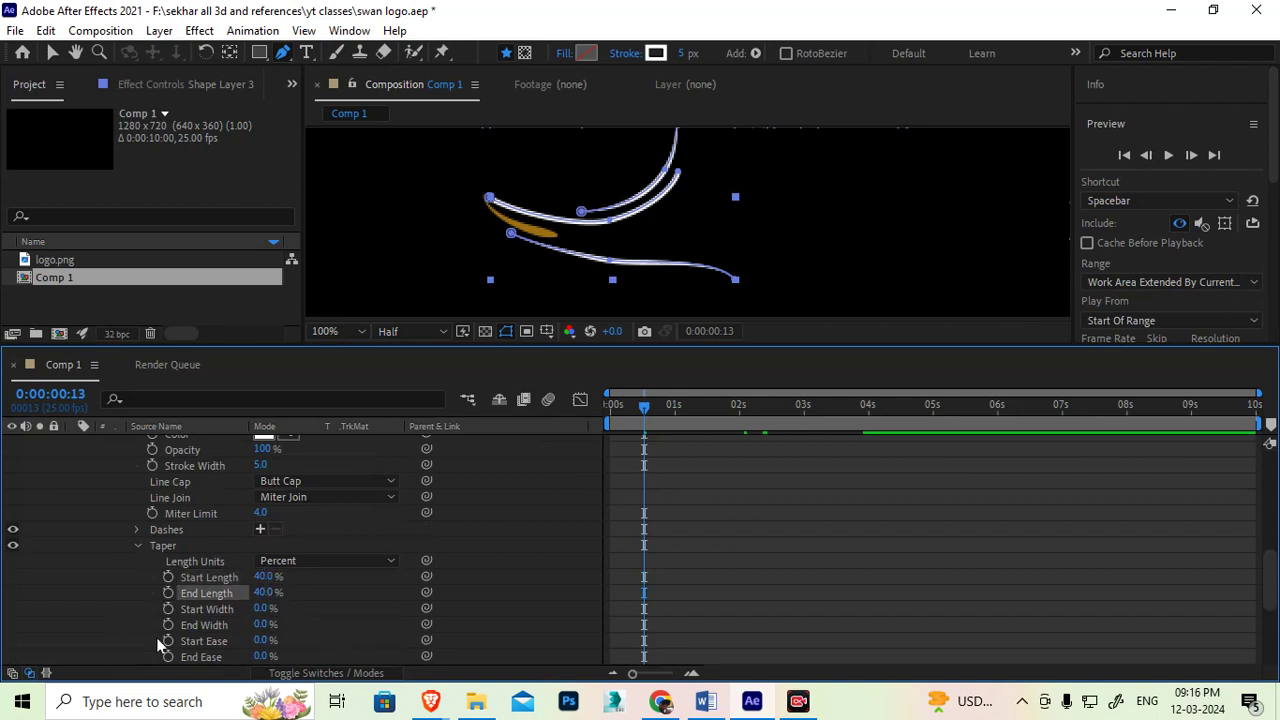
left_click(137, 545)
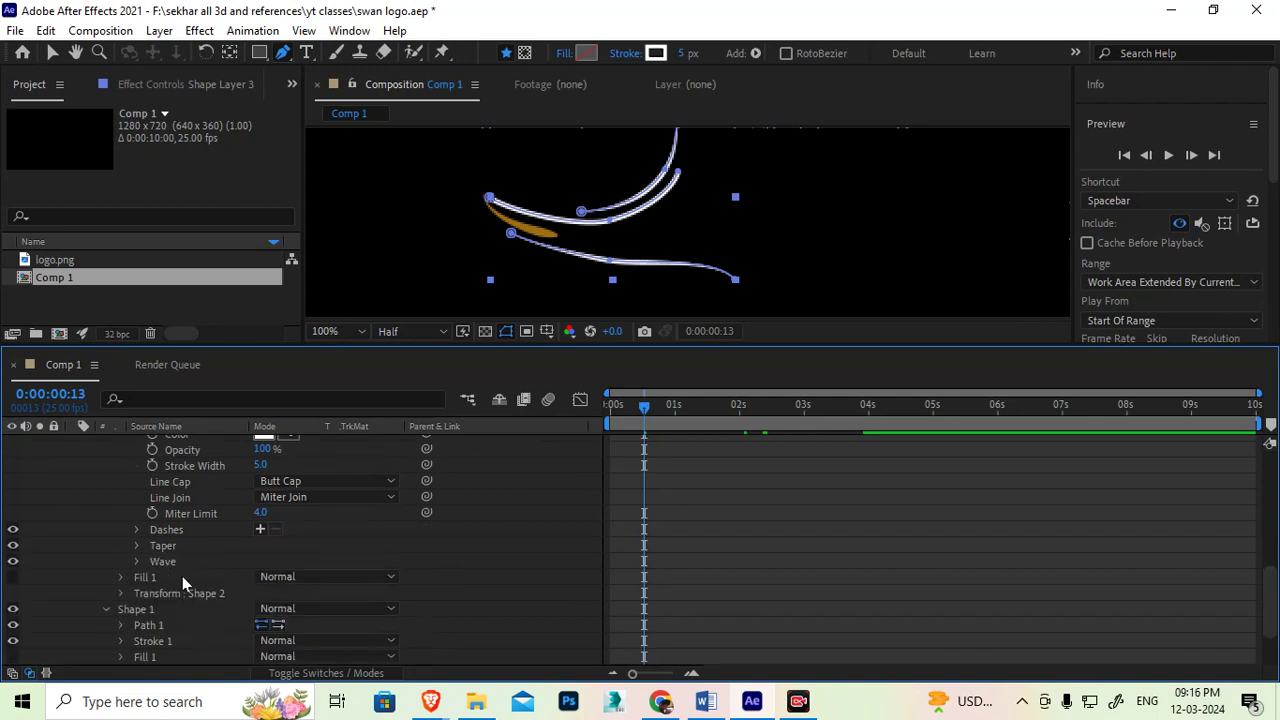
Step: Set Shape 1's stroke taper Start Length and End Length to 40% each
scroll(163, 555, "down", 1)
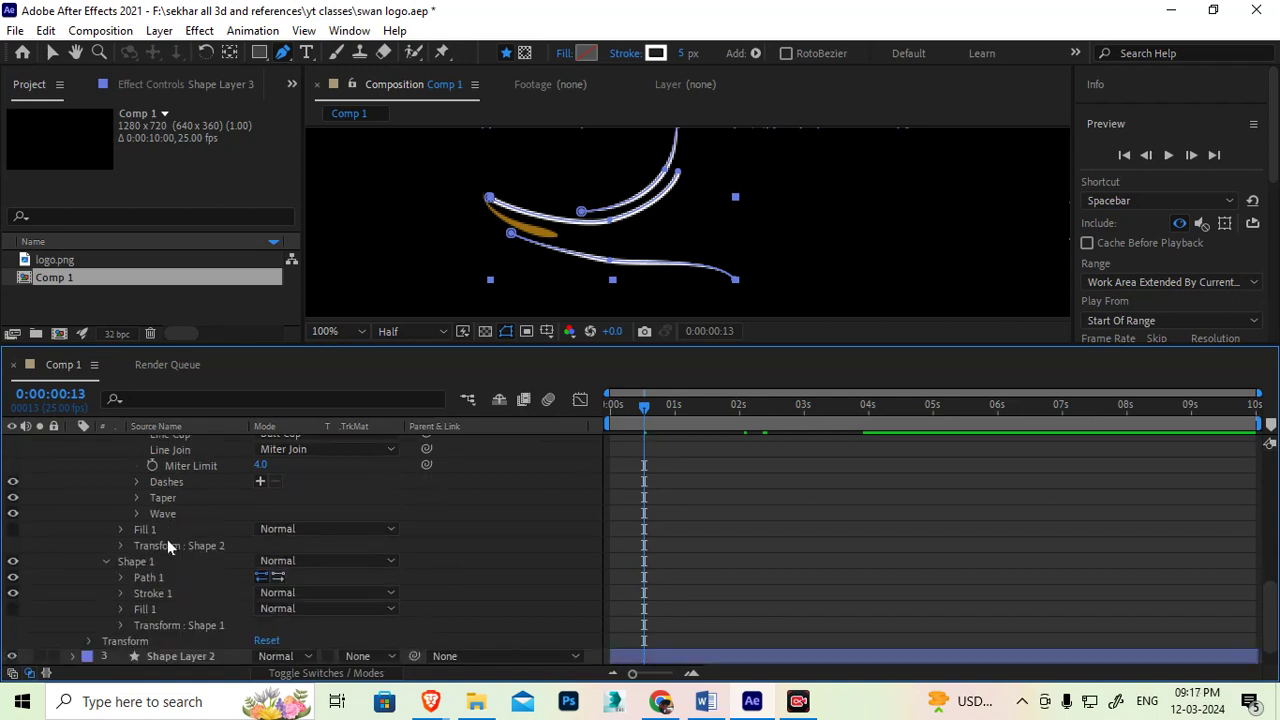
left_click(121, 594)
scroll(186, 616, "down", 2)
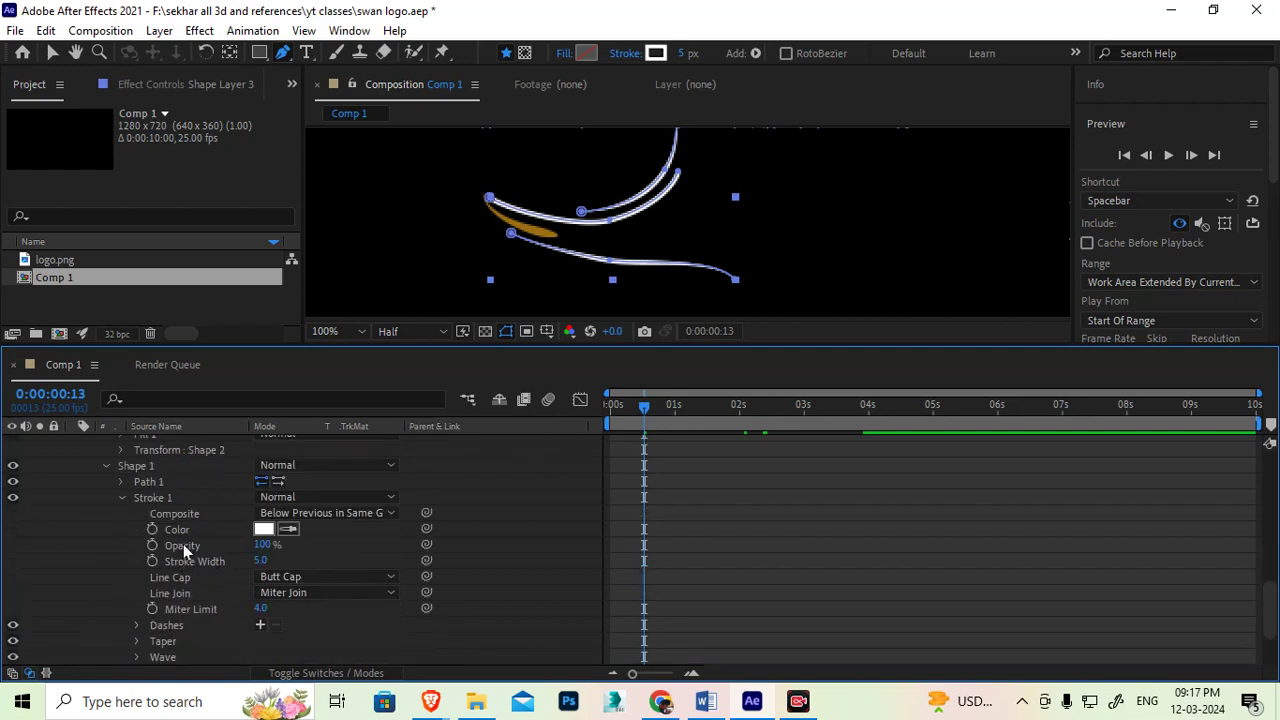
scroll(180, 615, "down", 1)
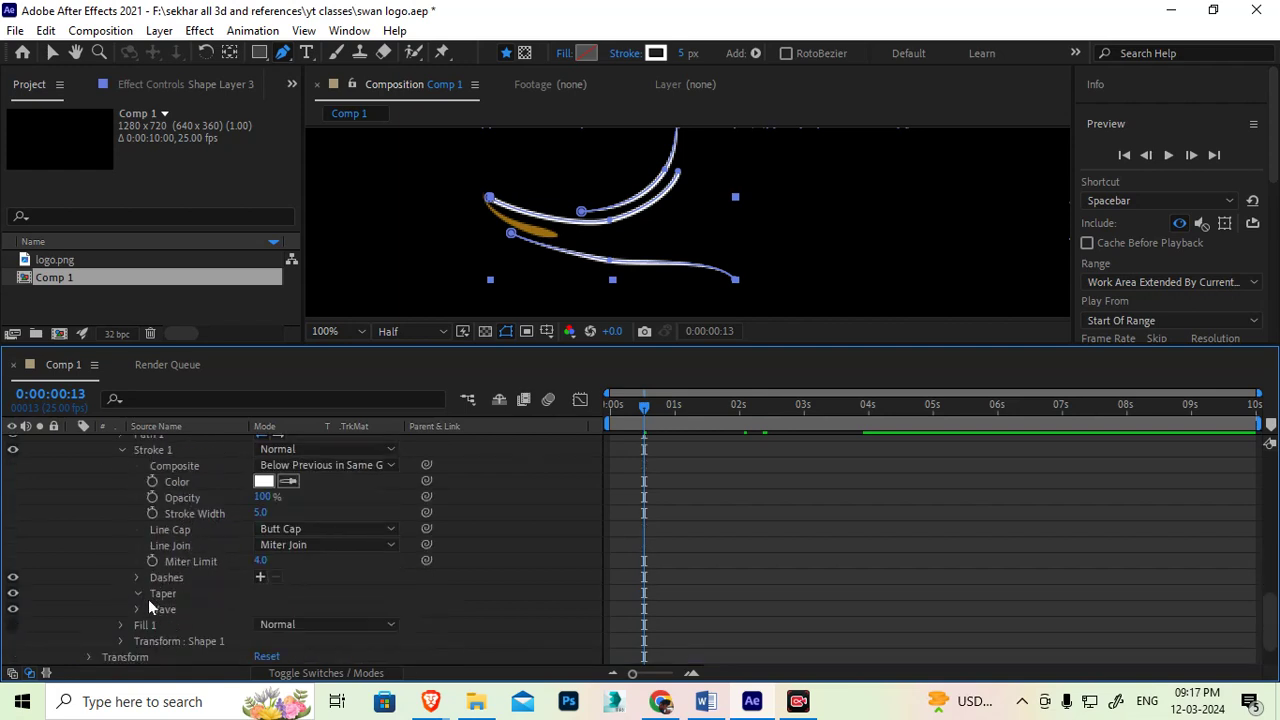
scroll(226, 556, "down", 1)
left_click(260, 577)
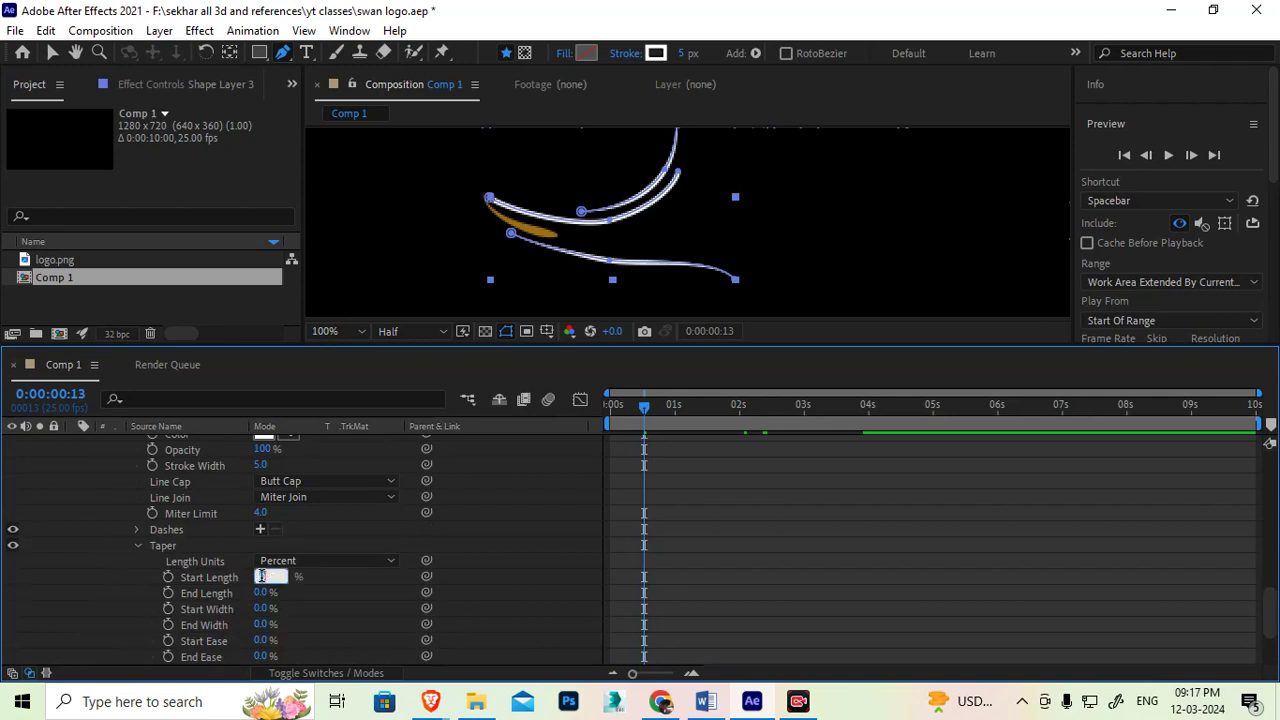
left_click(263, 593)
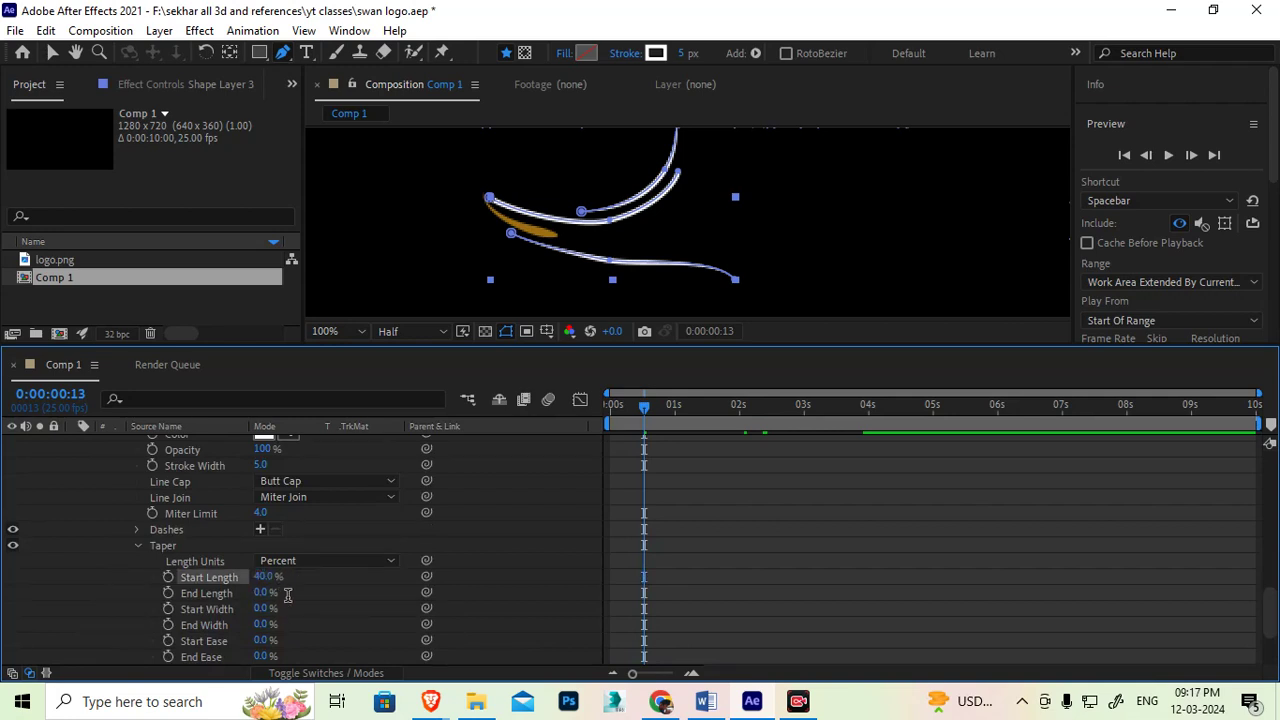
type("40")
key("Return")
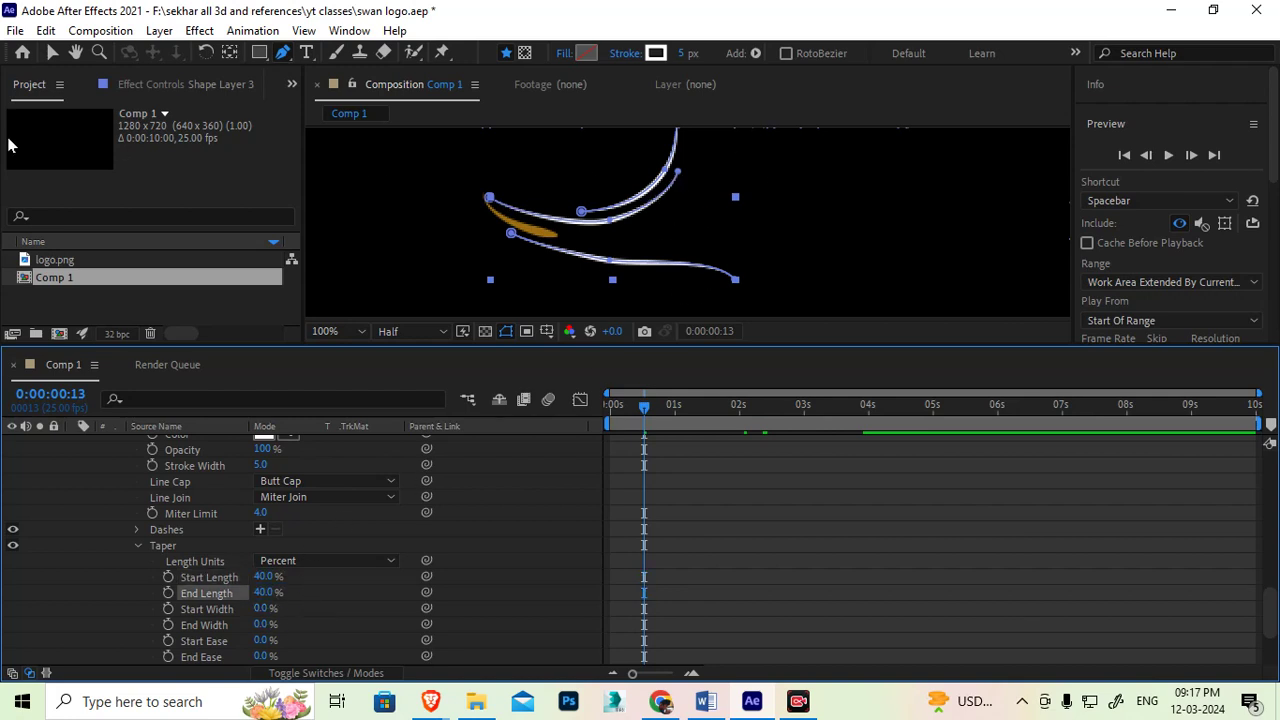
Step: With the Selection tool active, move the playhead to 0:00:00:11 and collapse Shape 1, Shape 2 and Shape 3 in Shape Layer 3
left_click(55, 55)
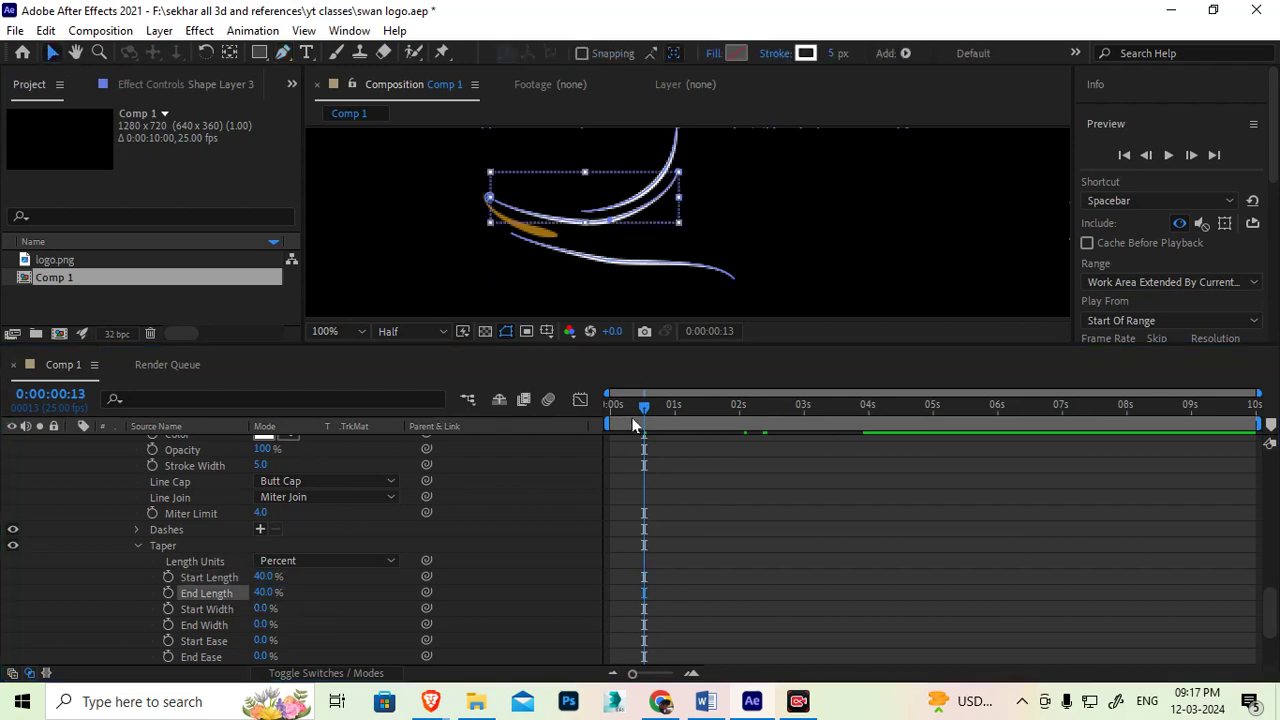
mouse_move(637, 413)
left_mouse_down()
mouse_move(614, 409)
mouse_move(668, 410)
mouse_move(637, 415)
left_mouse_up()
scroll(124, 585, "up", 2)
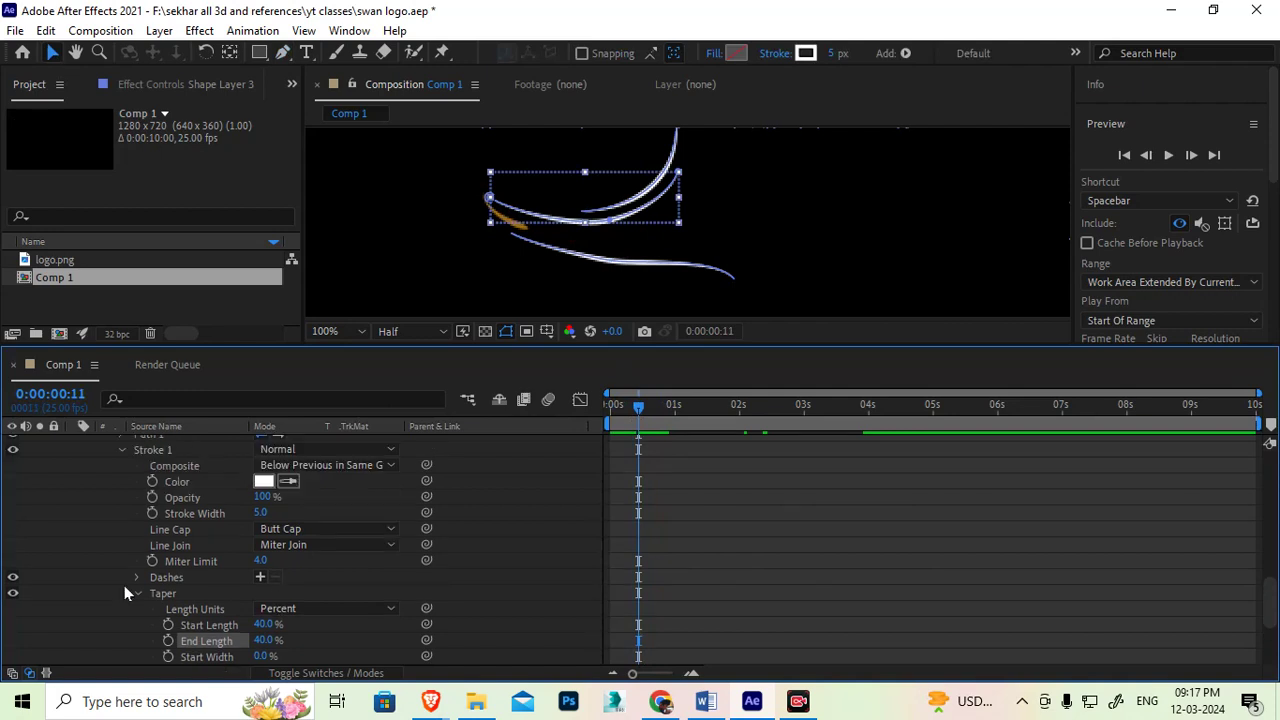
left_click(138, 592)
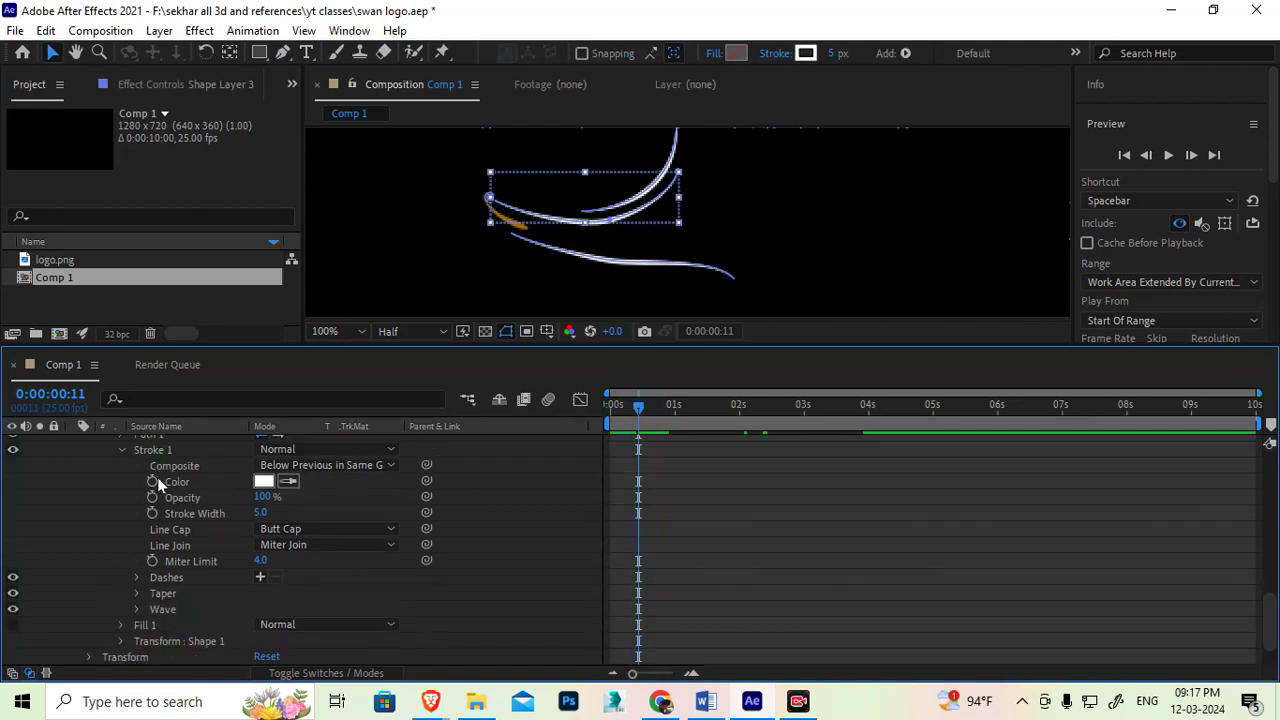
scroll(110, 560, "down", 1)
left_click(107, 608)
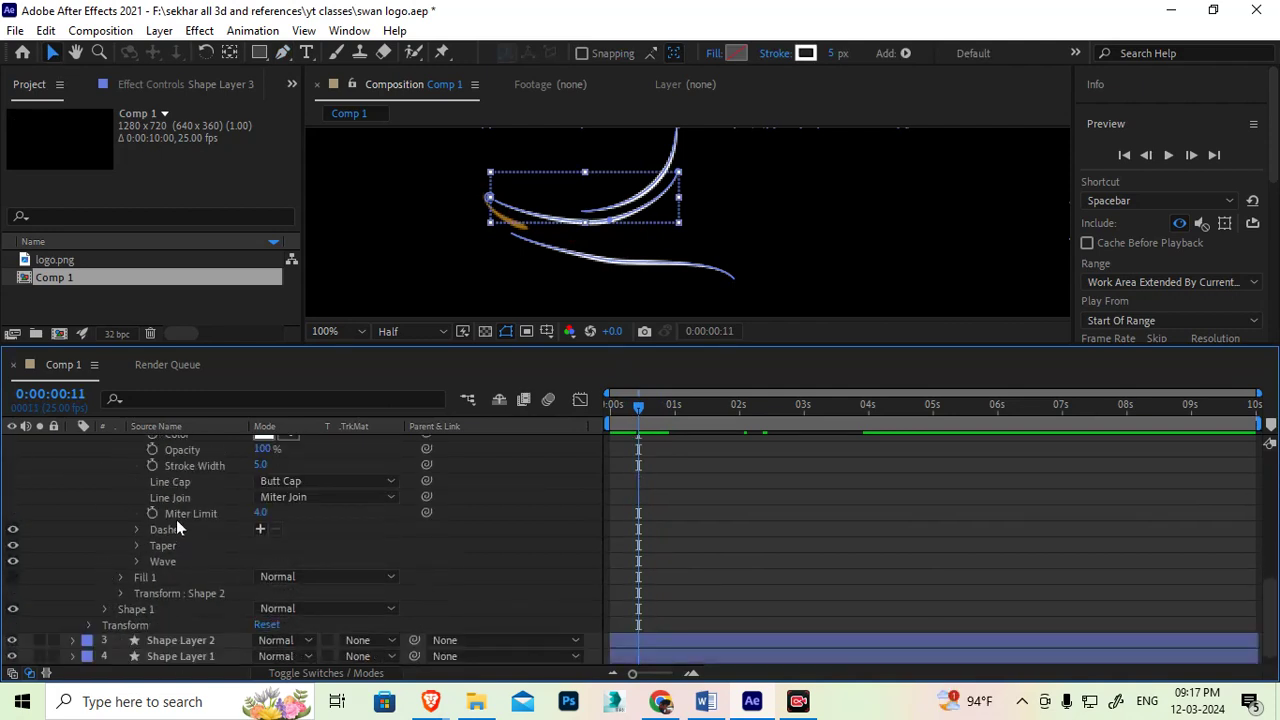
scroll(127, 478, "up", 1)
scroll(140, 530, "down", 2)
scroll(148, 546, "up", 5)
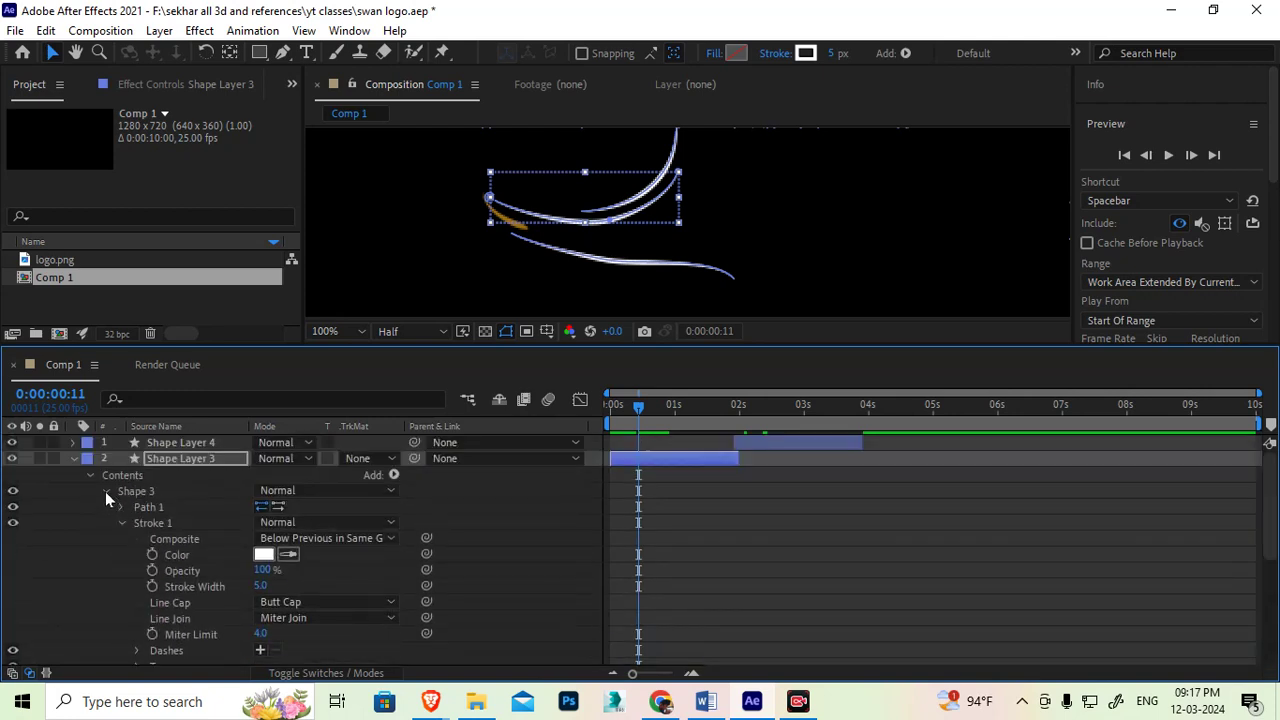
left_click(105, 491)
left_click(104, 507)
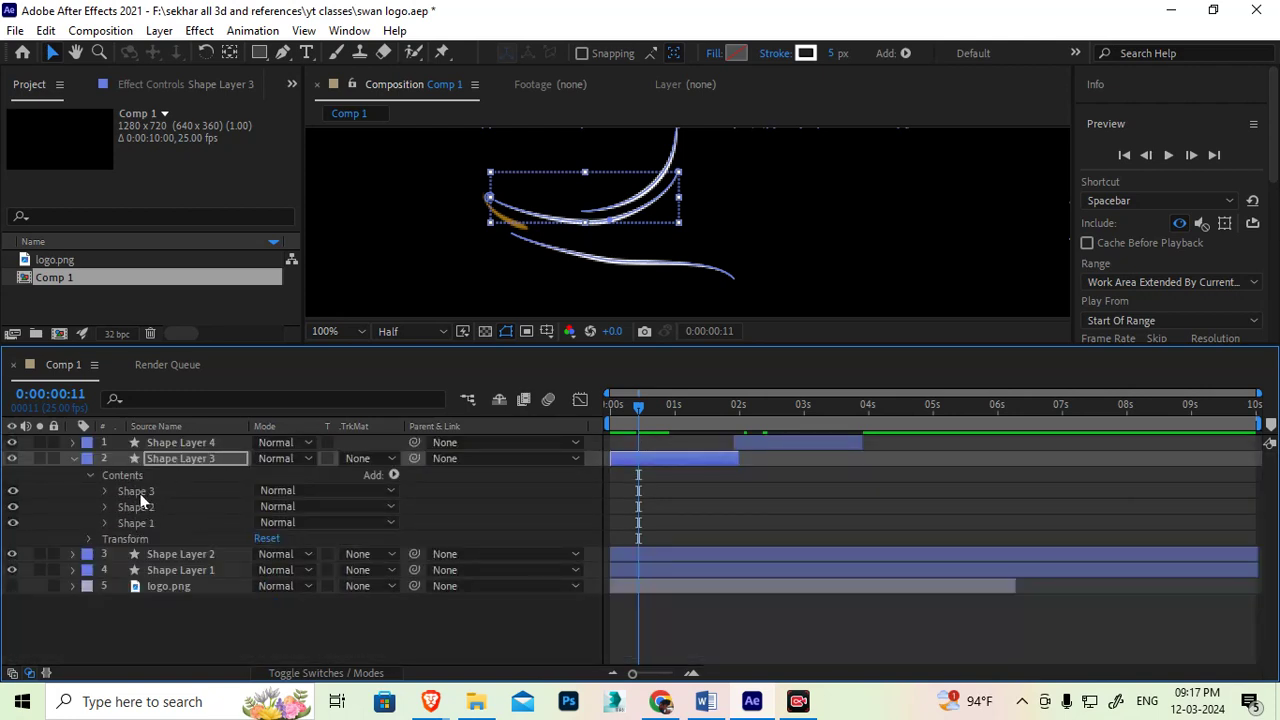
Step: Add a Trim Paths operator to Shape 1 in Shape Layer 3
left_click(140, 524)
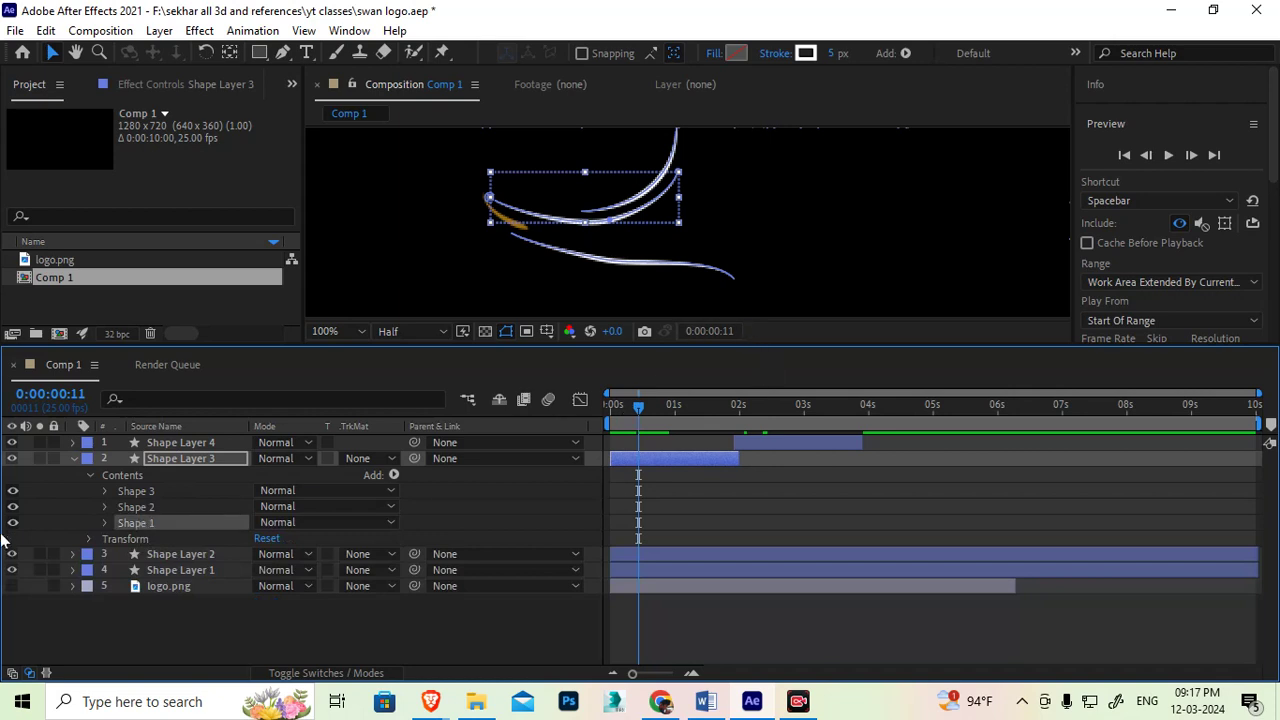
left_click(394, 475)
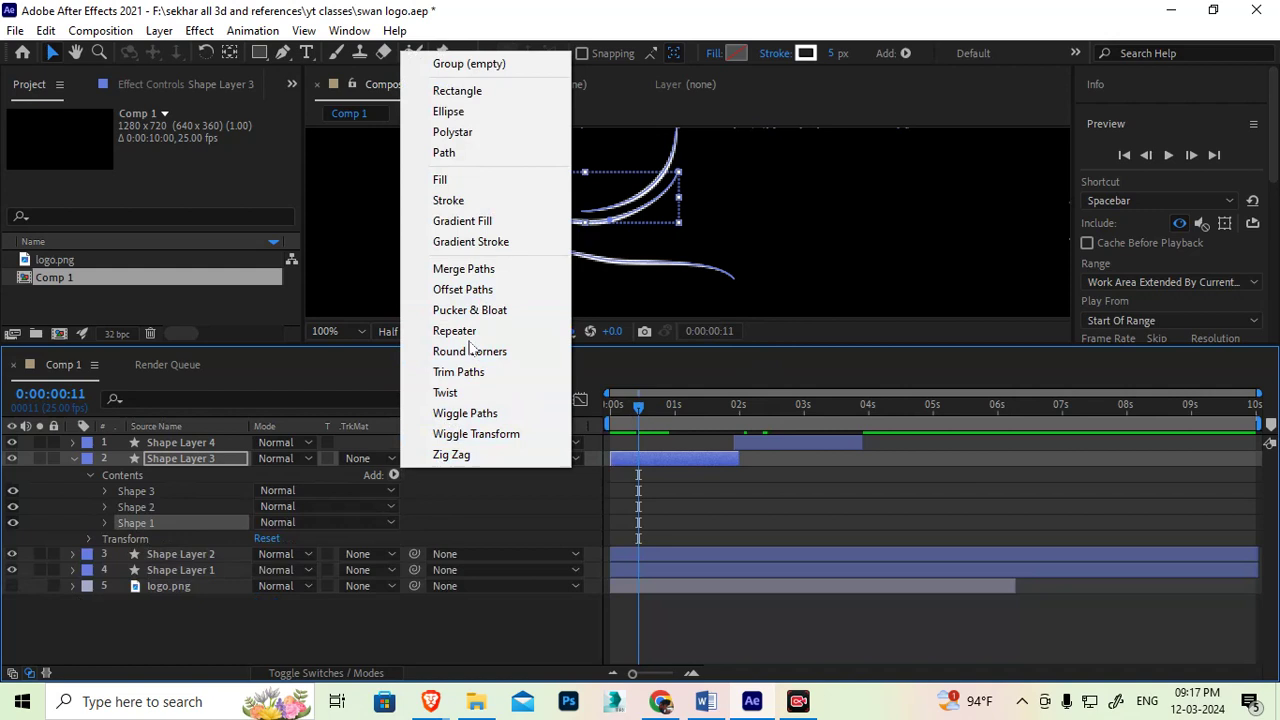
left_click(457, 372)
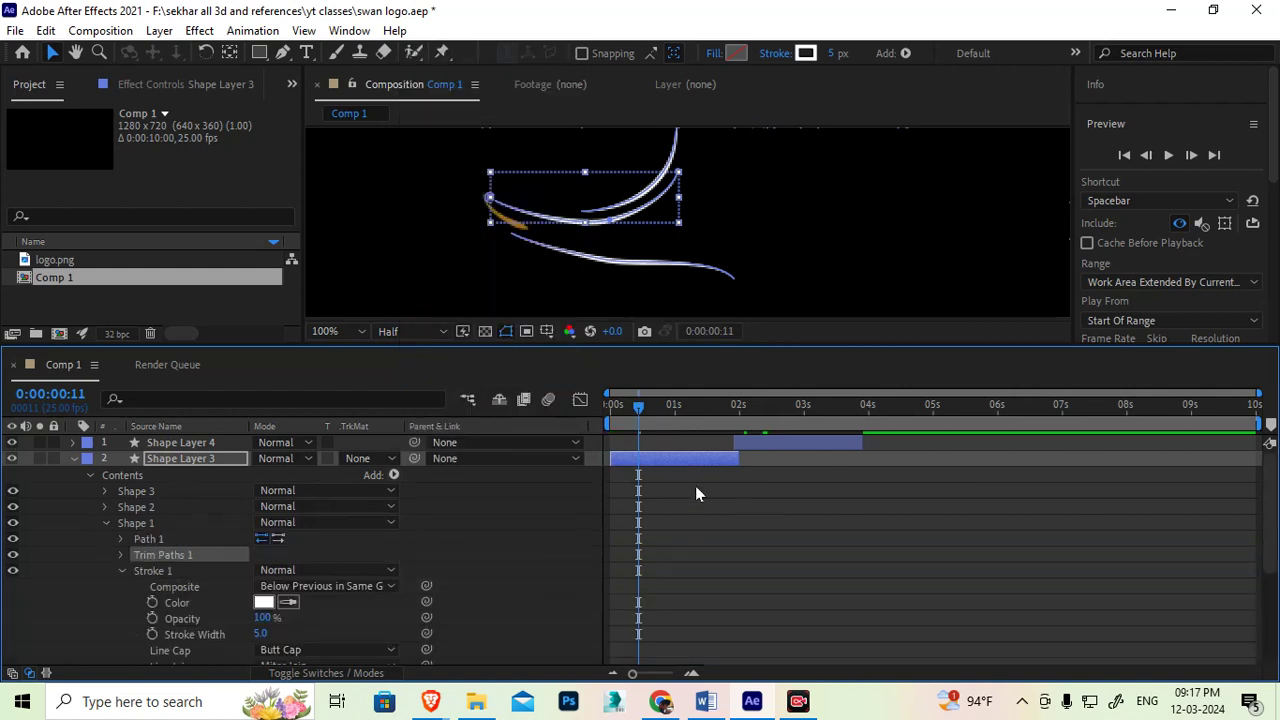
Step: Keyframe the End of Shape 1's Trim Paths from 0% at 0:00:00:08 to 100% at 0:00:00:19
mouse_move(633, 408)
left_mouse_down()
mouse_move(610, 414)
mouse_move(636, 414)
left_mouse_up()
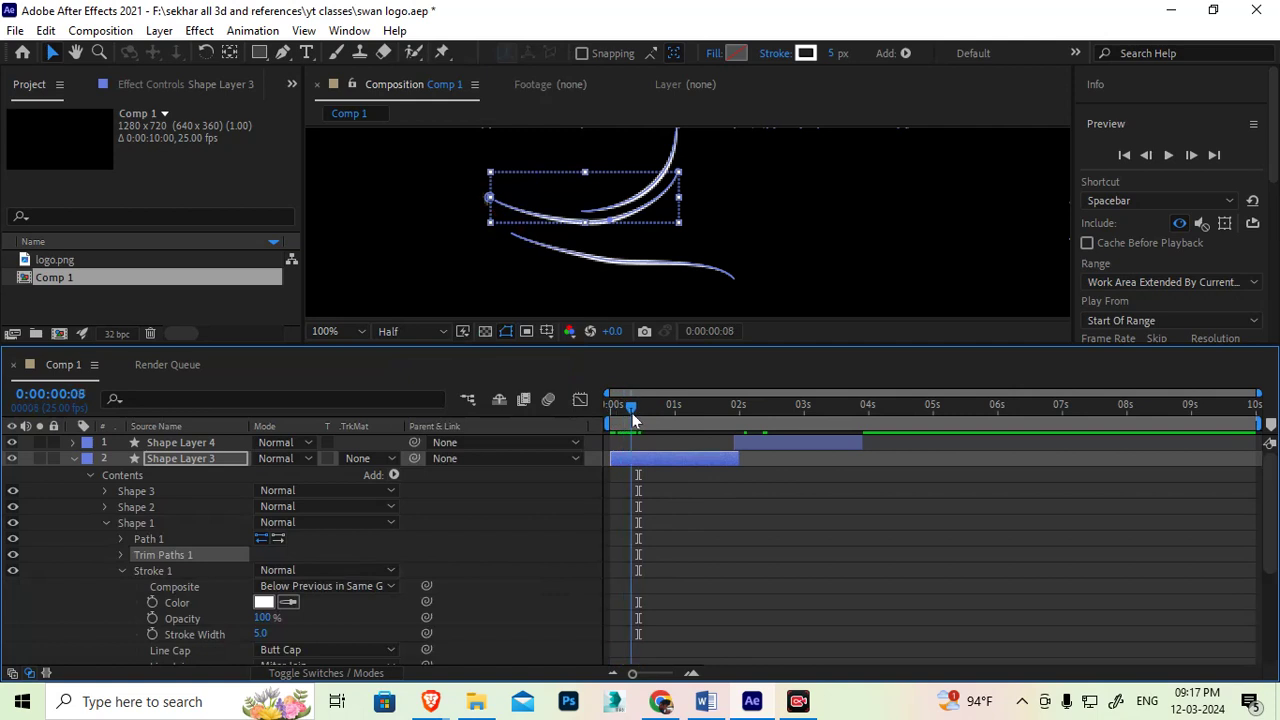
left_click(121, 569)
left_click(121, 553)
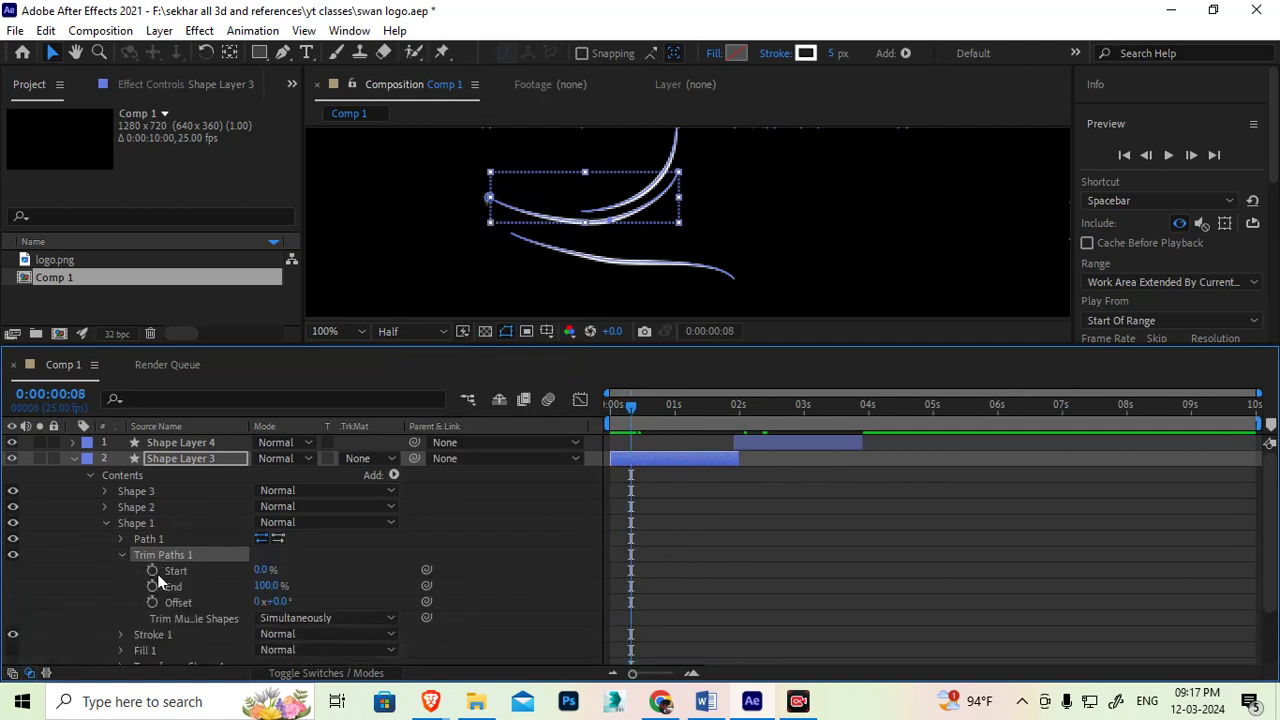
left_click_drag(269, 588, 143, 585)
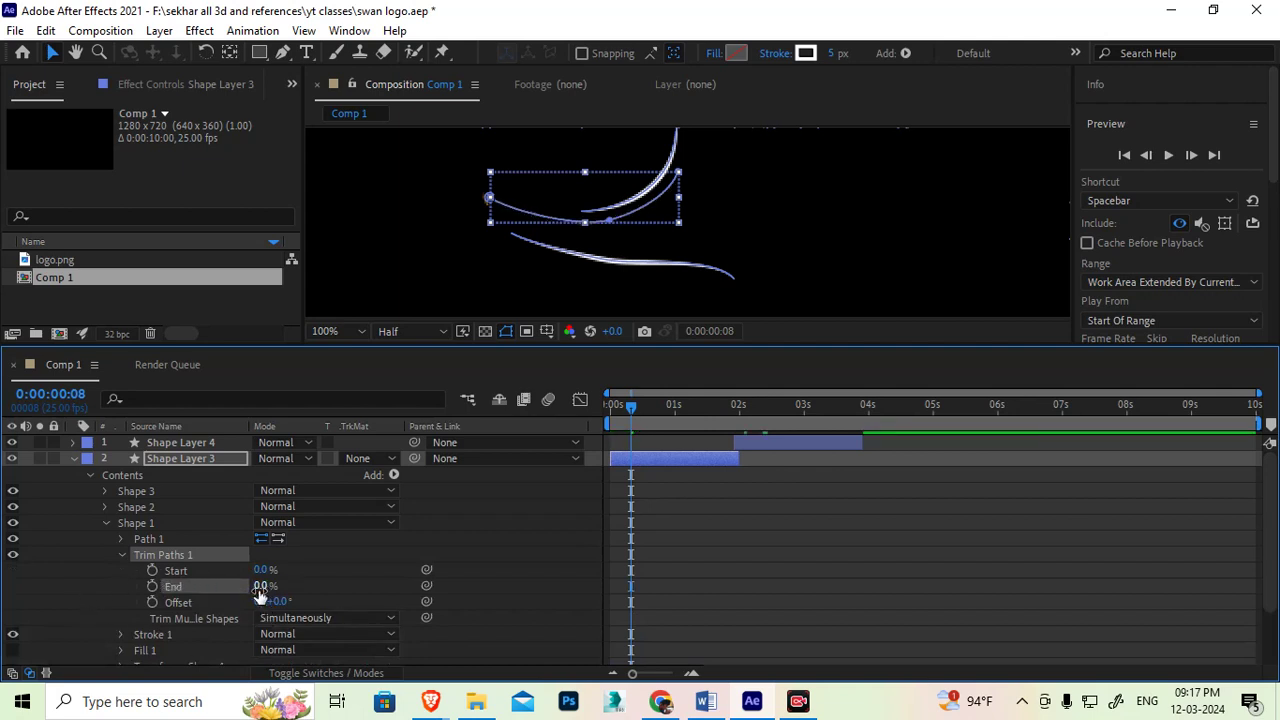
left_click(151, 586)
left_click_drag(638, 403, 660, 412)
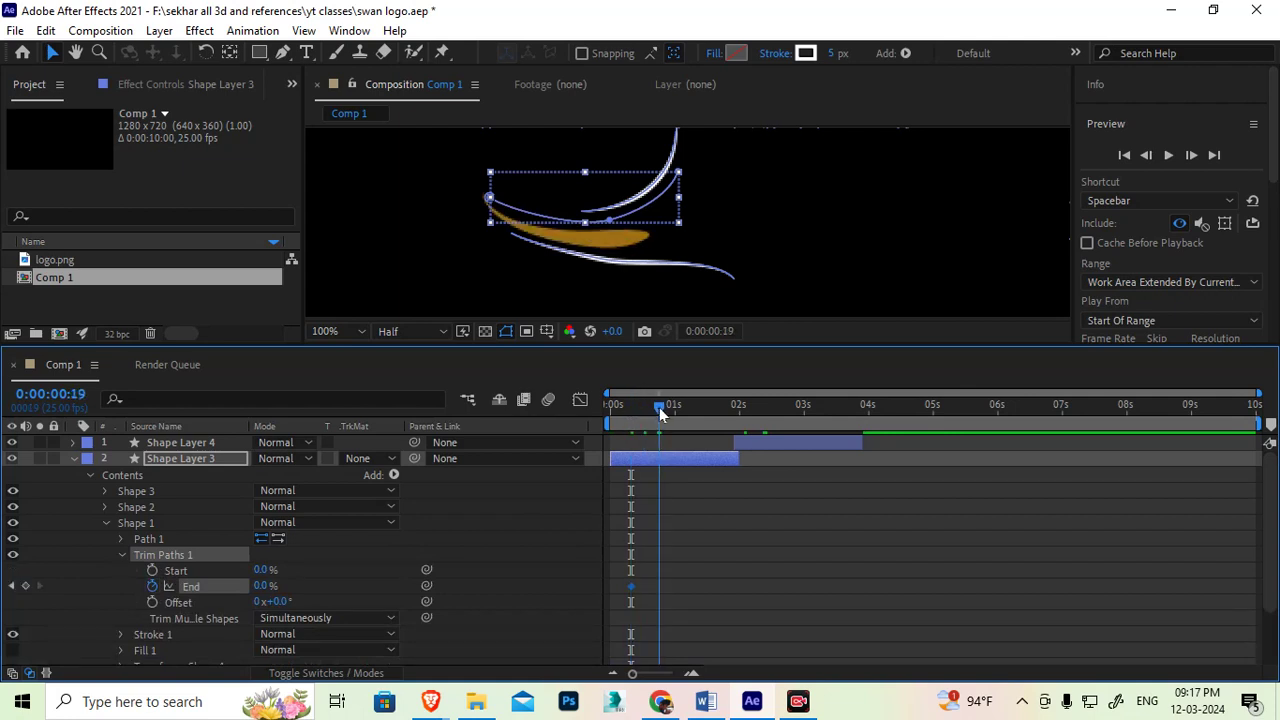
left_click_drag(265, 586, 419, 536)
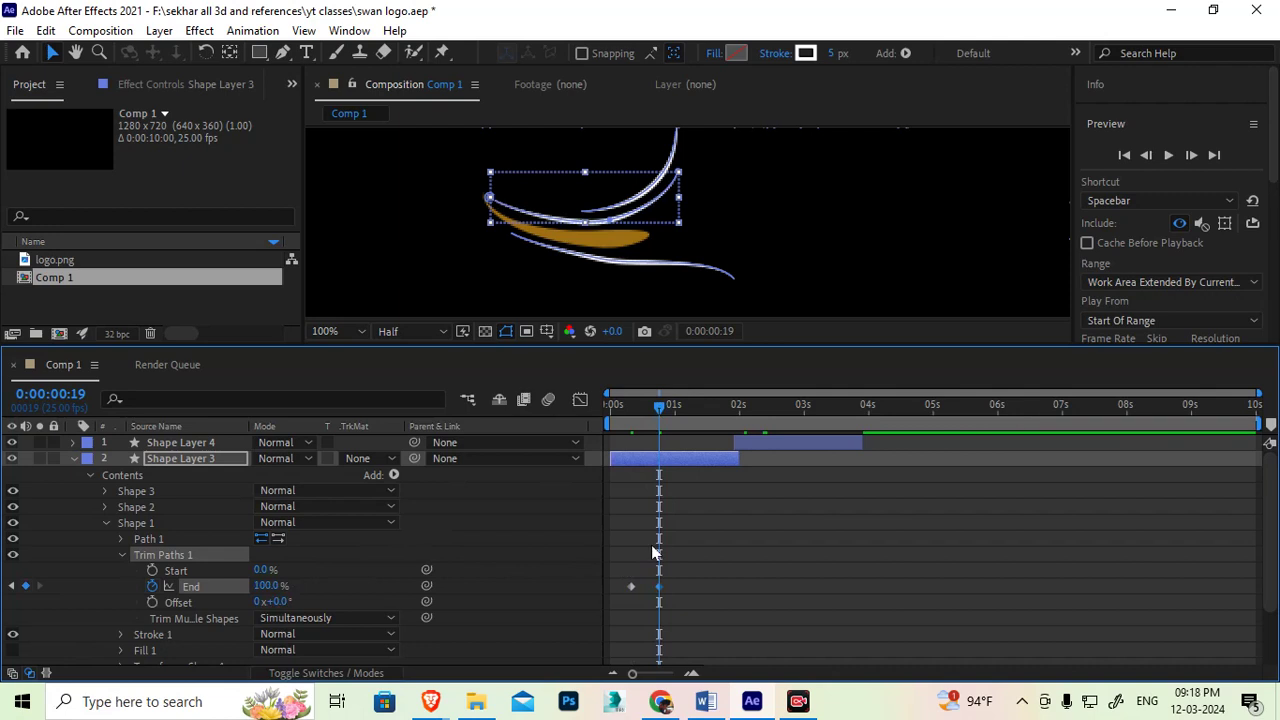
Step: Keyframe the Start of Shape 1's Trim Paths from 0% at 0:00:00:14 to 100% at 0:00:01:00
left_click(691, 673)
left_click(691, 673)
left_click_drag(778, 675, 680, 672)
left_click_drag(769, 406, 755, 406)
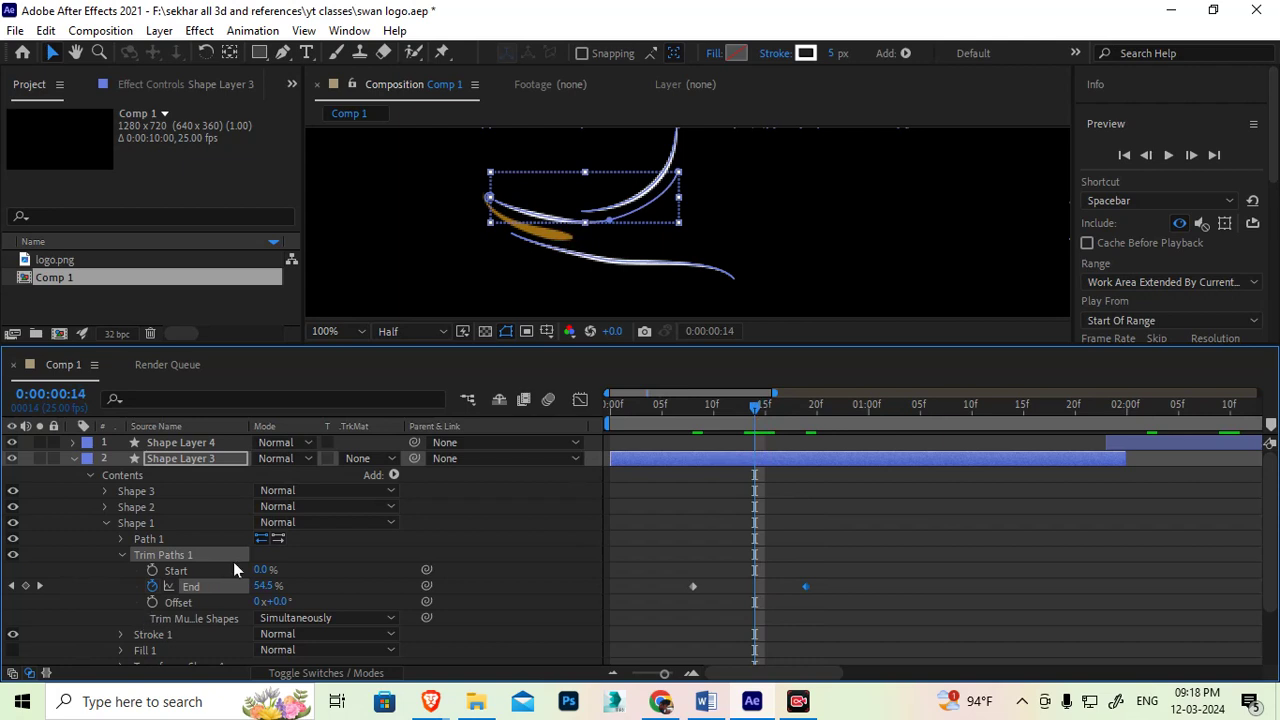
left_click_drag(673, 566, 825, 602)
left_click(813, 622)
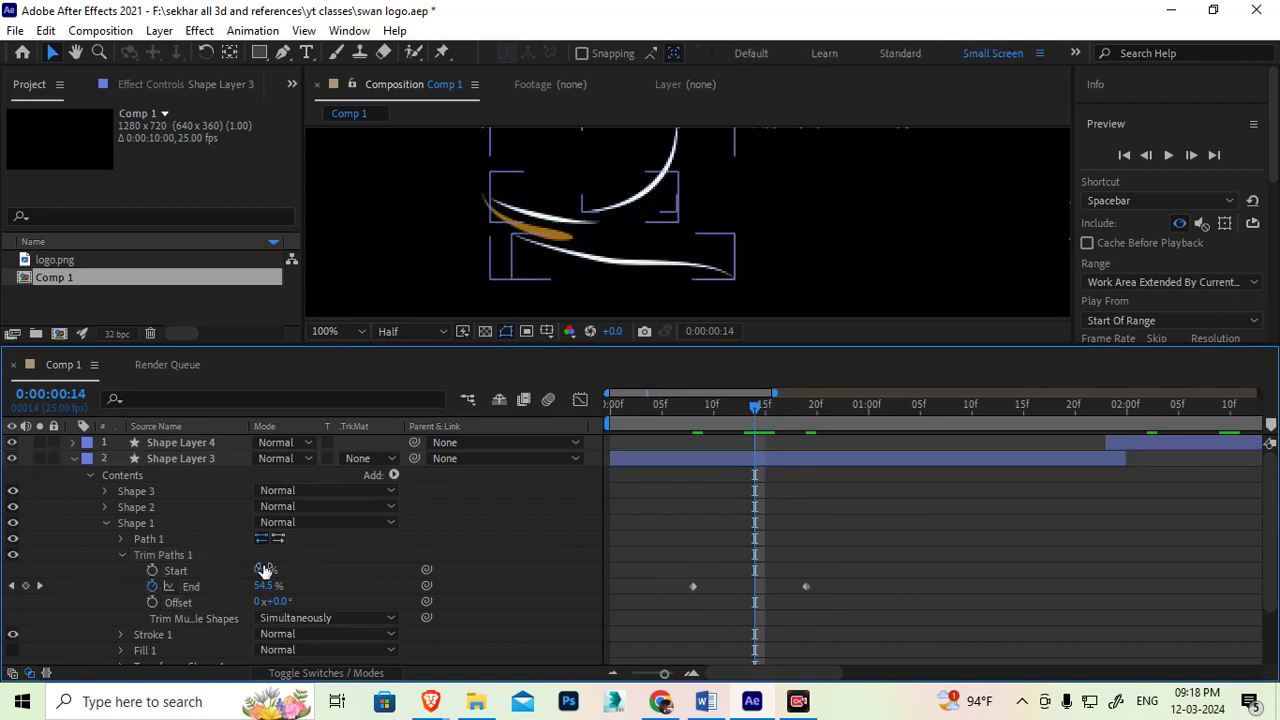
left_click(153, 570)
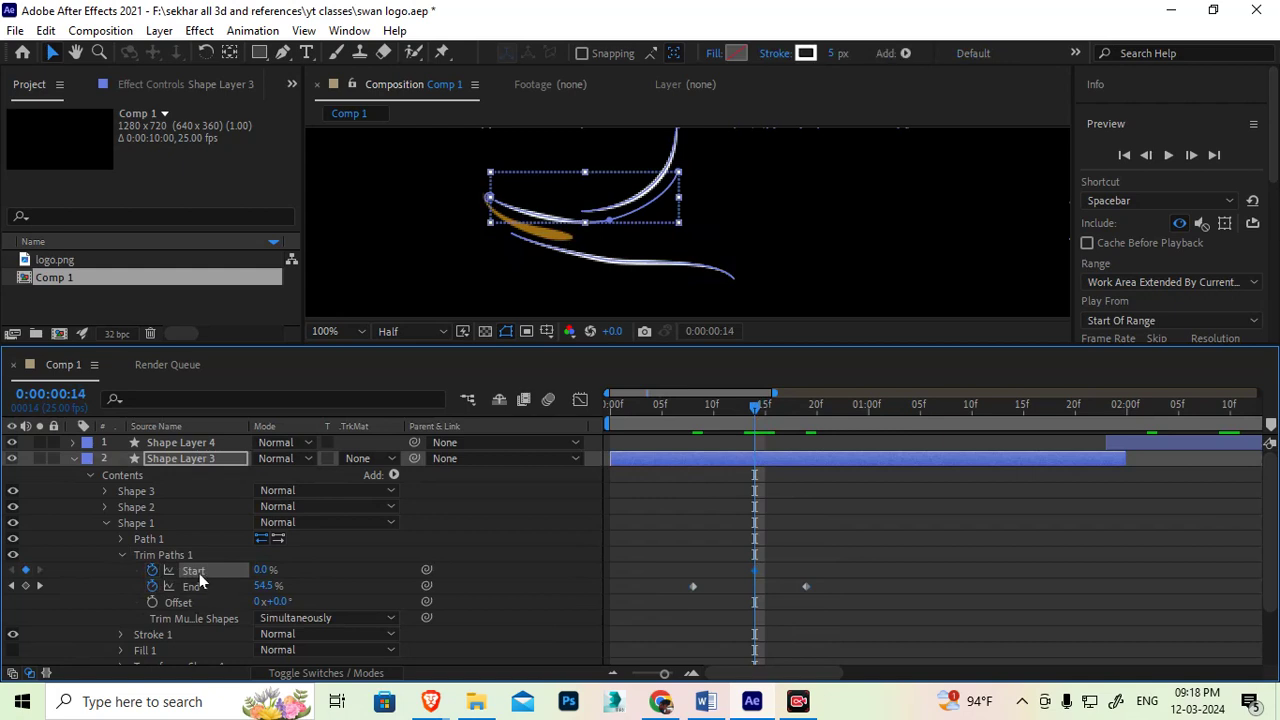
left_click_drag(756, 415, 868, 418)
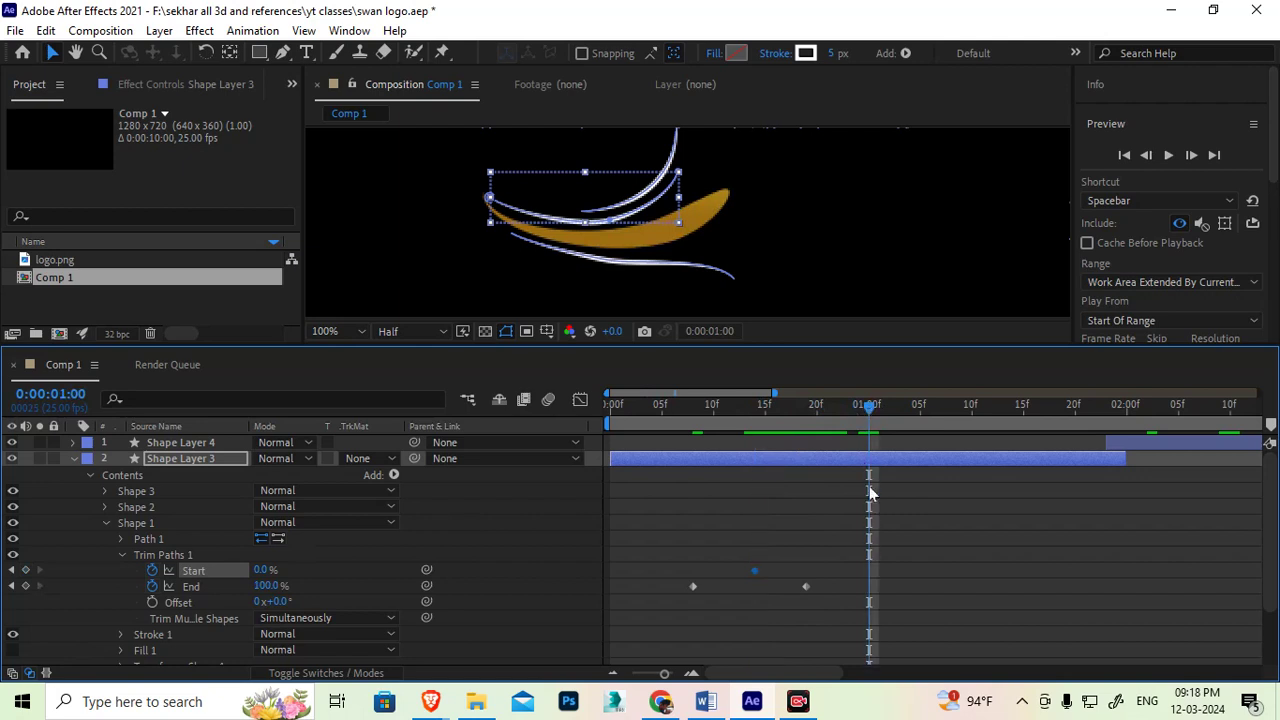
left_click_drag(258, 571, 400, 544)
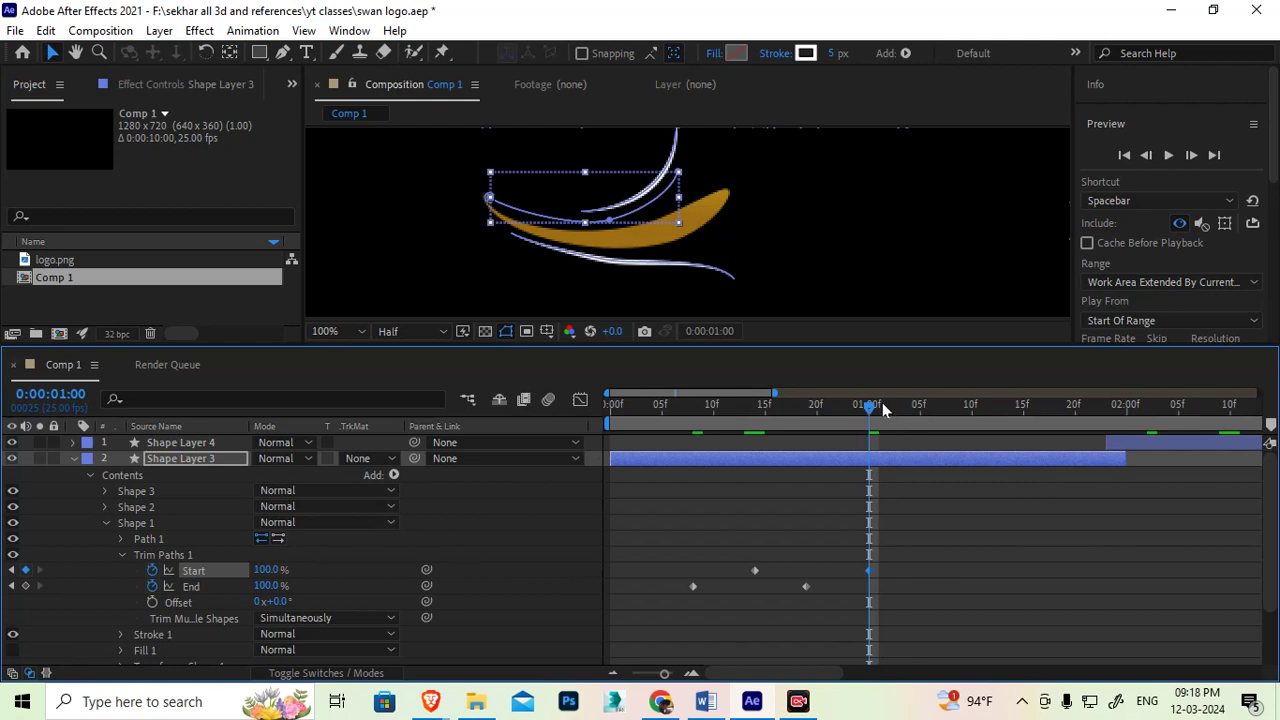
Step: Hide the shape path outlines in the composition view, preview the stroke animation, and place the playhead at 0:00:00:08
left_click_drag(866, 418, 672, 422)
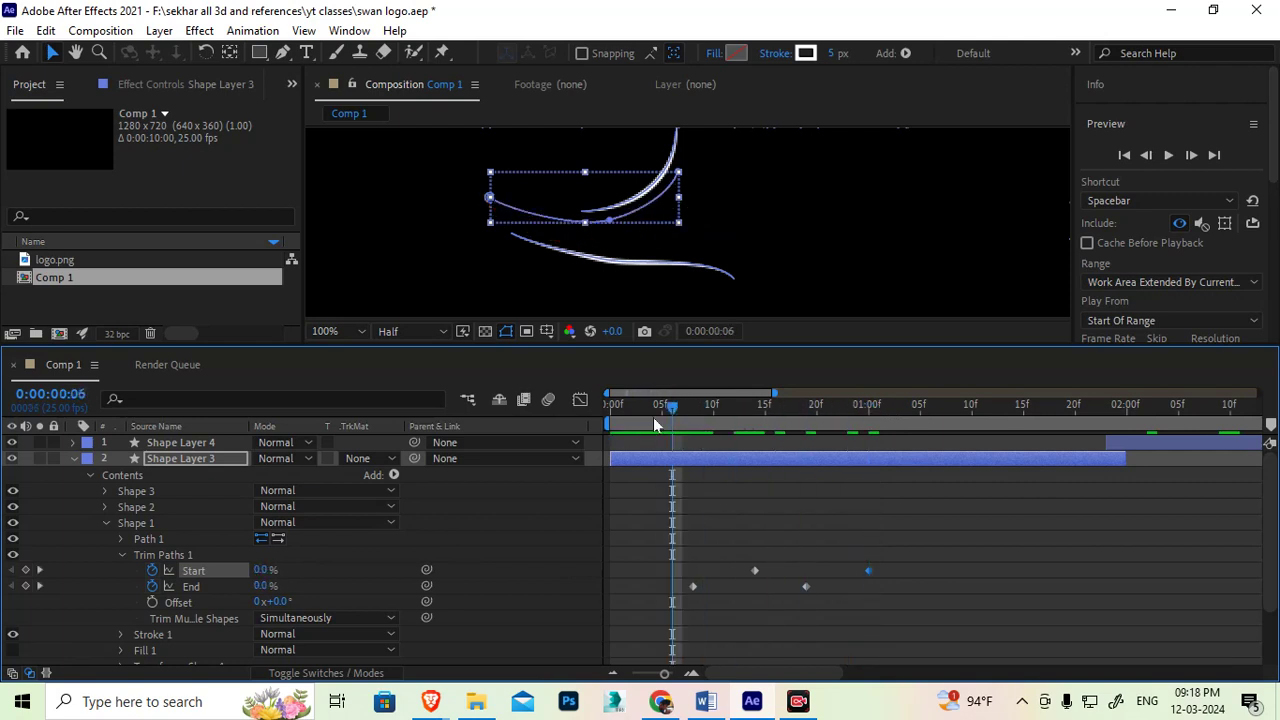
left_click(505, 331)
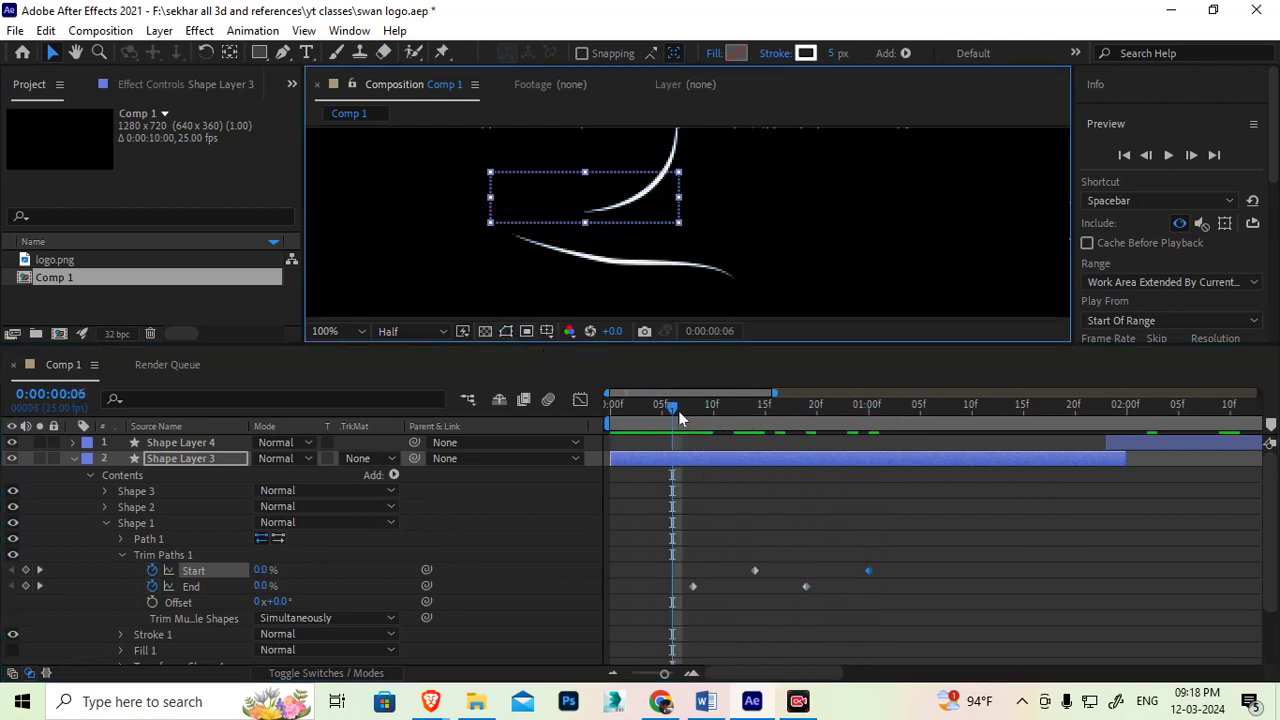
mouse_move(677, 414)
left_mouse_down()
mouse_move(893, 397)
mouse_move(681, 408)
mouse_move(913, 409)
mouse_move(719, 450)
mouse_move(843, 457)
mouse_move(697, 469)
left_mouse_up()
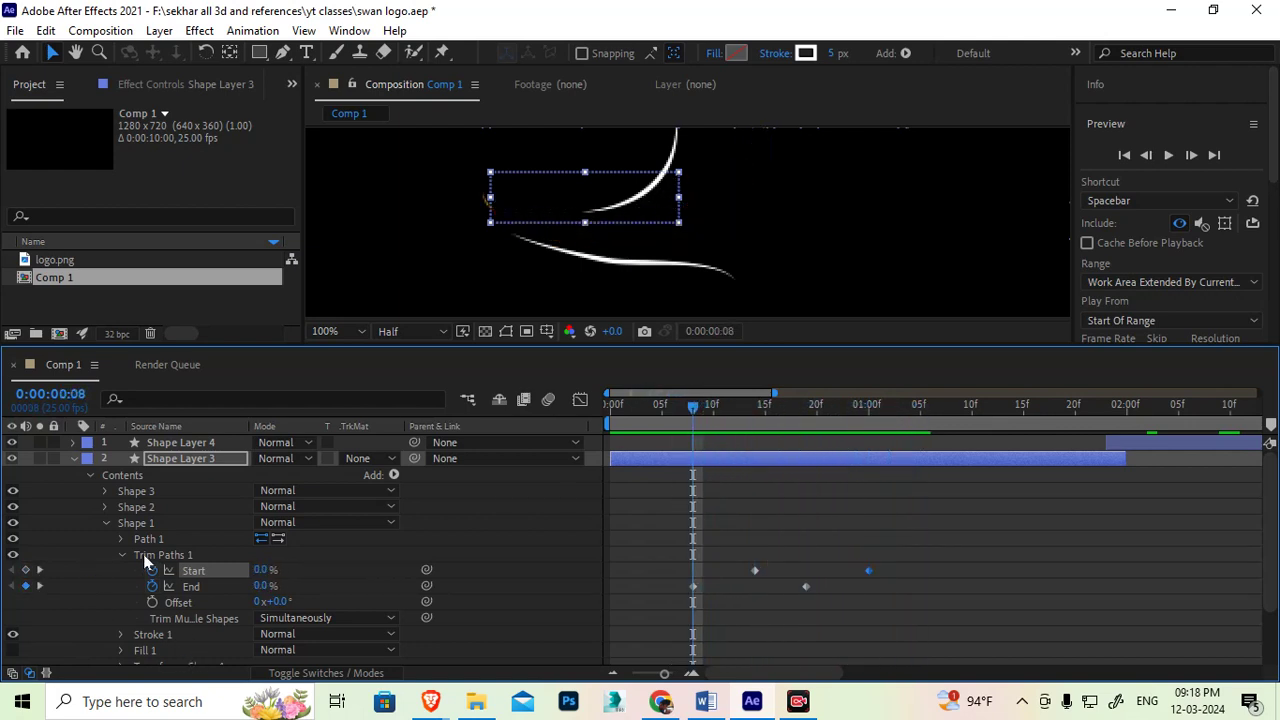
Step: Copy Shape 1's Trim Paths Start and End keyframes and add a Trim Paths operator to Shape 2 in Shape Layer 3
left_click_drag(644, 520, 924, 591)
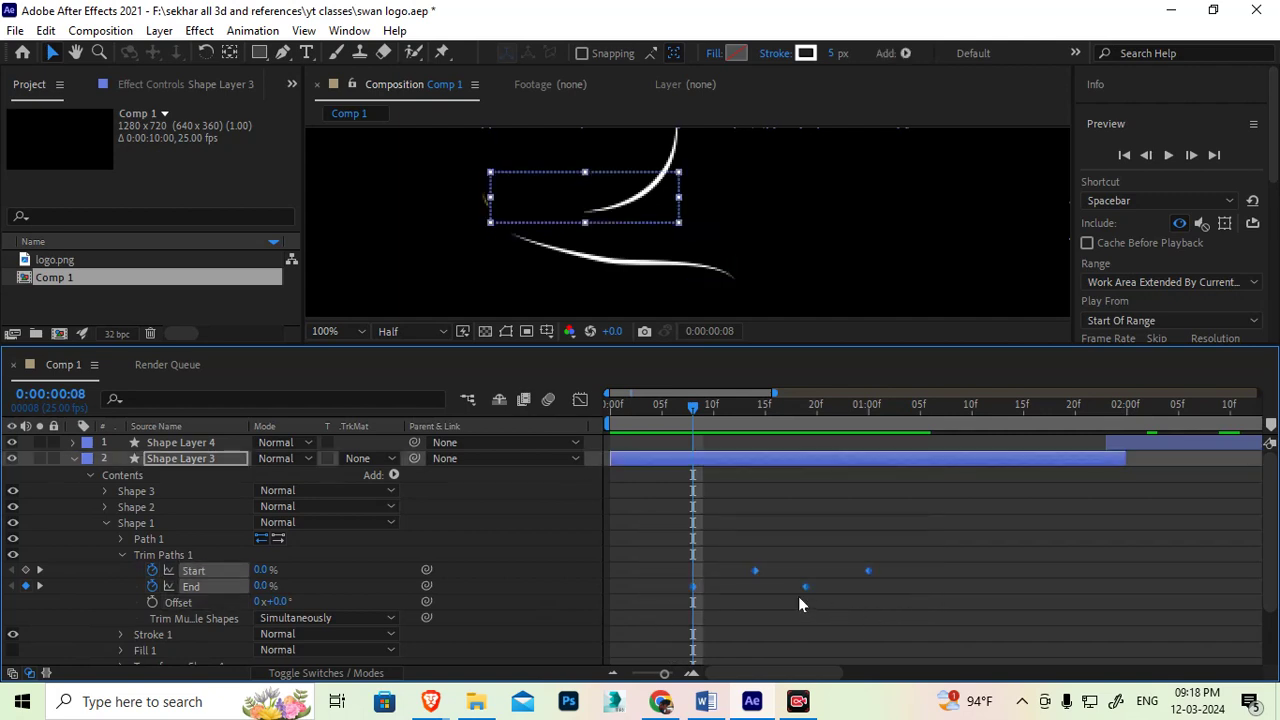
left_click(104, 522)
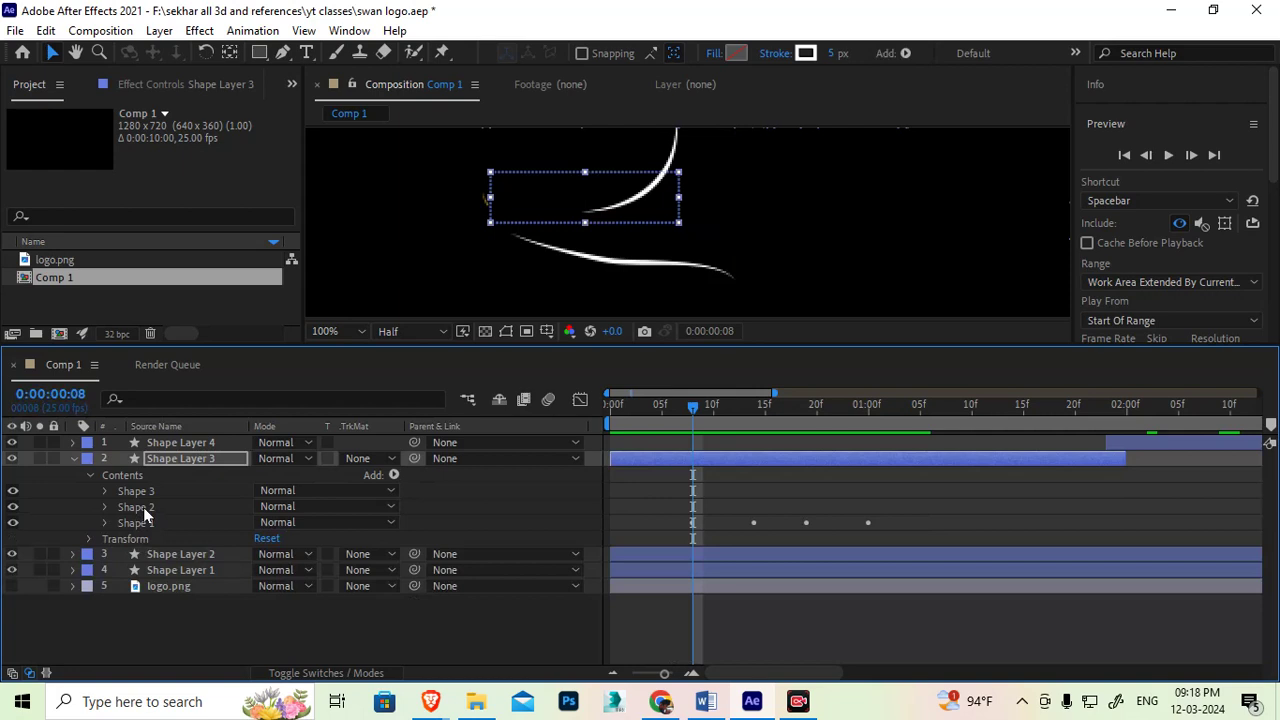
left_click(140, 507)
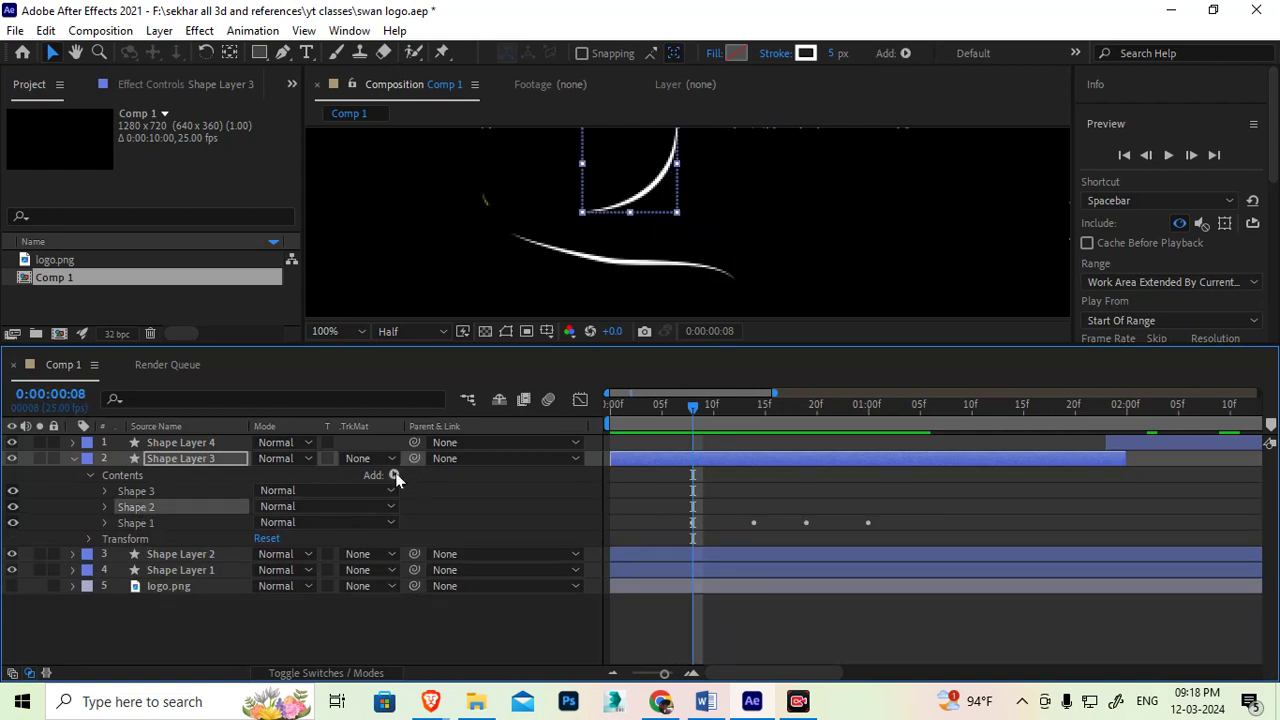
left_click(394, 475)
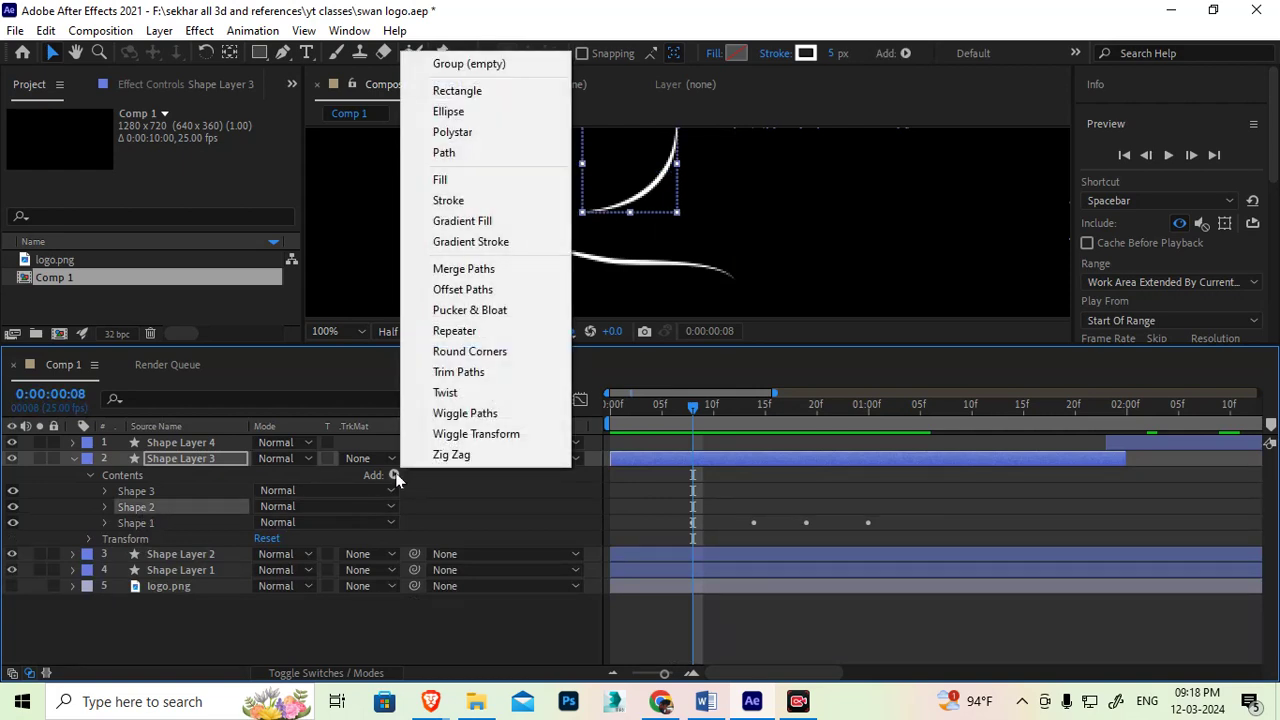
left_click(470, 373)
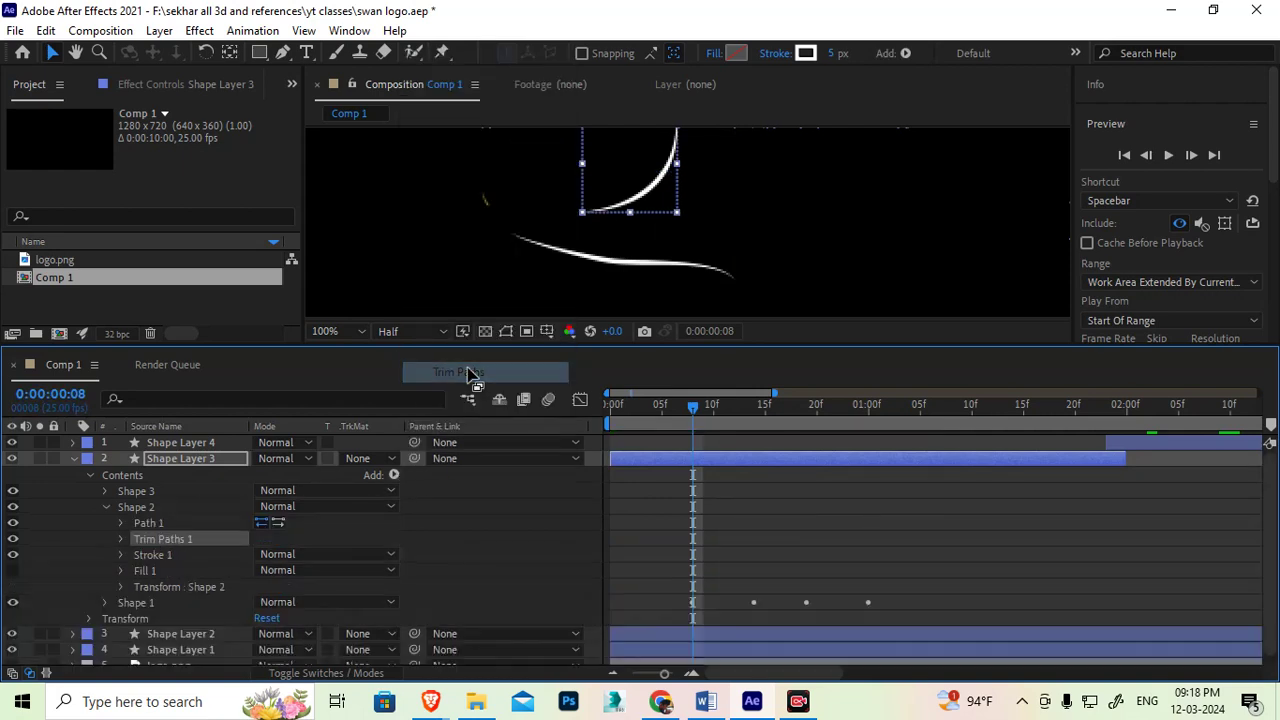
left_click(120, 539)
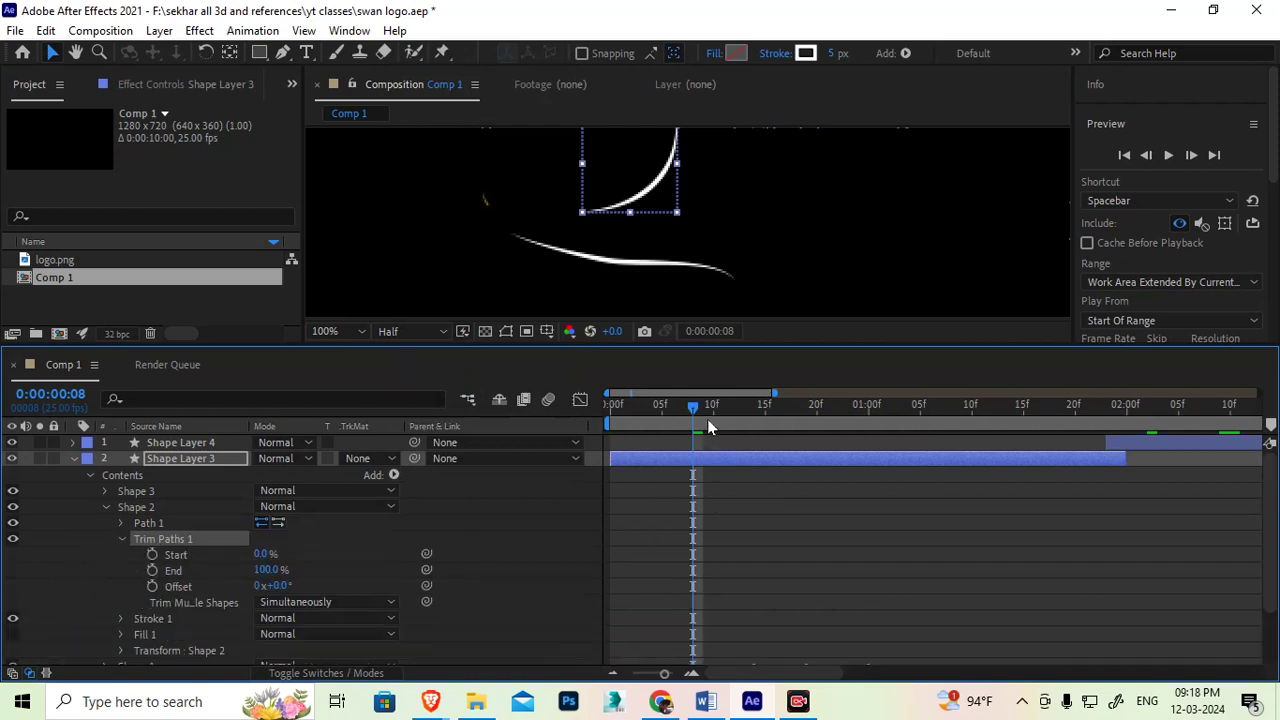
Step: Paste the copied keyframes onto the Start and End of Shape 2's Trim Paths at 0:00:00:15 and preview the animation
left_click_drag(720, 408, 766, 408)
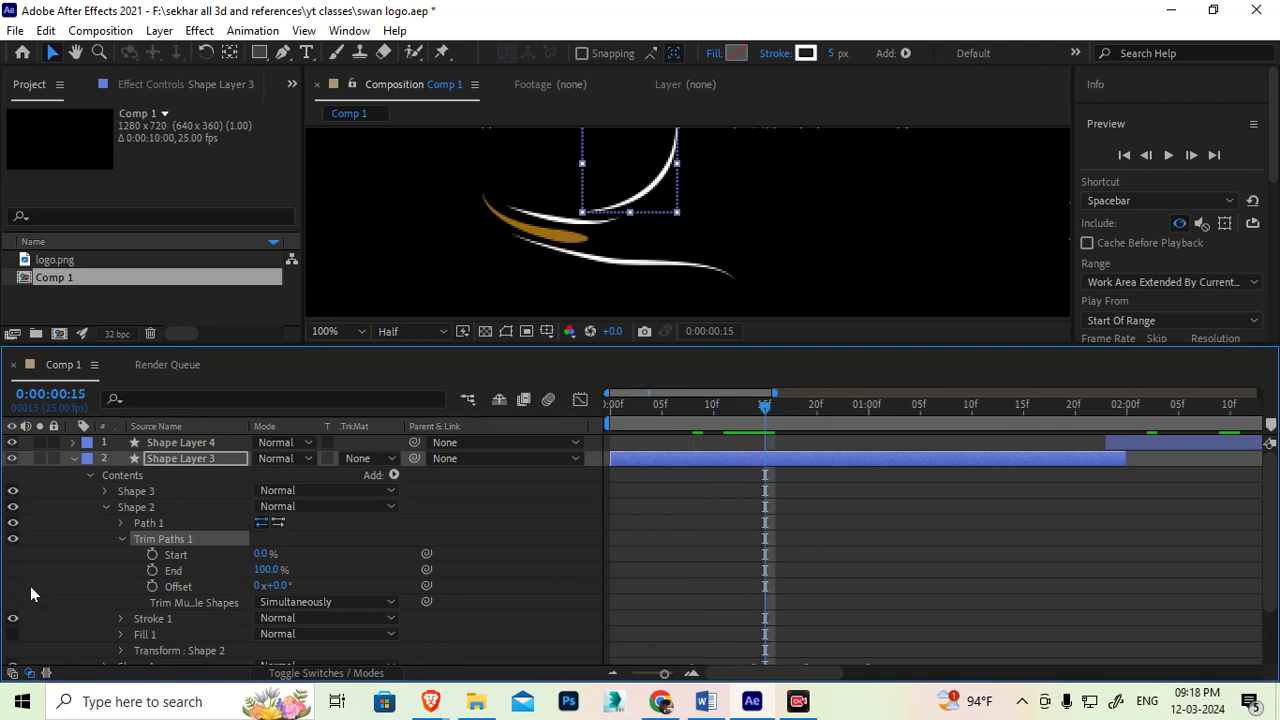
left_click(187, 555)
left_click(176, 570, "shift")
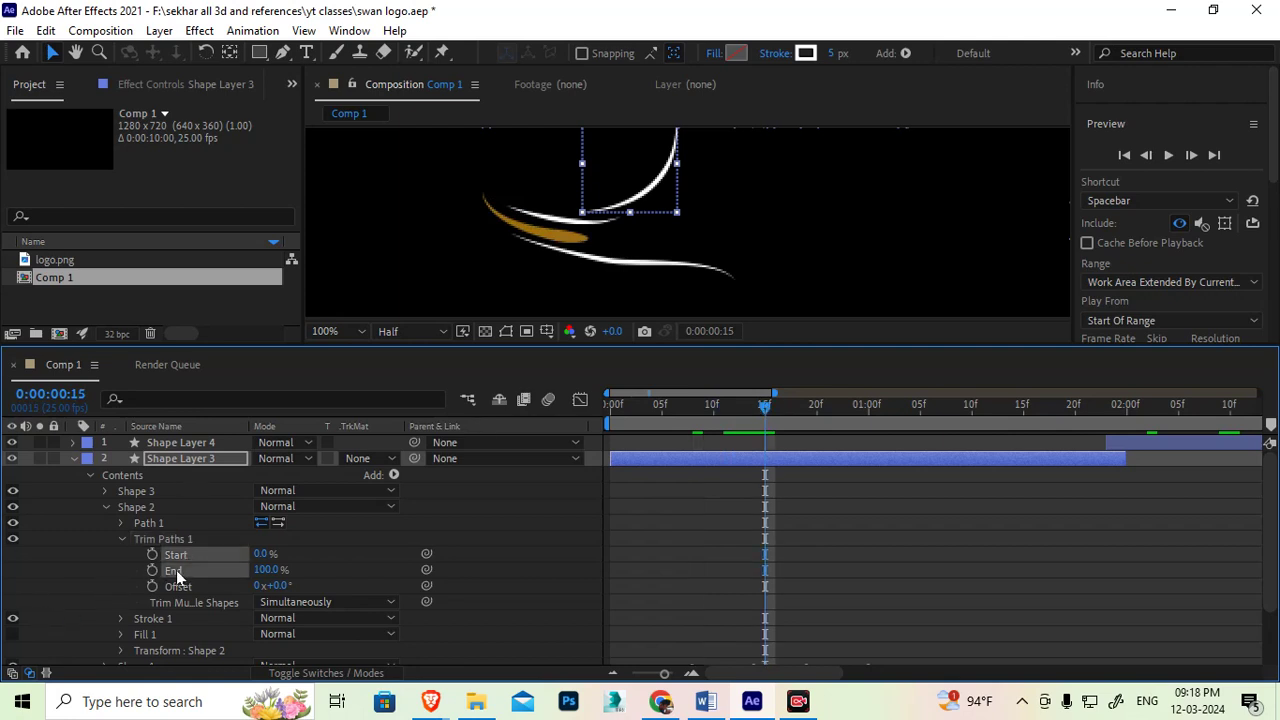
key("ctrl+v")
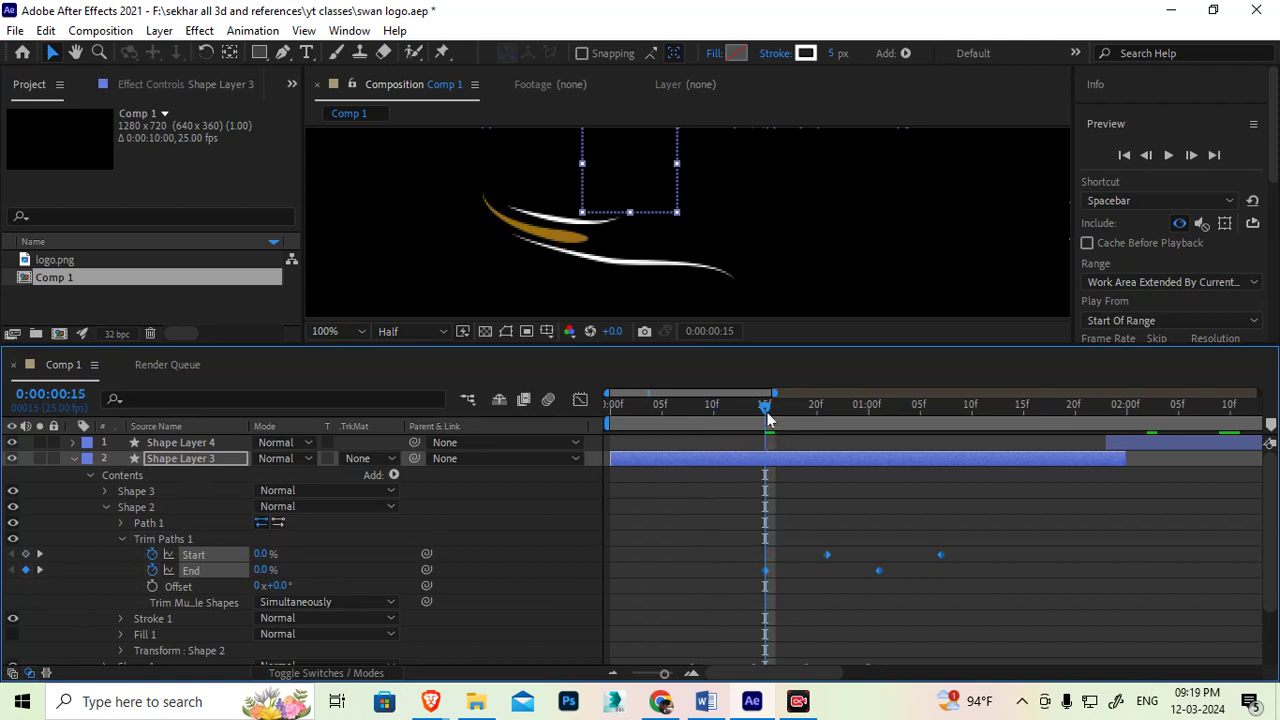
left_click_drag(741, 412, 767, 574)
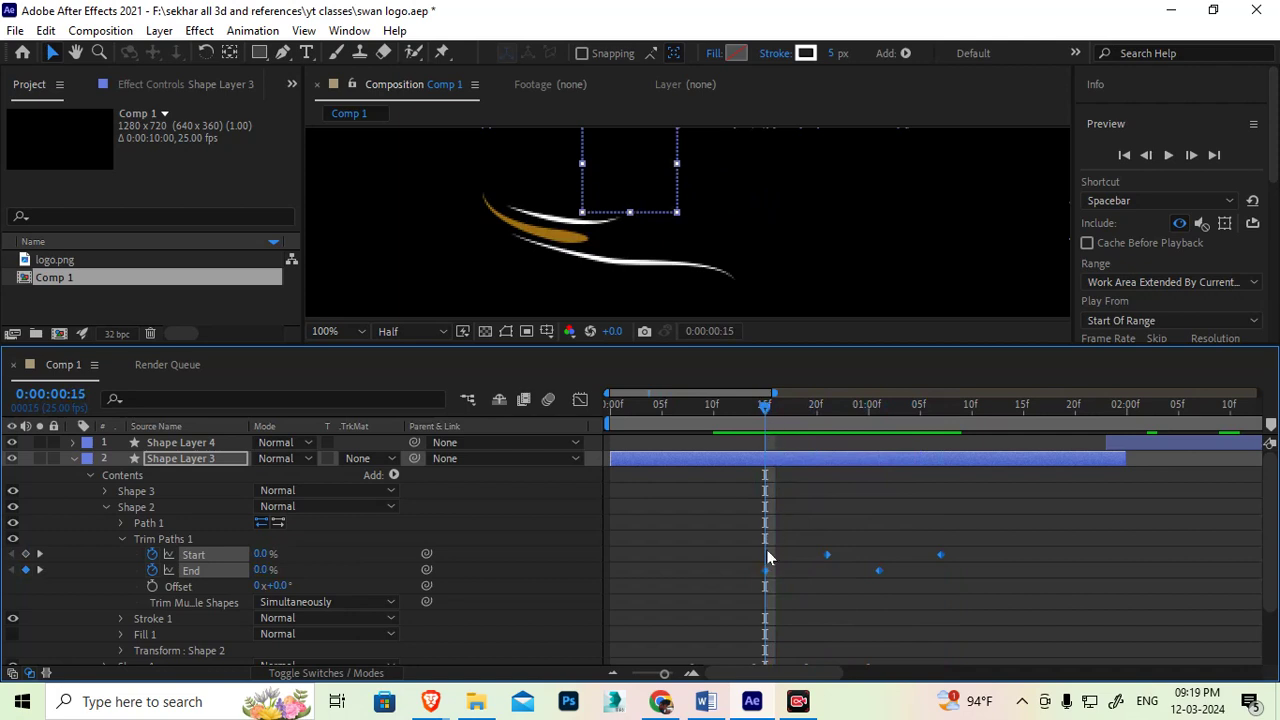
scroll(767, 580, "down", 3)
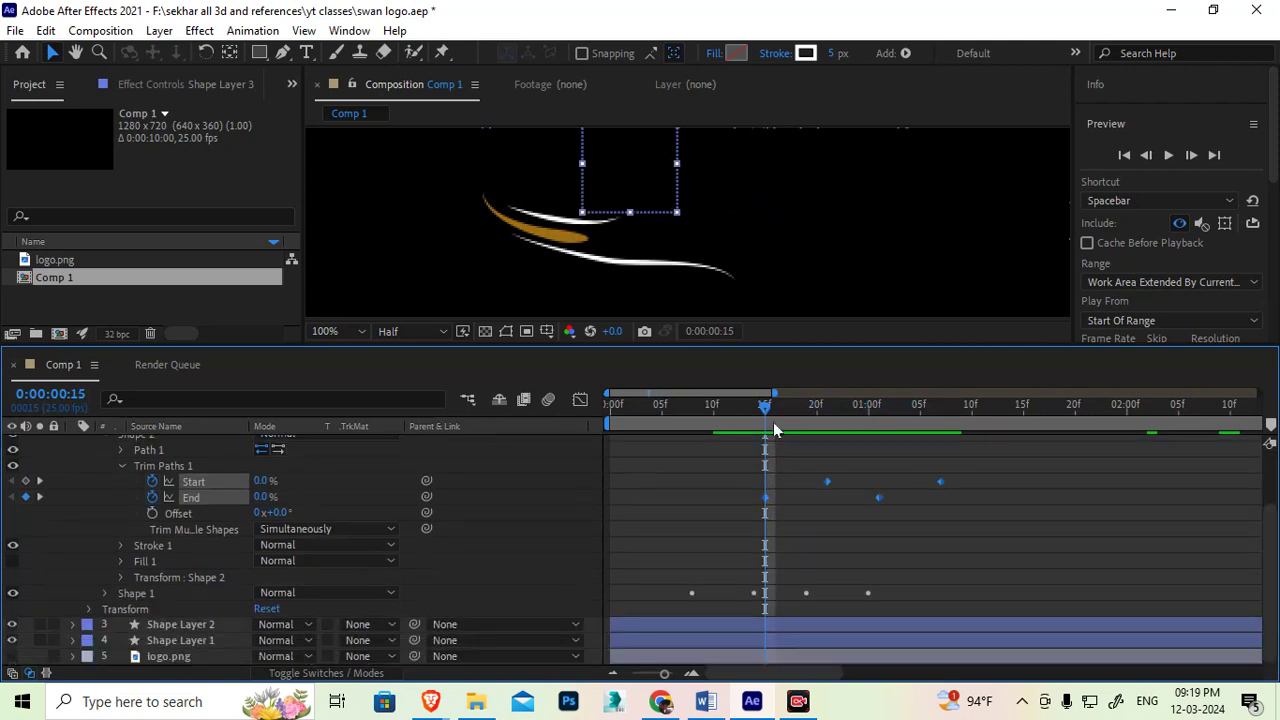
Step: Move the playhead to 0:00:00:21 and add a Trim Paths operator to Shape 3 in Shape Layer 3
left_click_drag(764, 404, 822, 563)
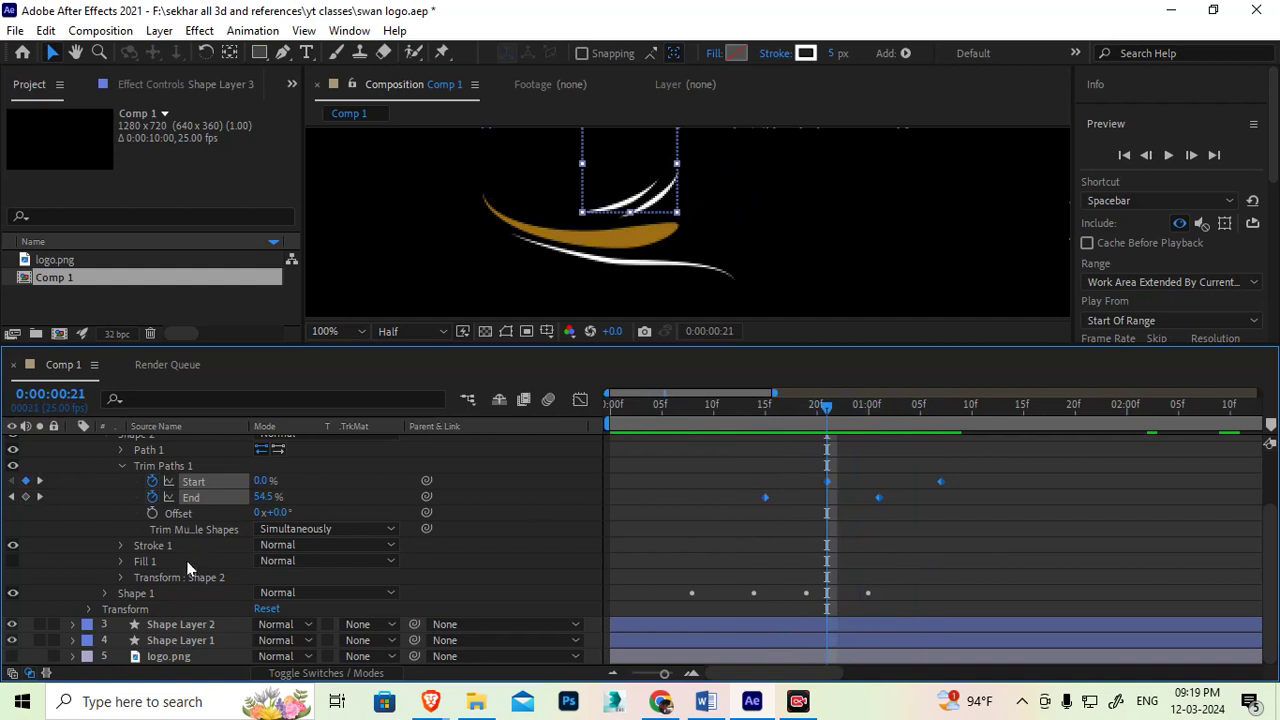
left_click(121, 466)
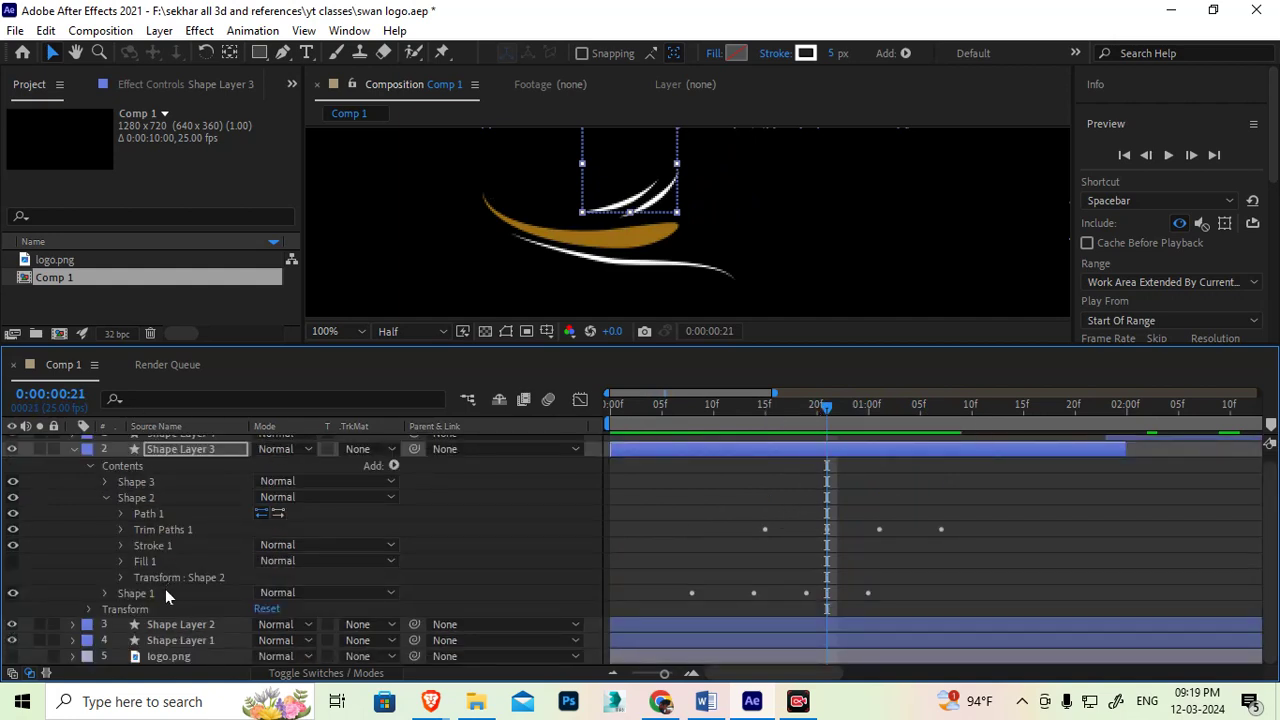
left_click(105, 497)
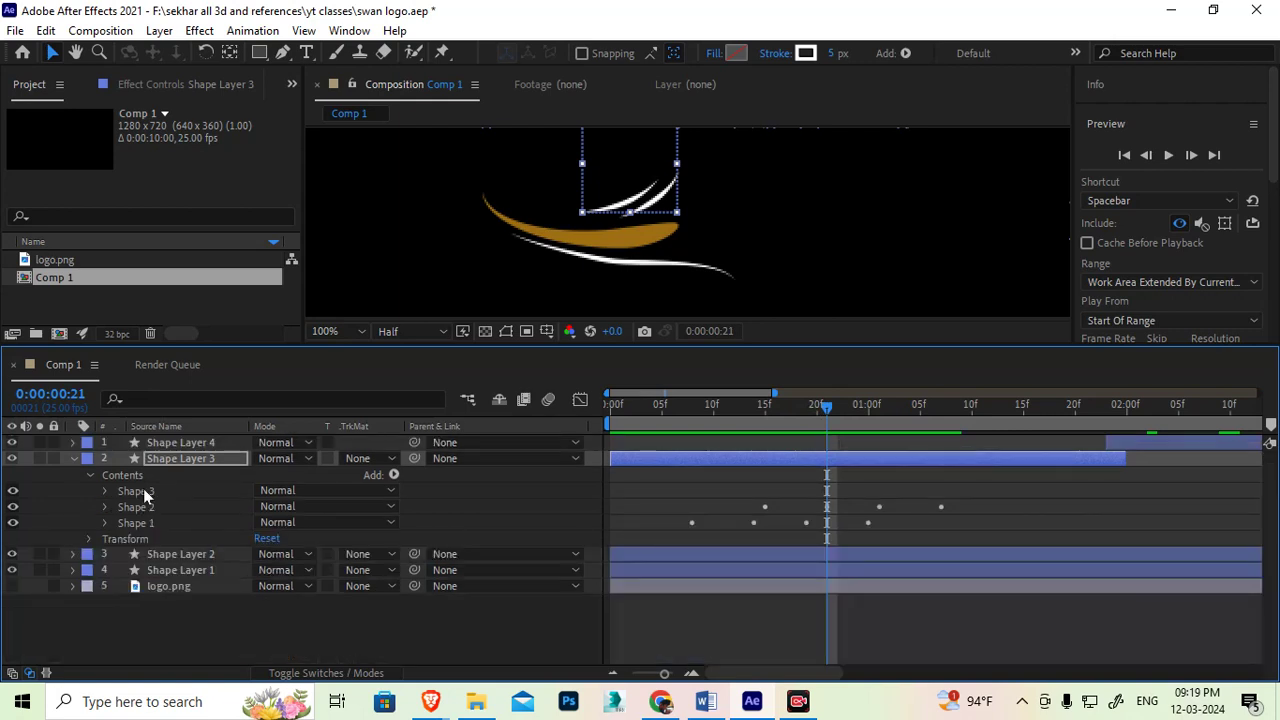
left_click(144, 495)
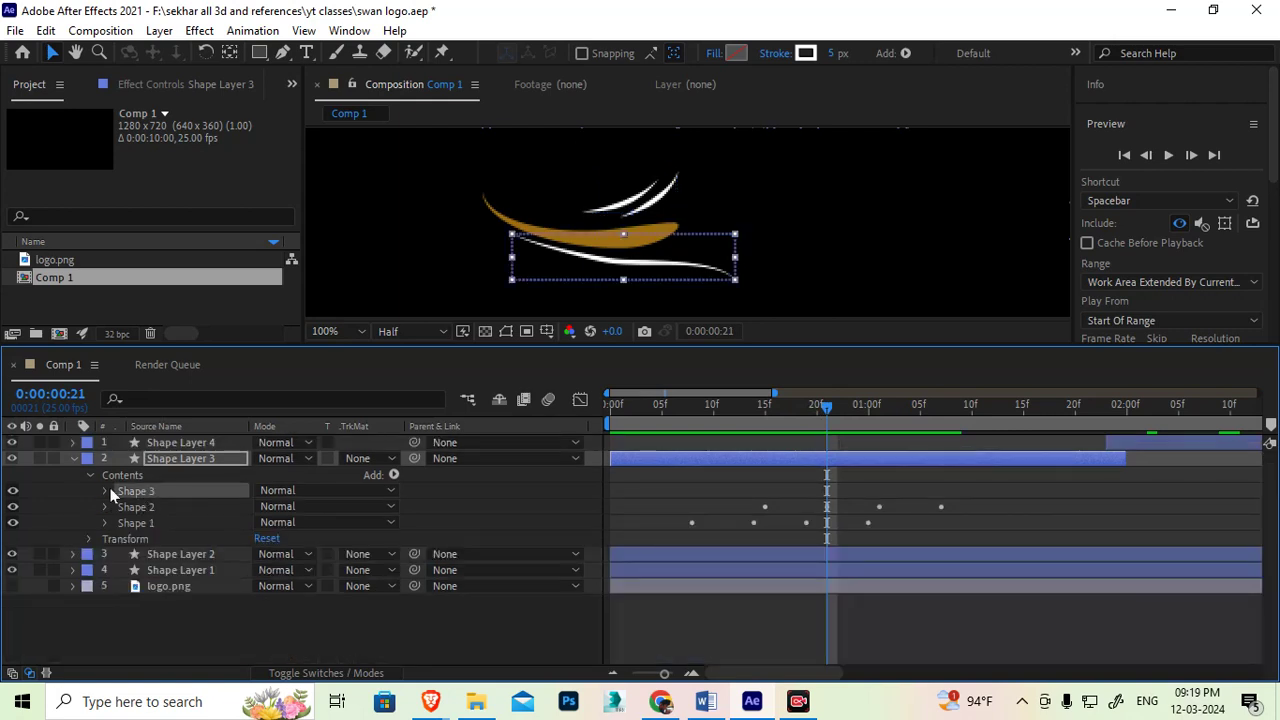
left_click(393, 474)
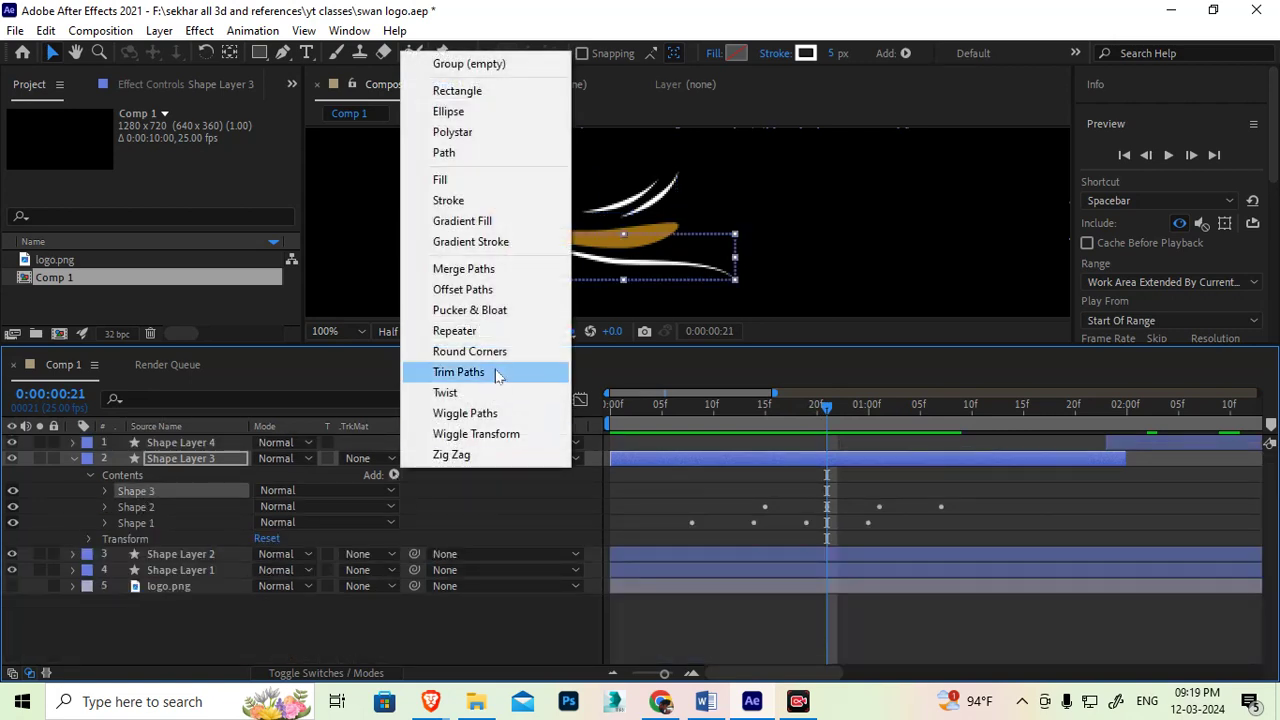
left_click(458, 371)
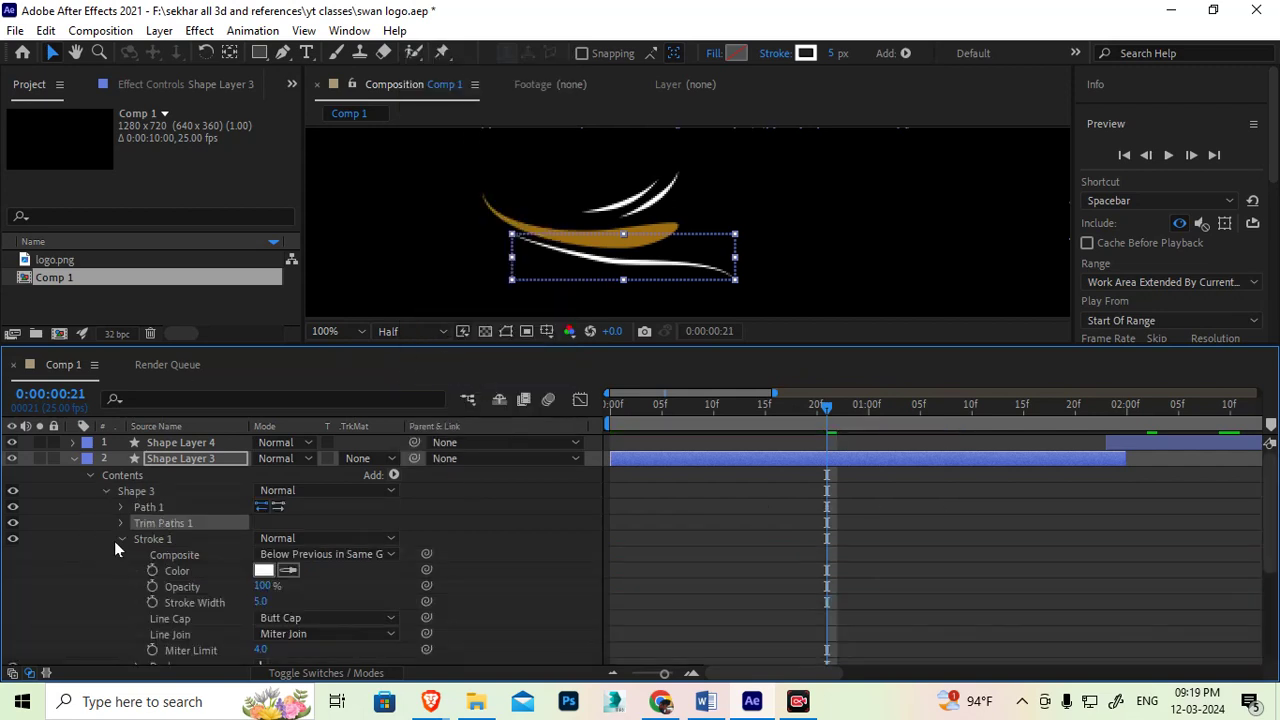
left_click(121, 539)
left_click(122, 522)
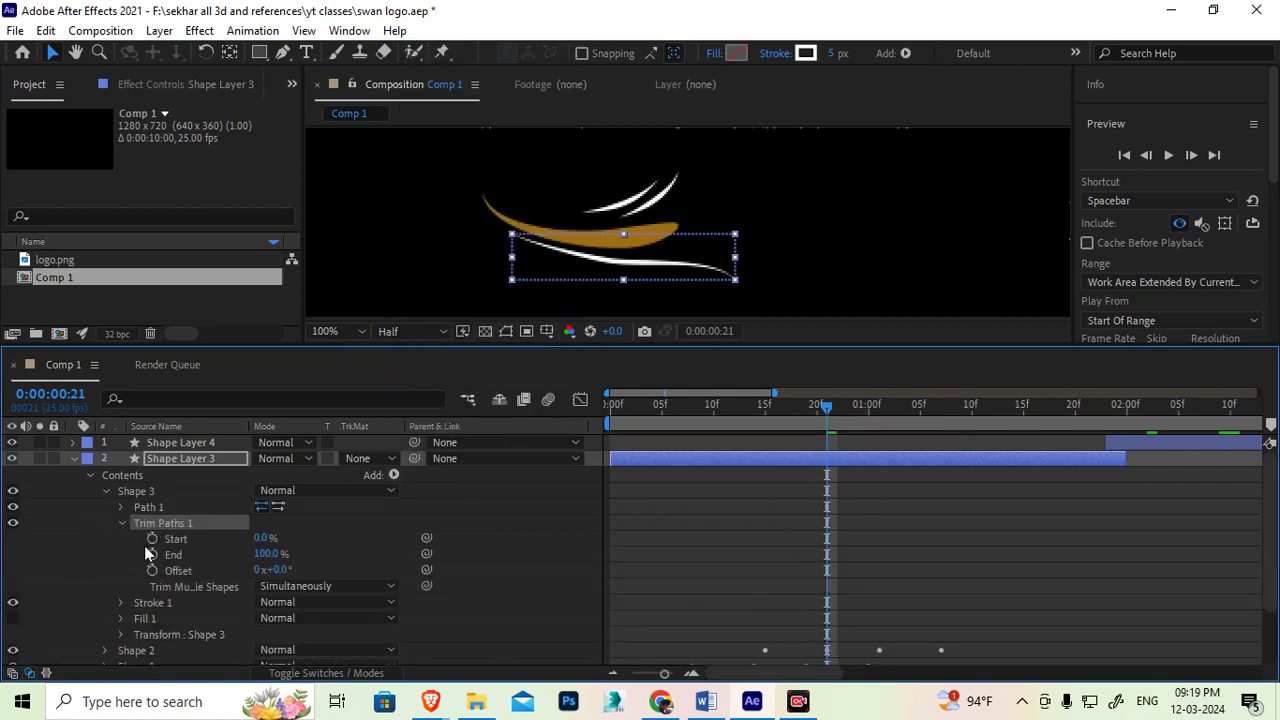
Step: Paste the copied keyframes onto the Start and End of Shape 3's Trim Paths at 0:00:00:21 and preview up to 0:00:01:09
left_click(184, 541)
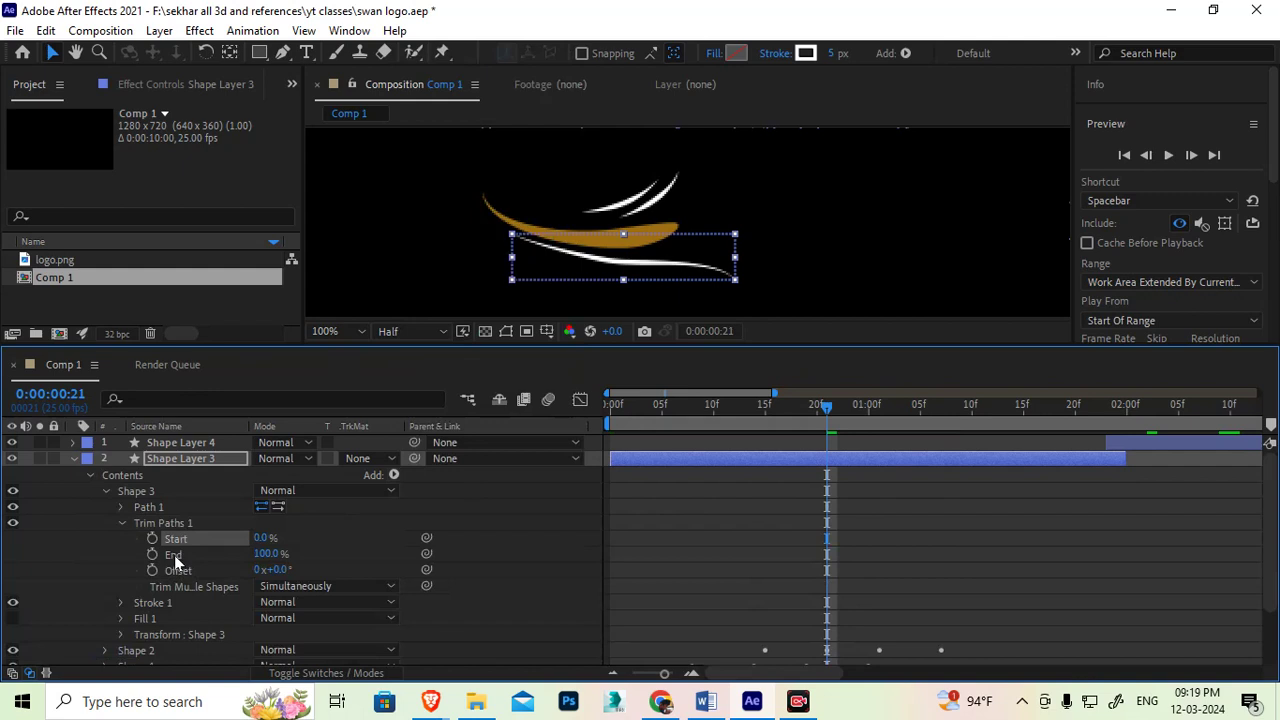
left_click(177, 558, "shift")
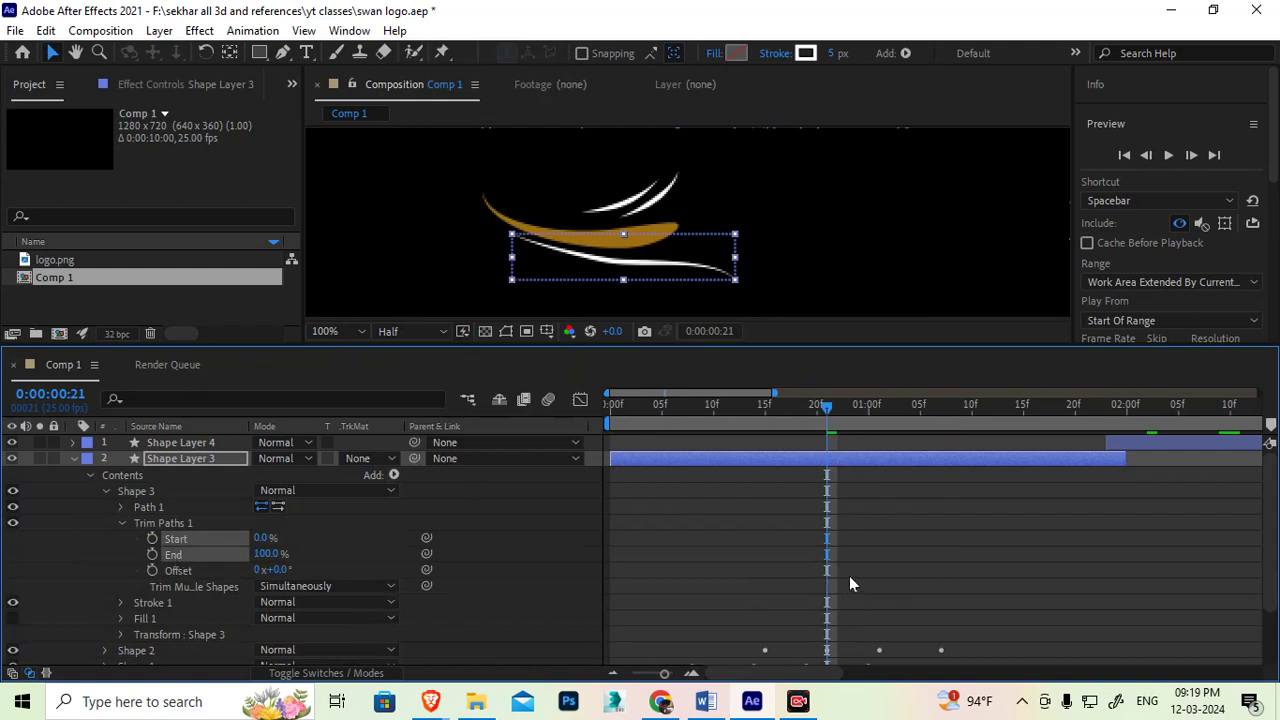
key("ctrl+v")
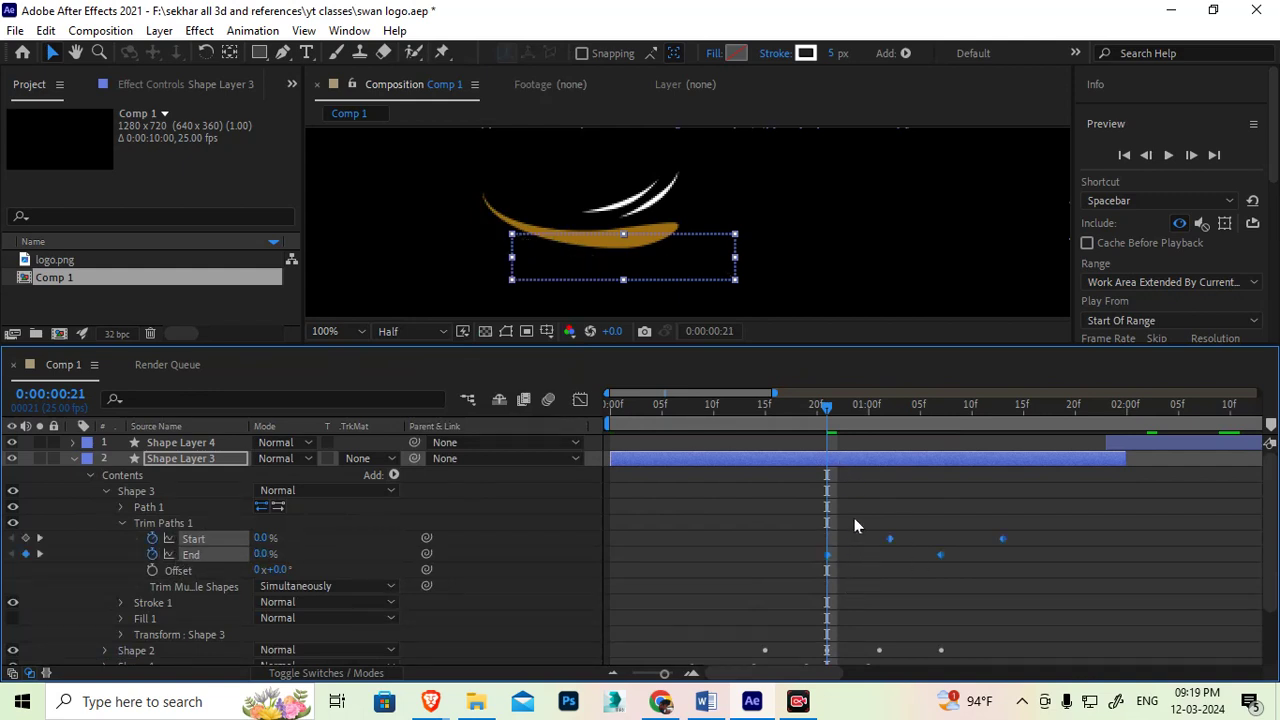
mouse_move(785, 422)
left_mouse_down()
mouse_move(712, 428)
mouse_move(868, 438)
mouse_move(1033, 377)
mouse_move(930, 430)
mouse_move(739, 489)
mouse_move(829, 491)
mouse_move(1018, 457)
mouse_move(847, 505)
mouse_move(963, 488)
left_mouse_up()
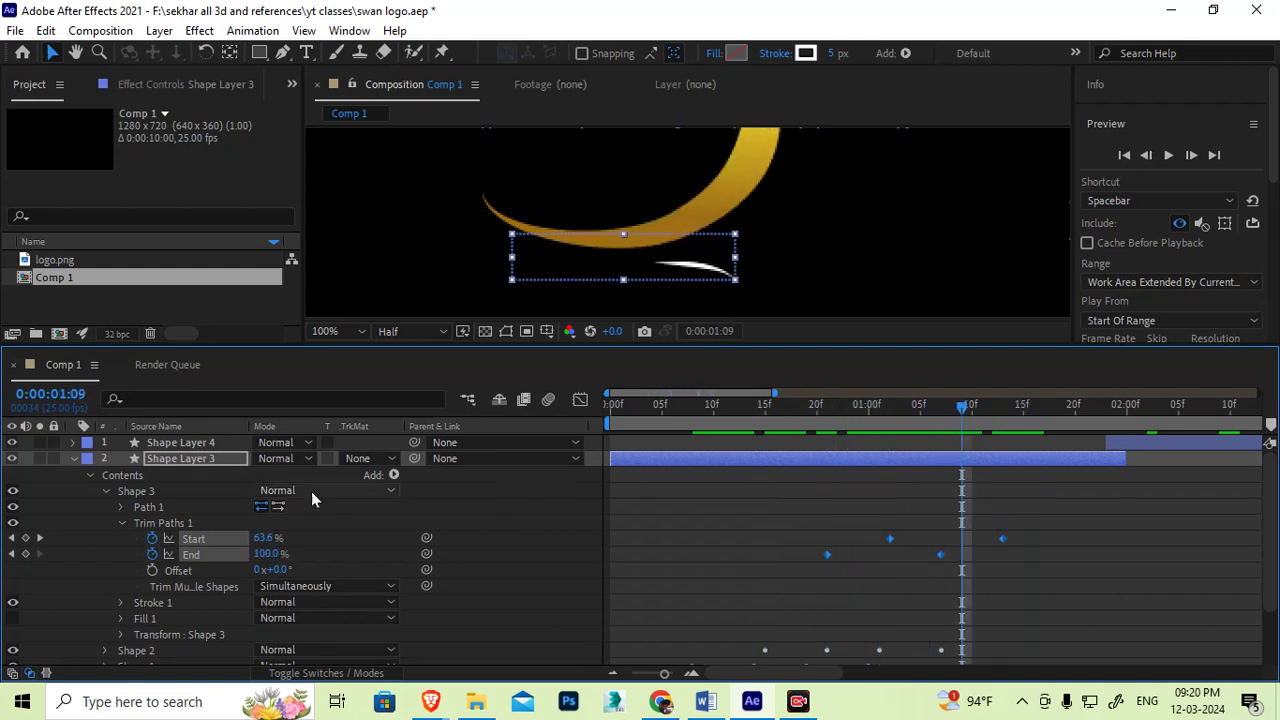
Step: Collapse Shape Layer 3, move the playhead to 0:00:02:09, and expand Shape Layer 4 down to Shape 1's properties
left_click(86, 474)
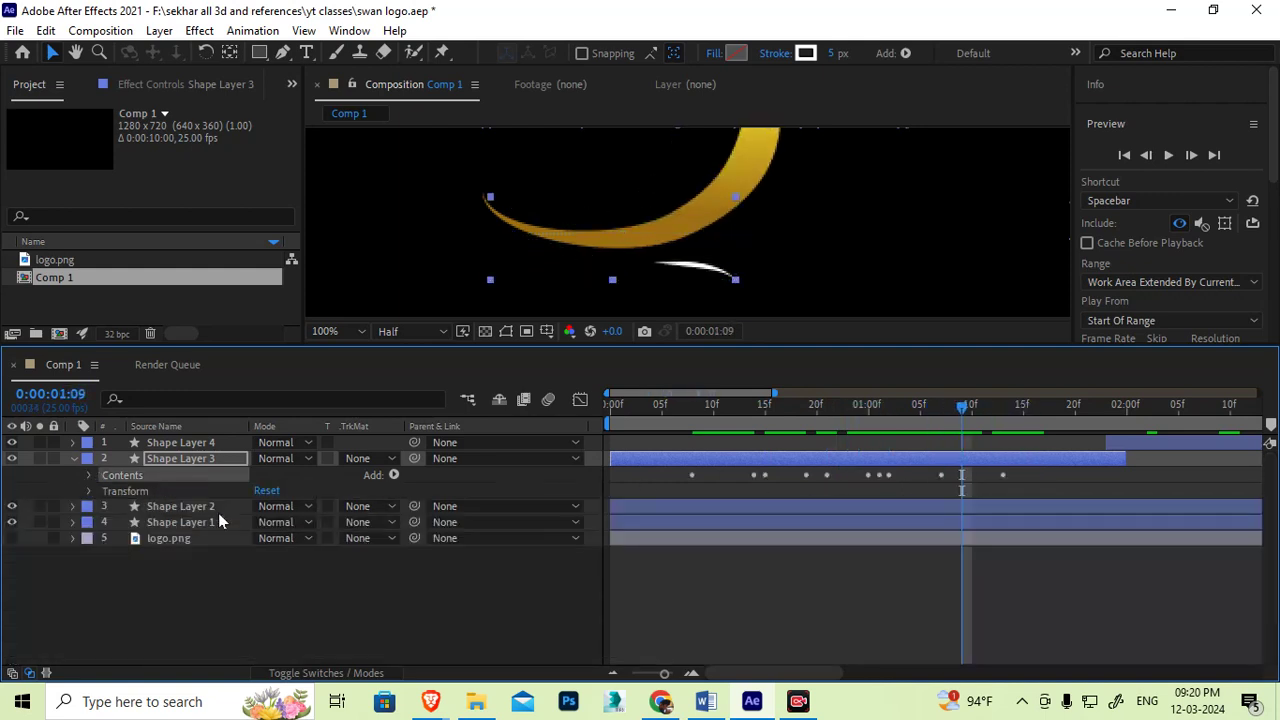
left_click_drag(660, 676, 647, 677)
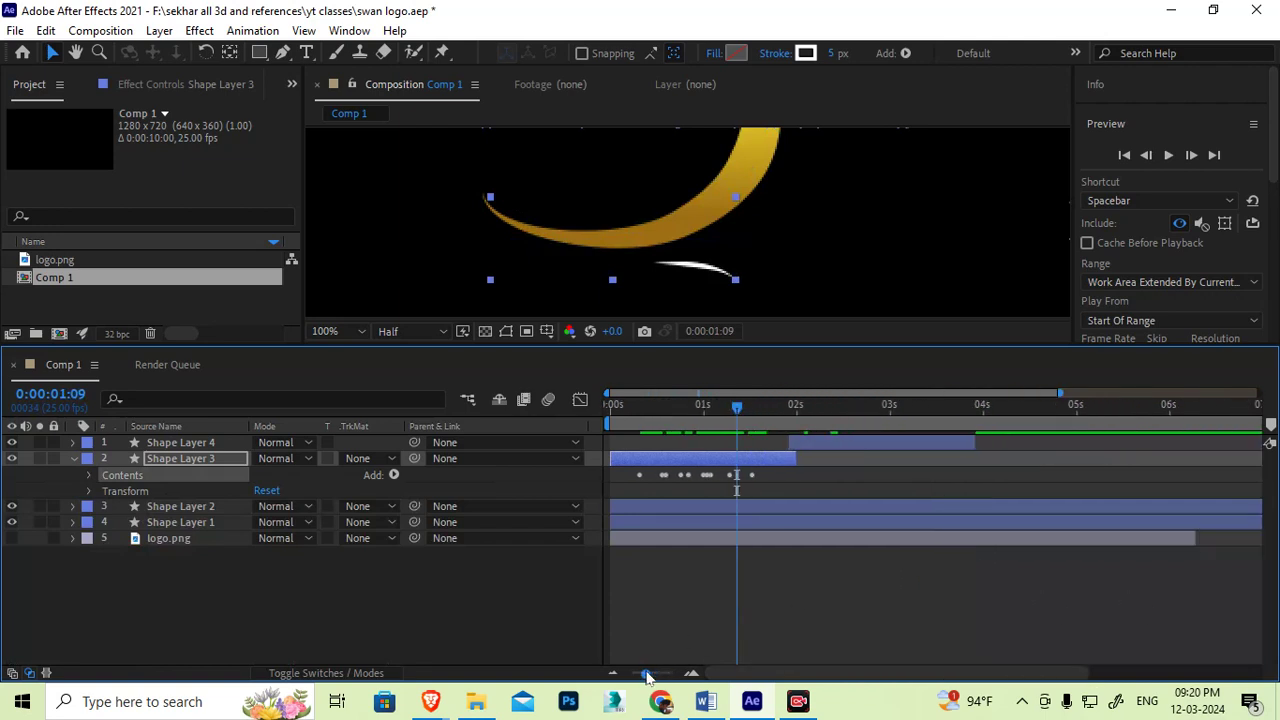
left_click_drag(771, 409, 829, 409)
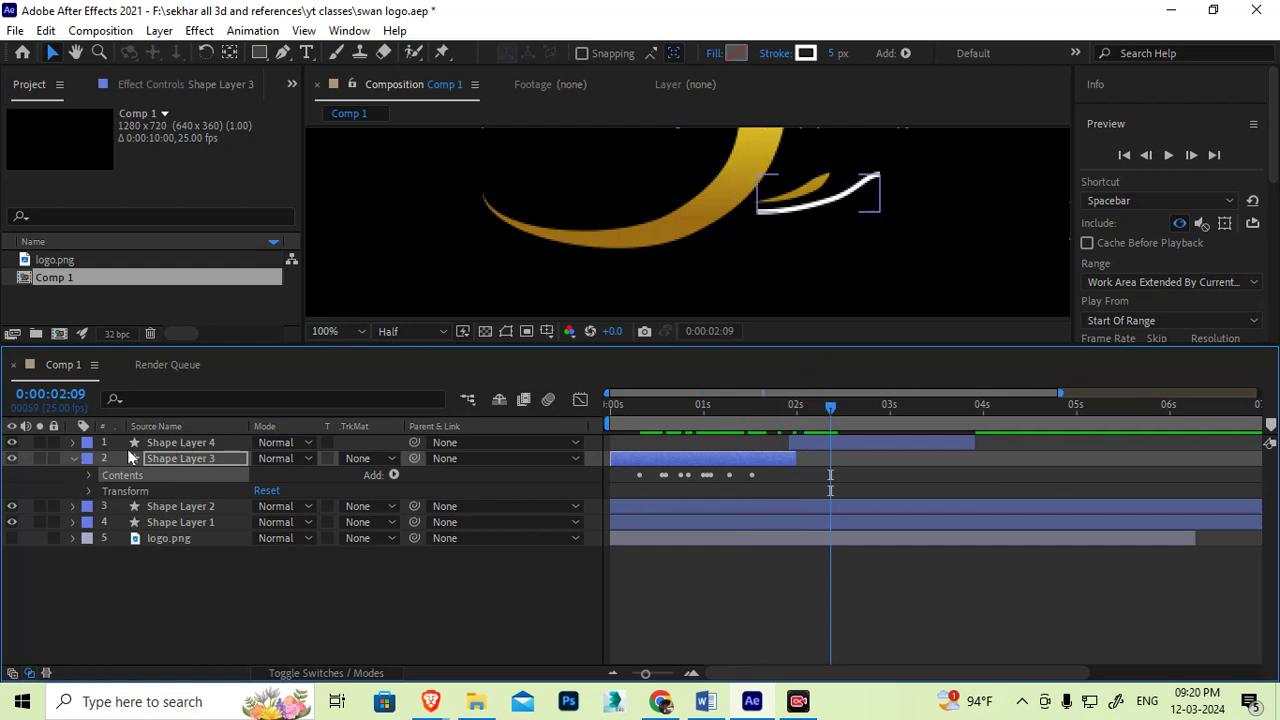
left_click(73, 457)
left_click(71, 442)
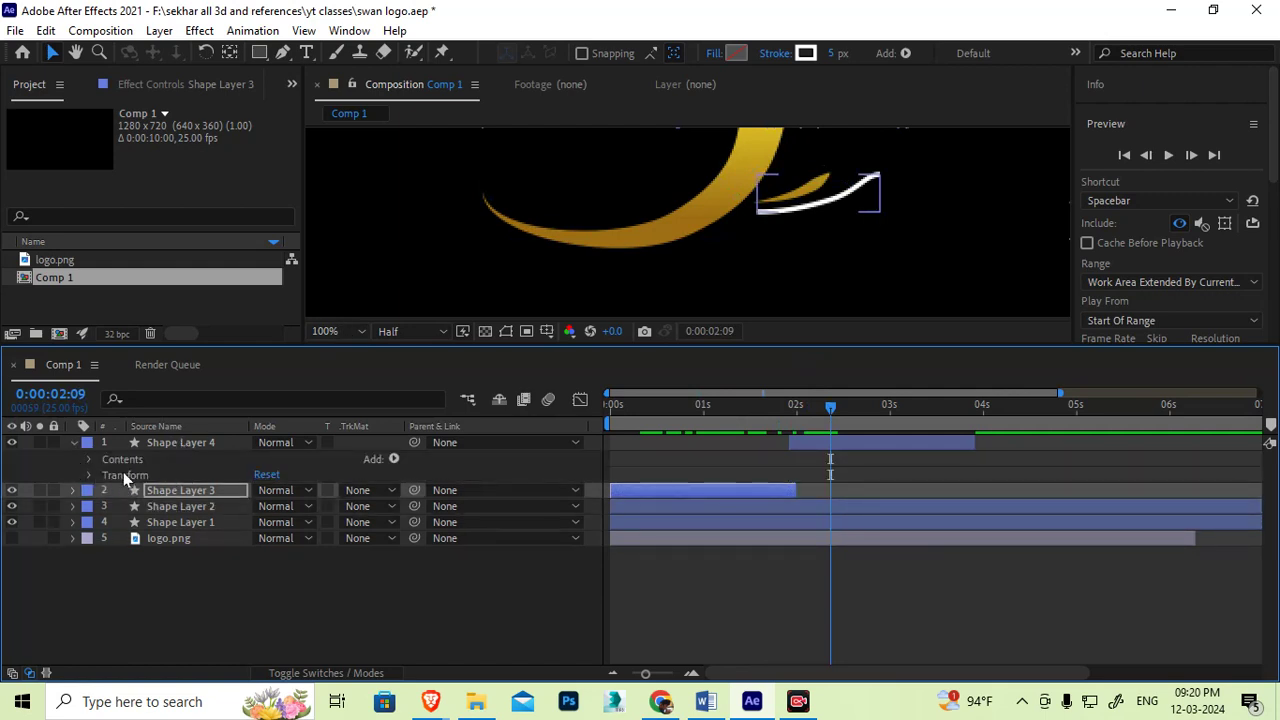
left_click(88, 459)
left_click(105, 475)
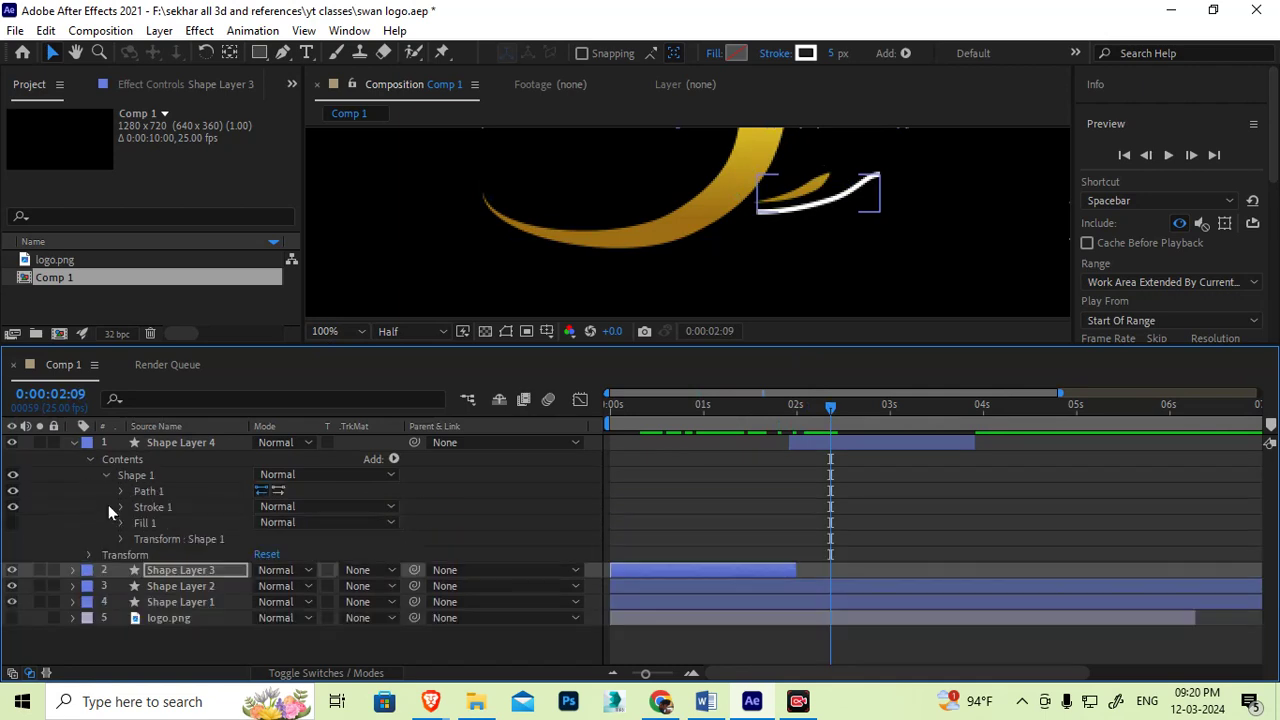
Step: Taper Stroke 1 of Shape 1 in Shape Layer 4 with a Start Length and End Length of 40%
left_click(122, 491)
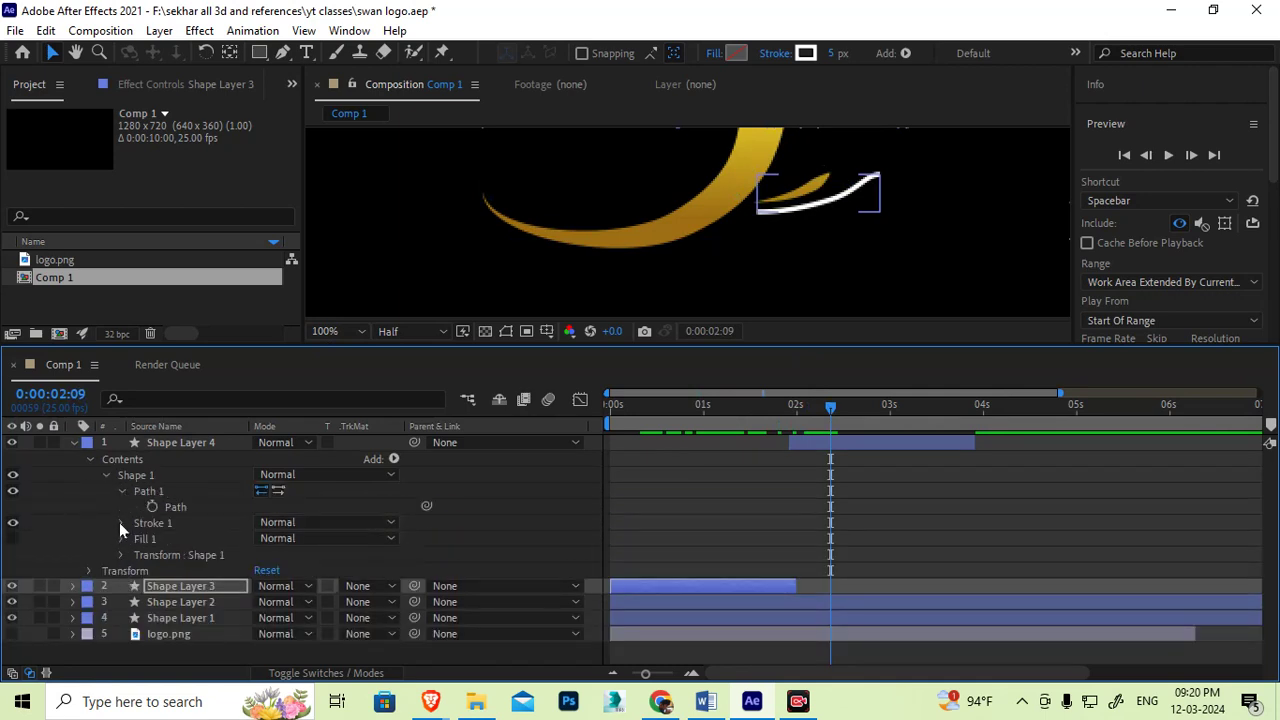
left_click(120, 522)
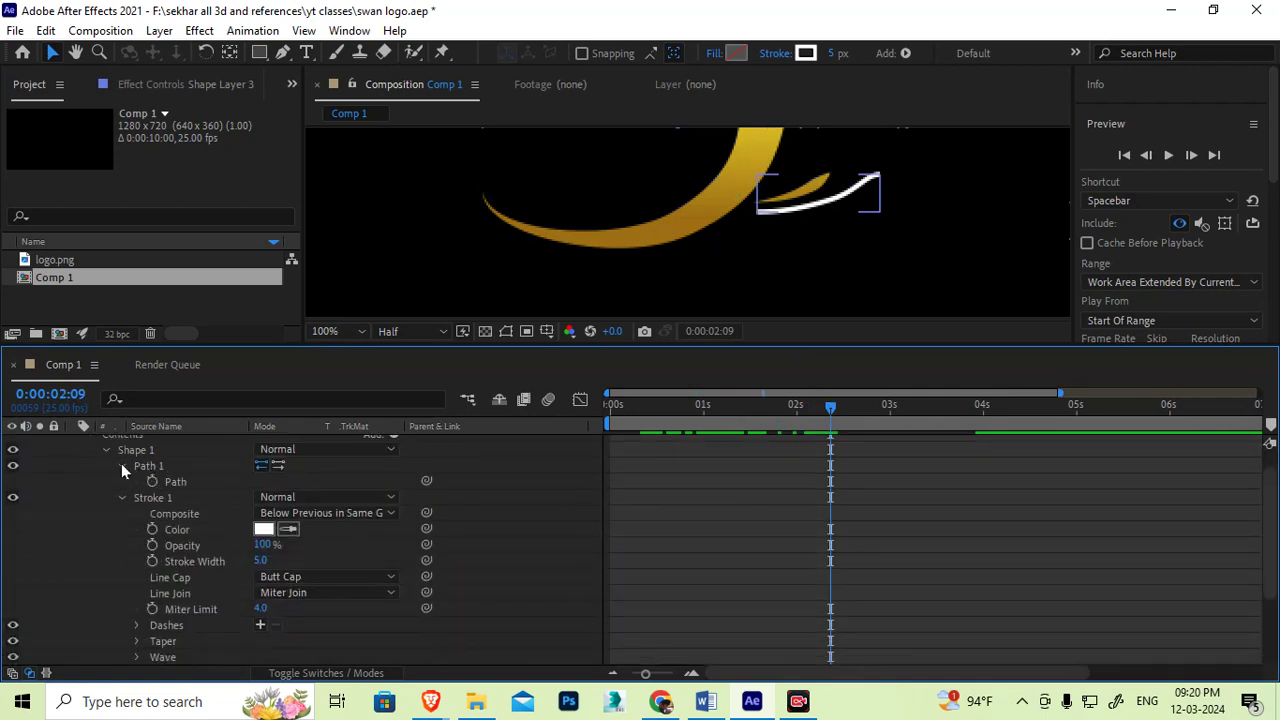
left_click(121, 466)
left_click(165, 628)
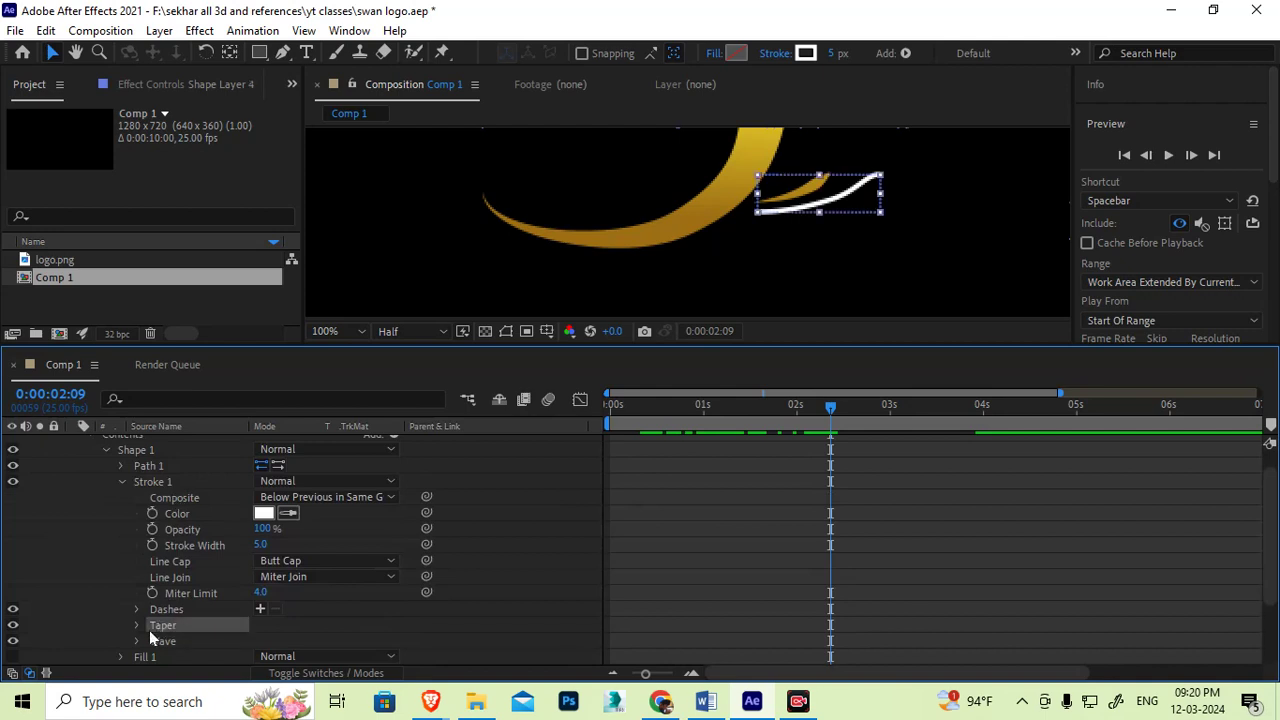
left_click(138, 624)
left_click(261, 578)
type("40")
key("Return")
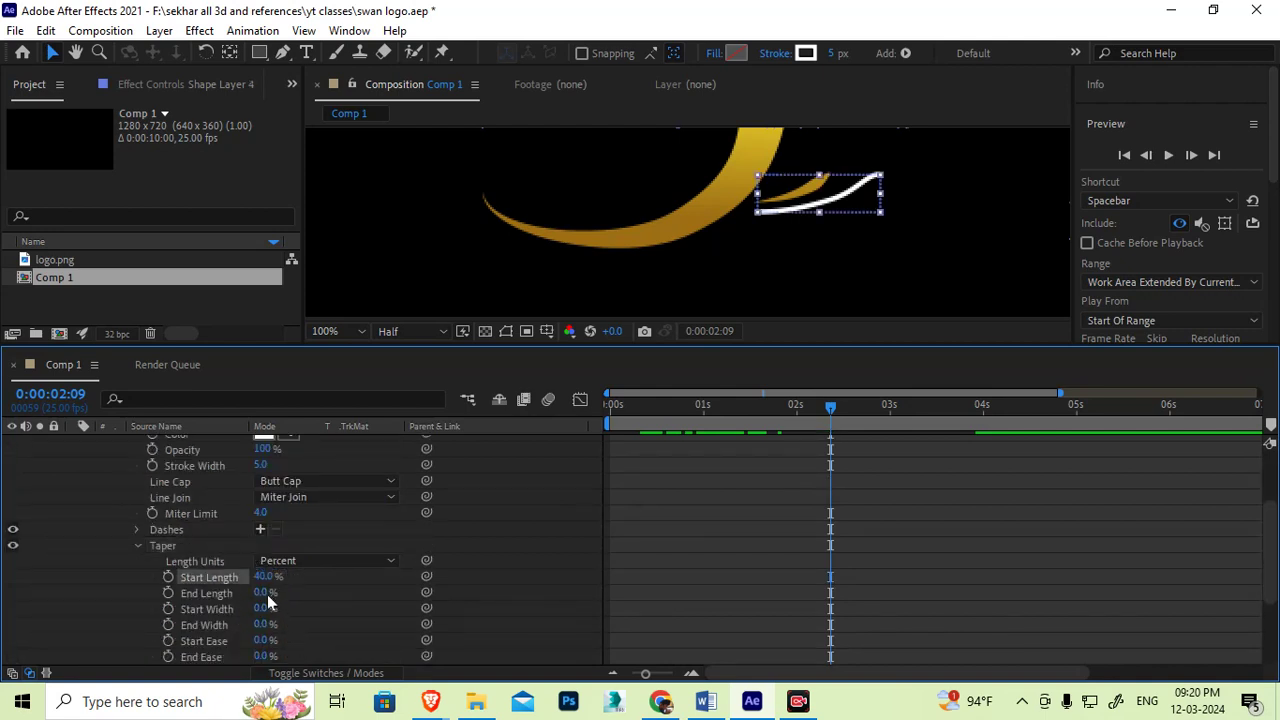
left_click(258, 593)
key("Return")
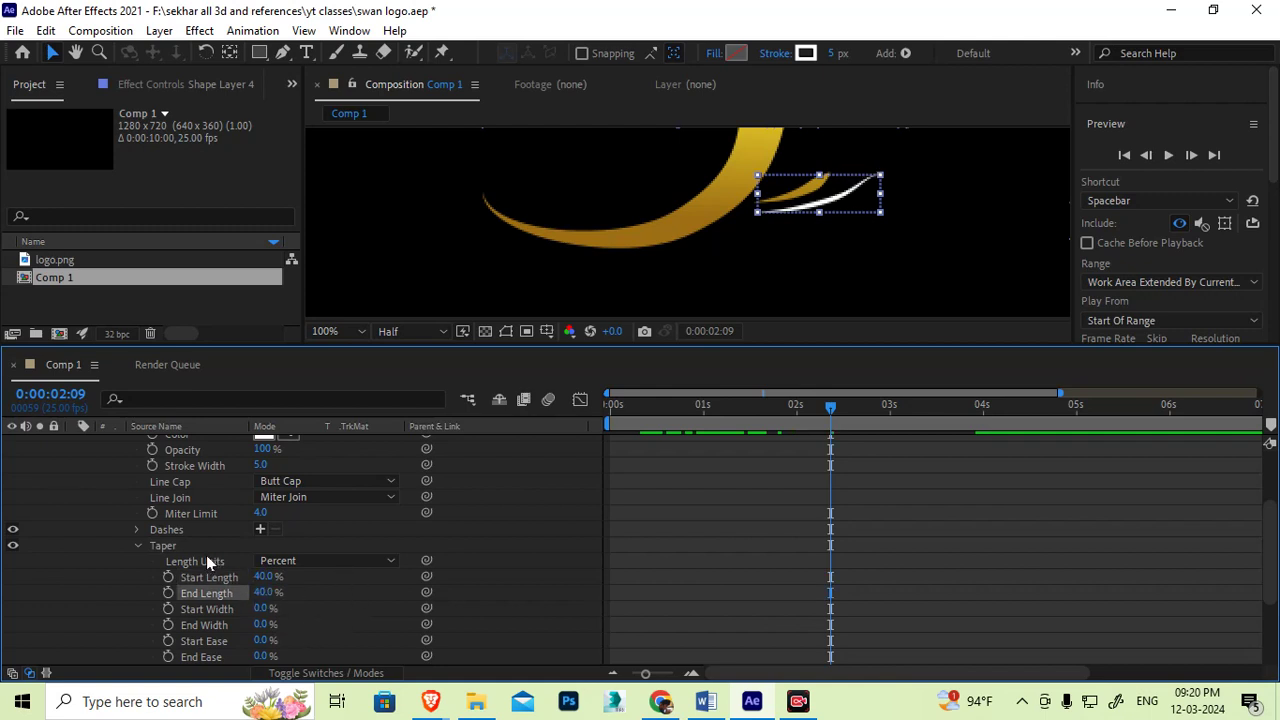
left_click(138, 546)
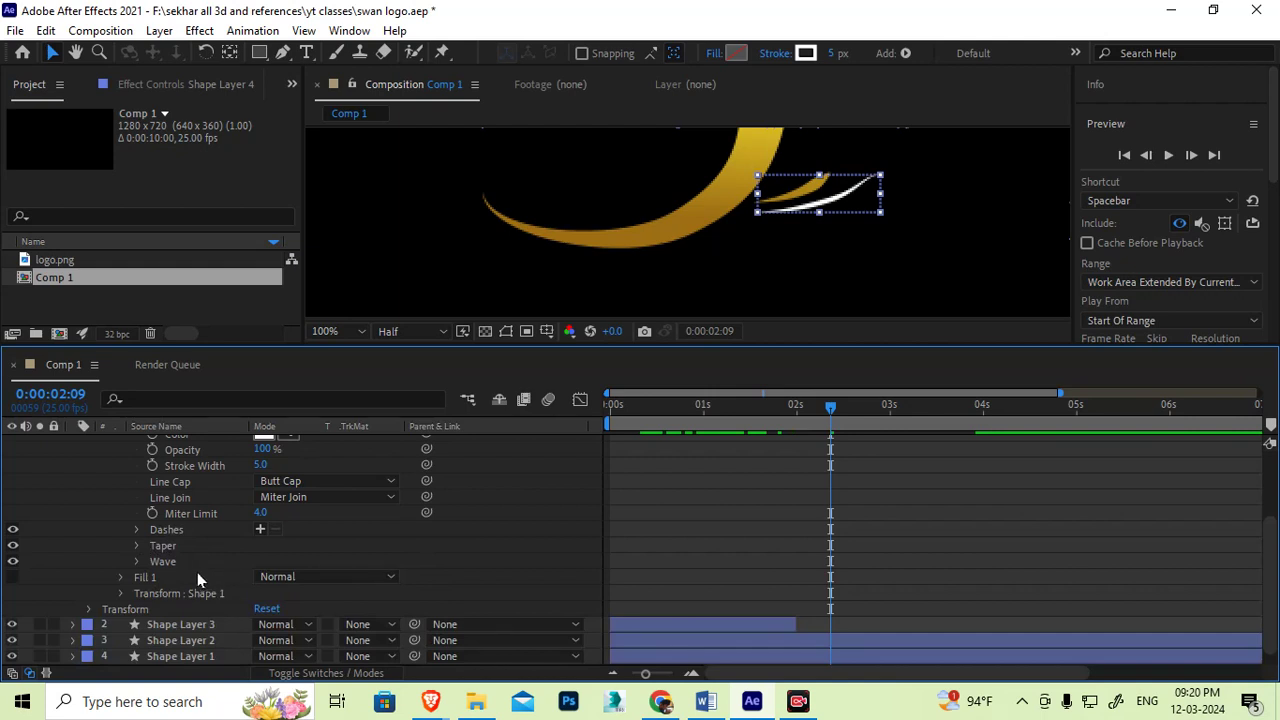
Step: Add a Trim Paths operator to Shape 1 in Shape Layer 4 and expand its properties
scroll(200, 580, "up", 3)
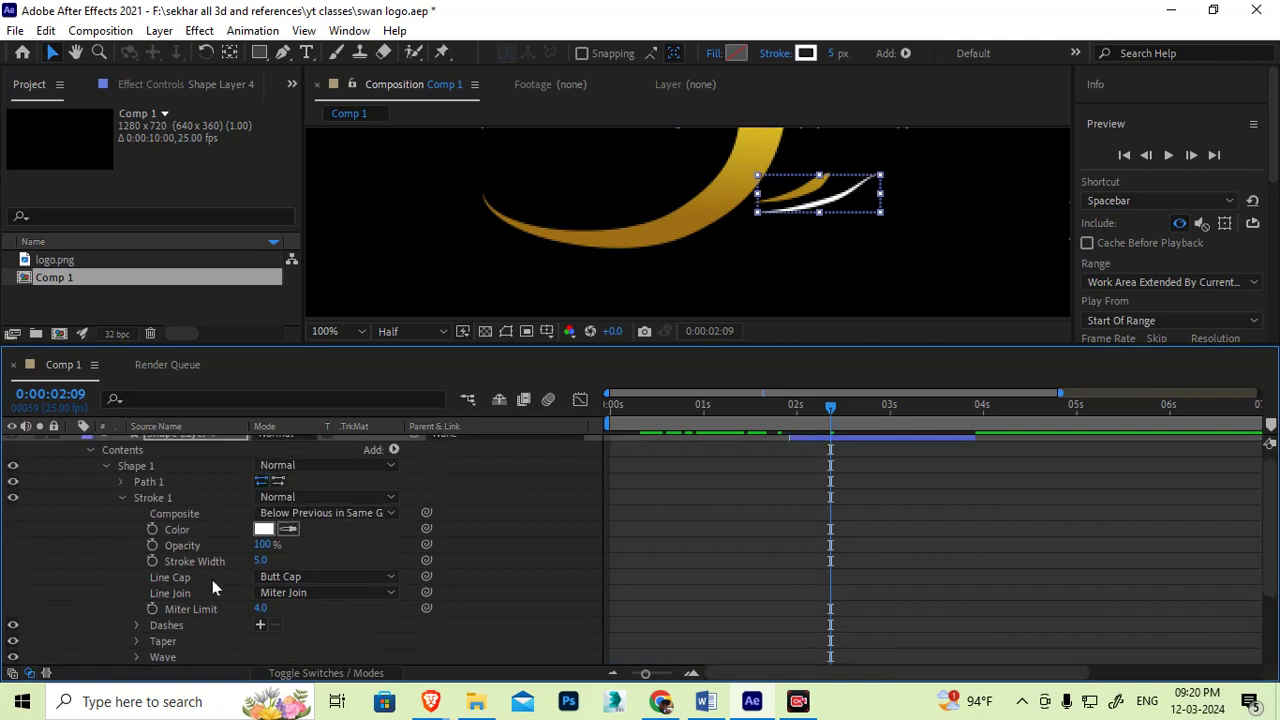
left_click(139, 469)
left_click(394, 451)
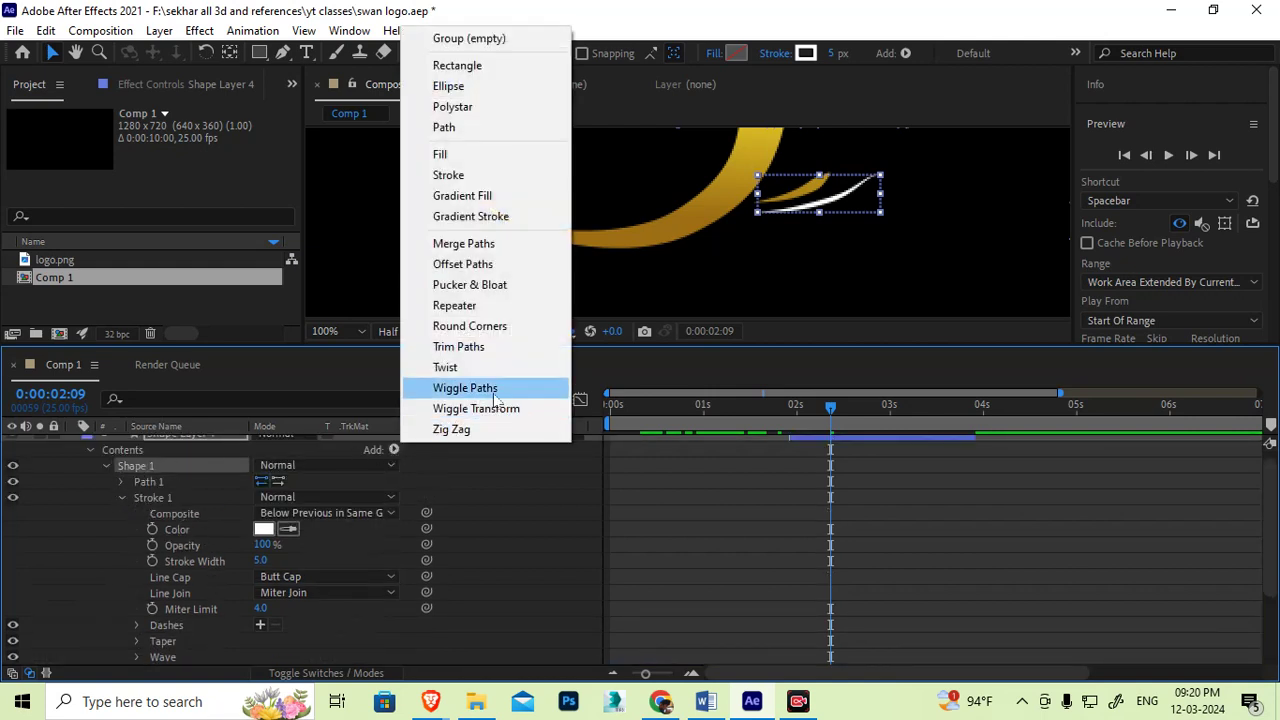
left_click(487, 348)
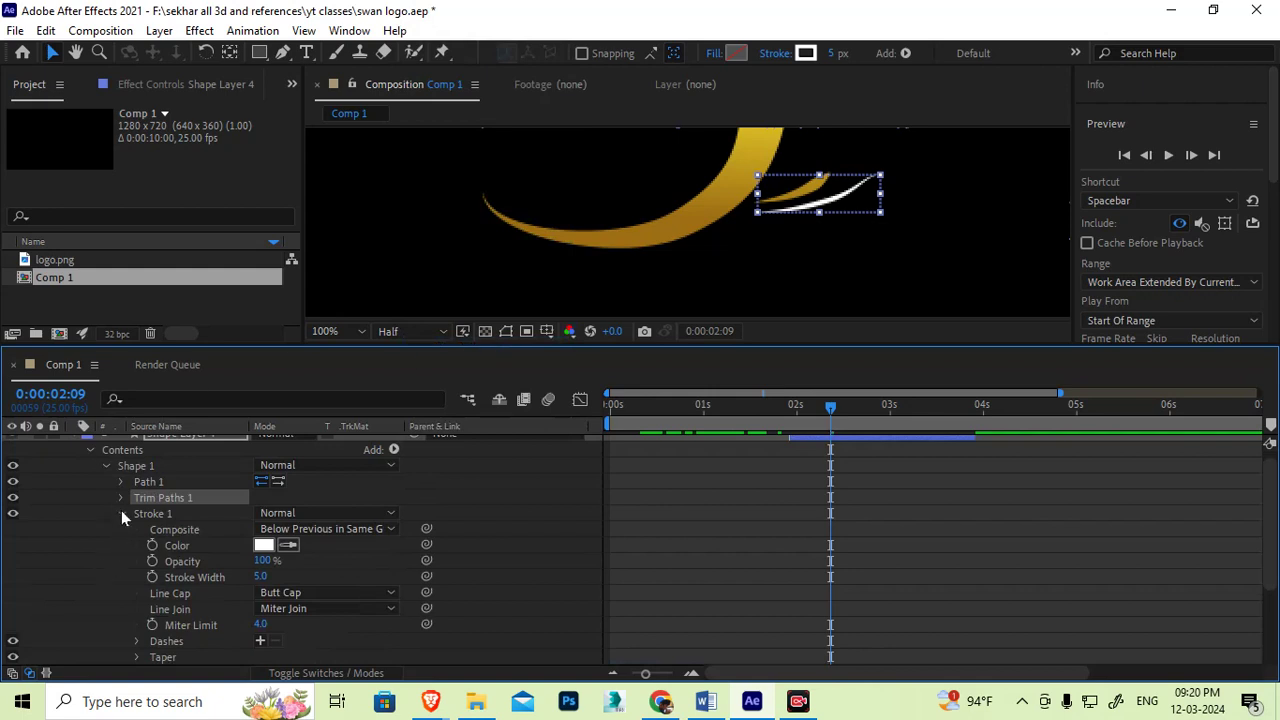
left_click(121, 511)
left_click(120, 507)
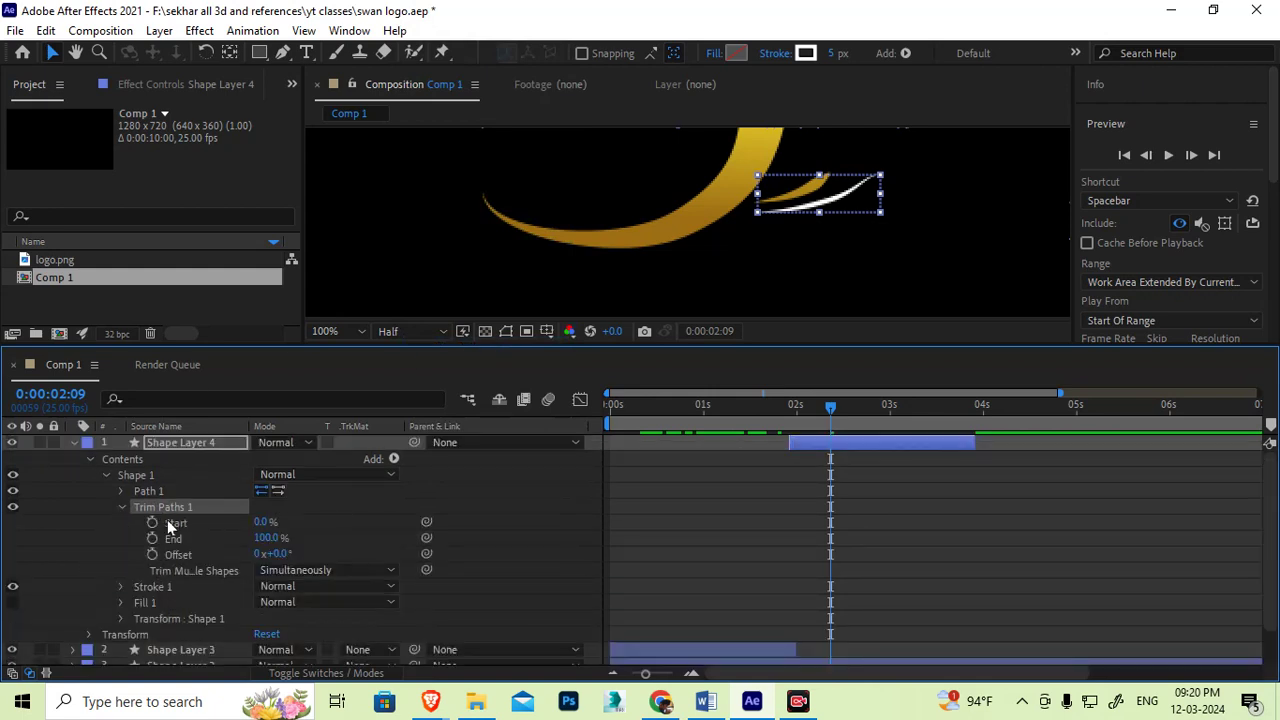
Step: Paste the copied keyframes onto the Start and End of Shape Layer 4's Trim Paths at 0:00:02:04 and scrub to 0:00:02:21
left_click(169, 522)
left_click(172, 540, "shift")
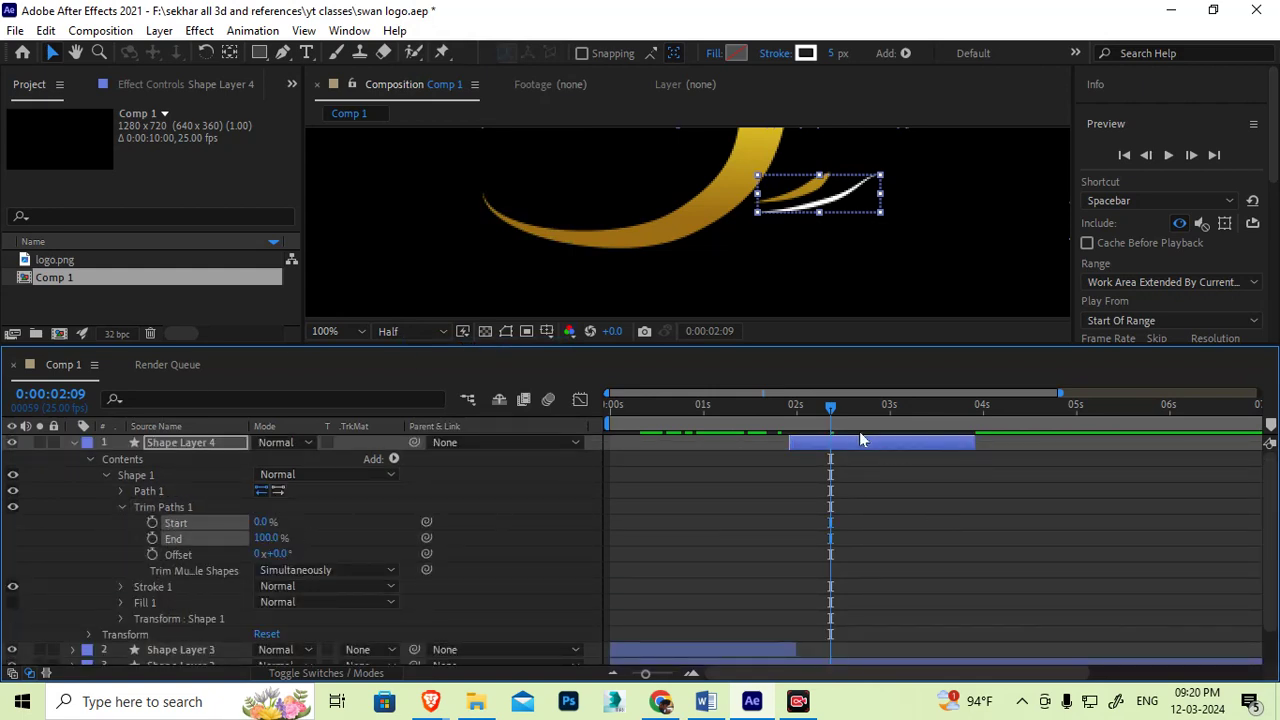
mouse_move(832, 412)
left_mouse_down()
mouse_move(790, 412)
mouse_move(819, 414)
left_mouse_up()
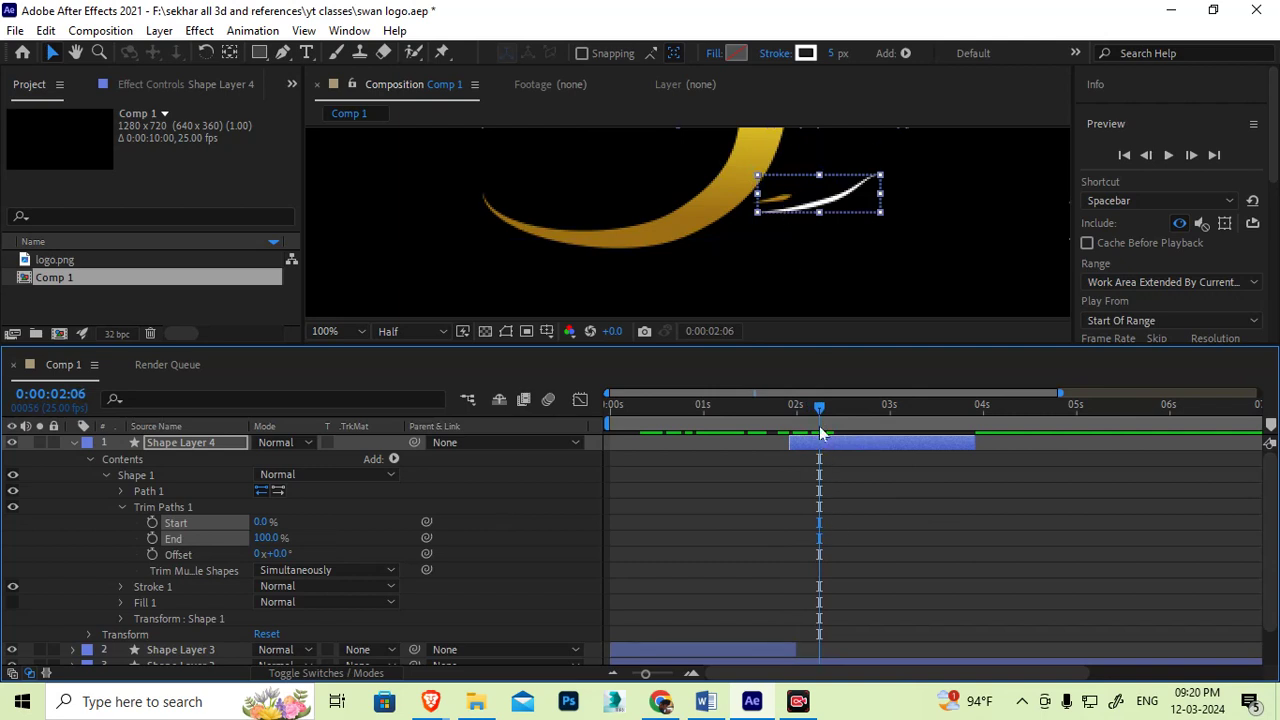
left_click_drag(816, 410, 810, 411)
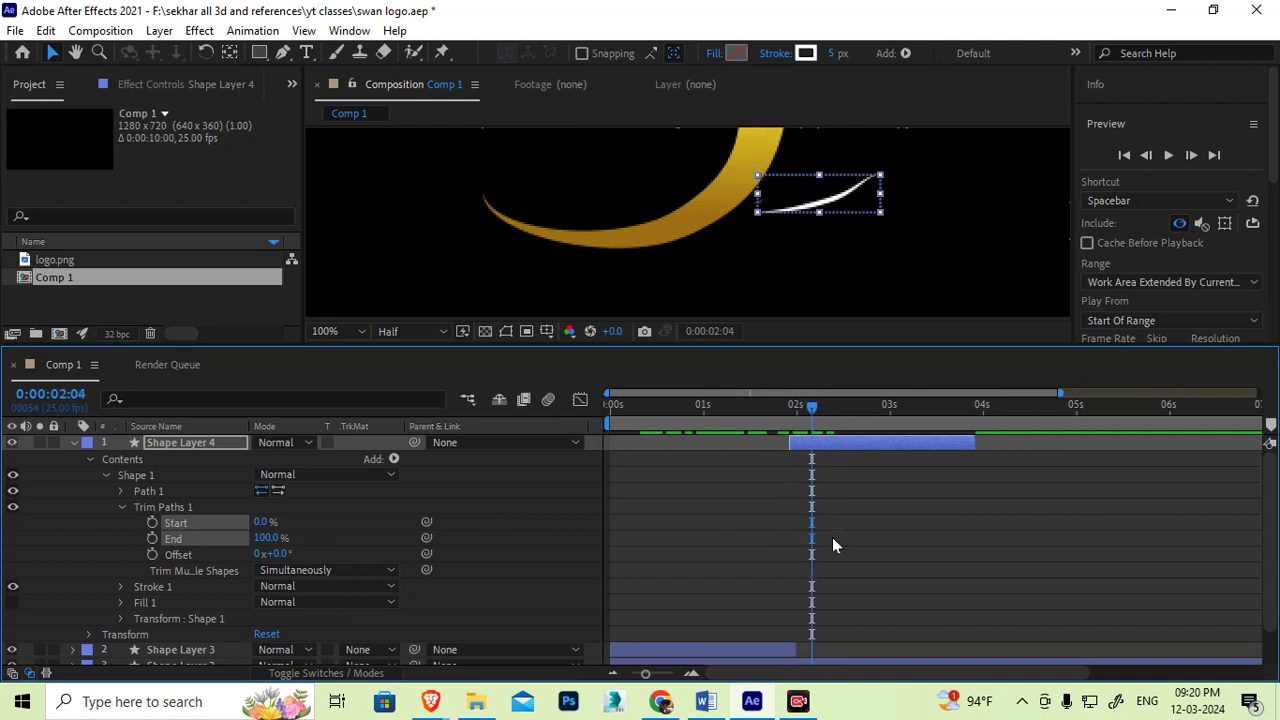
key("ctrl+v")
mouse_move(800, 416)
left_mouse_down()
mouse_move(881, 416)
mouse_move(772, 416)
mouse_move(875, 415)
left_mouse_up()
Step: Collapse Shape Layer 4, enlarge the composition view, and preview the whole animation from 0:00:00:00 with the frame fitted to the view
left_click(72, 442)
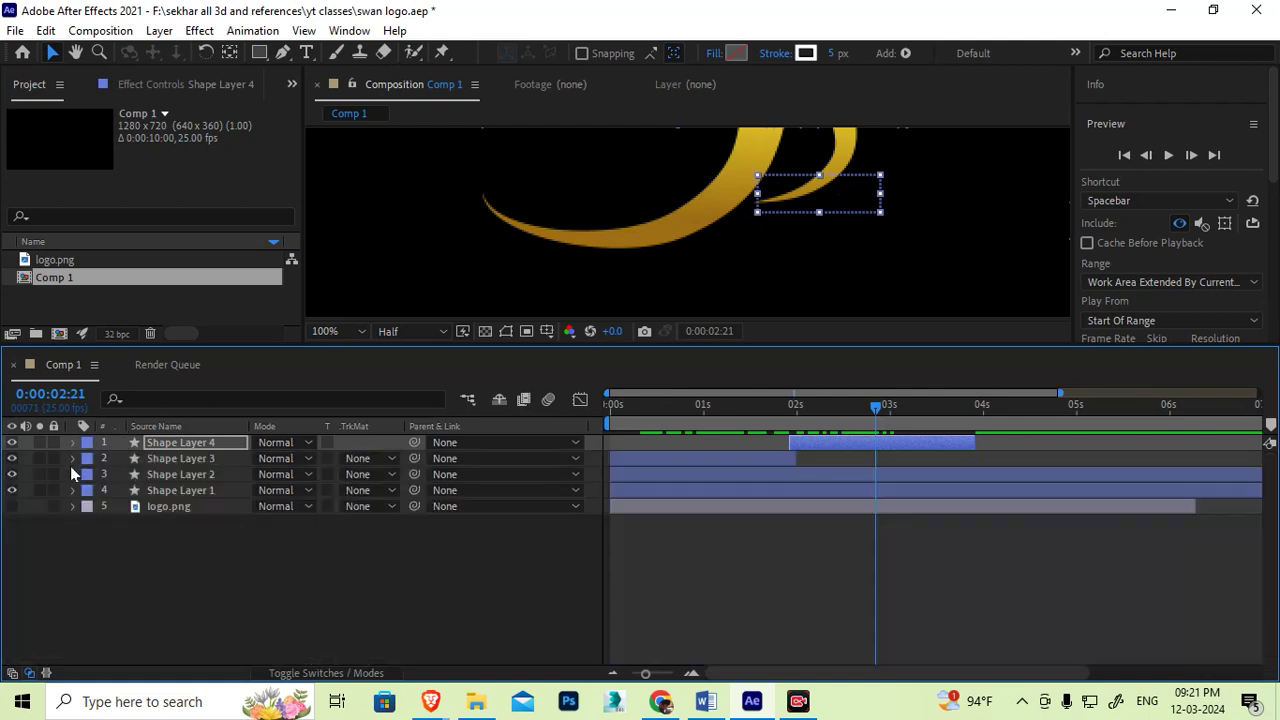
left_click(231, 578)
left_click_drag(669, 408, 413, 388)
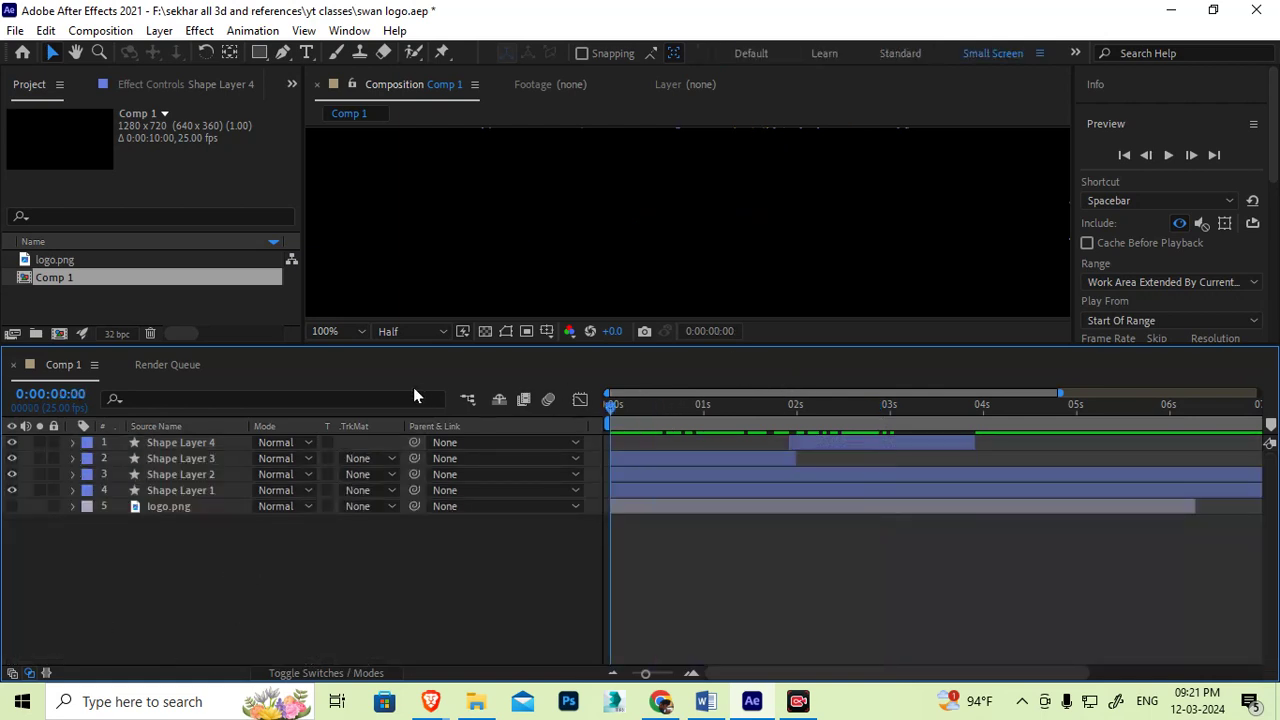
left_click_drag(786, 345, 766, 545)
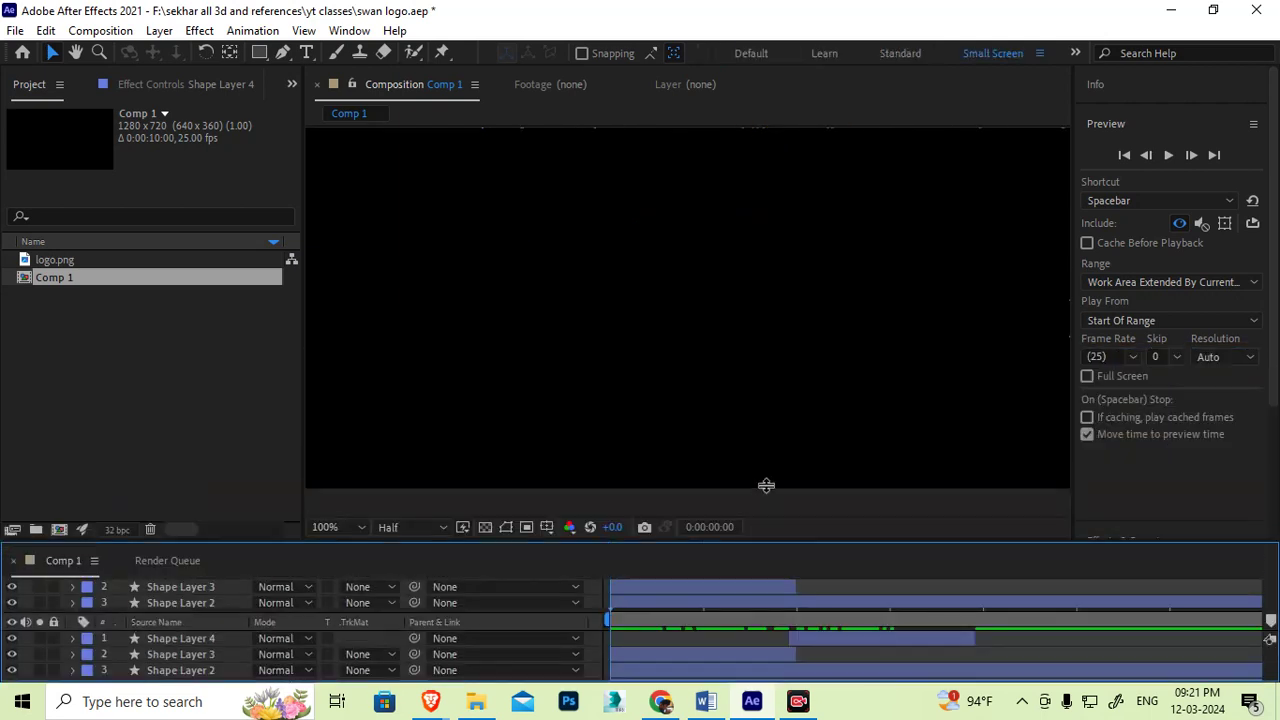
key("space")
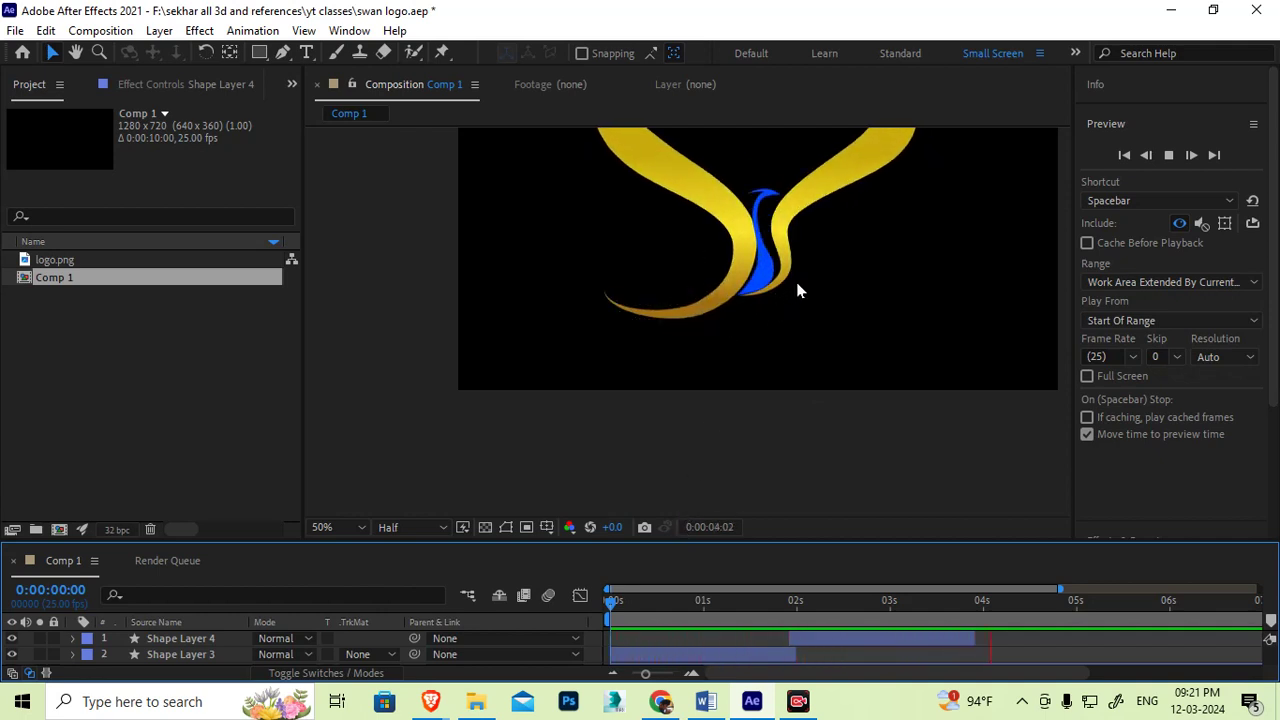
left_click(354, 526)
left_click(338, 195)
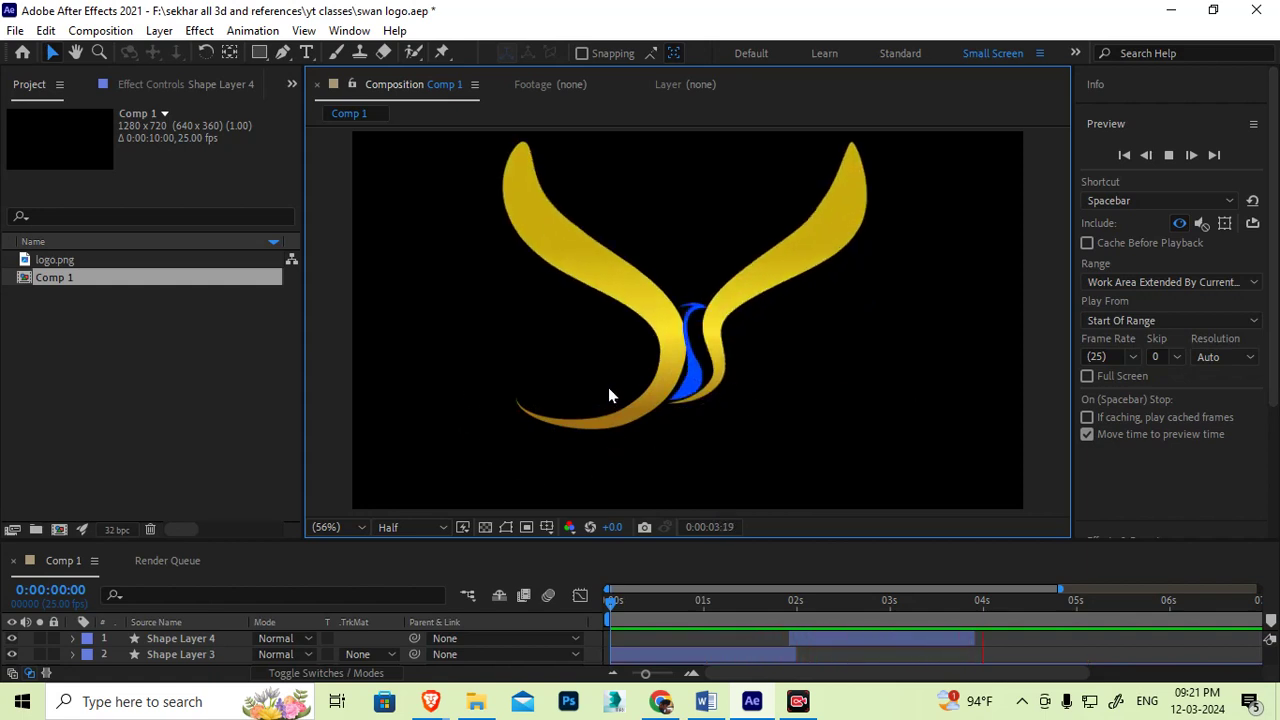
key("space")
Step: Scrub through the blue swan's reveal to 0:00:03:22 and enlarge the timeline to show all layers
left_click_drag(782, 609, 988, 556)
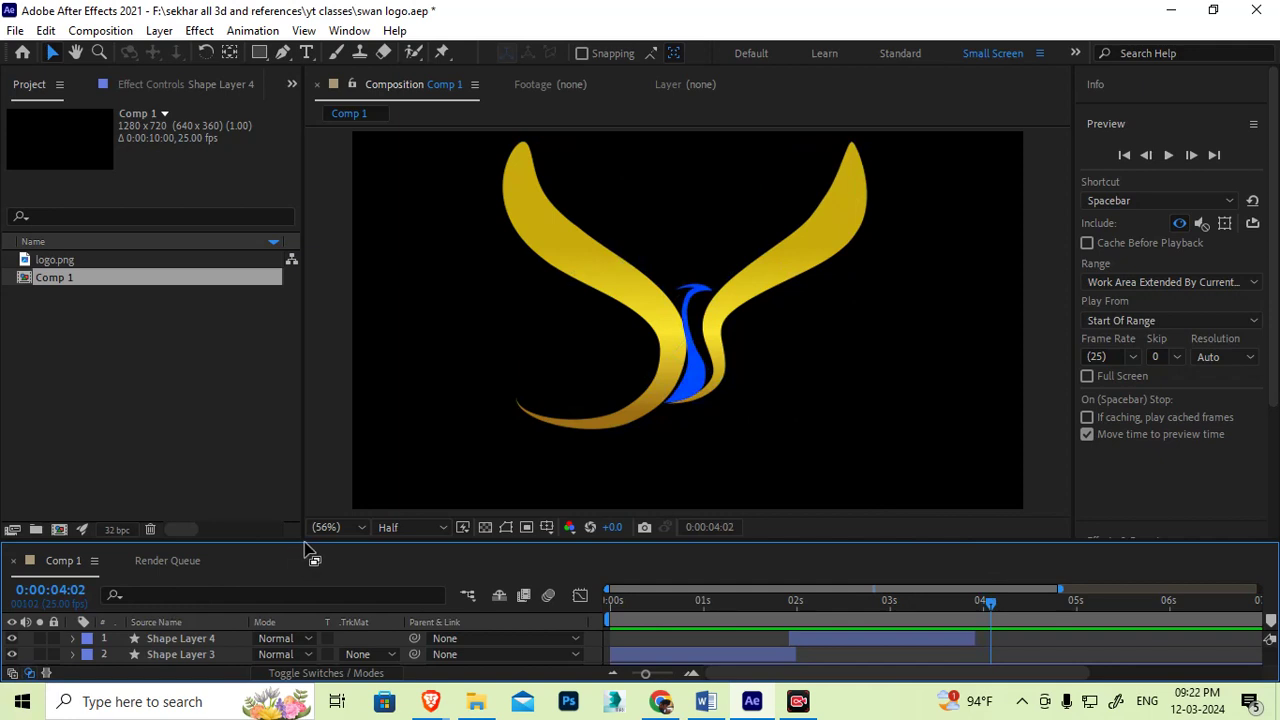
left_click_drag(314, 540, 298, 461)
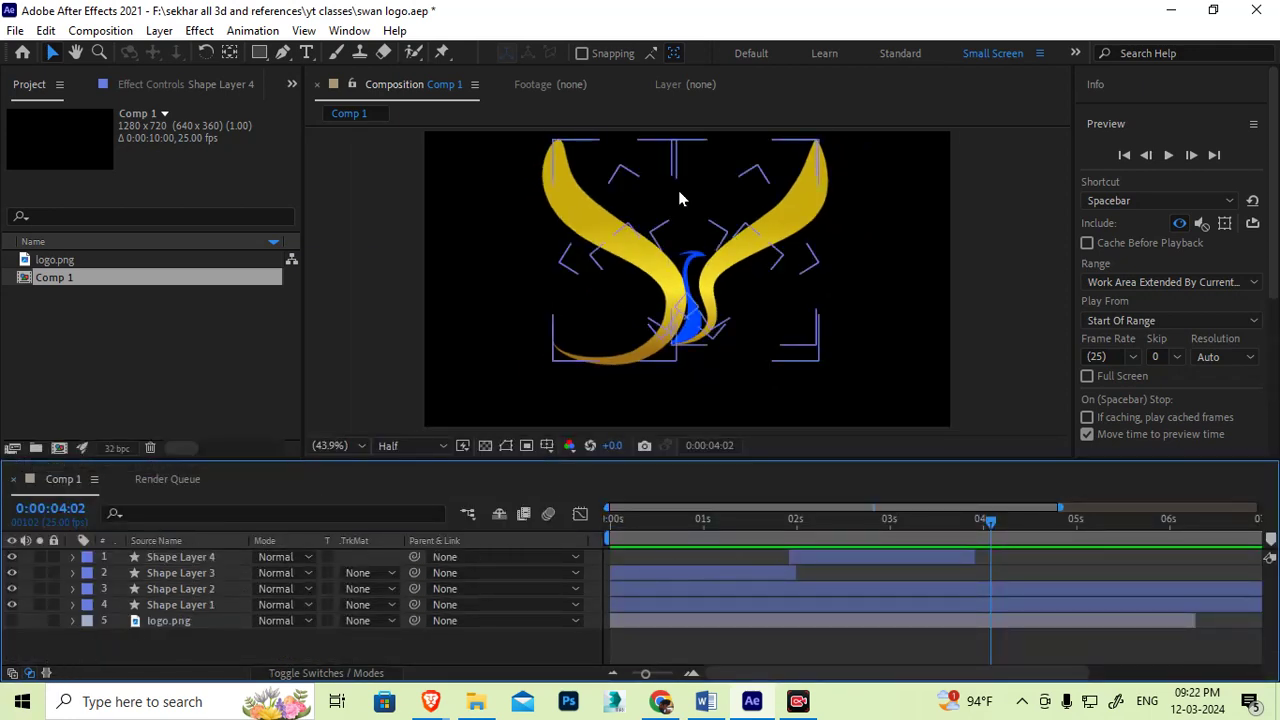
left_click_drag(852, 521, 976, 520)
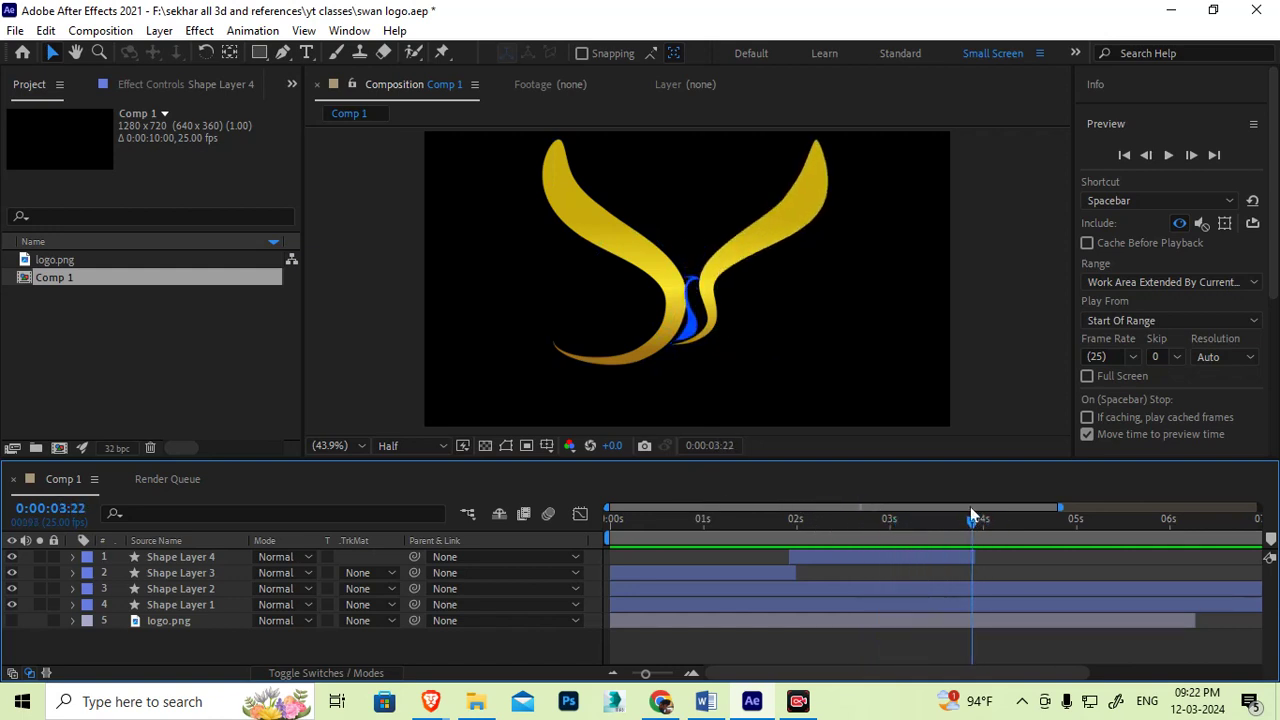
left_click(282, 54)
scroll(748, 208, "up", 1)
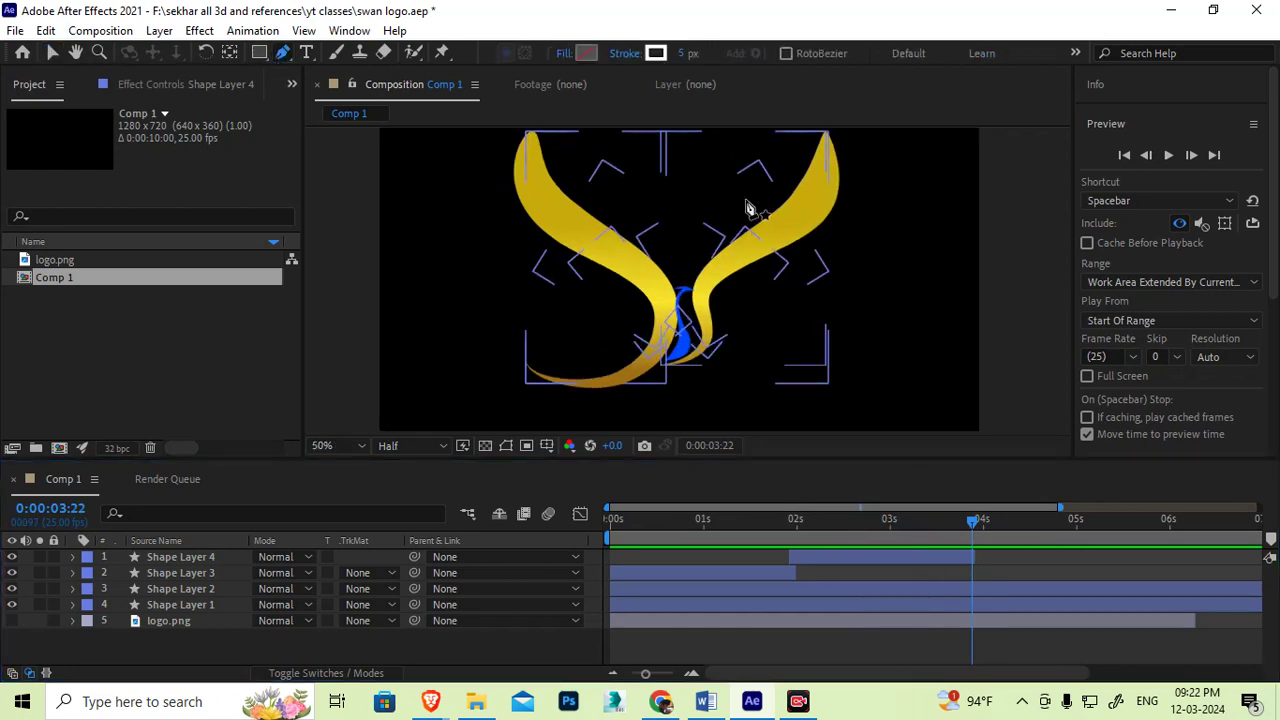
scroll(683, 248, "up", 3)
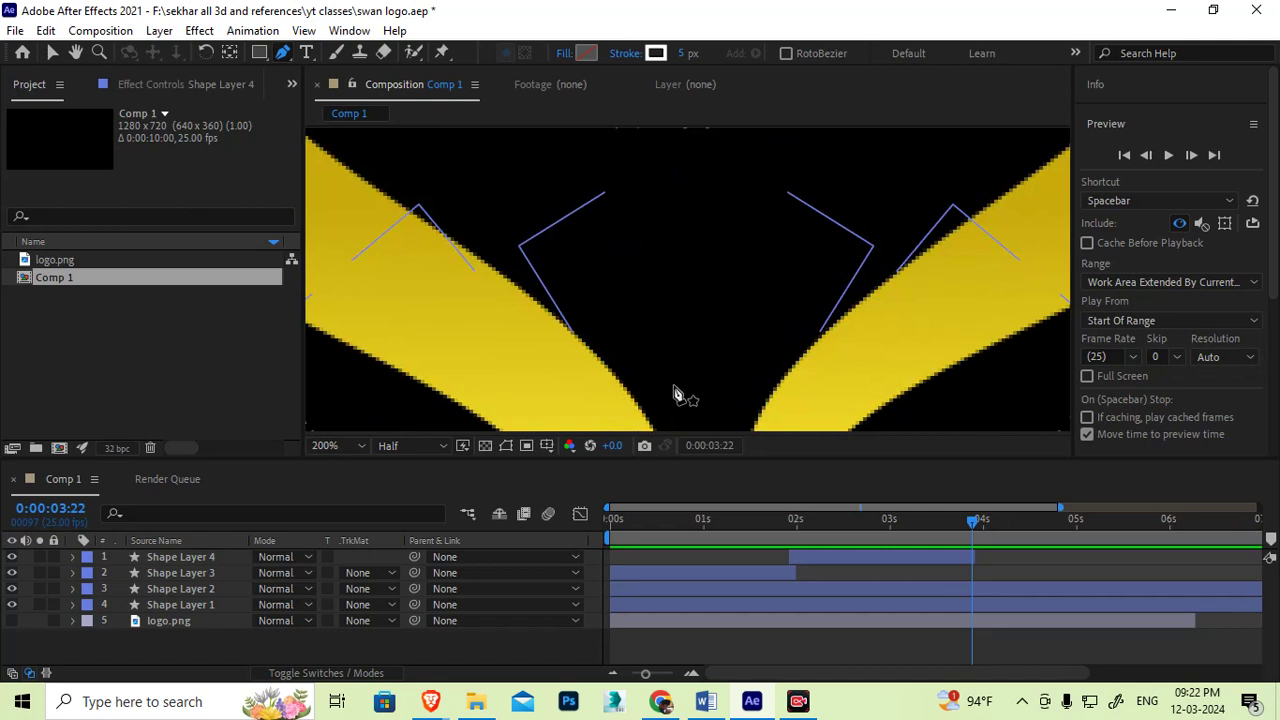
left_click_drag(677, 389, 665, 243)
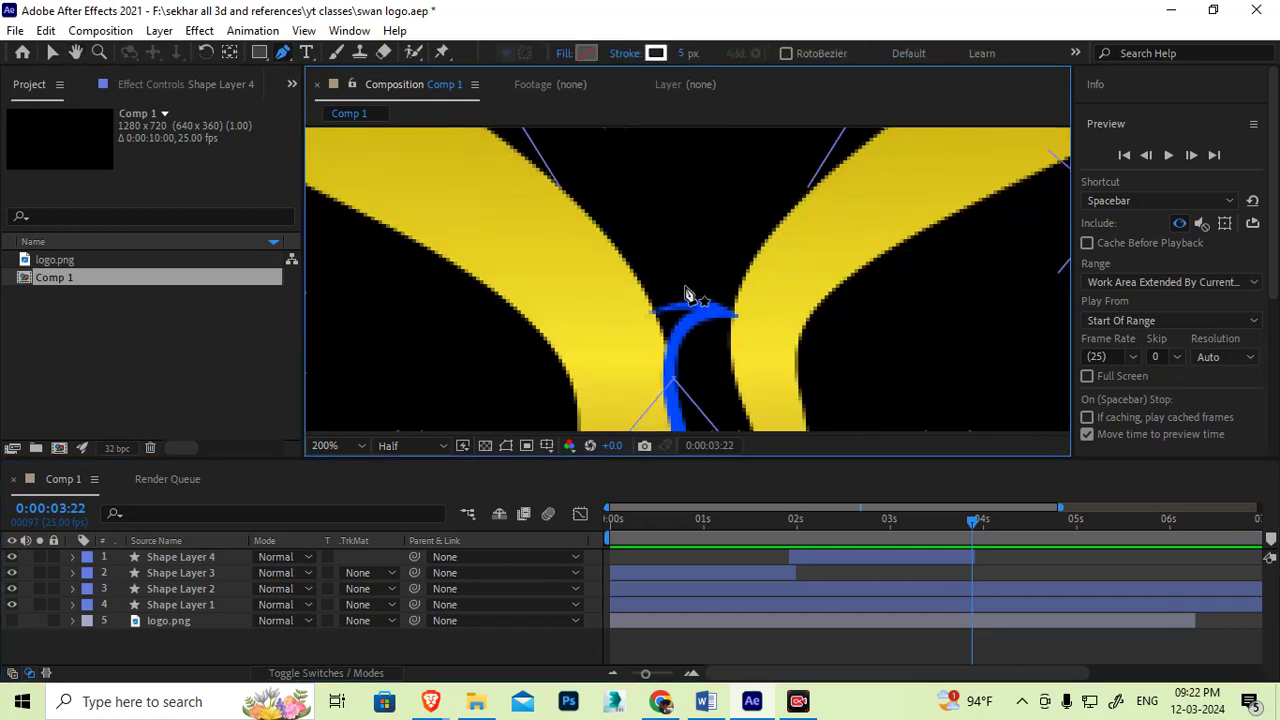
left_click(687, 293)
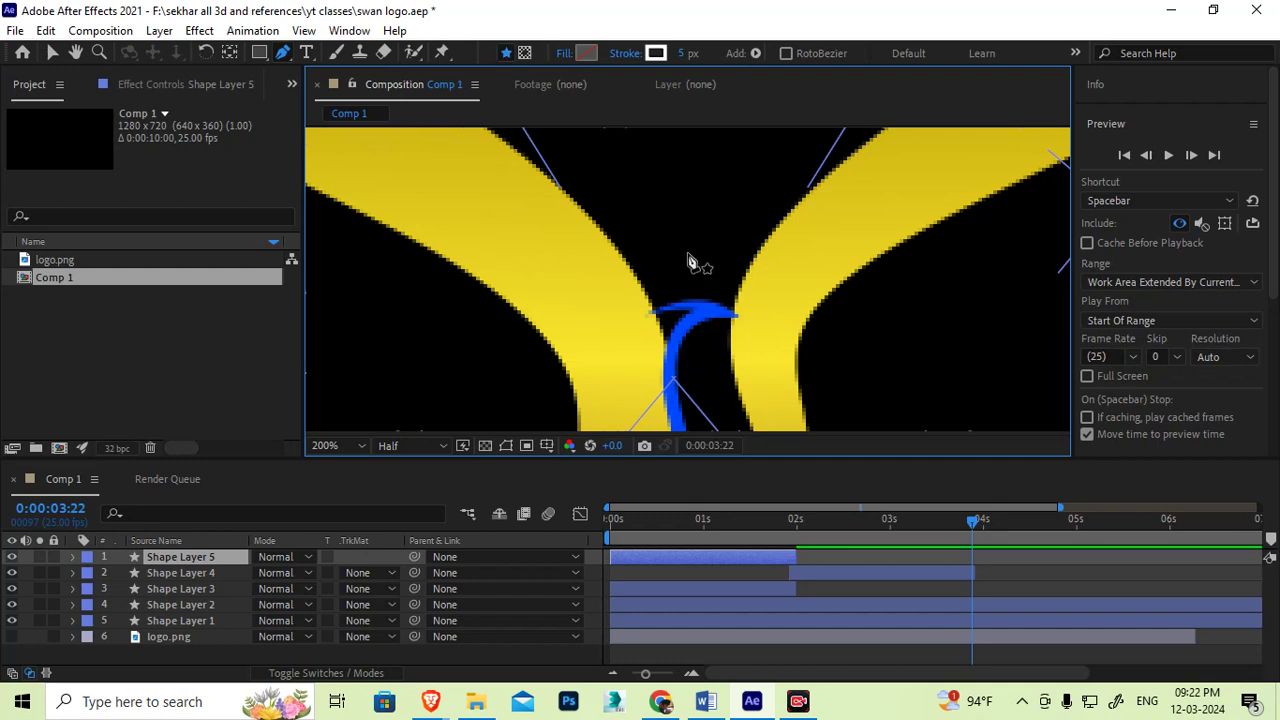
left_click(704, 563)
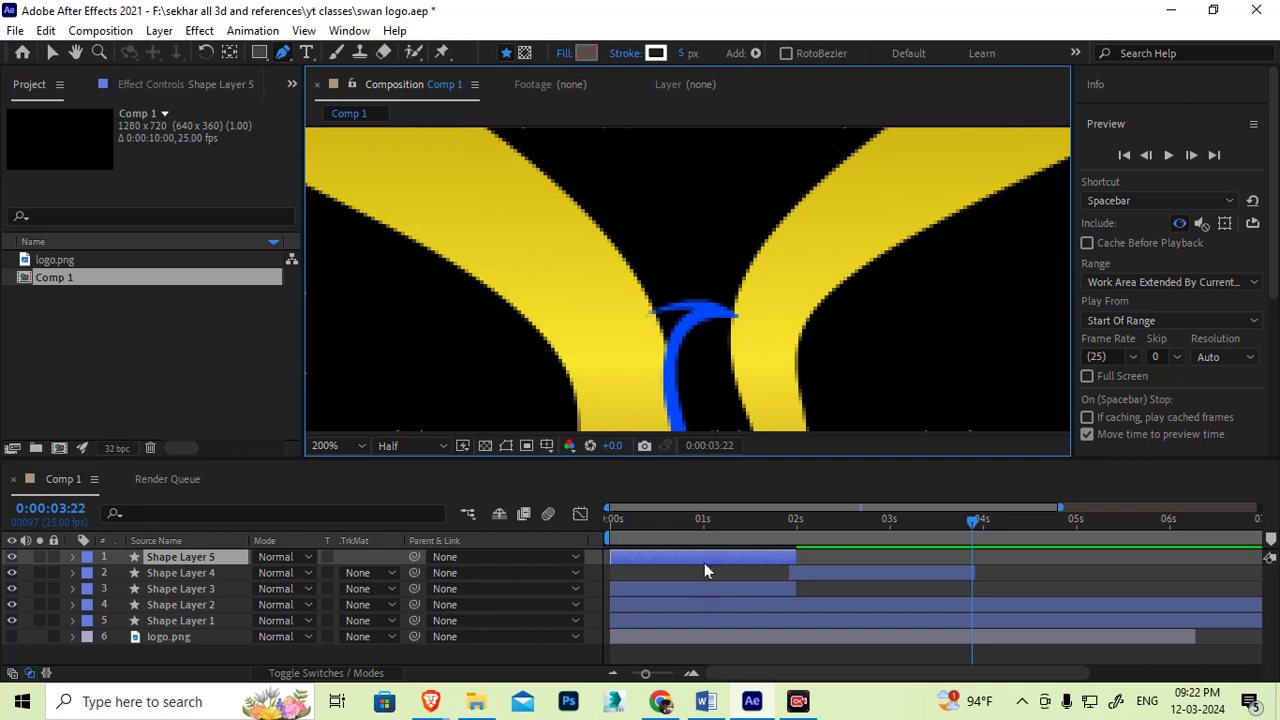
key("Delete")
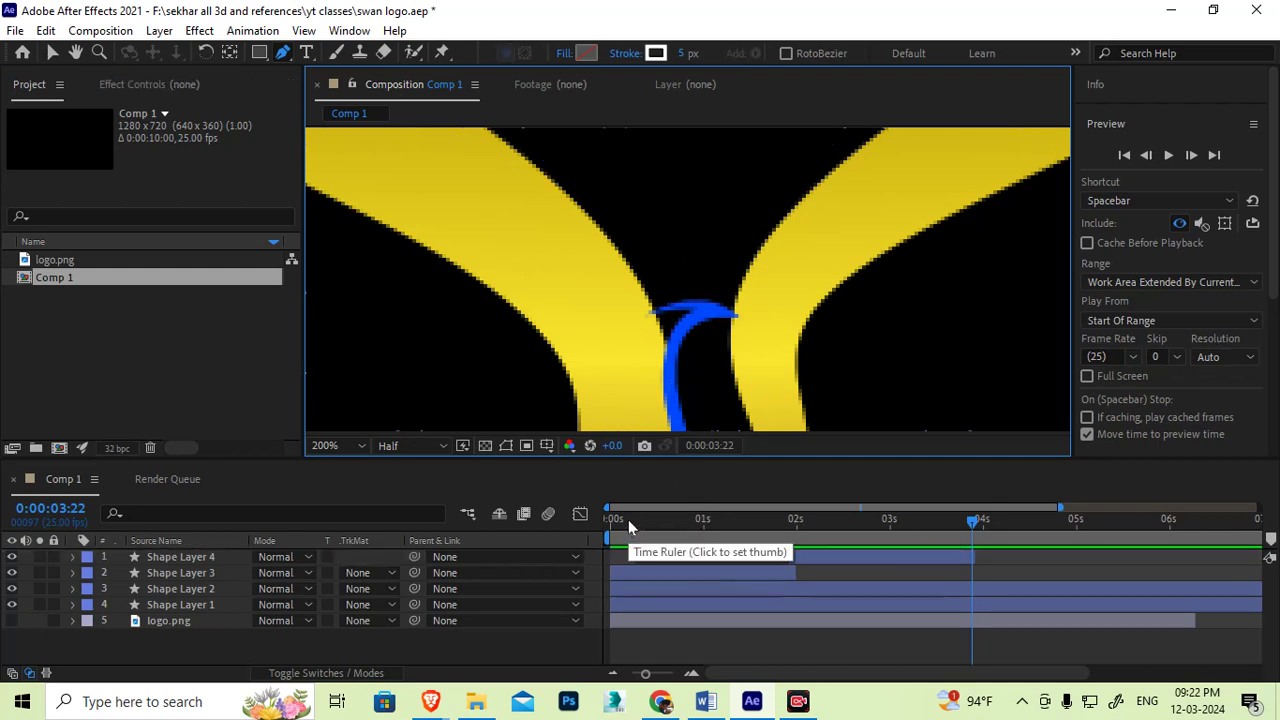
Step: At 0:00:00:00, draw a short vertical white stroke with the Pen tool near the logo's centre, in a new shape layer
left_click(611, 522)
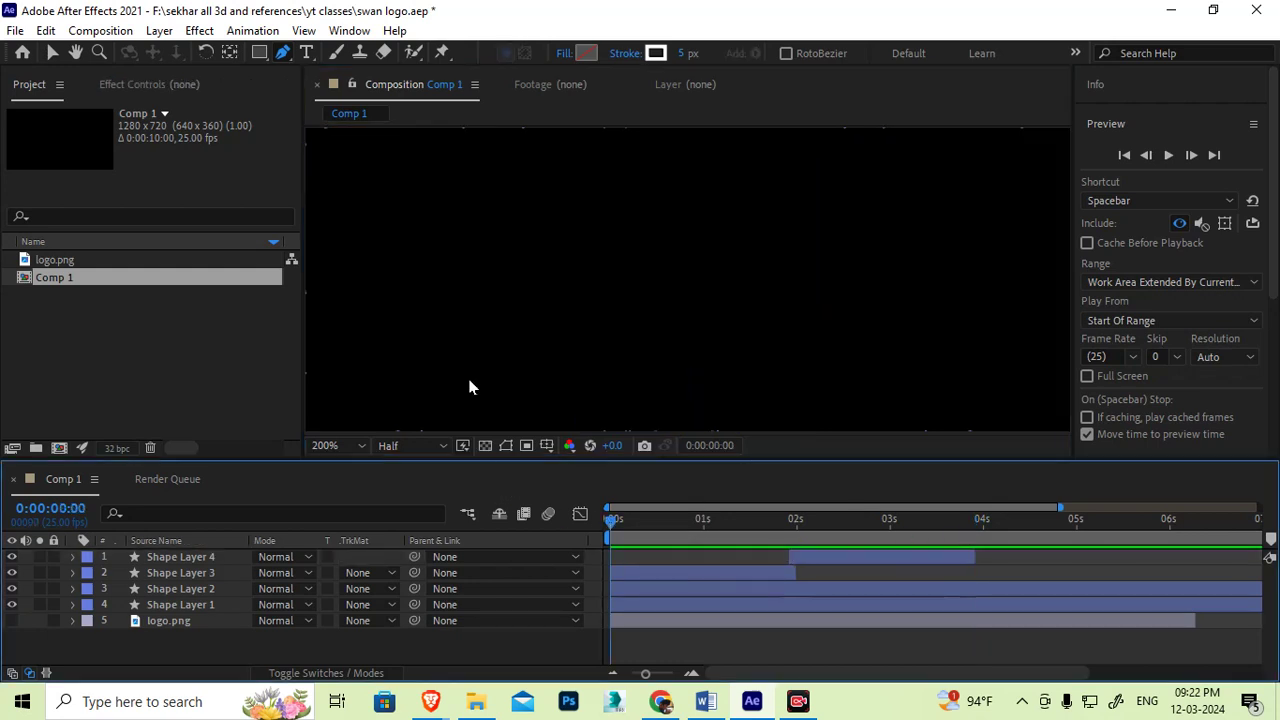
left_click(705, 239)
left_click_drag(704, 158, 704, 145)
left_click_drag(726, 210, 717, 277)
left_click_drag(697, 225, 698, 195)
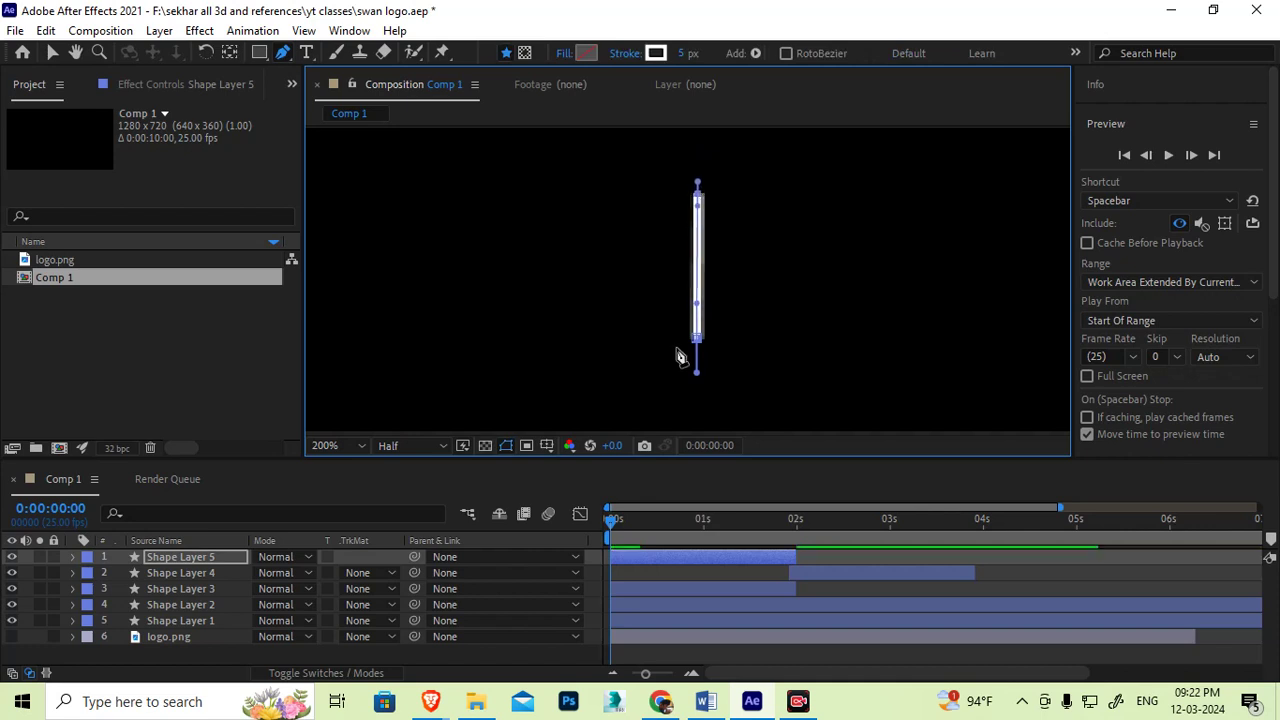
Step: Shift Shape Layer 5 in time so it begins just before 0:00:03:23 and place the playhead at 0:00:03:23
mouse_move(672, 555)
left_mouse_down()
mouse_move(1025, 559)
mouse_move(1000, 558)
left_mouse_up()
left_click(953, 520)
mouse_move(962, 520)
left_mouse_down()
mouse_move(992, 517)
mouse_move(966, 558)
mouse_move(980, 556)
left_mouse_up()
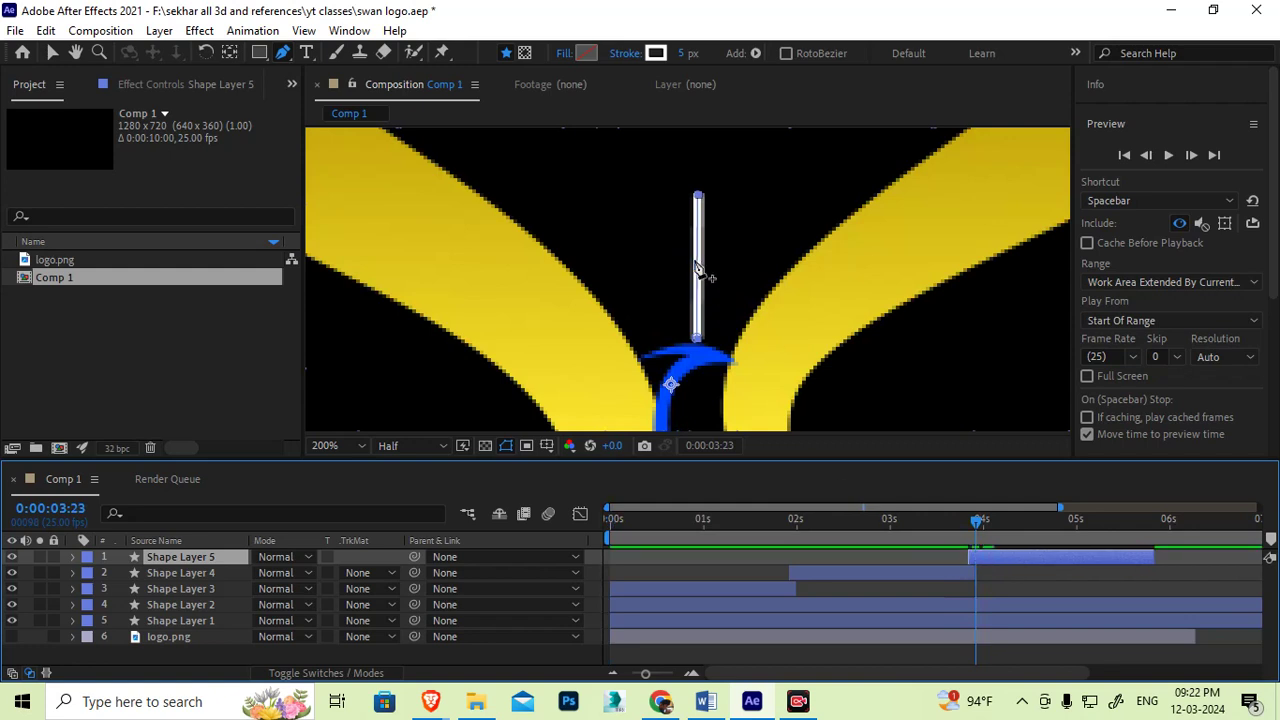
Step: Move the vertical white stroke slightly upward above the blue swan's head and lengthen its upper point's curve handles
mouse_move(698, 339)
left_mouse_down()
mouse_move(697, 298)
mouse_move(696, 312)
left_mouse_up()
left_click_drag(697, 182, 699, 130)
left_click_drag(697, 208, 696, 241)
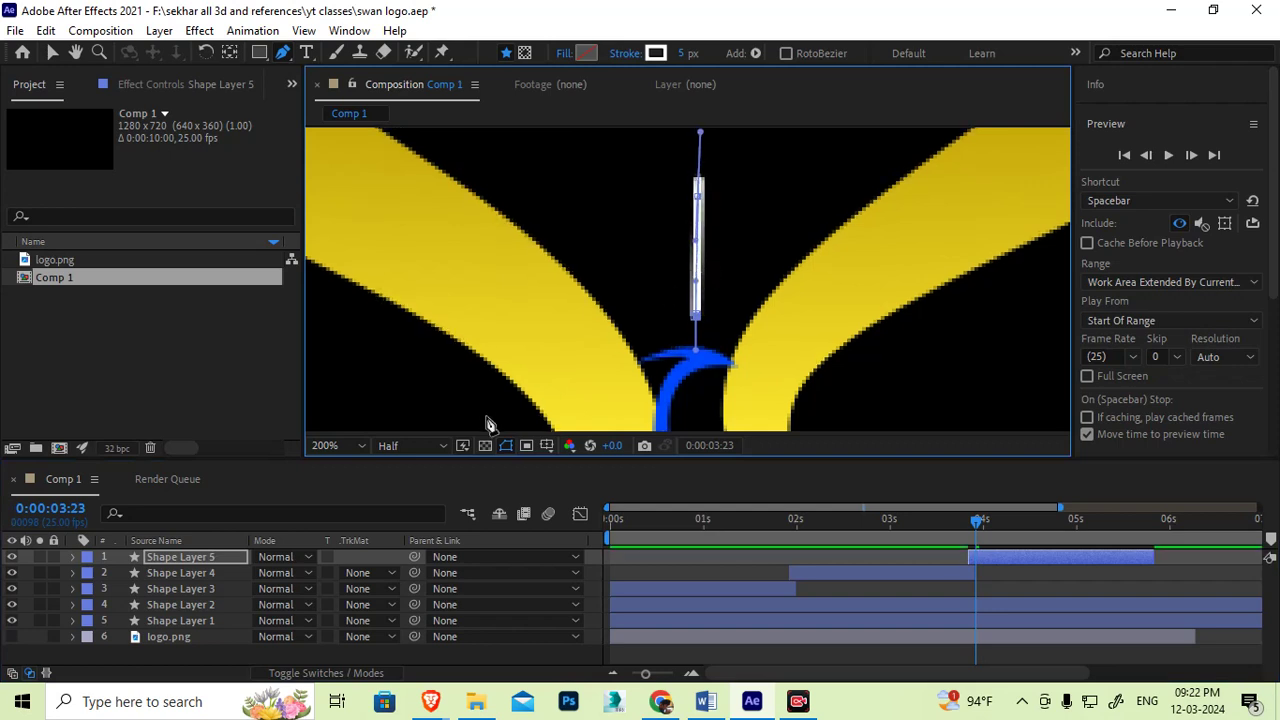
Step: Set the composition preview resolution to Full and extend the upper end of the vertical white stroke upward
left_click(410, 446)
left_click(401, 490)
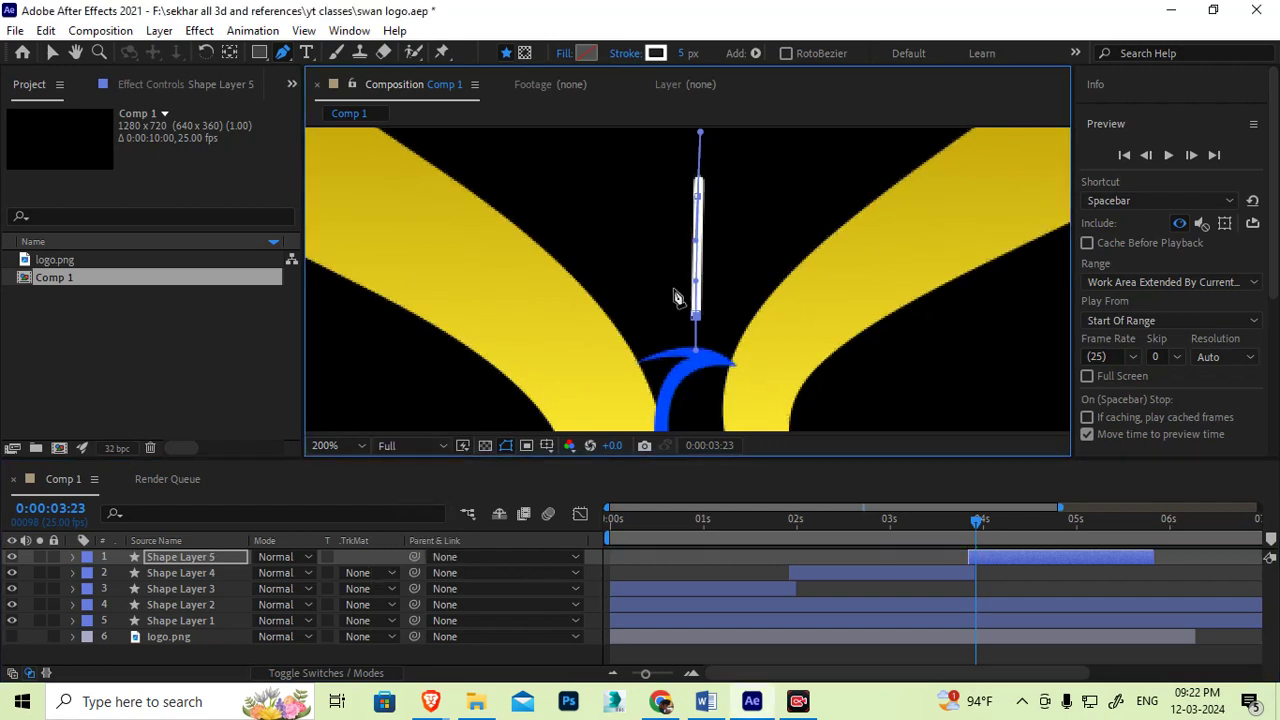
left_click_drag(754, 236, 717, 340)
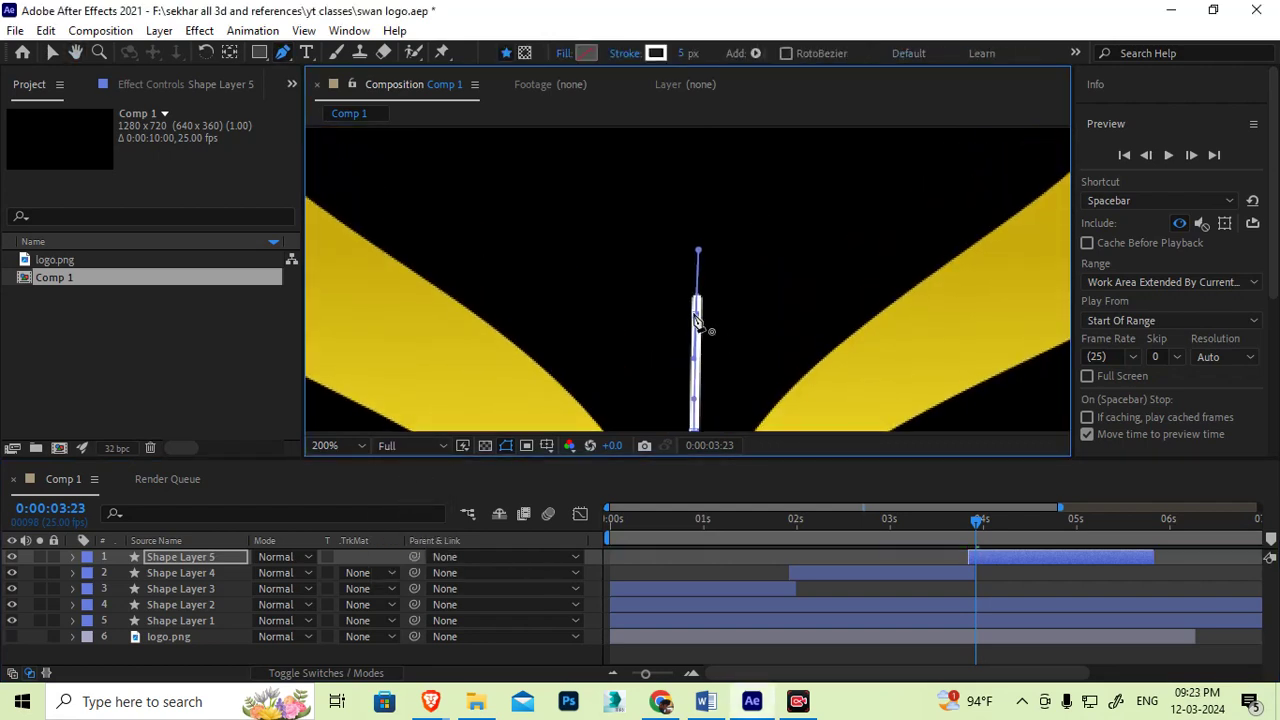
left_click(52, 52)
left_click_drag(699, 318, 698, 226)
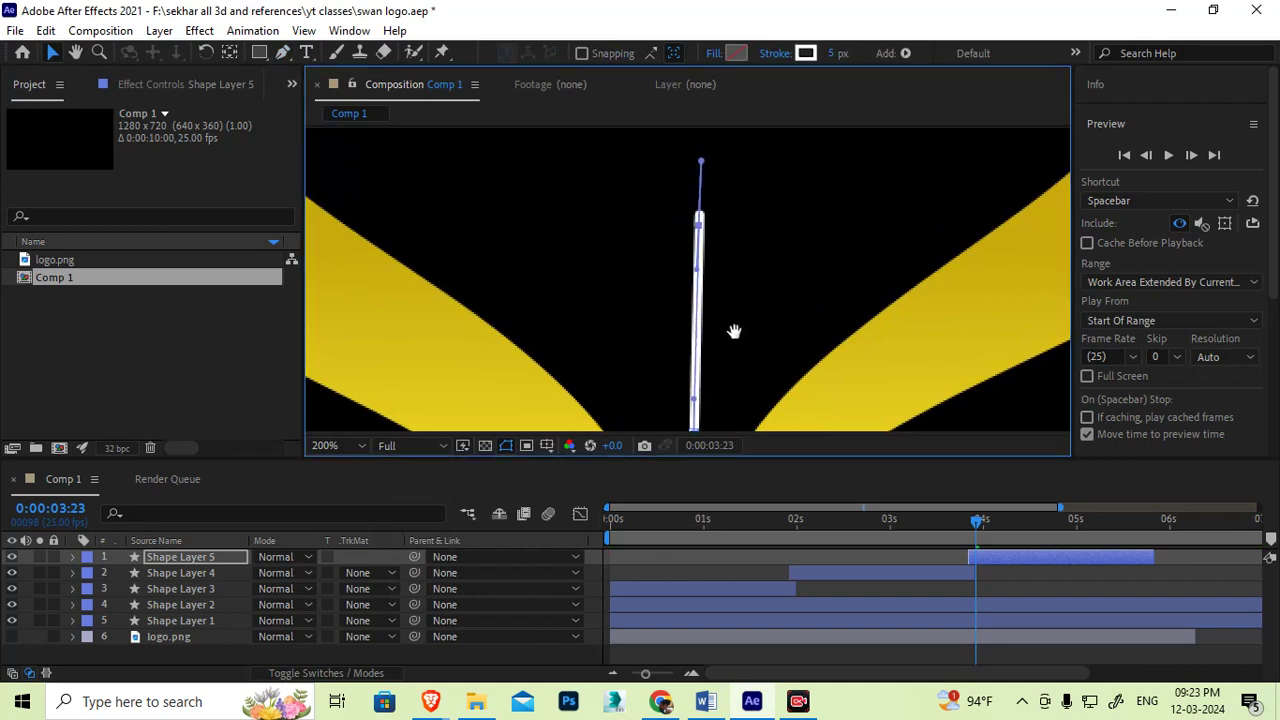
left_click_drag(734, 331, 740, 209)
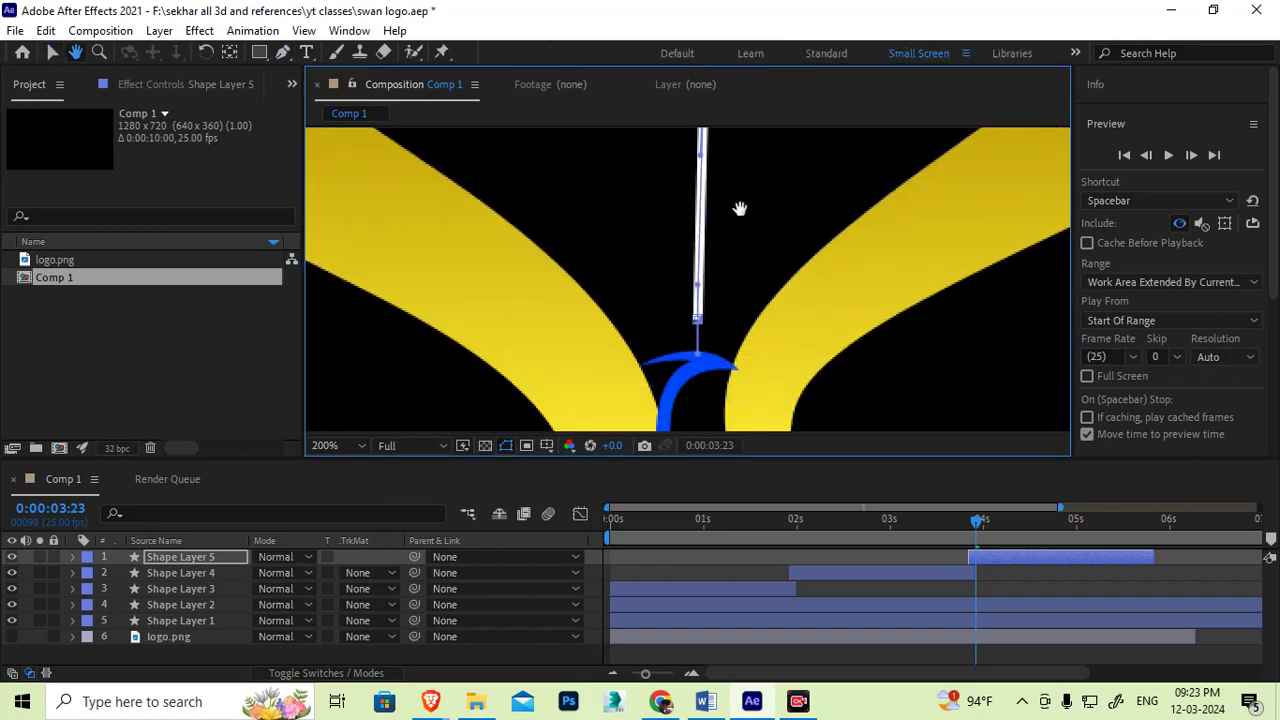
Step: Duplicate the vertical white stroke's shape group inside Shape Layer 5
left_click(72, 557)
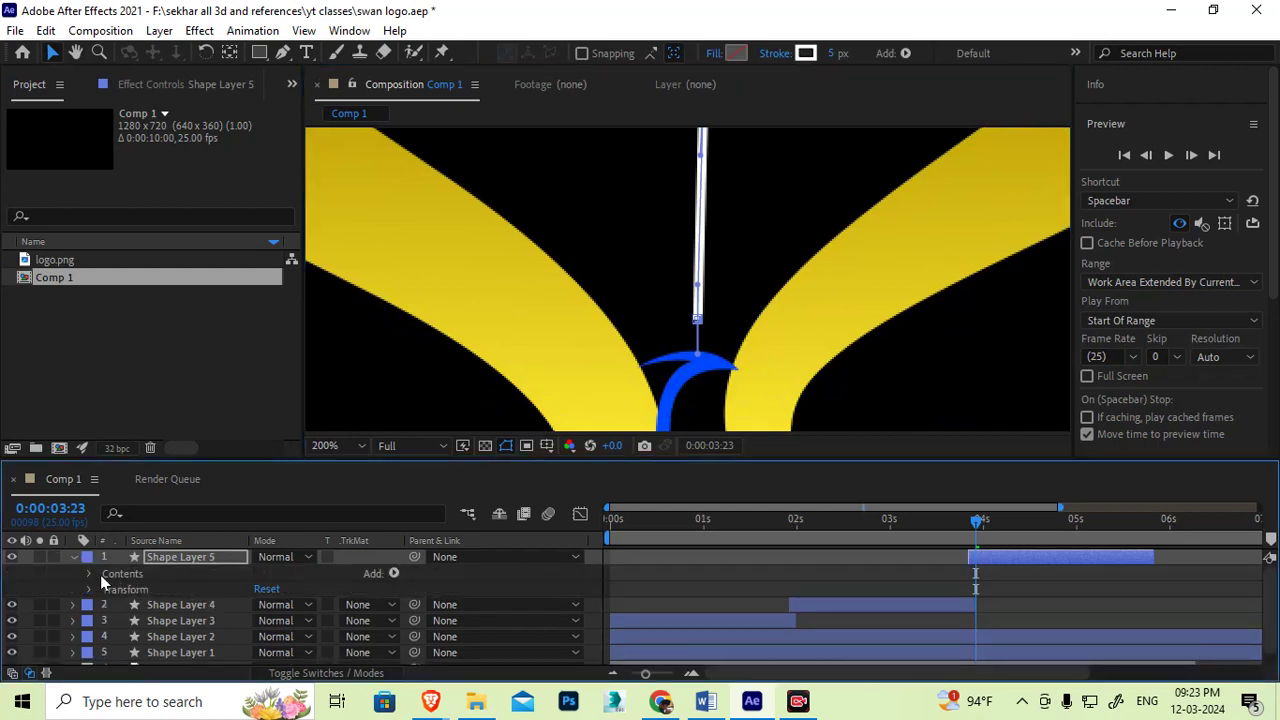
left_click(90, 574)
left_click(106, 589)
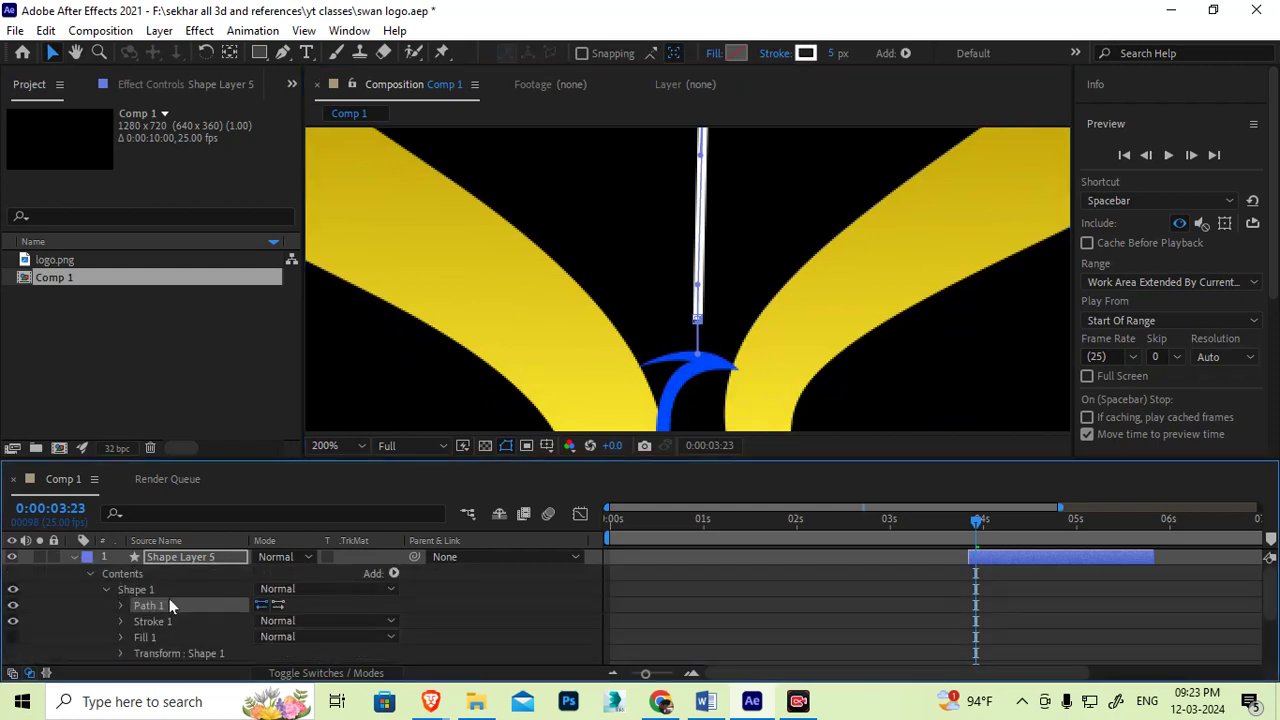
left_click(107, 589)
left_click(142, 590)
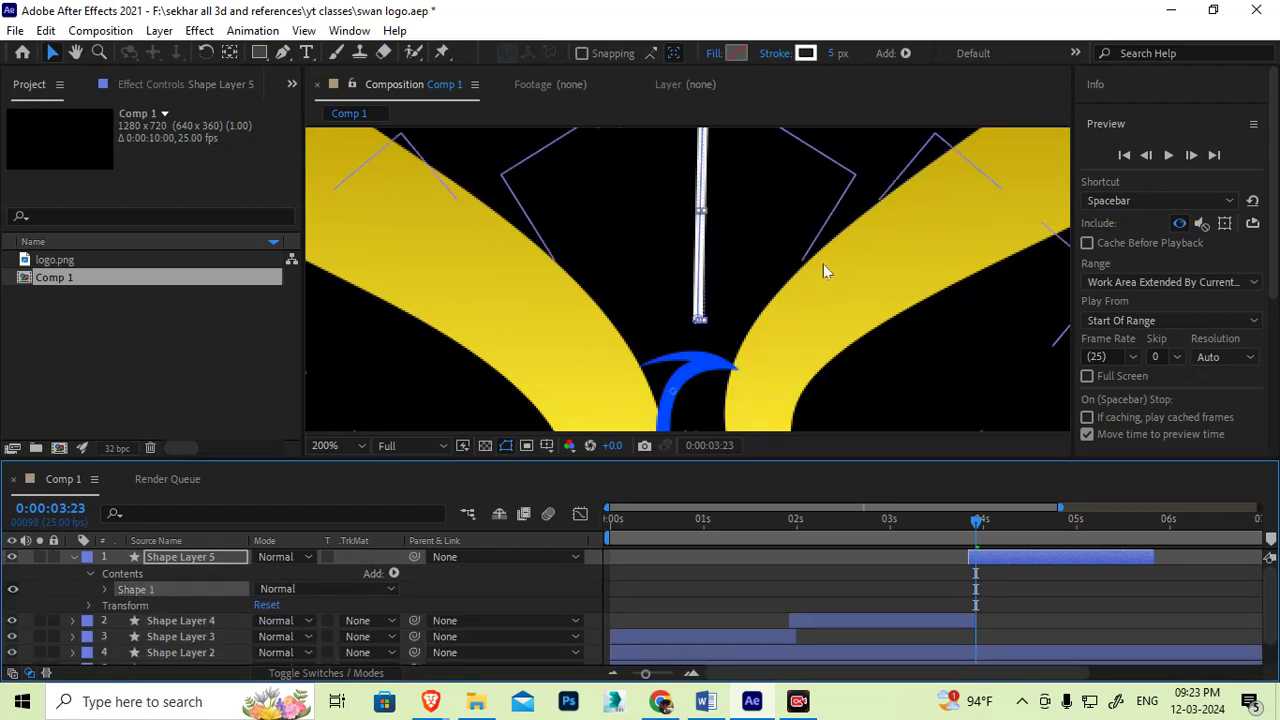
key("ctrl+d")
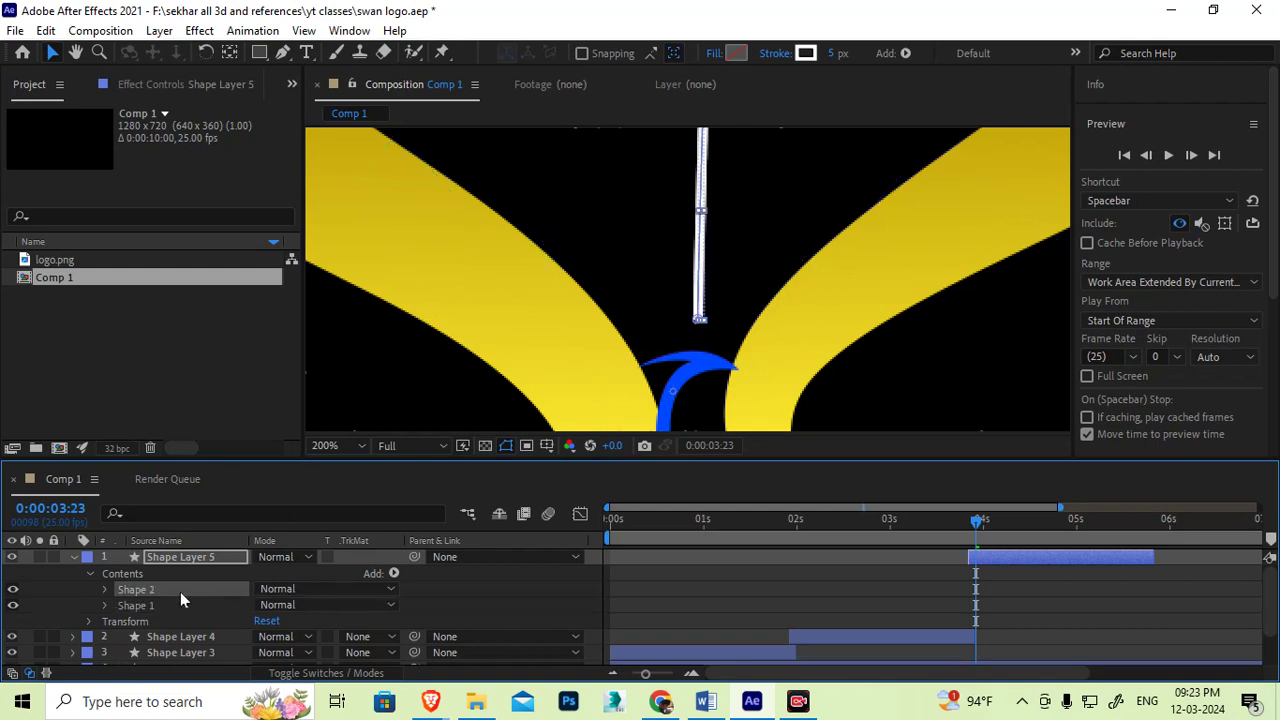
Step: Move the duplicated stroke's path to the left of the original and bend its upper end outward to the left
left_click(105, 590)
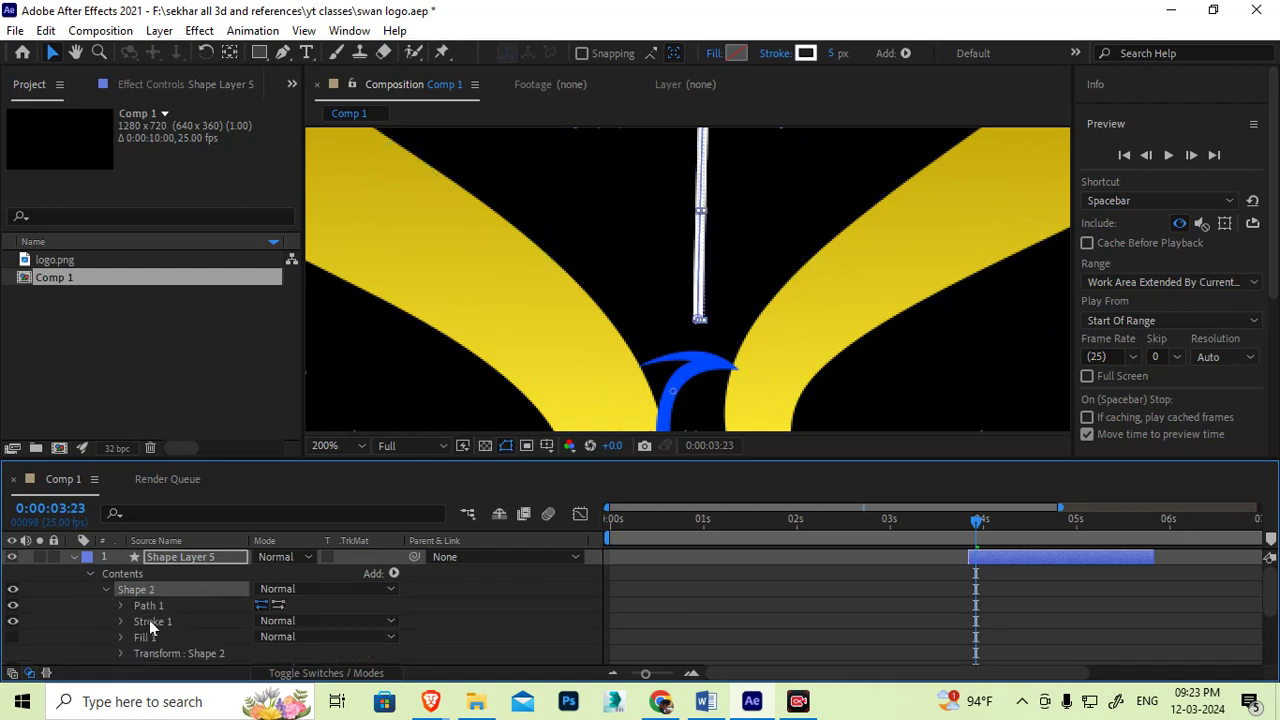
left_click(123, 606)
left_click(174, 622)
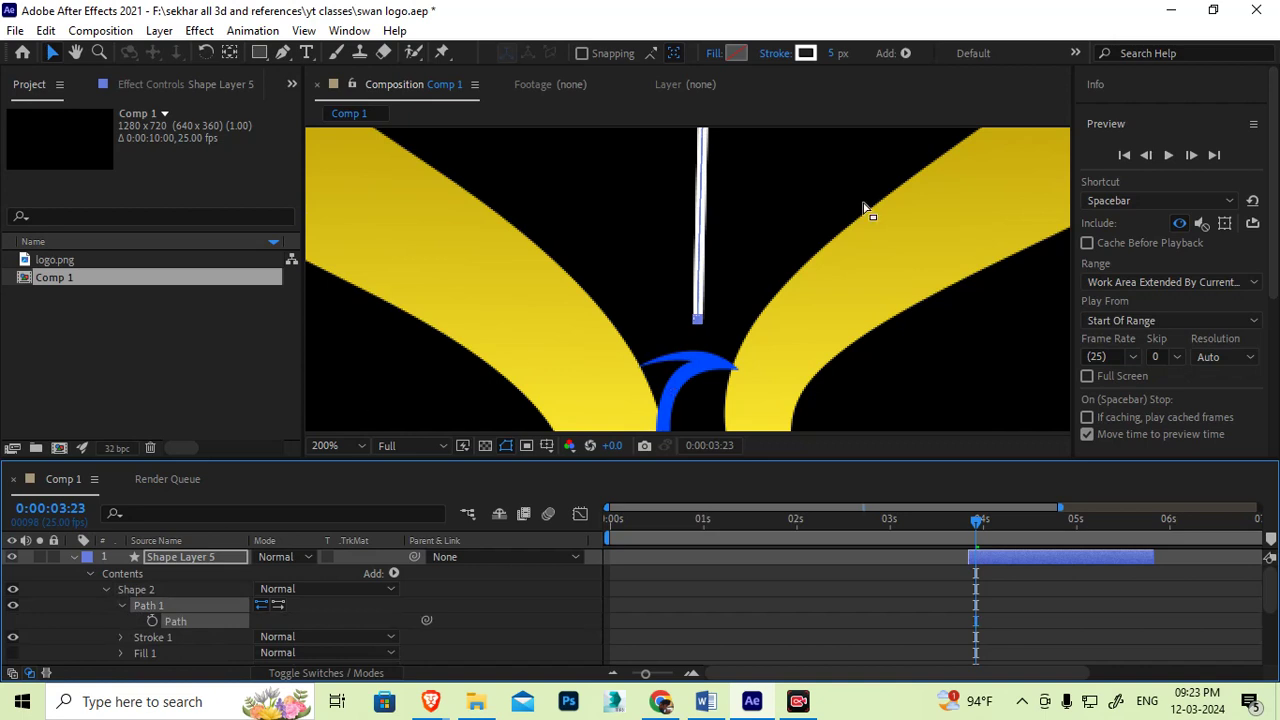
left_click_drag(763, 201, 757, 281)
scroll(742, 281, "down", 1)
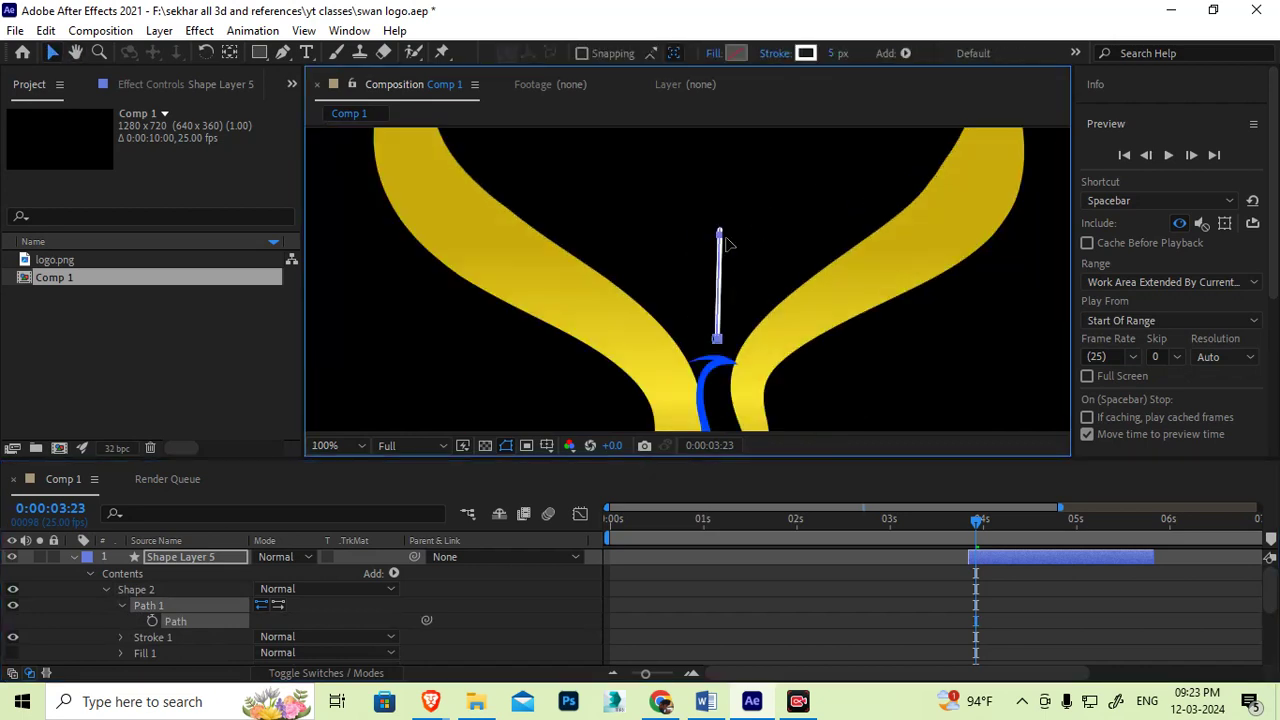
left_click_drag(720, 236, 704, 235)
left_click(705, 236)
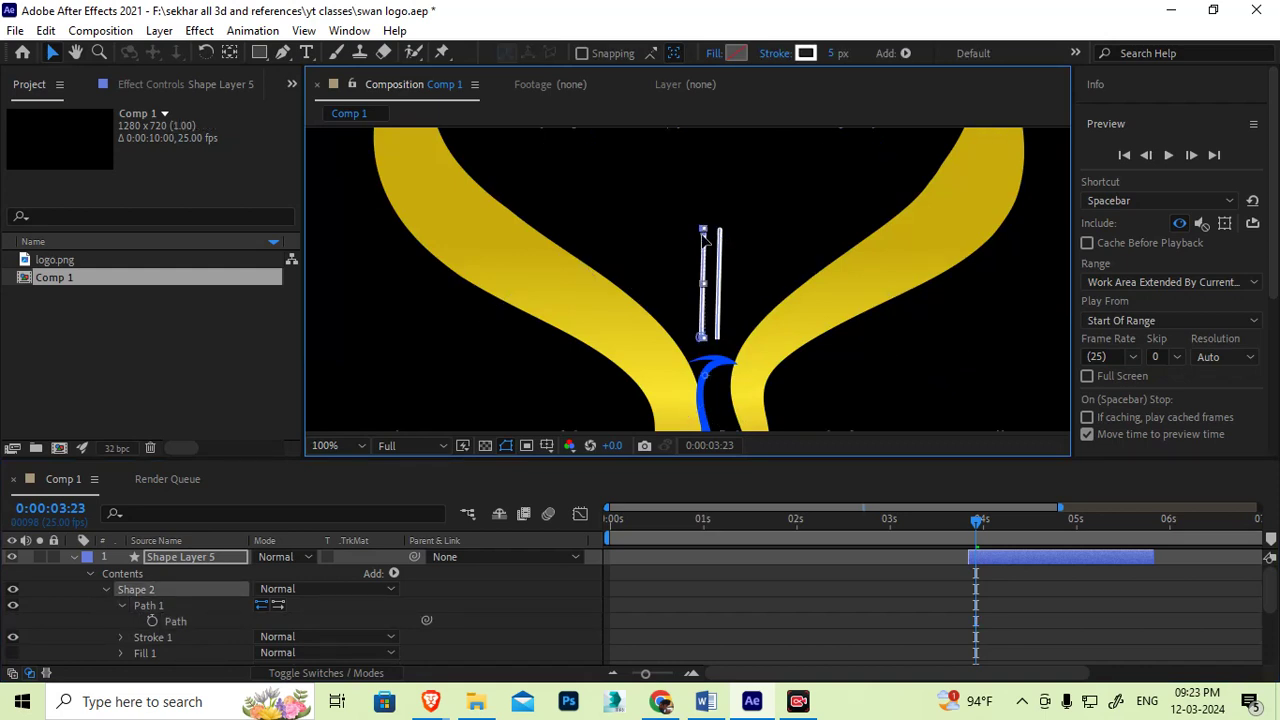
left_click(705, 237)
left_click_drag(706, 236, 687, 265)
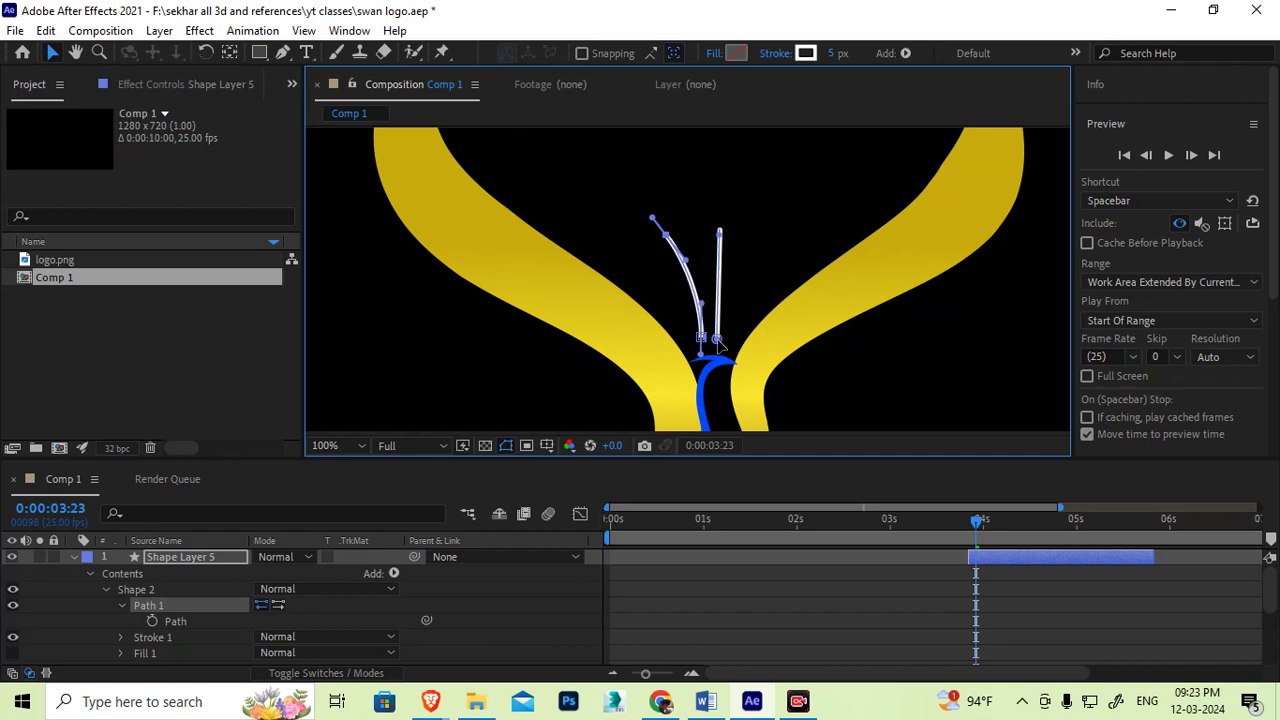
Step: Move both end points of the central vertical stroke slightly upward, keeping it between the gold wings
left_click(717, 340)
left_click_drag(718, 227, 719, 213)
left_click_drag(717, 338, 718, 322)
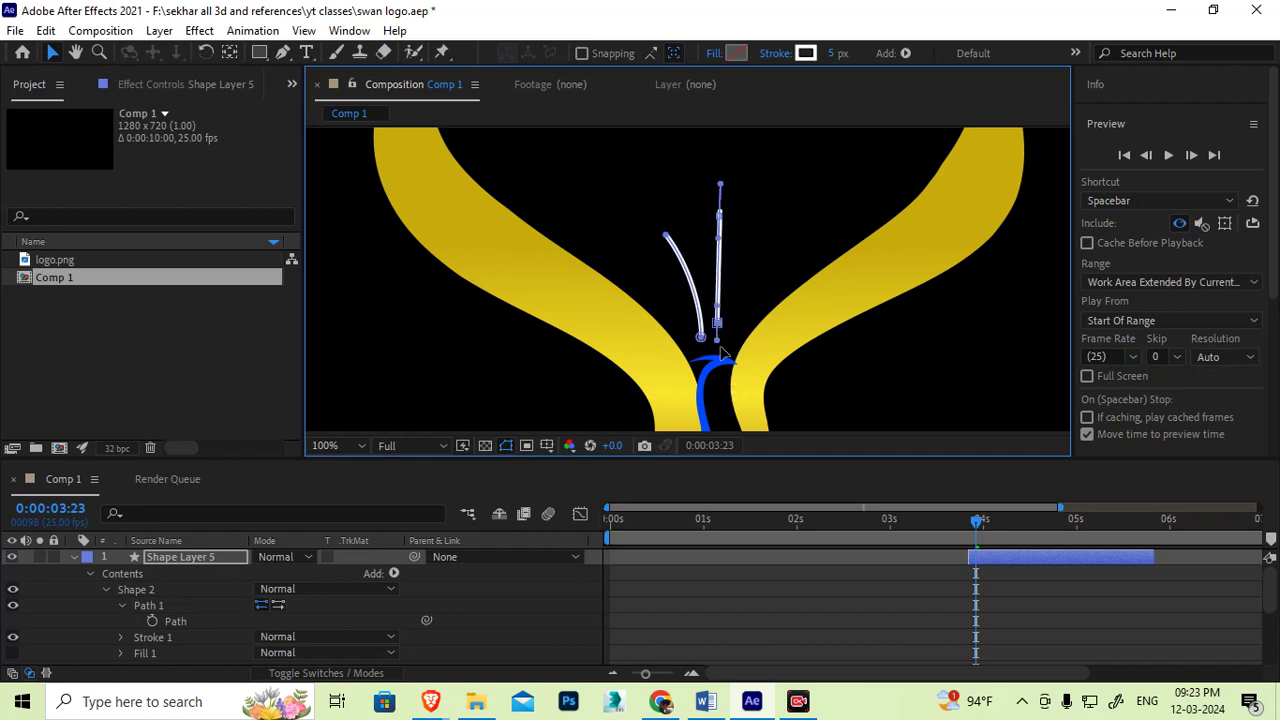
Step: Duplicate the left curved stroke's shape group and move the copy's path to the right of the vertical stroke
left_click(106, 591)
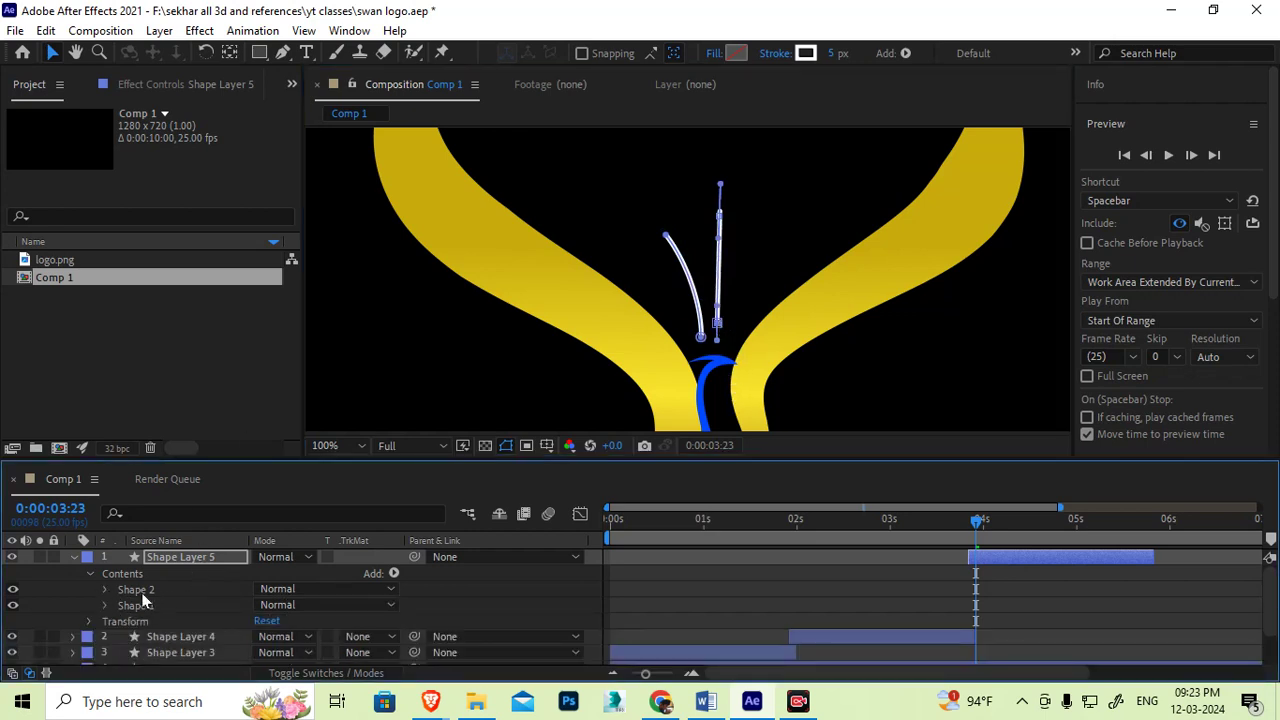
left_click(136, 590)
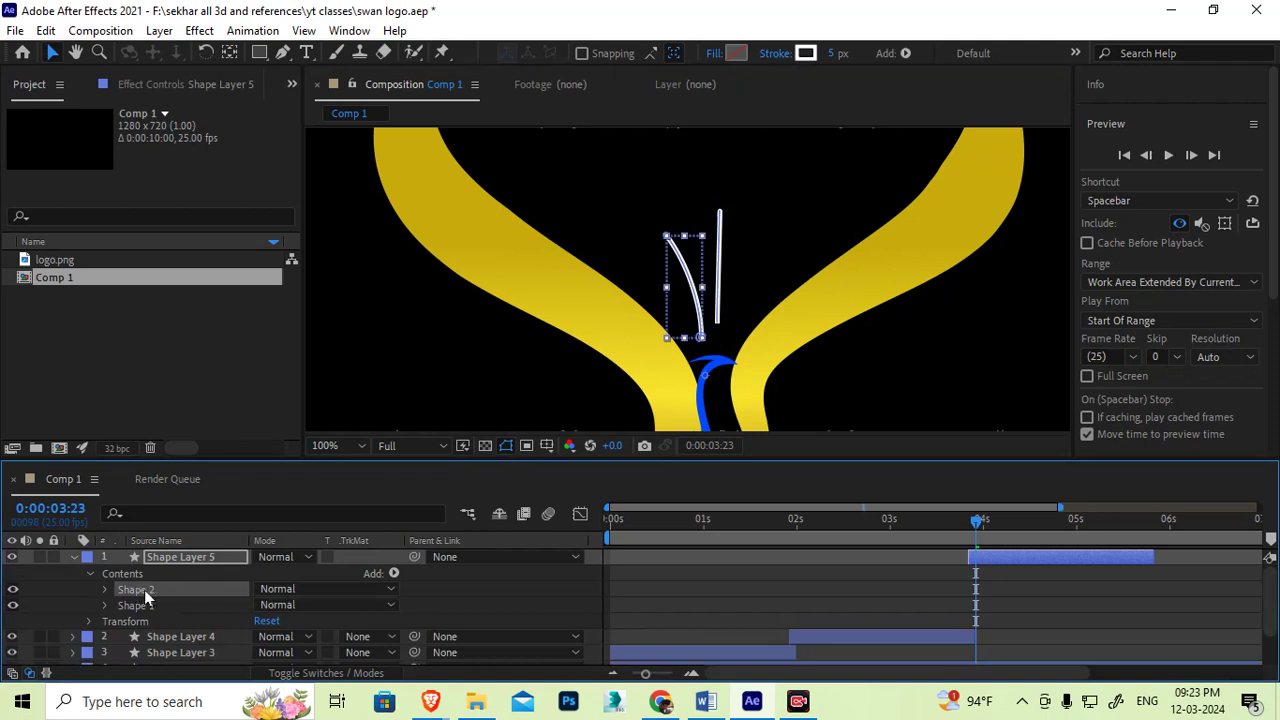
left_click(106, 589)
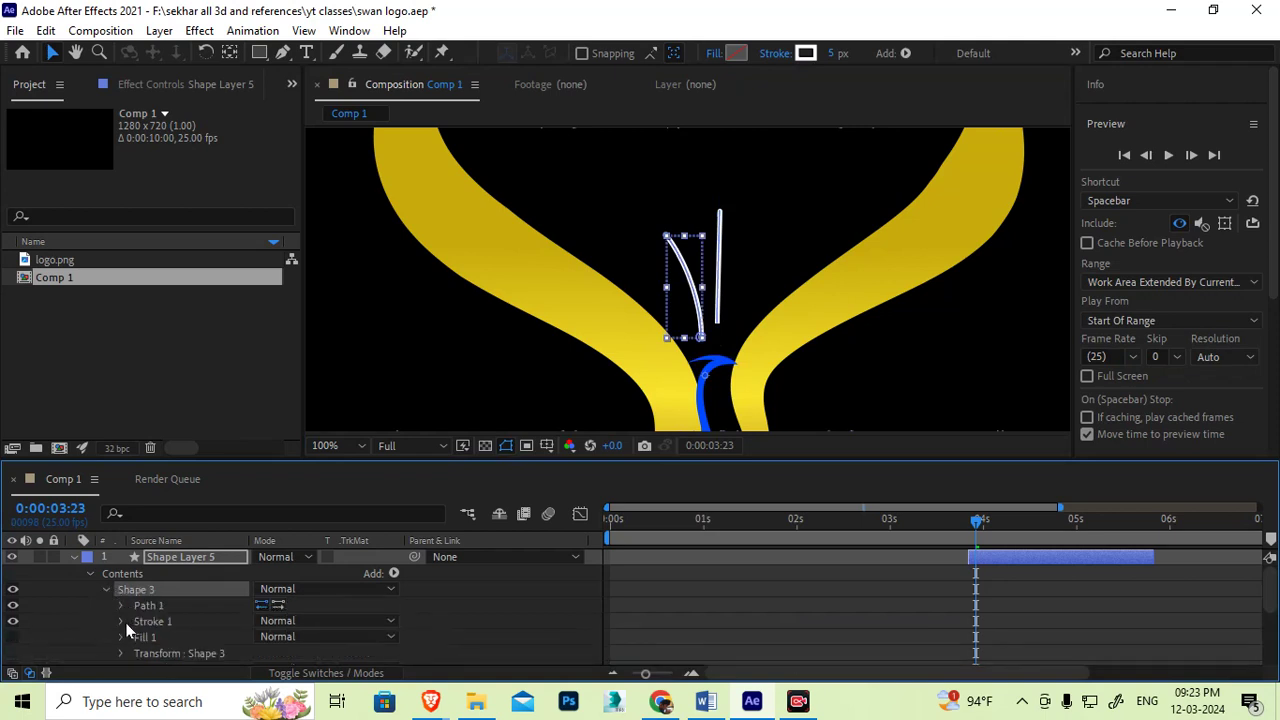
left_click(120, 606)
left_click(173, 621)
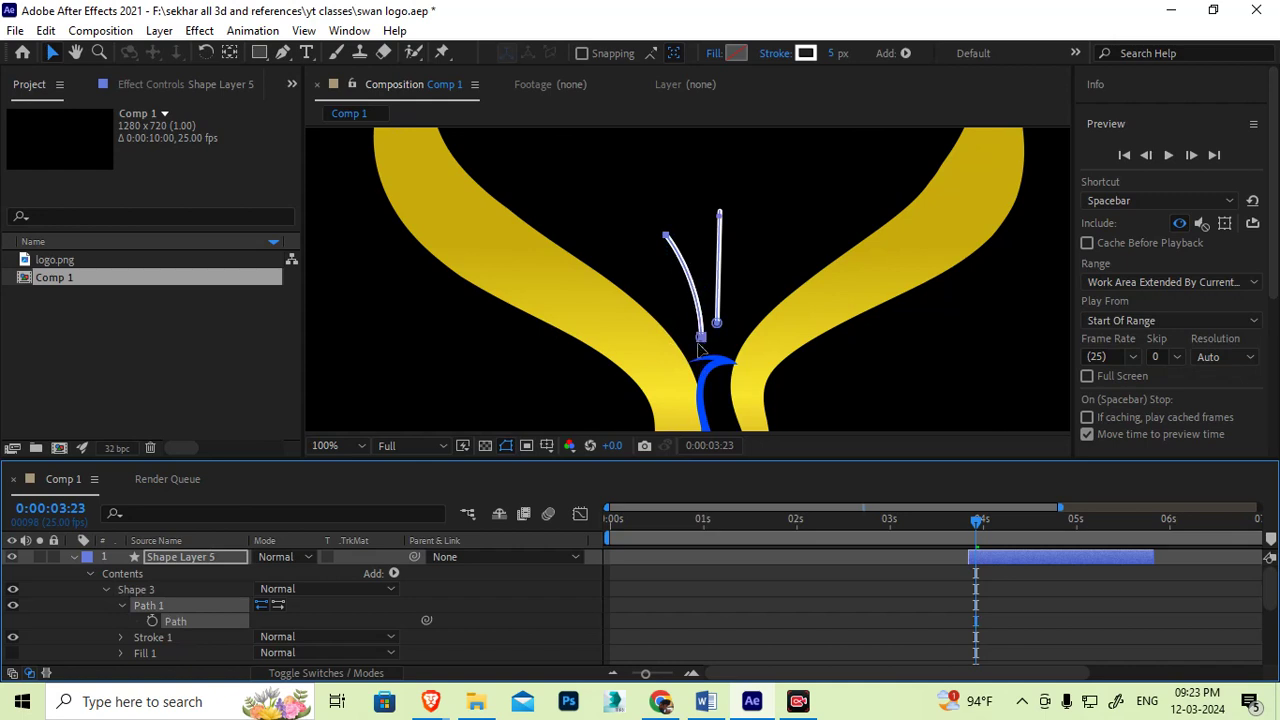
left_click_drag(702, 337, 735, 336)
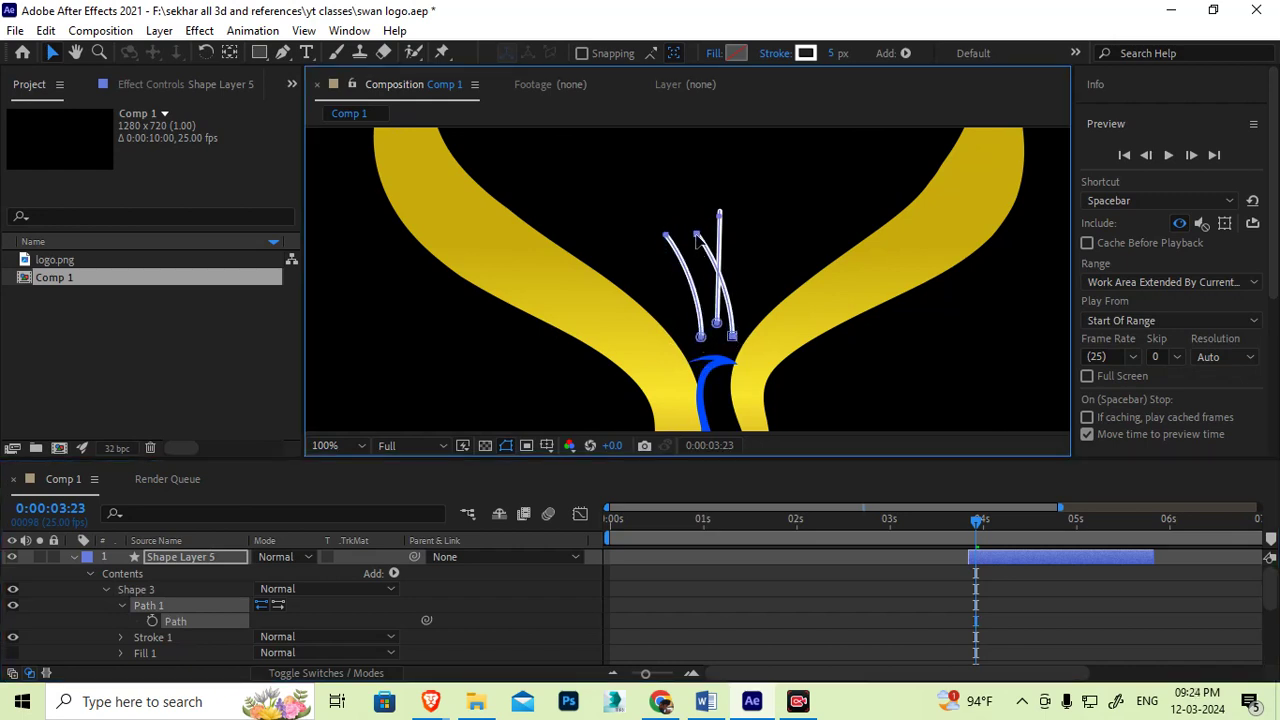
Step: Reshape the copied stroke so its upper end curves outward to the right, mirroring the left stroke
left_click(777, 236)
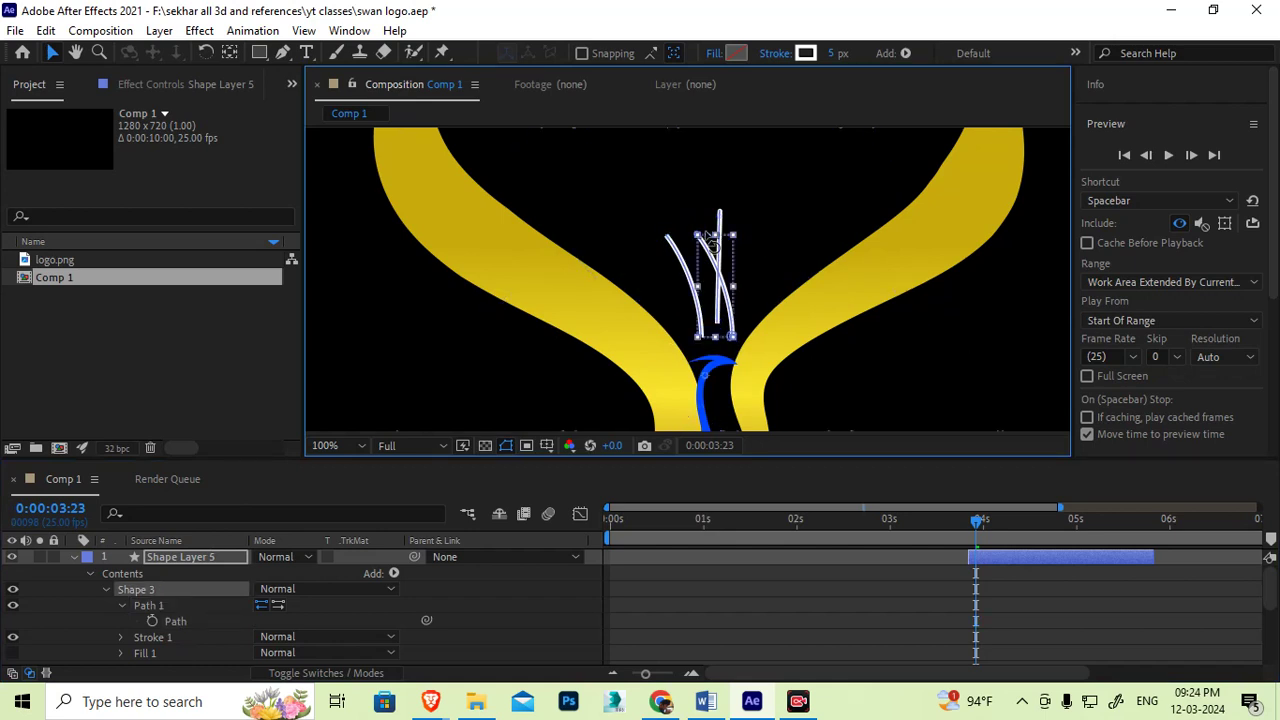
left_click(169, 620)
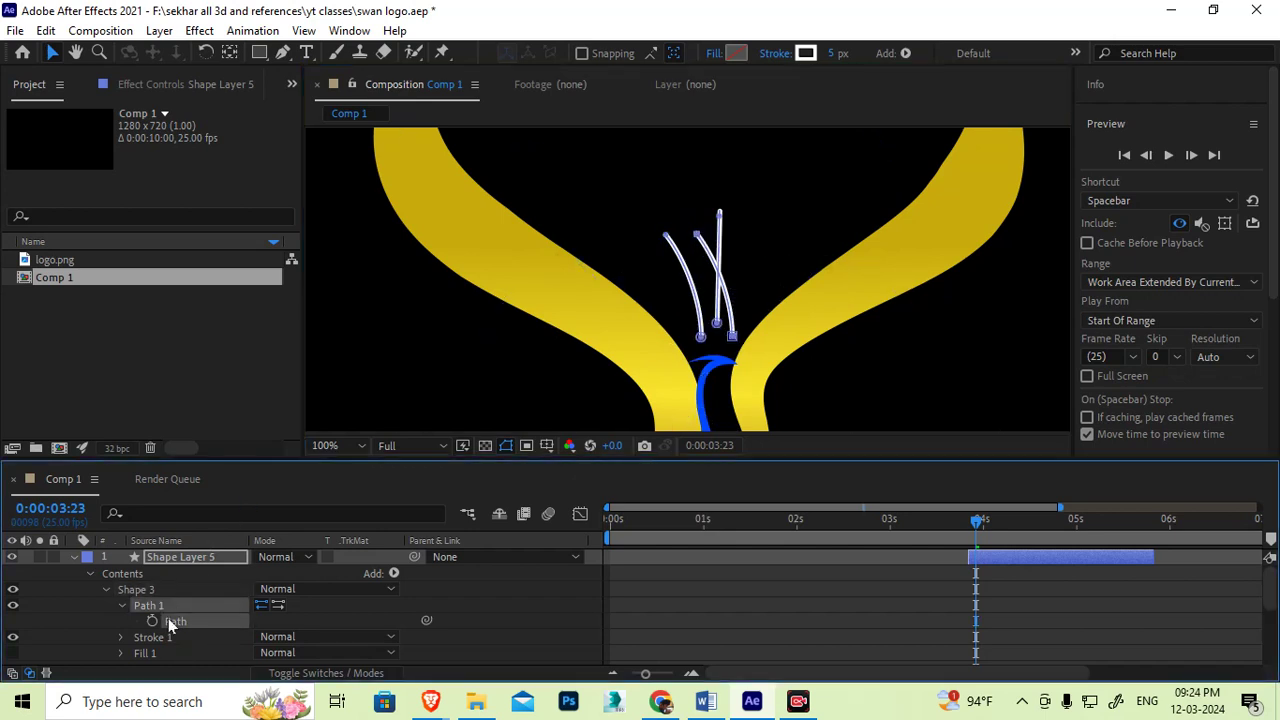
left_click_drag(679, 206, 769, 238)
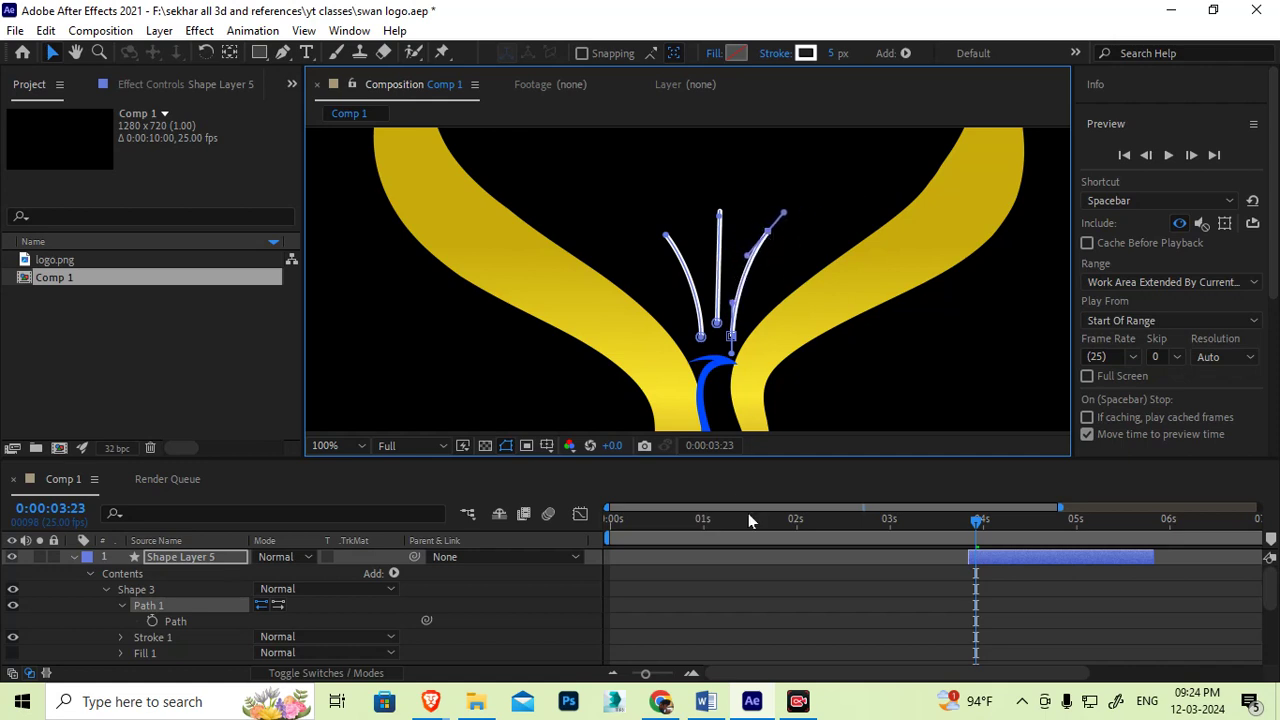
Step: Reveal the stroke Taper settings of the right curved stroke's shape group
left_click(108, 593)
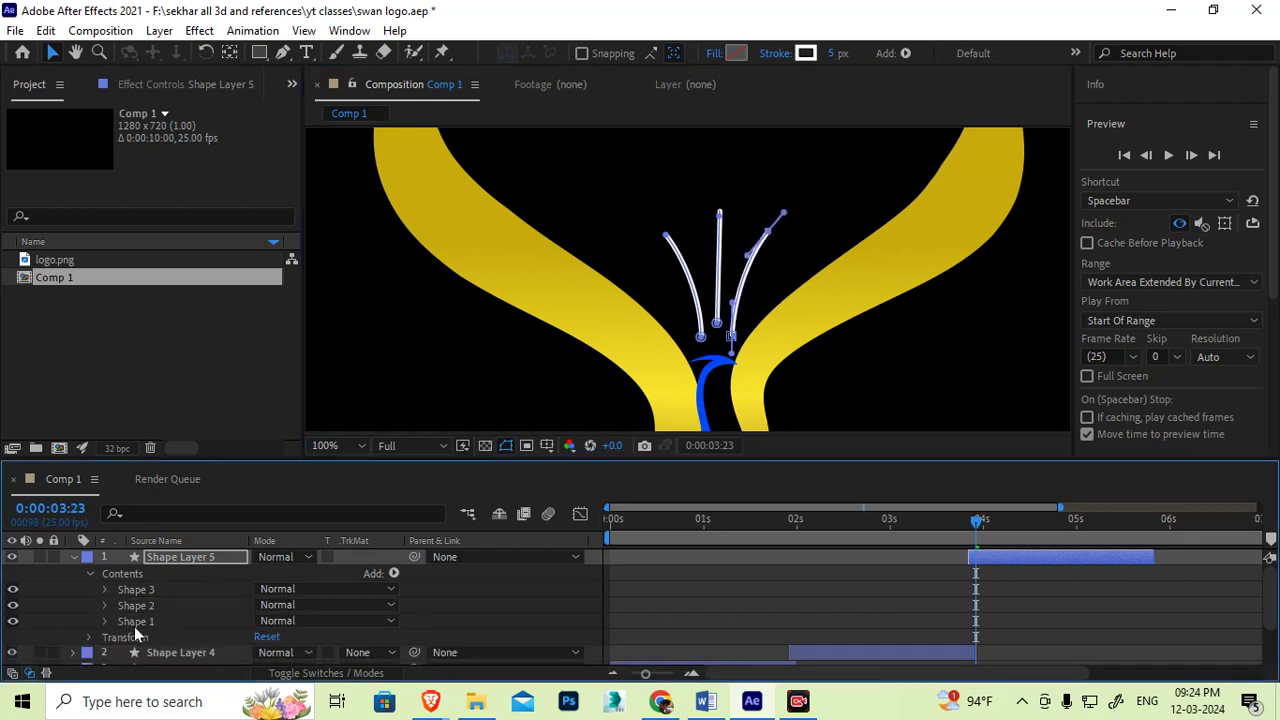
left_click(136, 590)
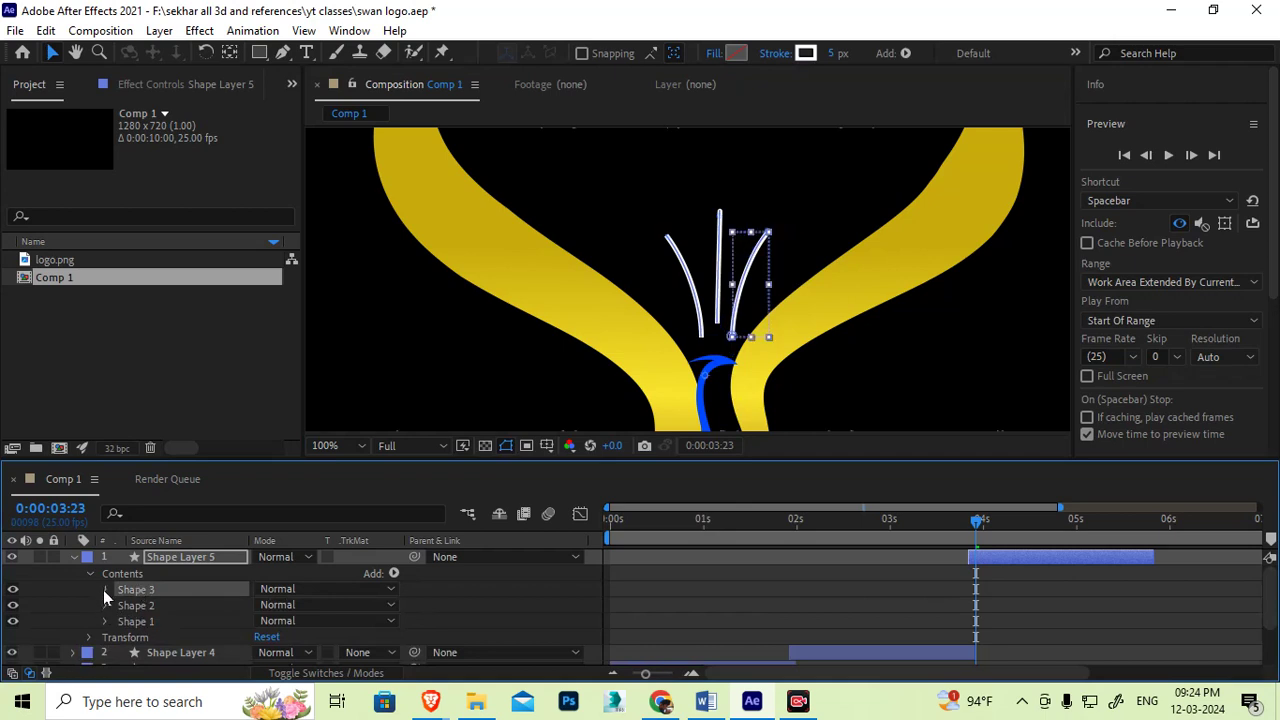
left_click(104, 590)
scroll(143, 624, "down", 3)
scroll(137, 587, "up", 3)
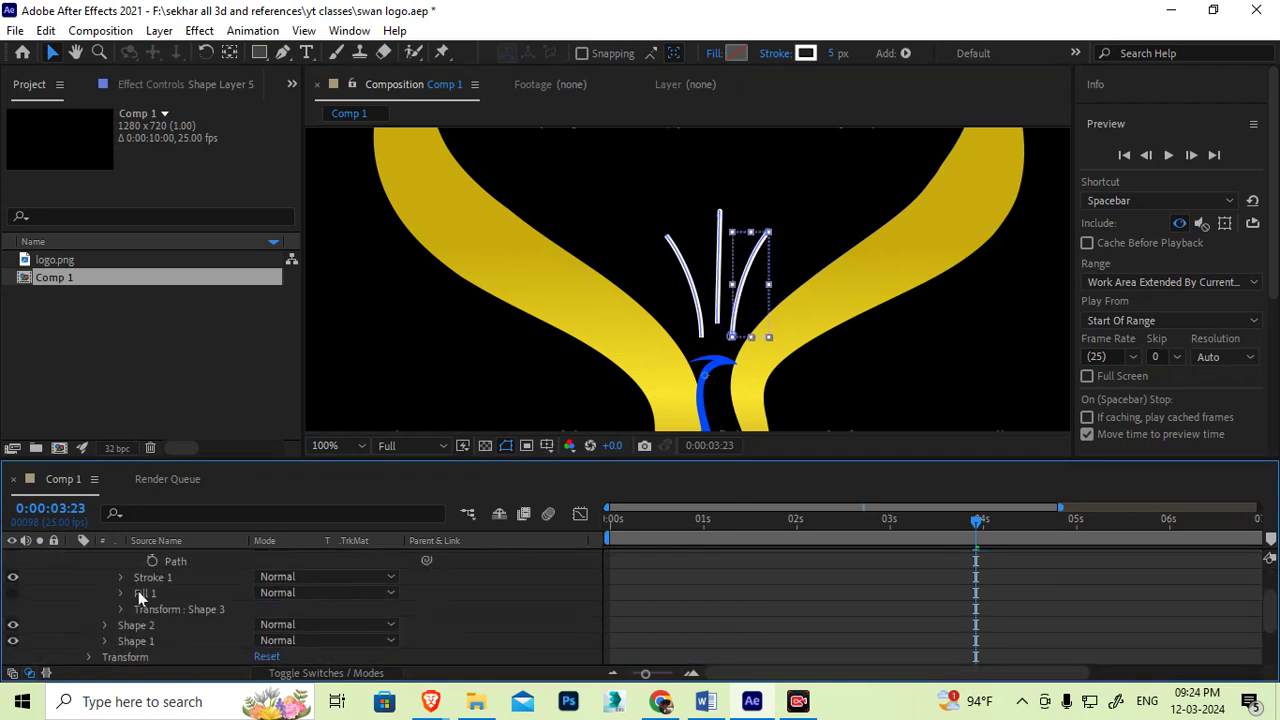
left_click(120, 577)
scroll(200, 620, "down", 2)
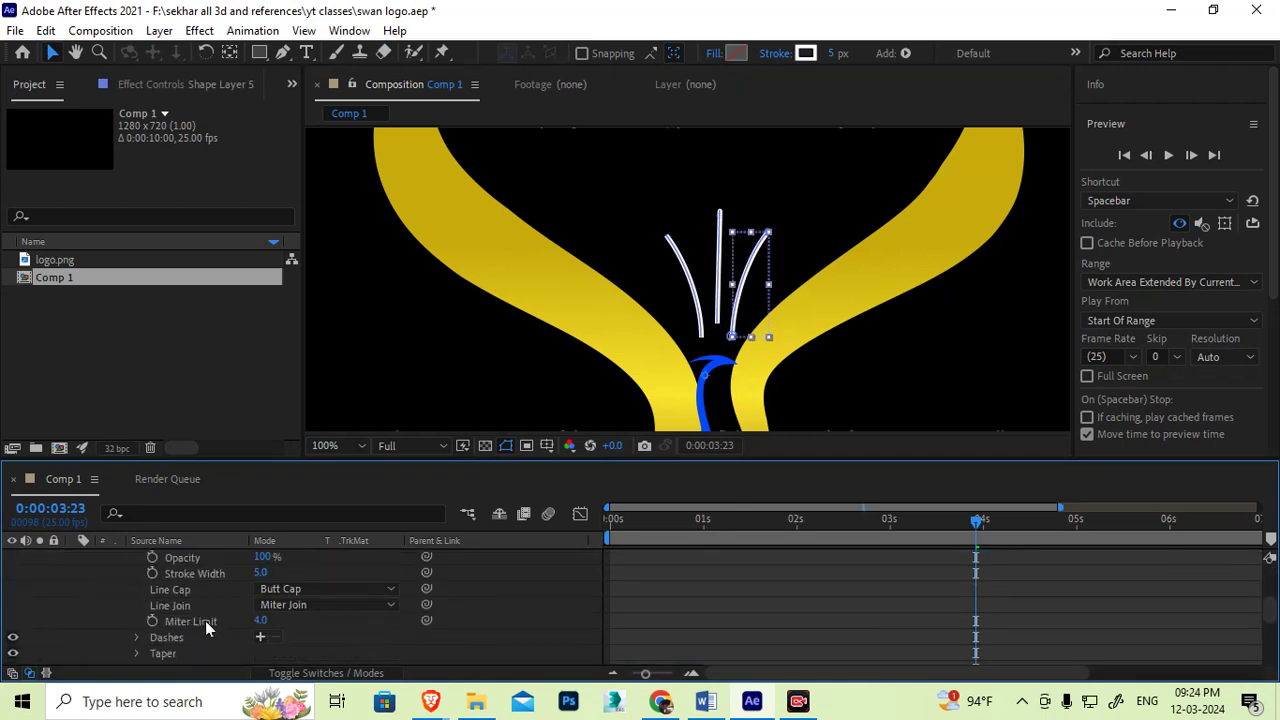
scroll(200, 636, "down", 3)
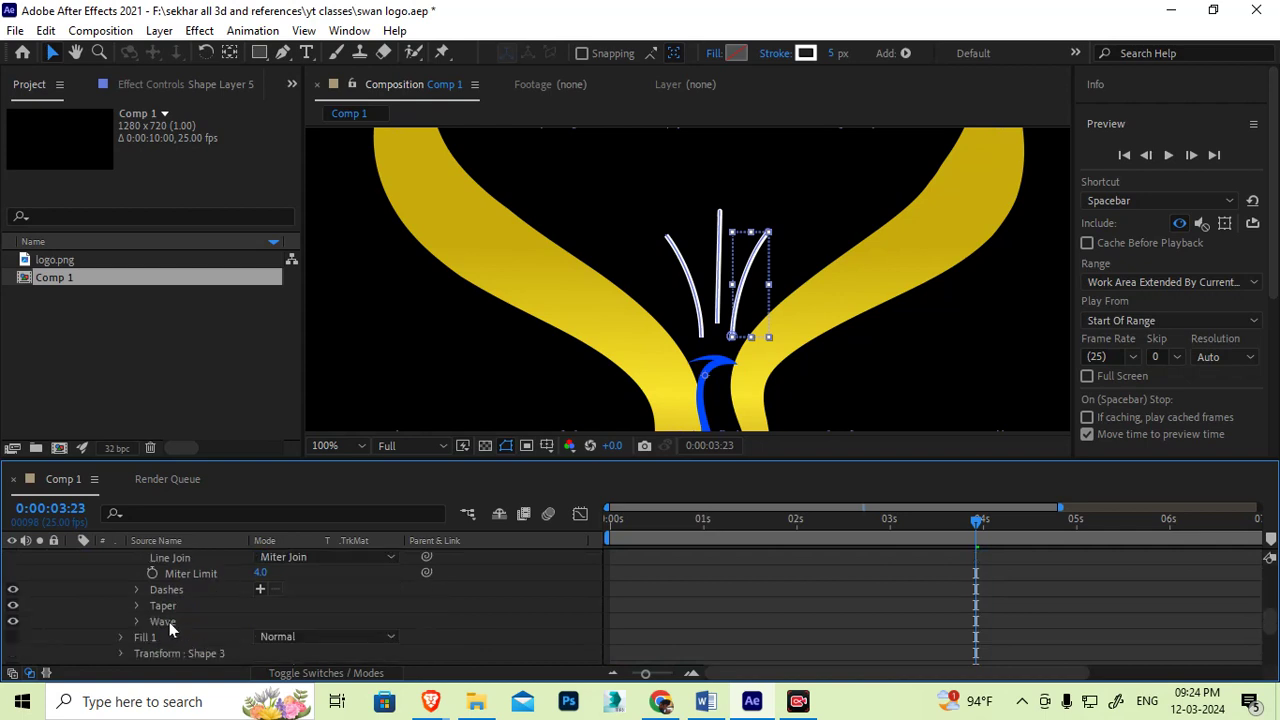
left_click(137, 606)
scroll(190, 628, "down", 3)
Step: Set the right curved stroke's taper Start Length and End Length both to 40%
mouse_move(260, 592)
left_mouse_down()
mouse_move(311, 595)
mouse_move(278, 605)
left_mouse_up()
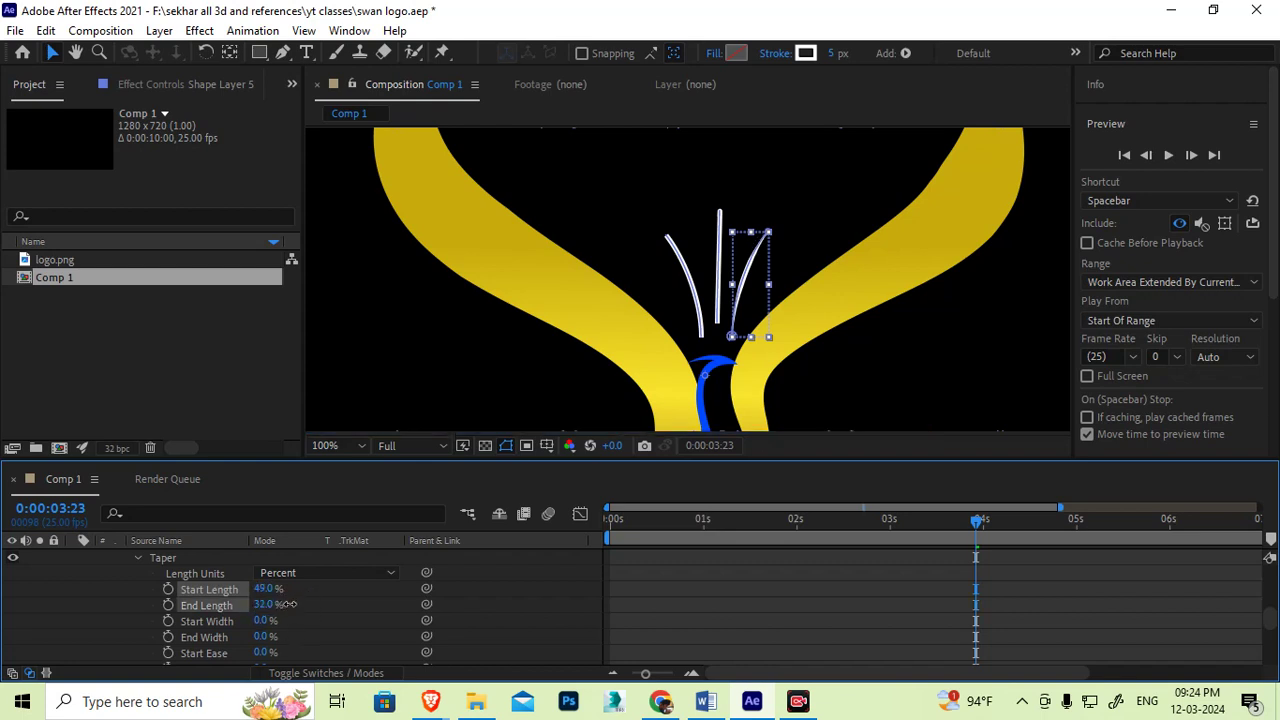
left_click_drag(297, 604, 302, 612)
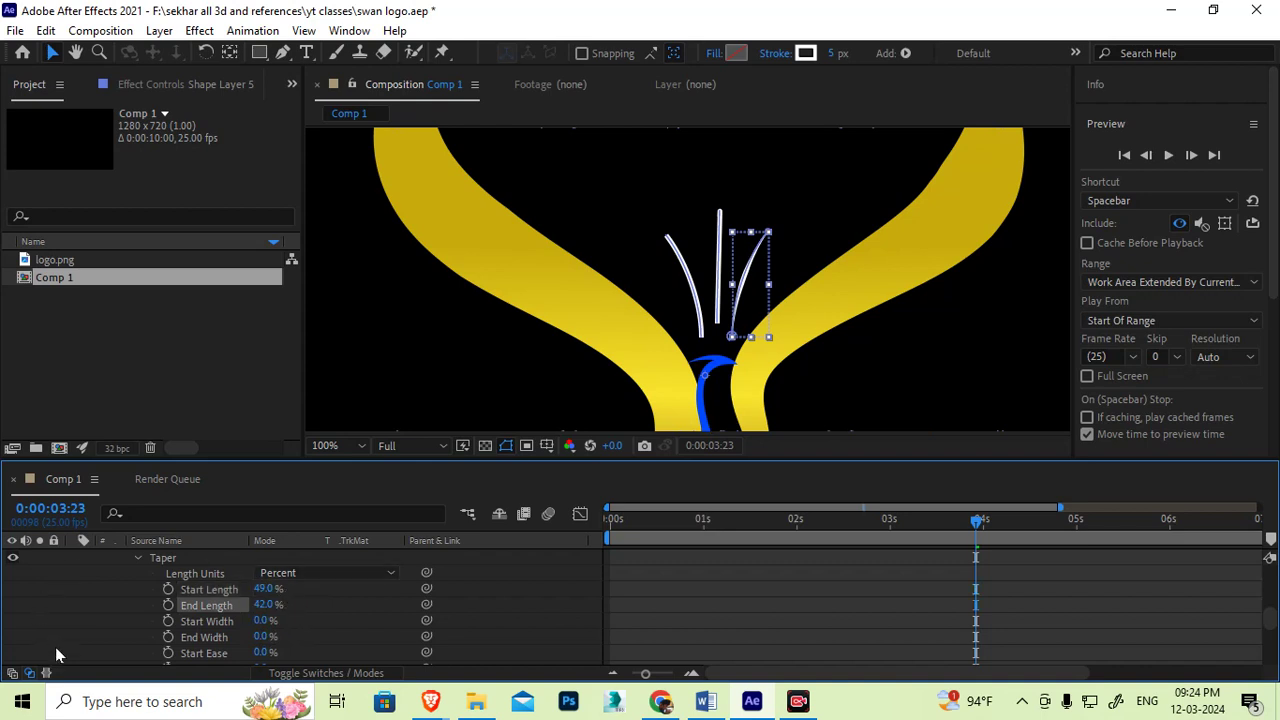
left_click(262, 589)
type("40")
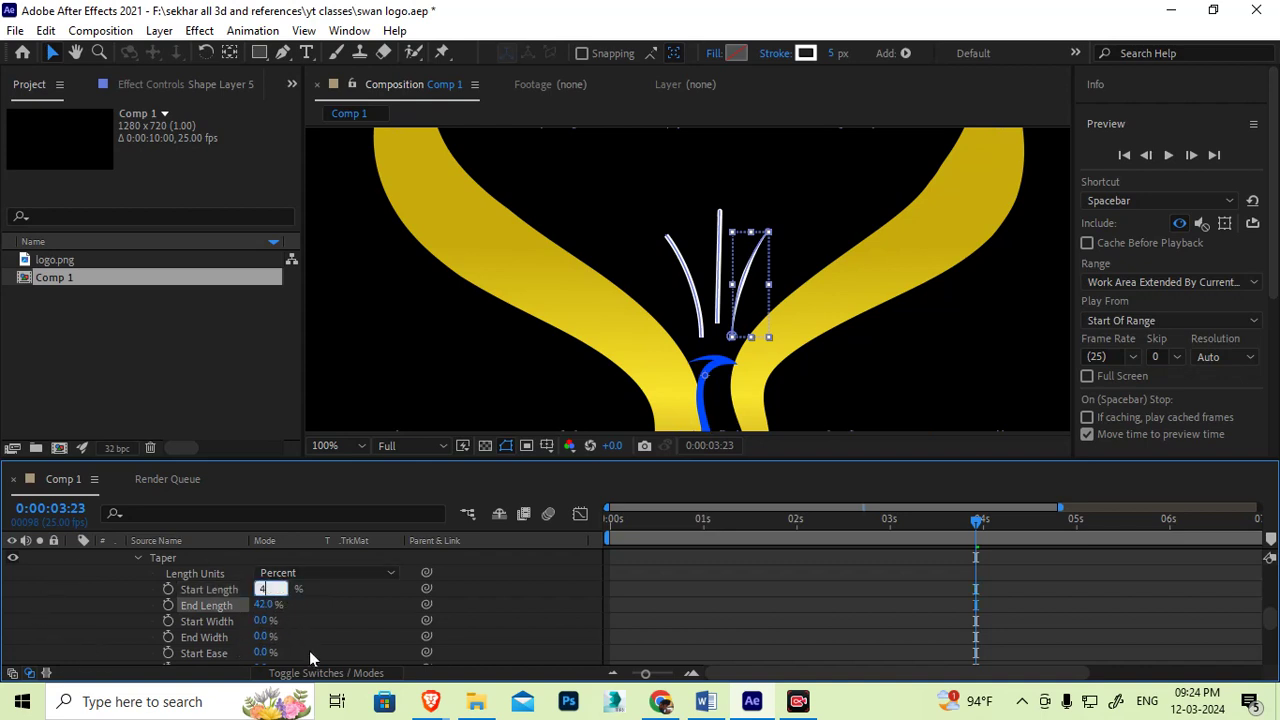
left_click(261, 606)
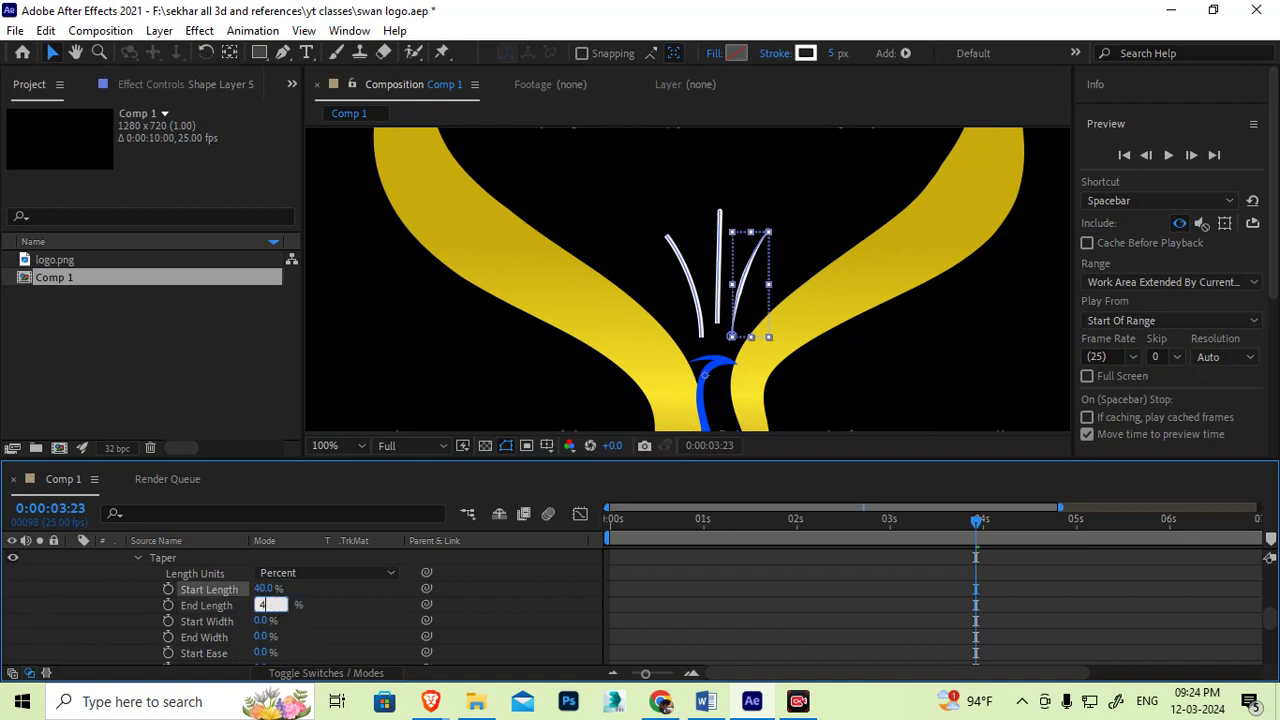
type("40")
key("Return")
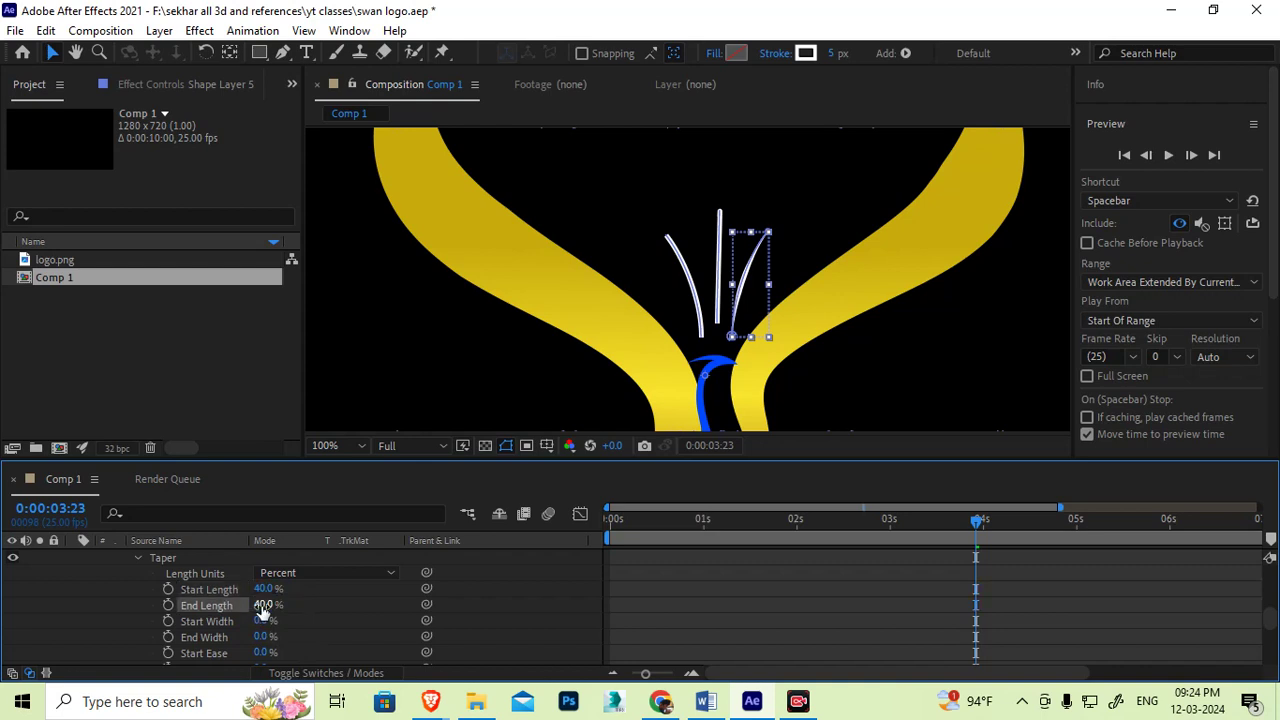
left_click(139, 559)
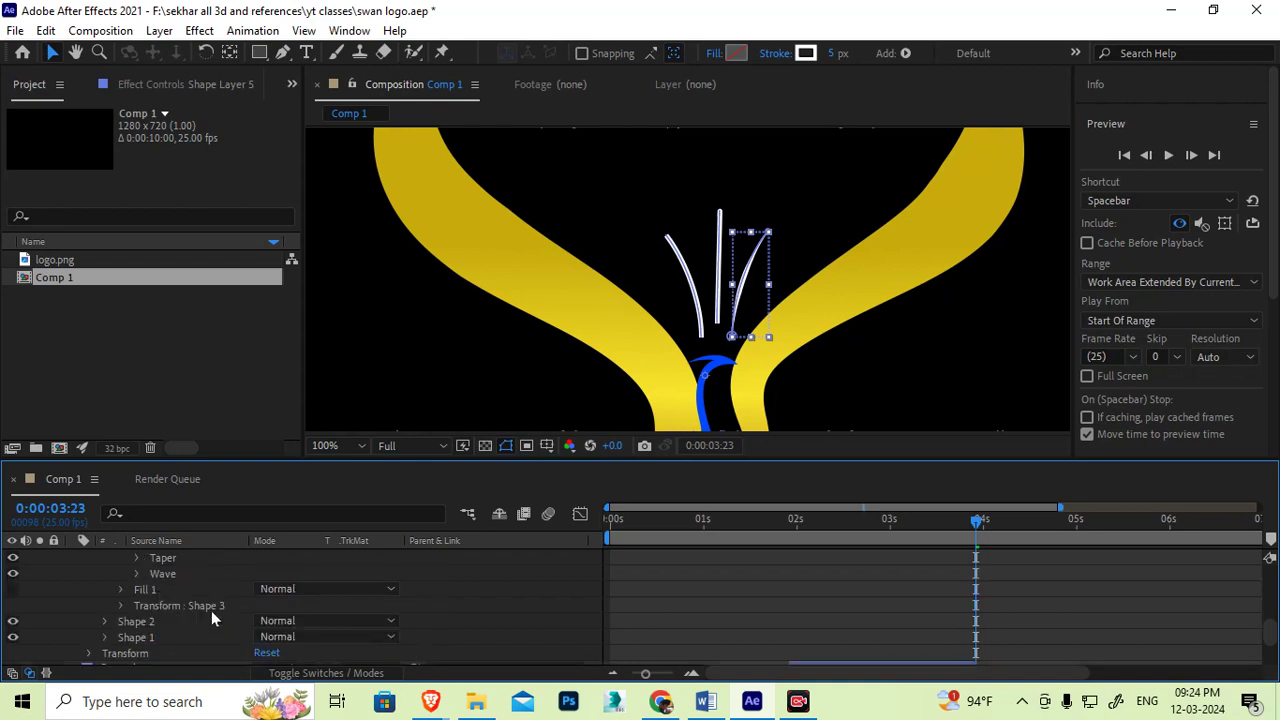
Step: Move the playhead to 0:00:03:24, just after the start of Shape Layer 5
scroll(187, 570, "up", 2)
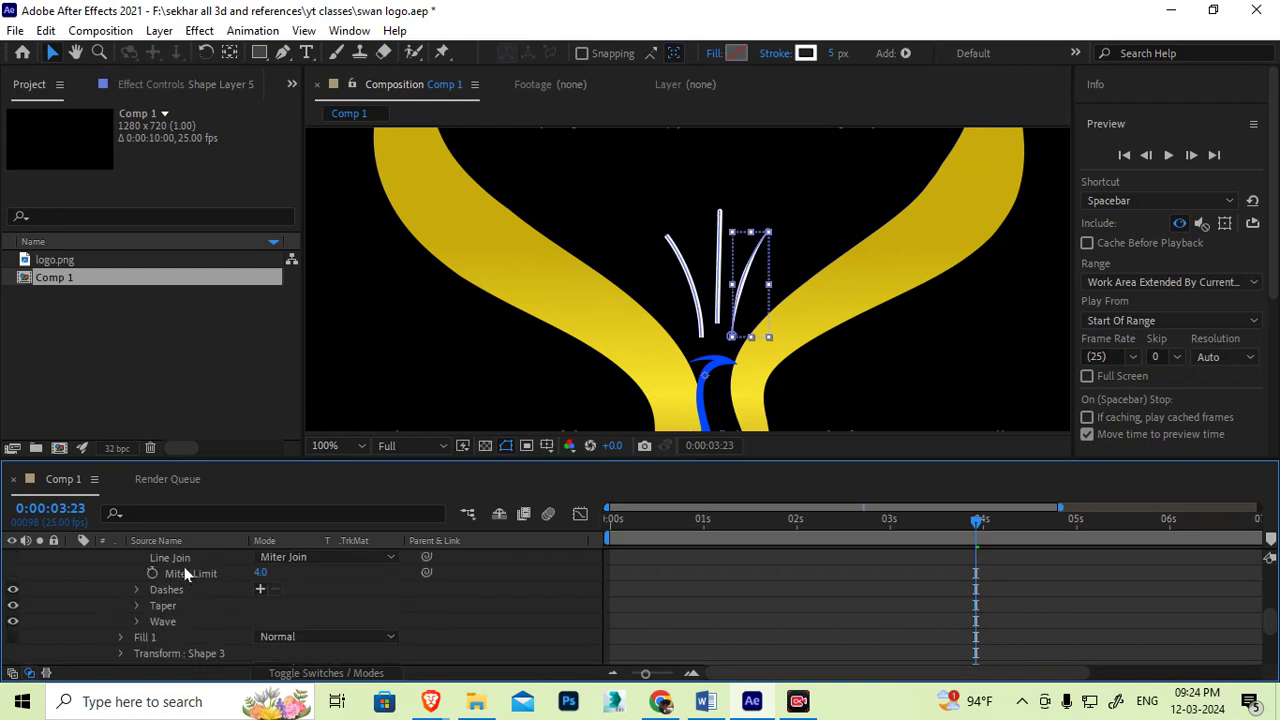
scroll(940, 593, "up", 4)
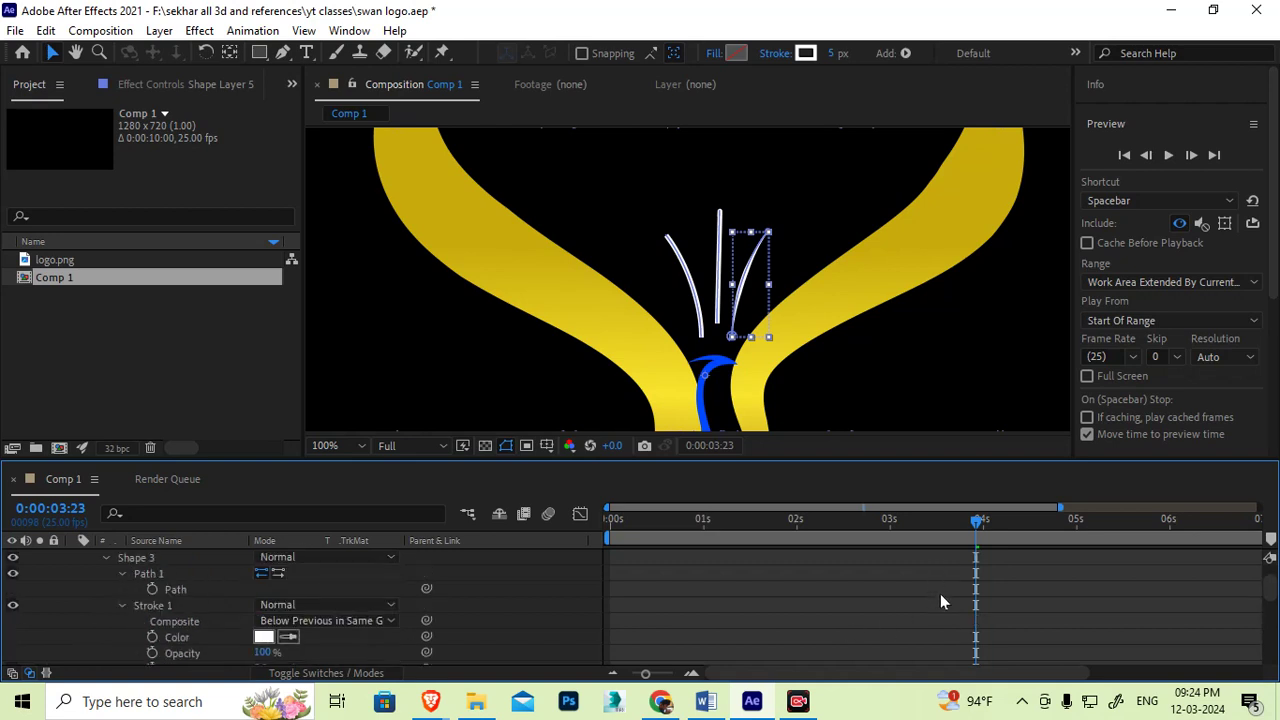
scroll(940, 595, "up", 1)
mouse_move(975, 521)
left_mouse_down()
mouse_move(955, 519)
mouse_move(979, 531)
left_mouse_up()
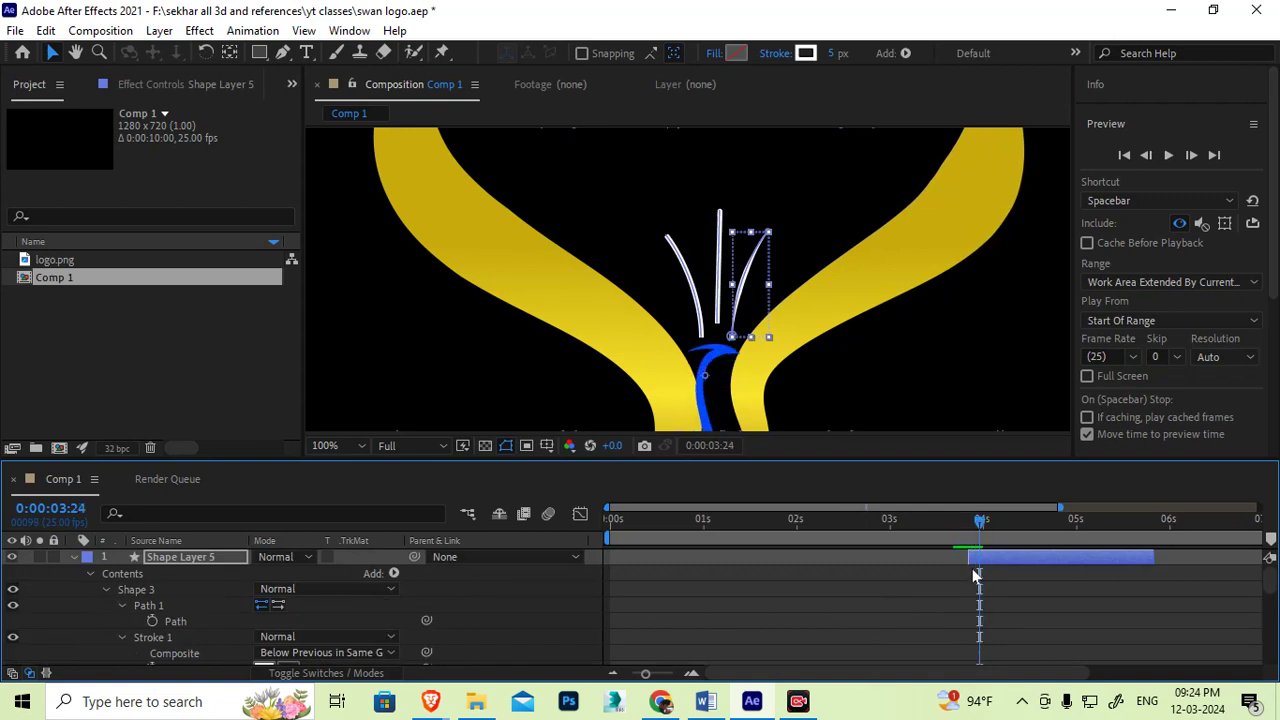
Step: Add one Trim Paths operator to the whole Contents of Shape Layer 5 and reveal its settings
left_click(393, 573)
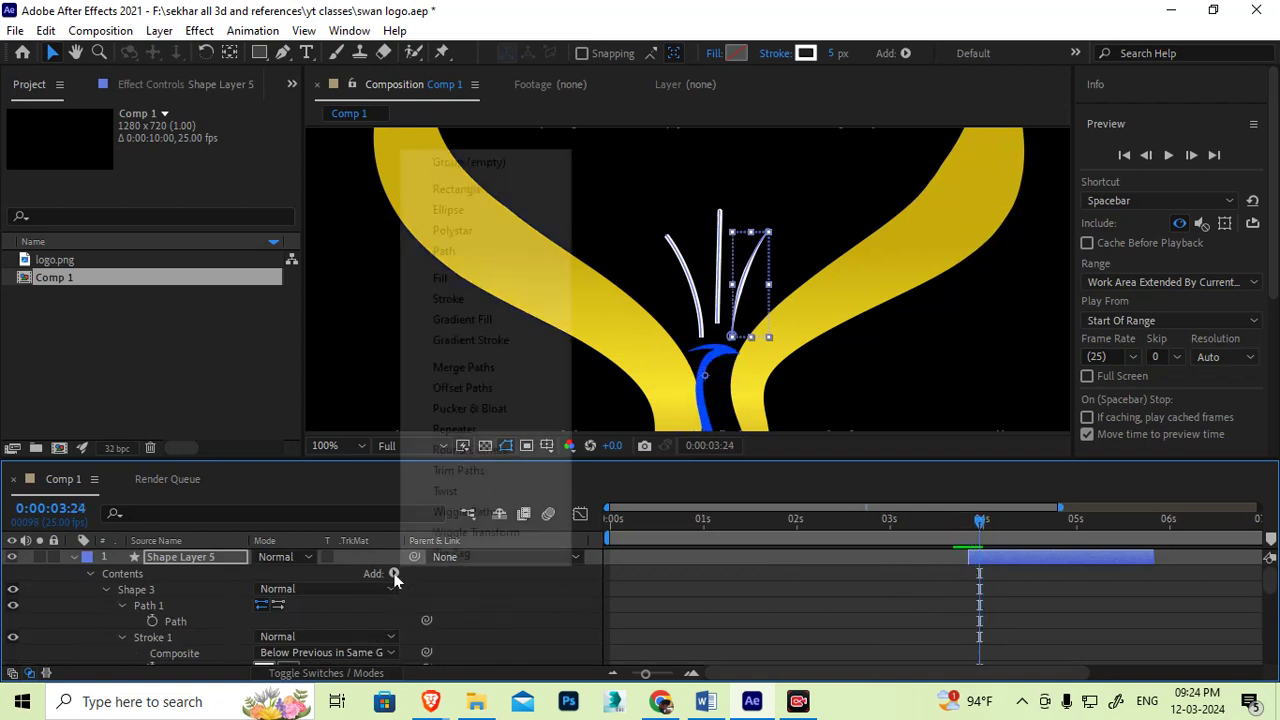
left_click(152, 590)
left_click(152, 589)
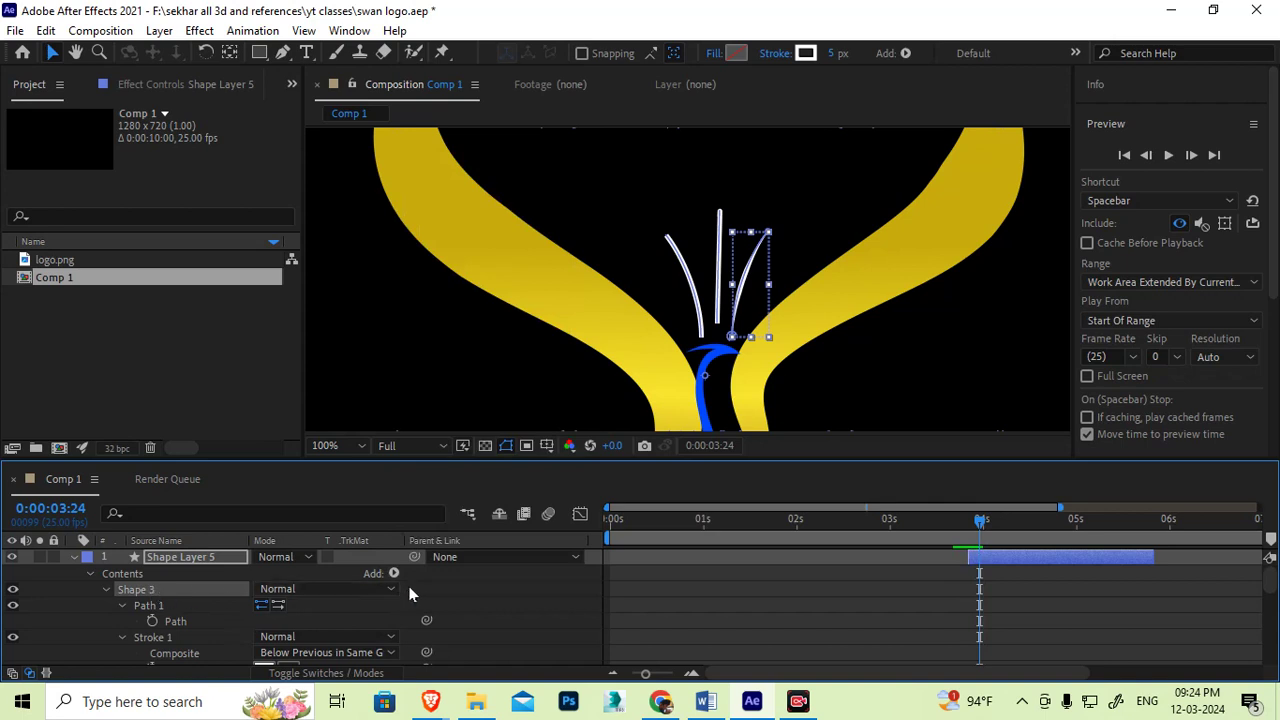
left_click(105, 587)
left_click(142, 575)
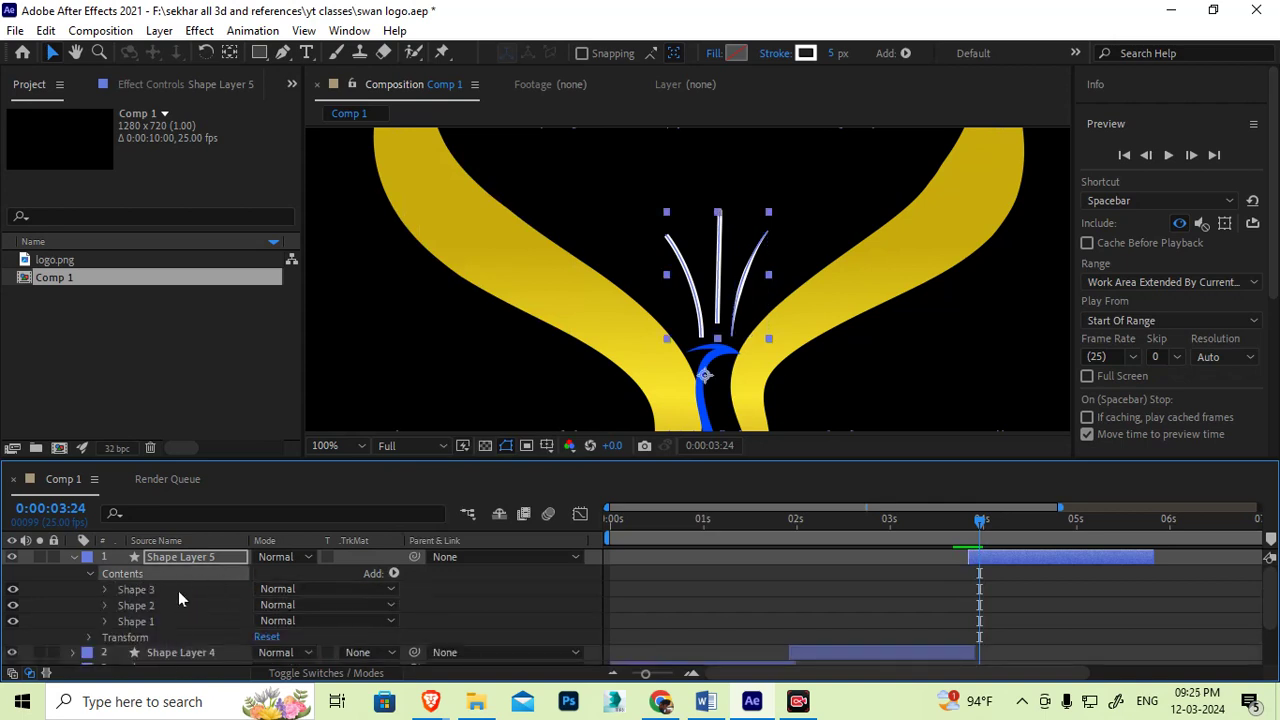
left_click(396, 573)
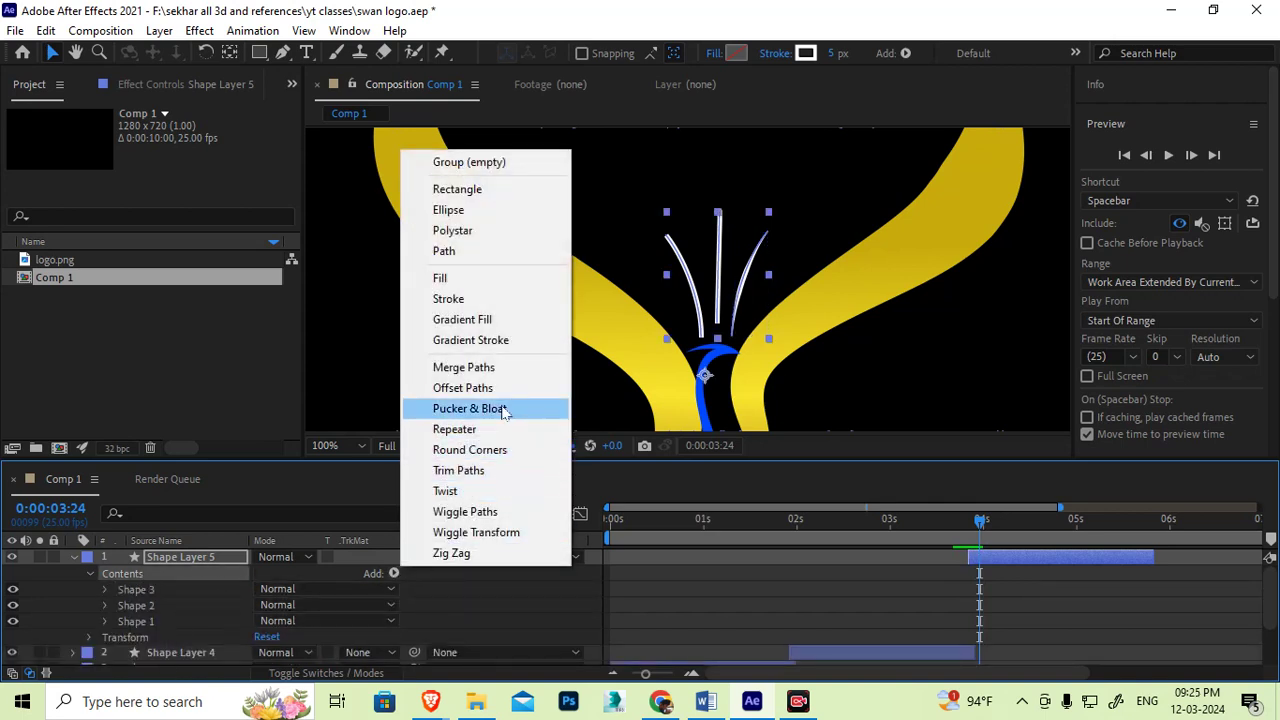
left_click(459, 470)
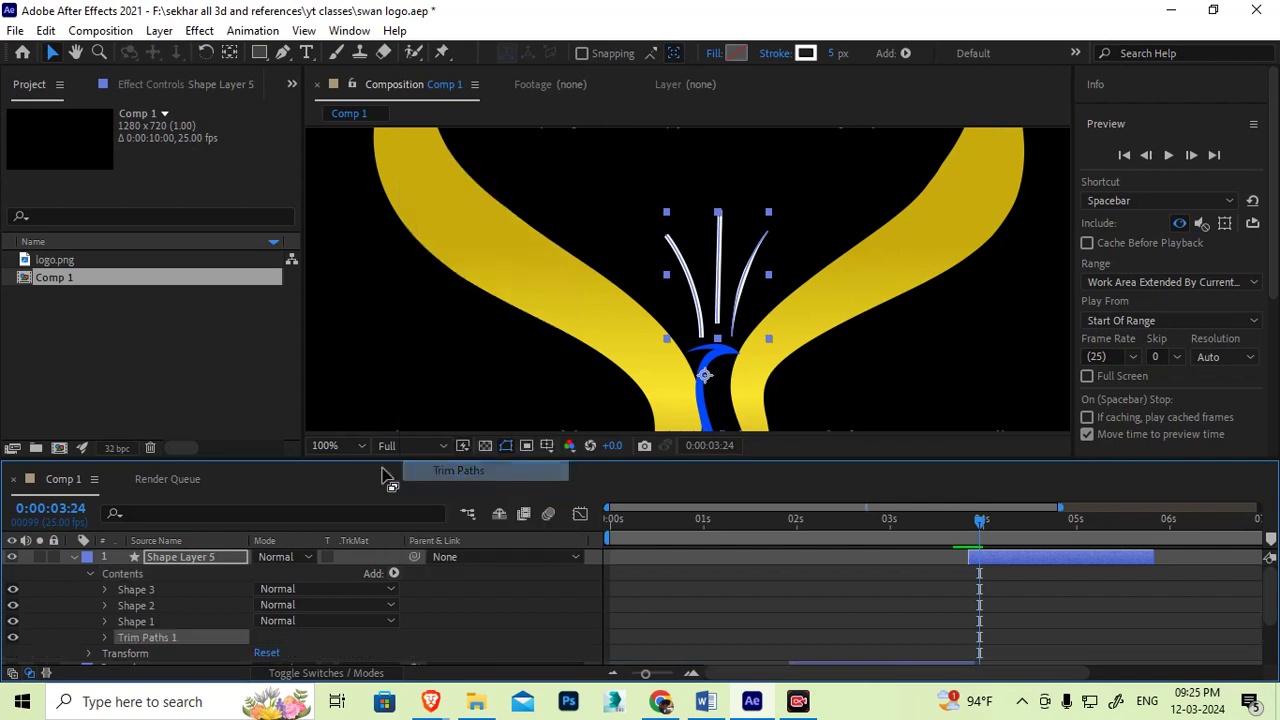
left_click(106, 638)
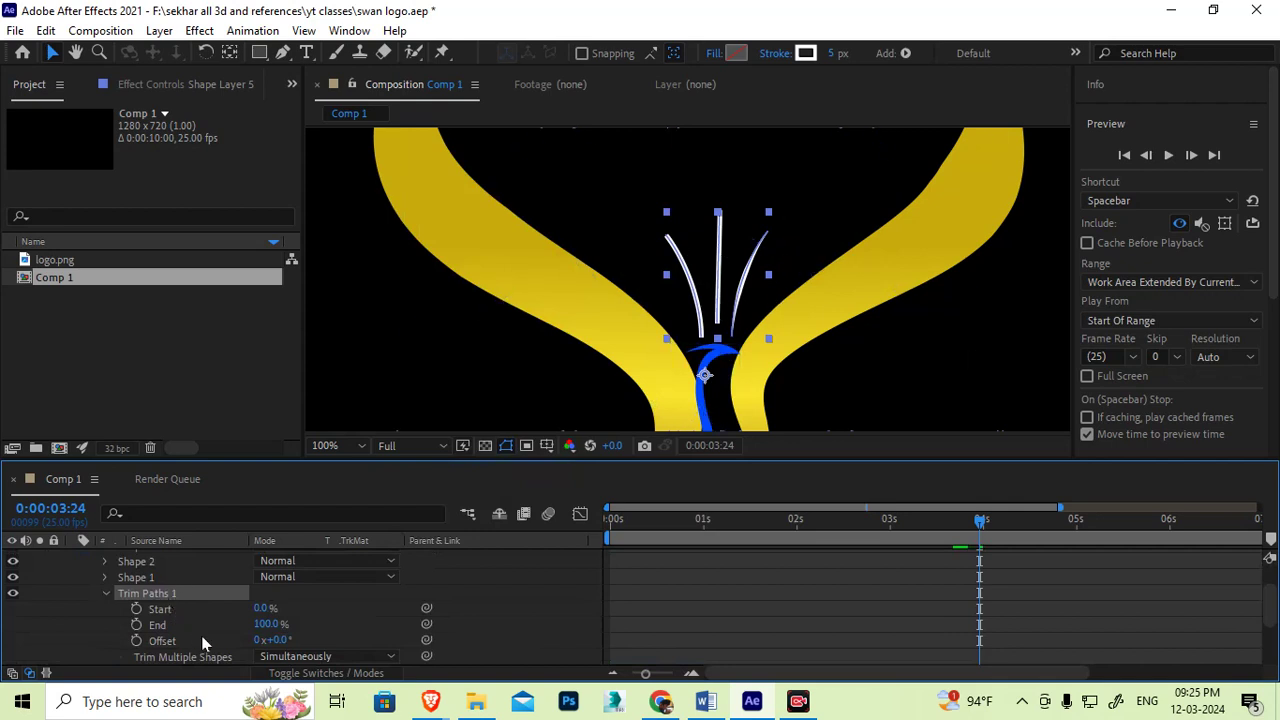
Step: Set the Trim Paths End to 0% and keyframe it at 0:00:03:24
scroll(1010, 608, "up", 2)
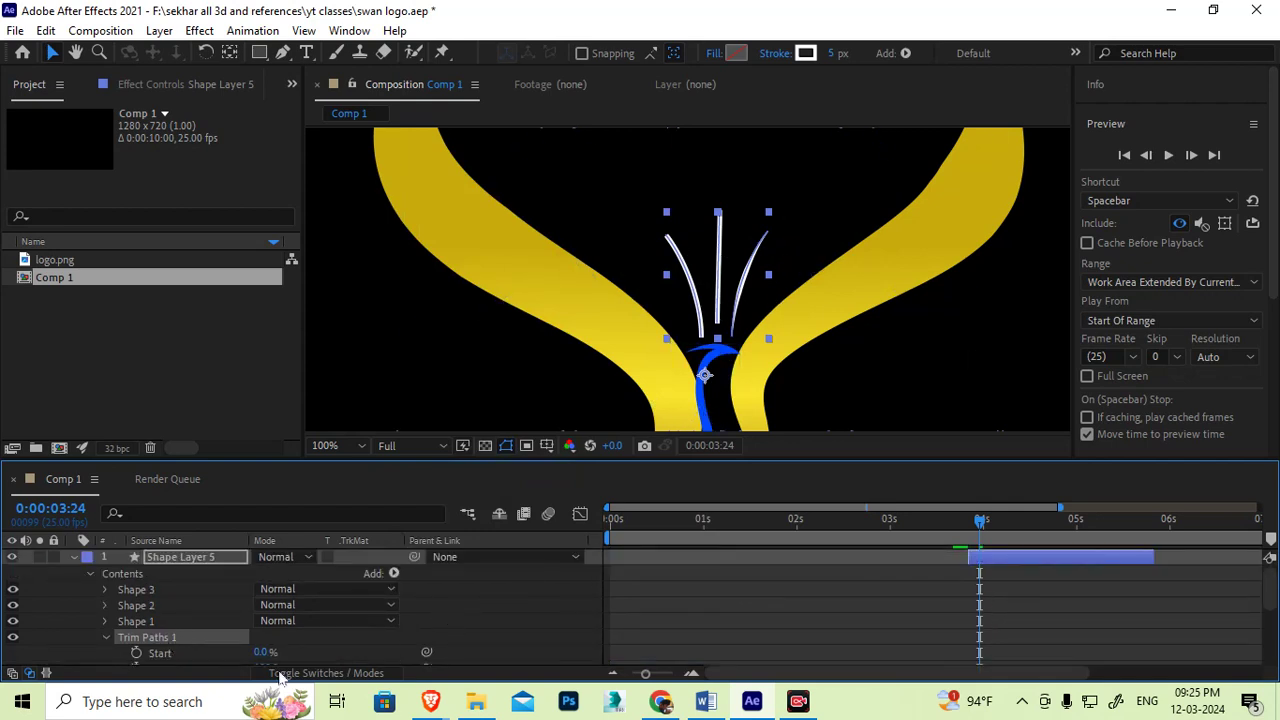
scroll(265, 650, "down", 2)
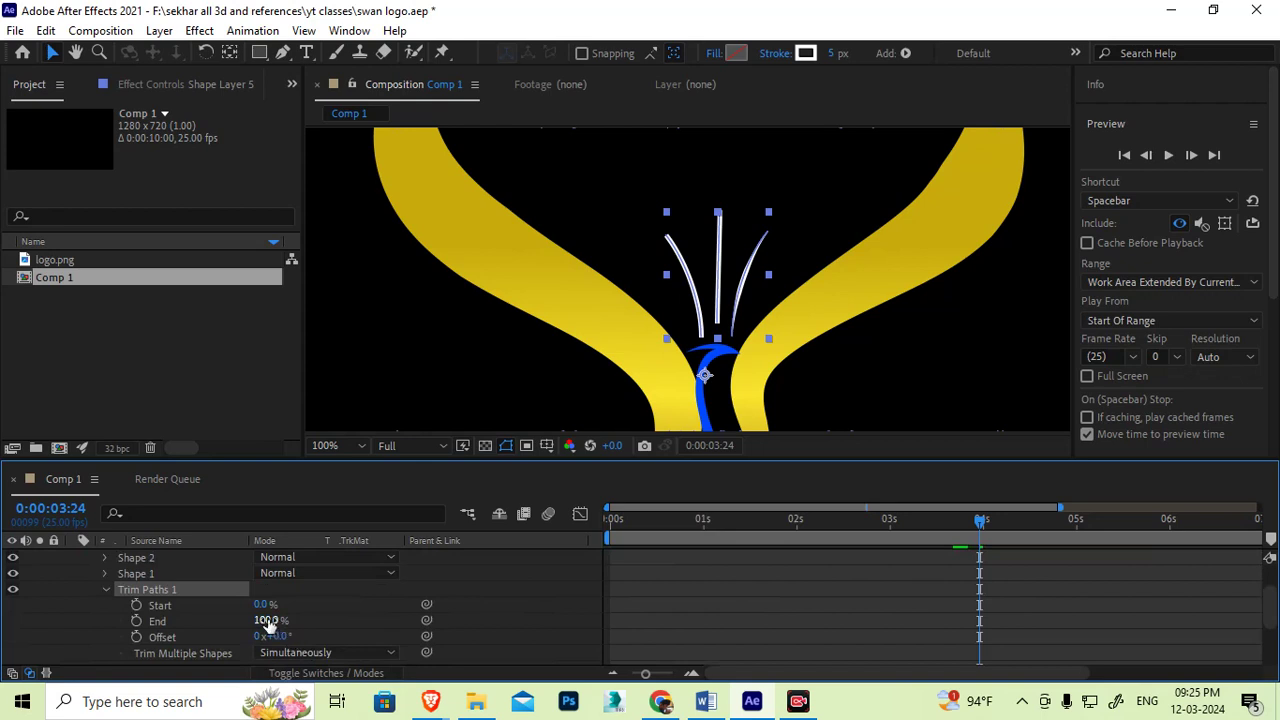
type("0")
key("Return")
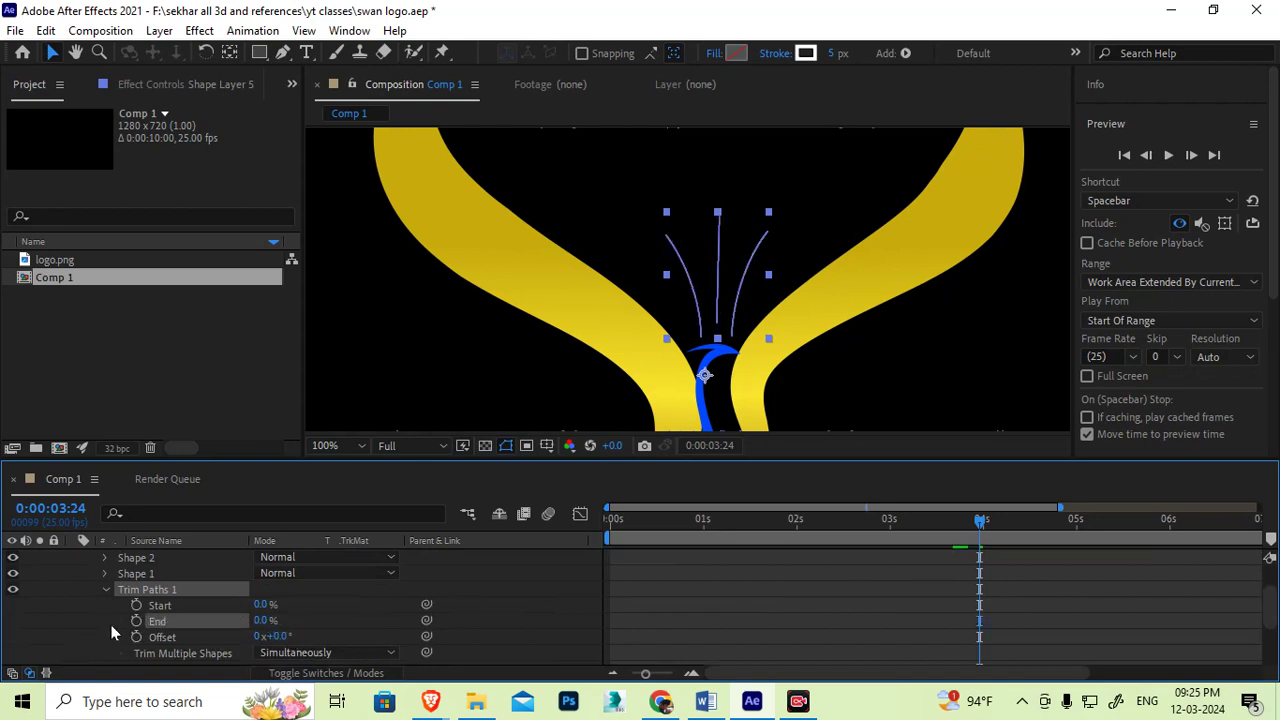
left_click(136, 621)
Step: Keyframe the Trim Paths End at 100% at 0:00:04:08
left_click_drag(981, 527, 1015, 530)
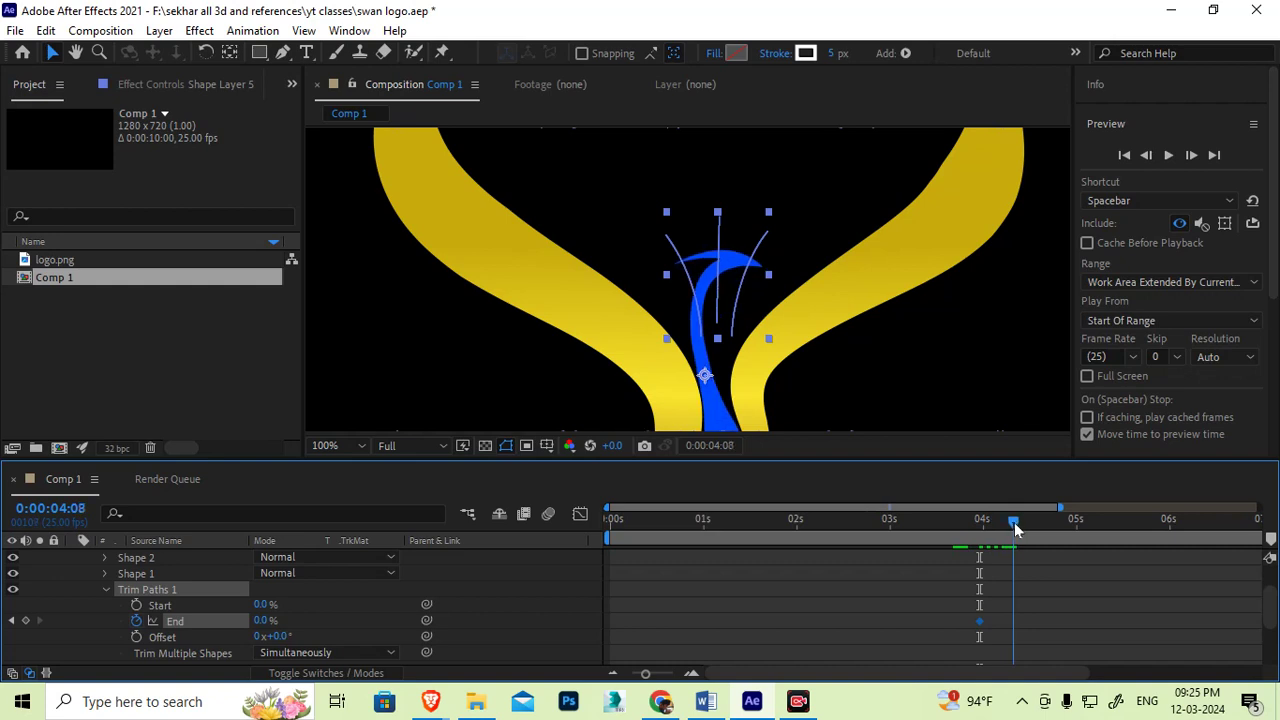
left_click(262, 620)
type("25")
key("Return")
left_click_drag(296, 620, 372, 609)
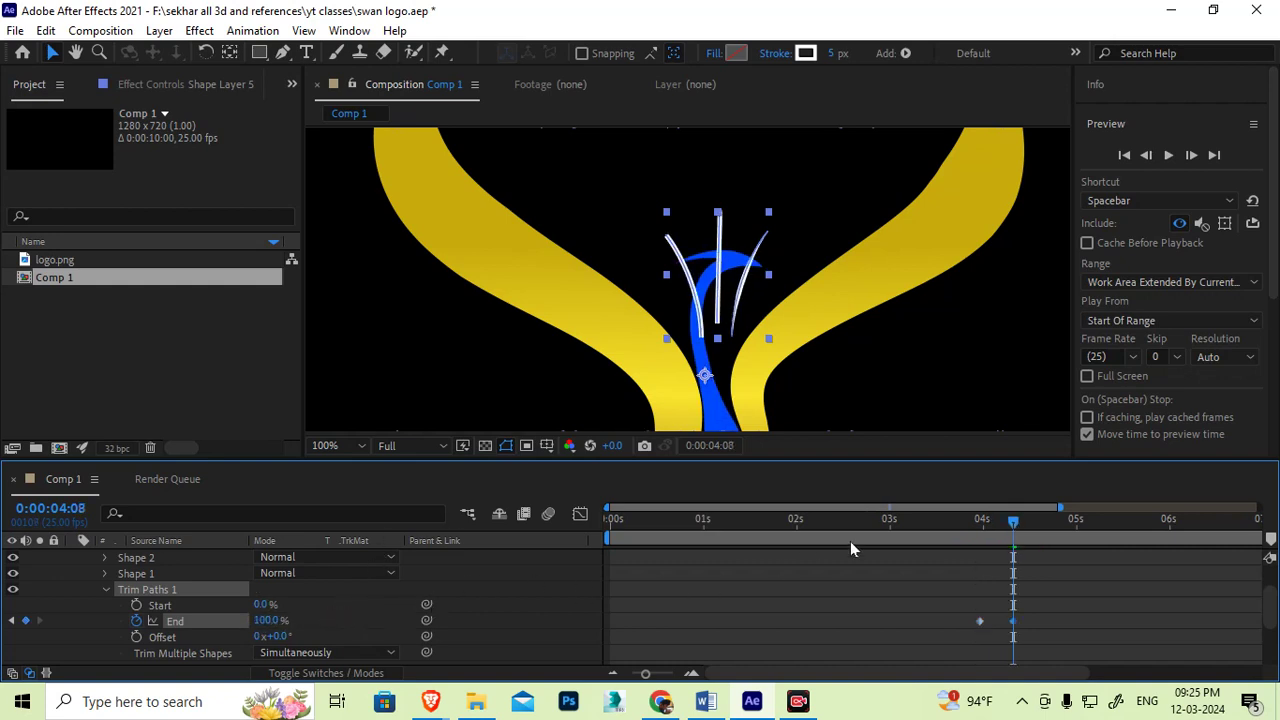
Step: Keyframe the Trim Paths Start at 0% at 0:00:04:04 and at 100% at 0:00:04:11
left_click(692, 673)
left_click(692, 673)
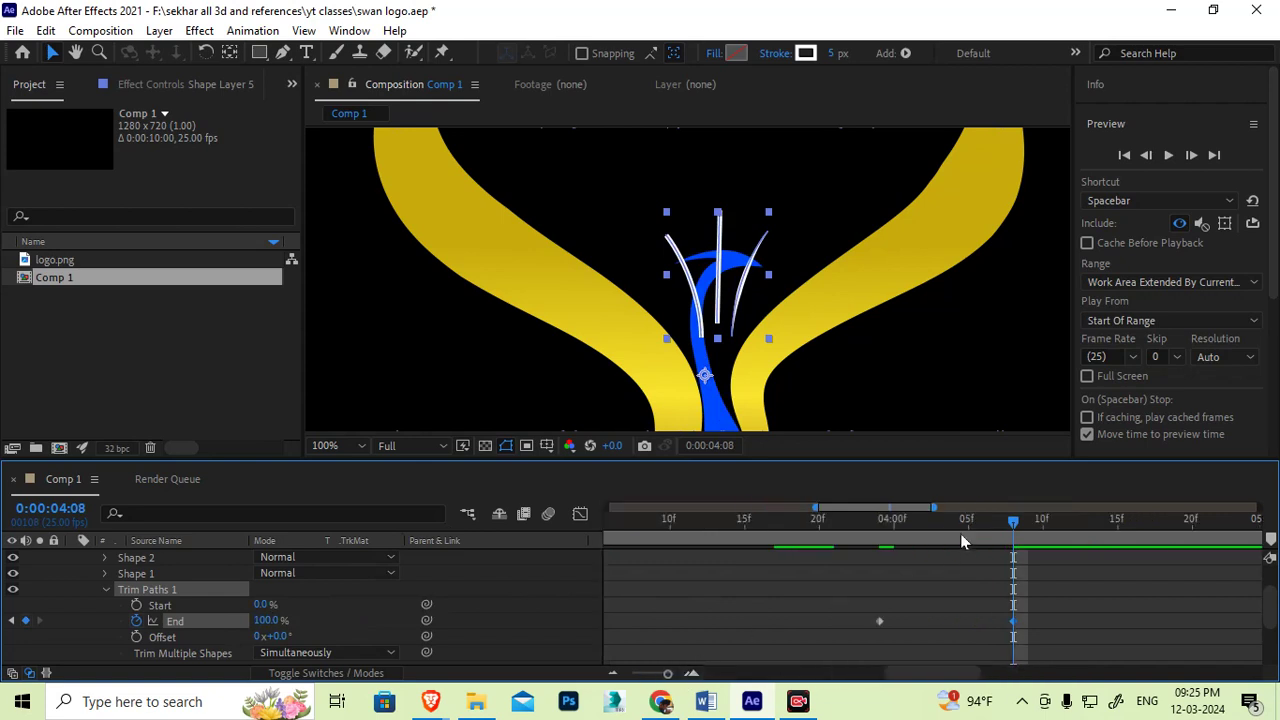
left_click(945, 525)
left_click_drag(945, 524, 954, 524)
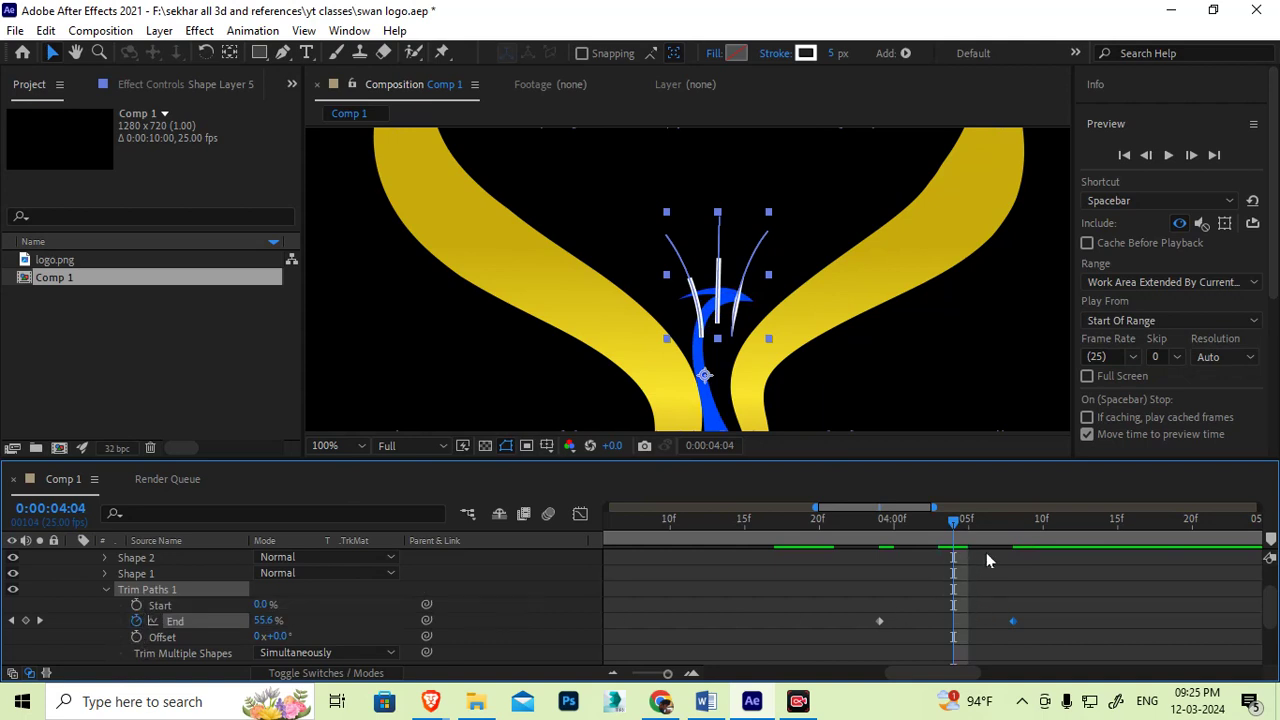
left_click(136, 605)
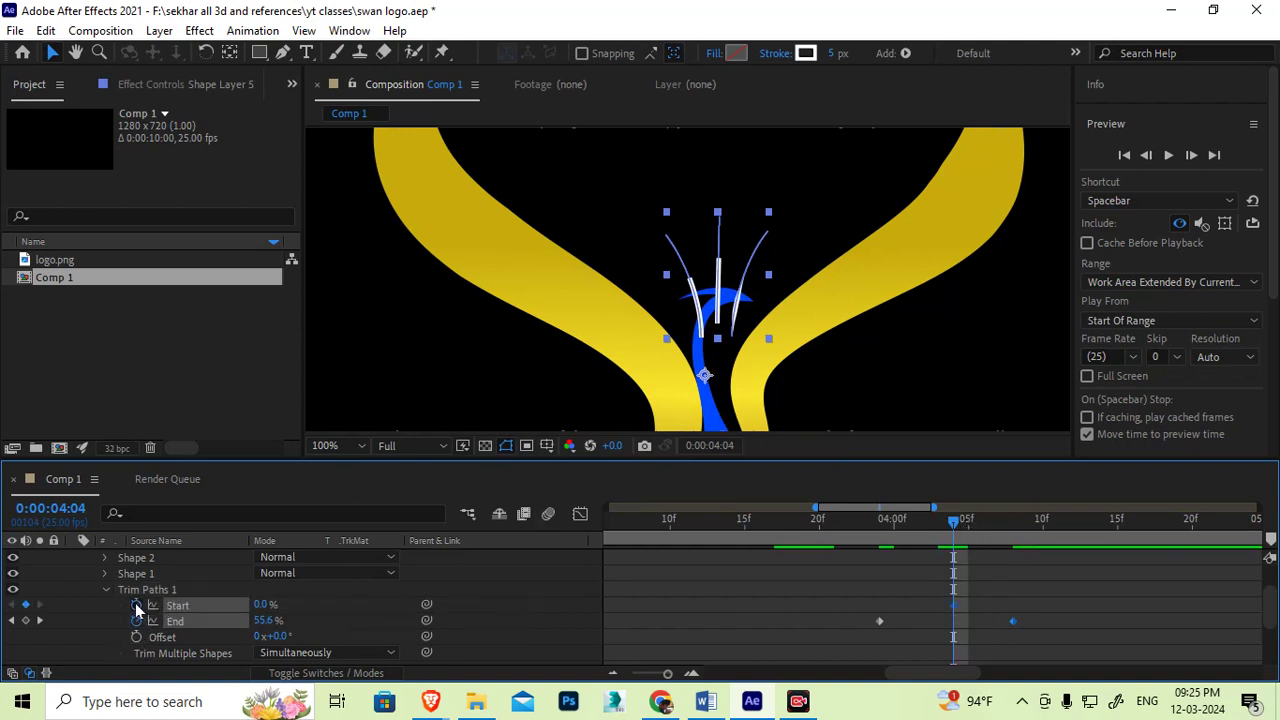
left_click_drag(968, 524, 1064, 524)
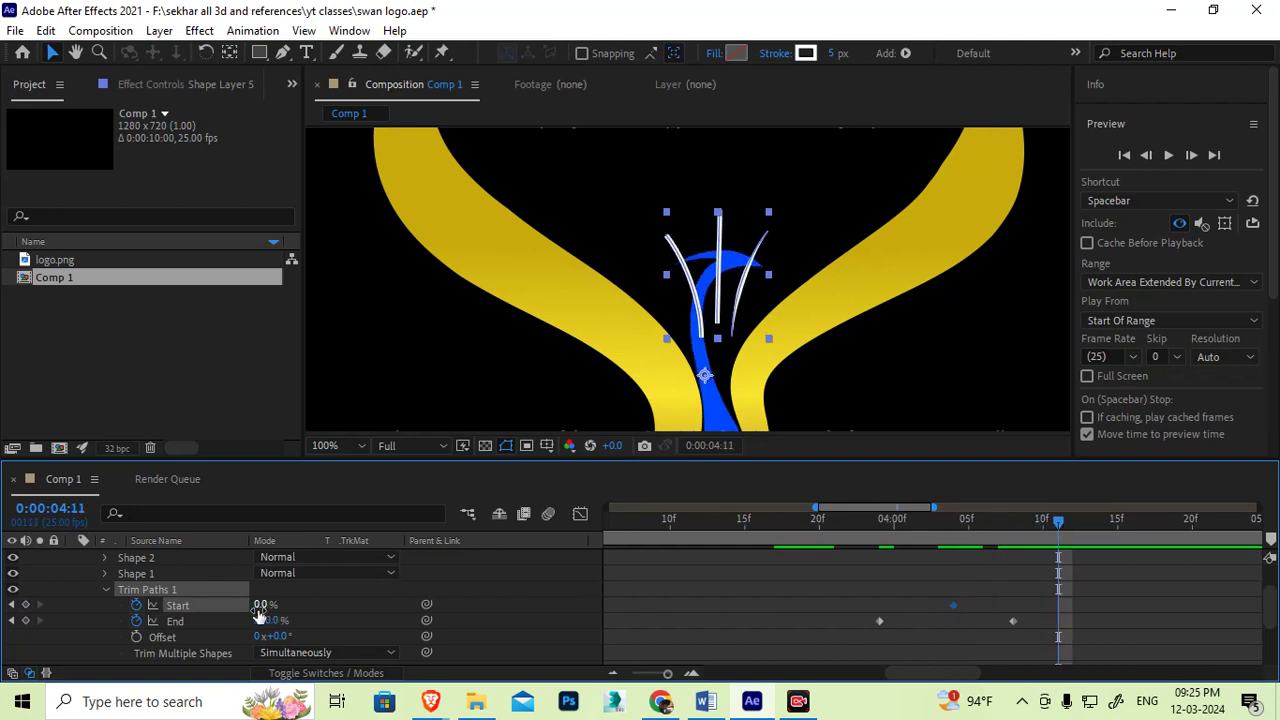
left_click_drag(262, 605, 412, 593)
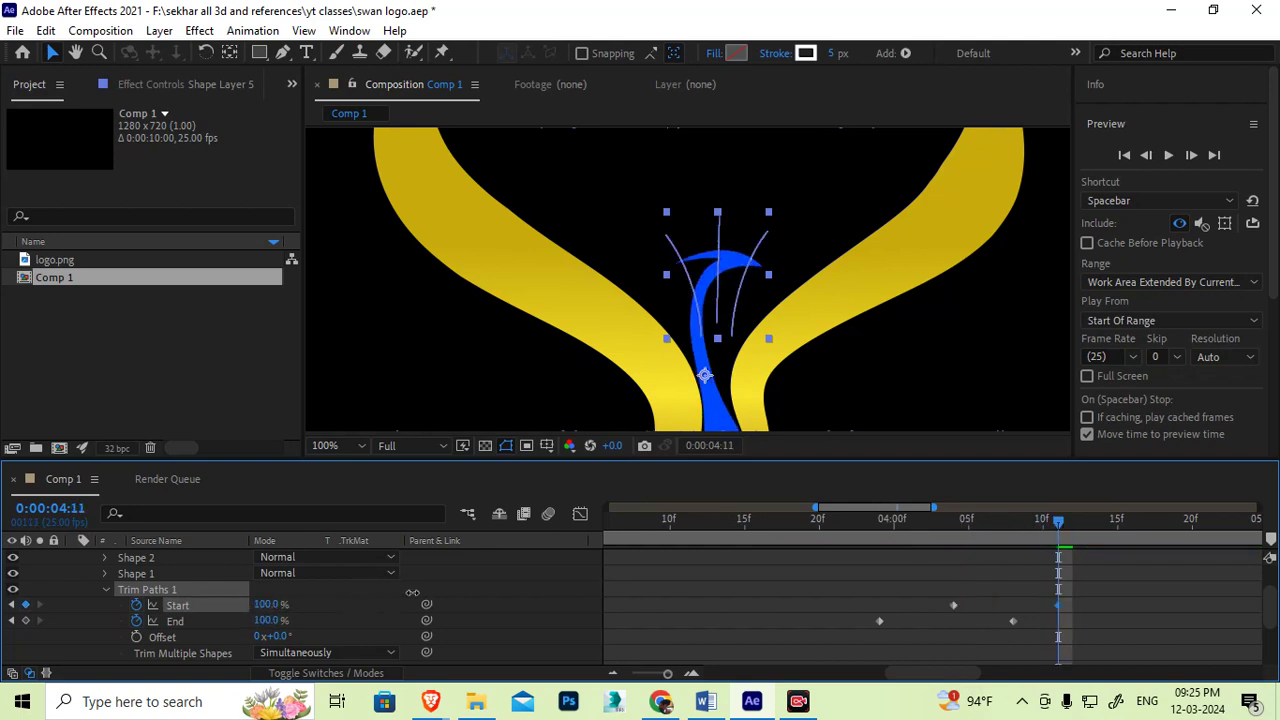
Step: Shift both Start keyframes and the last End keyframe one frame earlier, so Start begins at 0:00:04:03
mouse_move(894, 524)
left_mouse_down()
mouse_move(882, 526)
mouse_move(937, 522)
mouse_move(938, 533)
left_mouse_up()
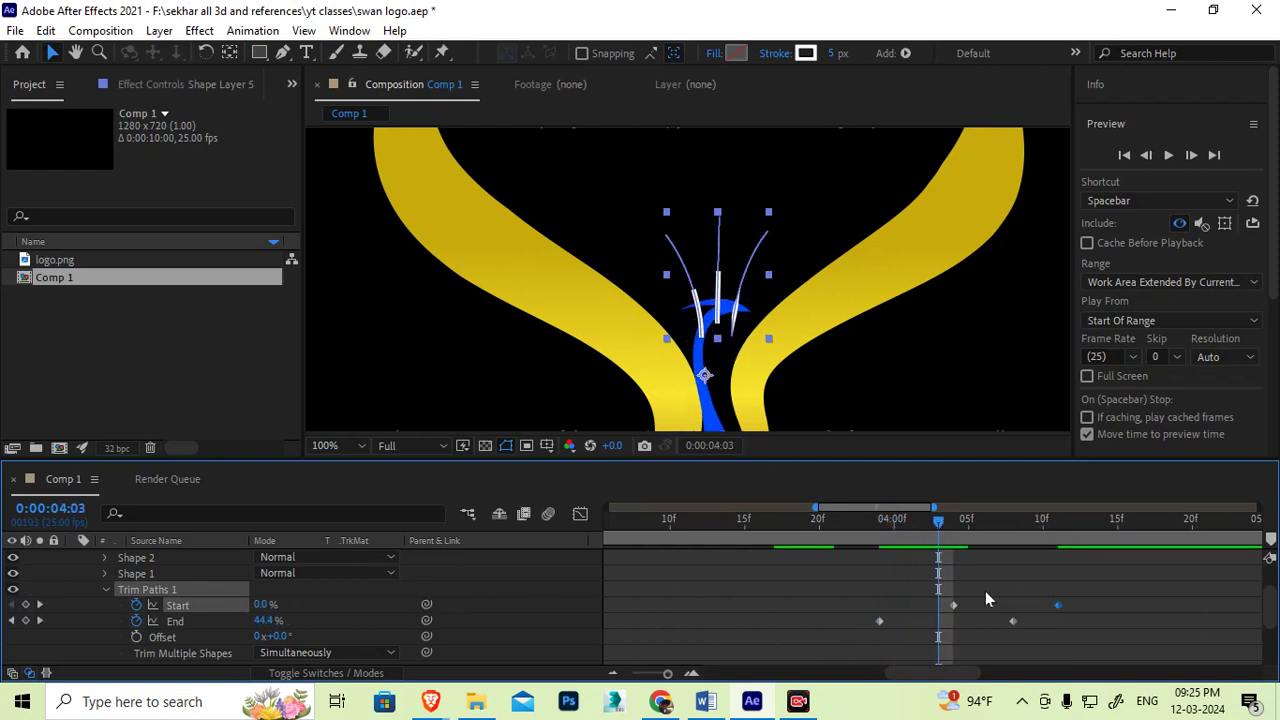
left_click_drag(1109, 585, 952, 650)
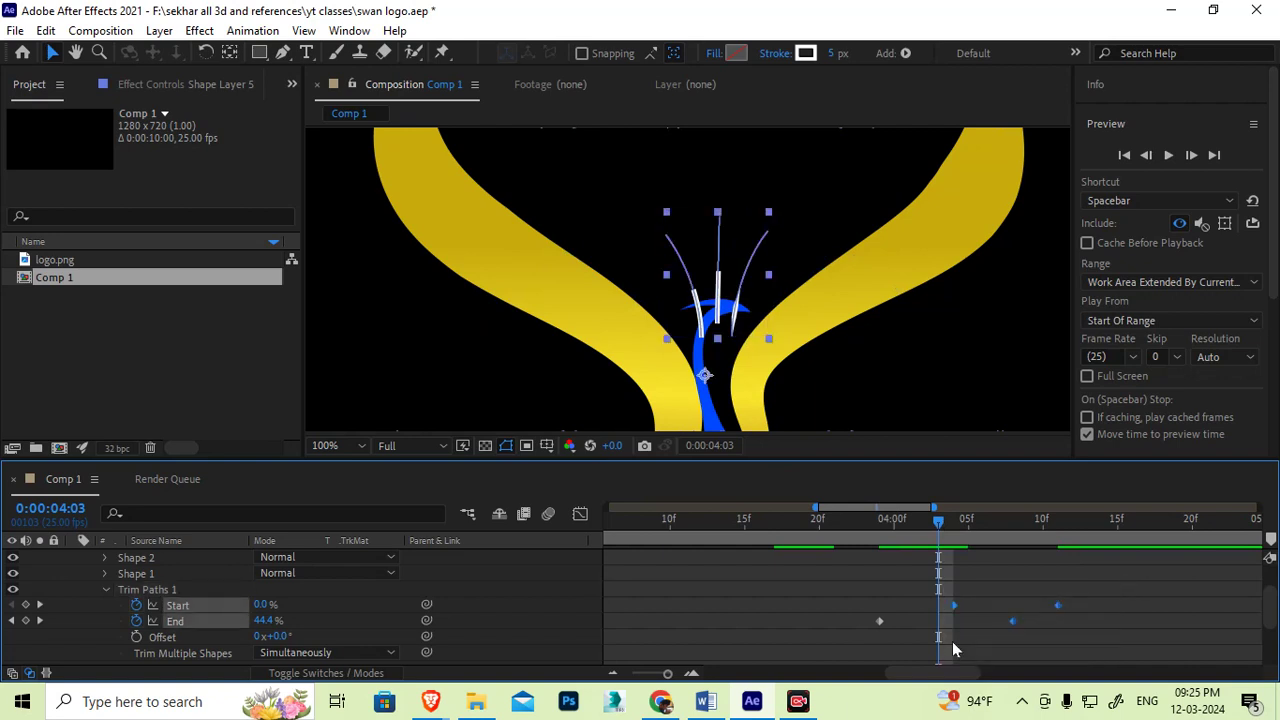
left_click_drag(951, 606, 940, 606)
left_click_drag(1088, 574, 866, 656)
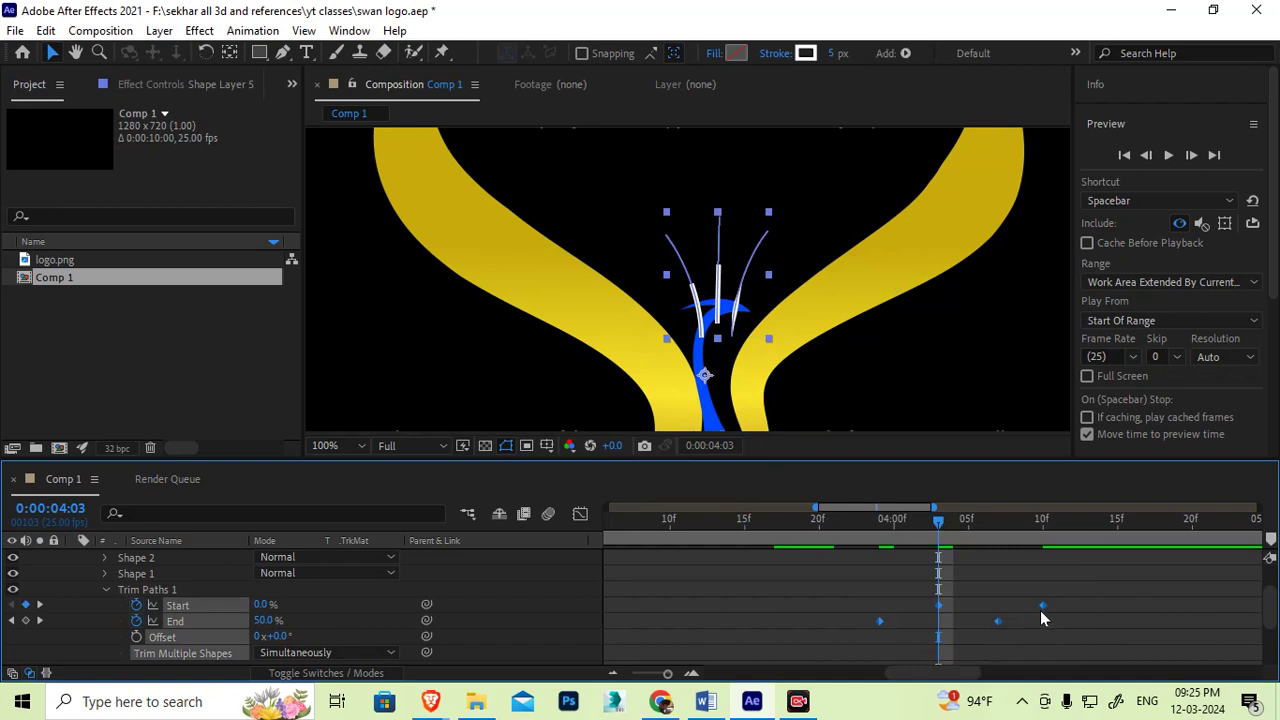
left_click(997, 622)
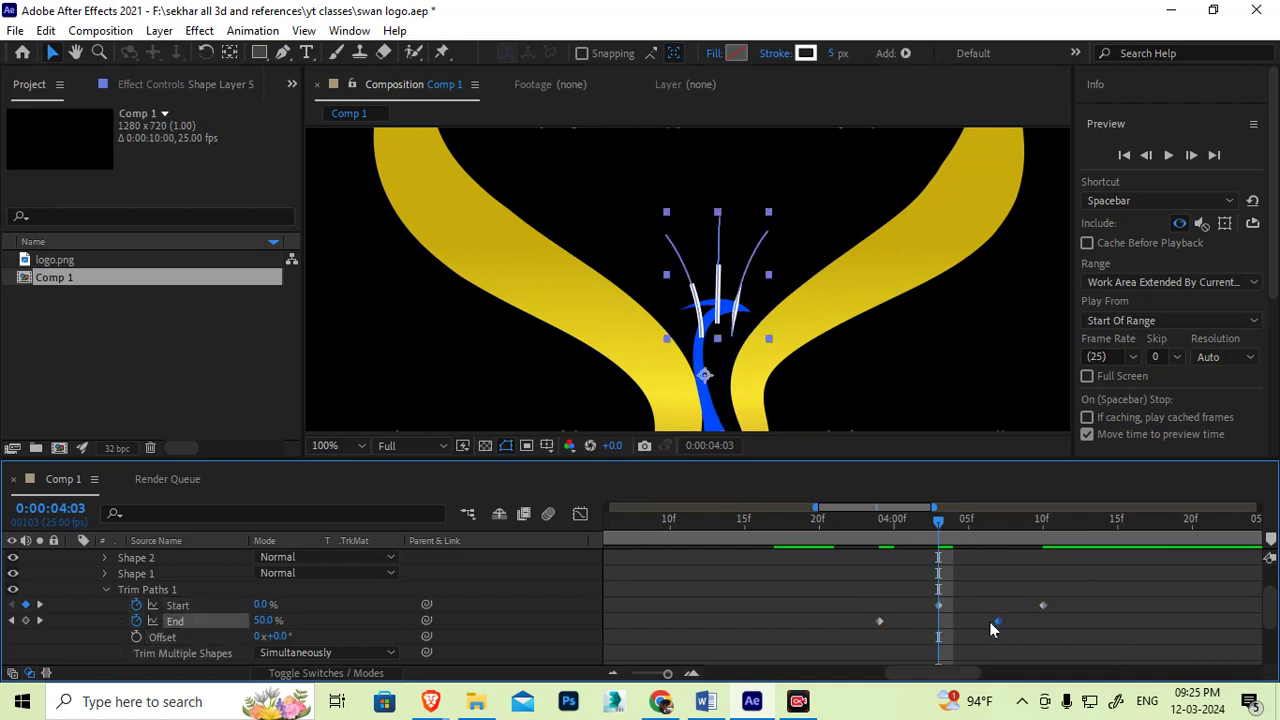
Step: Compress all Trim Paths keyframes proportionally from 0:00:03:24, bringing the last Start keyframe to 0:00:04:07
left_click_drag(838, 575, 1097, 647)
left_click(877, 520)
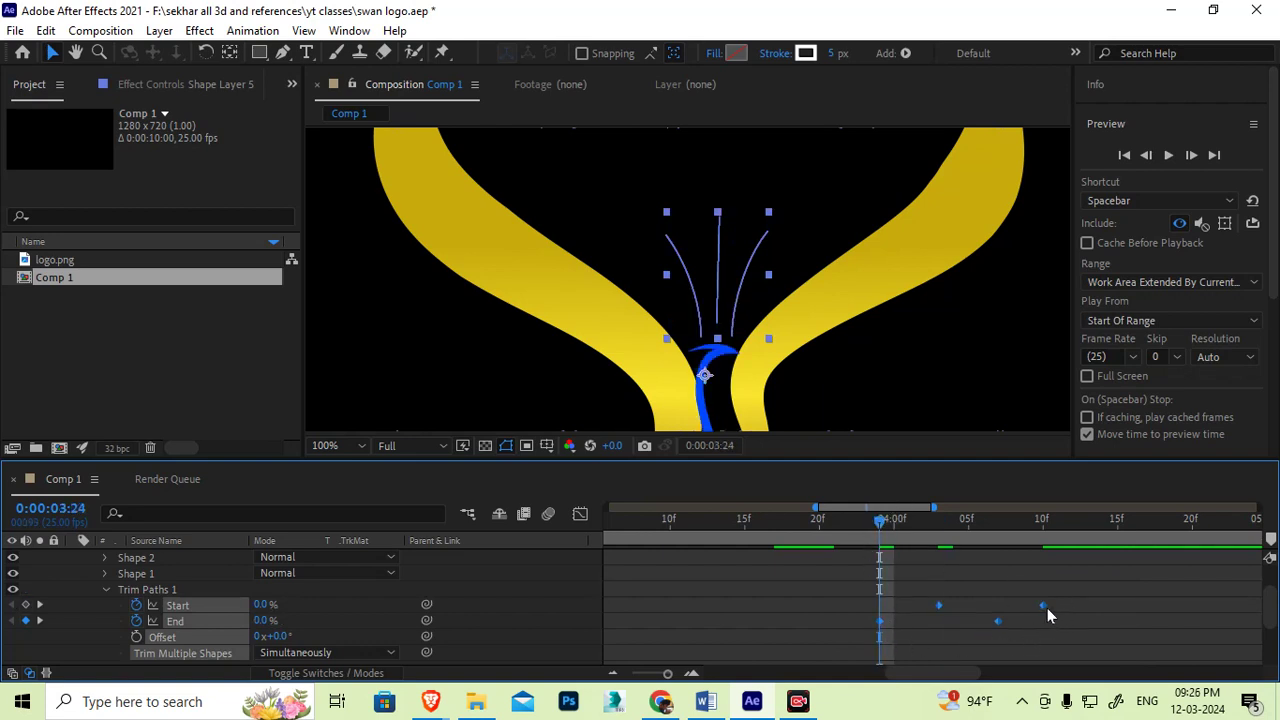
left_click_drag(1047, 608, 1016, 625)
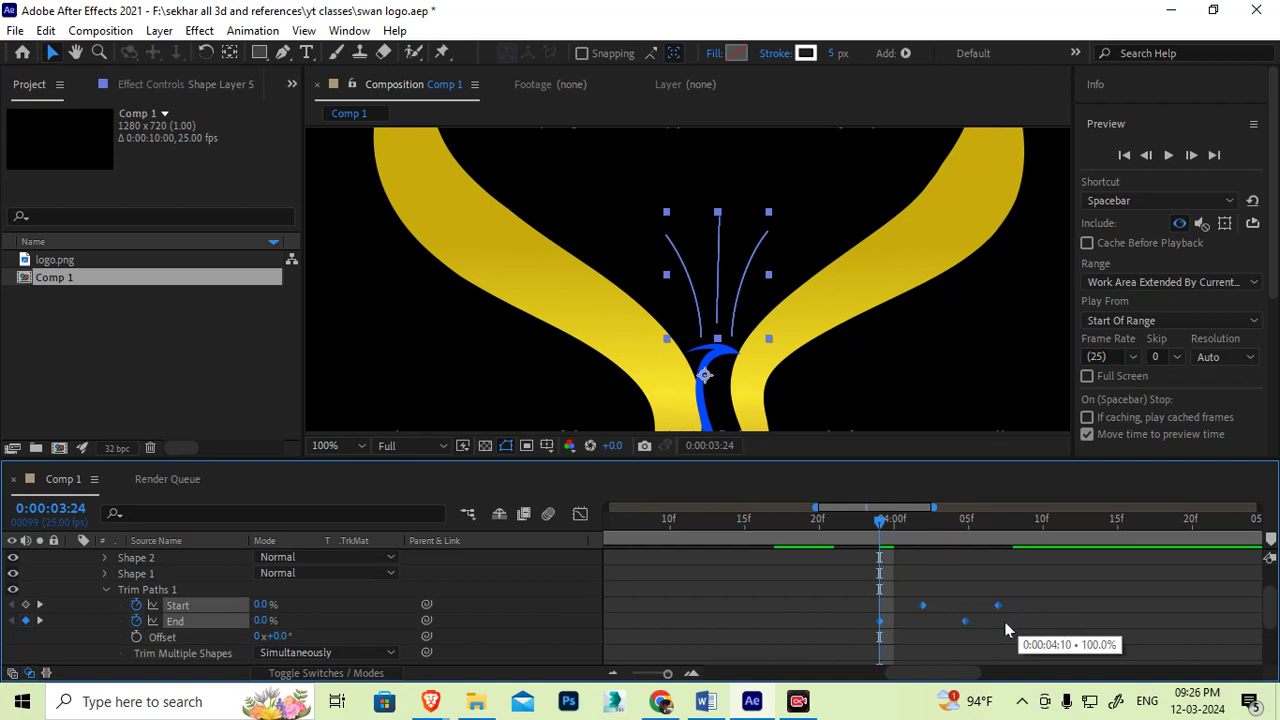
Step: Shift all Trim Paths keyframes two frames earlier, so the first End keyframe falls at 0:00:03:22
mouse_move(882, 521)
left_mouse_down()
mouse_move(991, 519)
mouse_move(887, 546)
left_mouse_up()
left_click_drag(878, 621, 861, 626)
mouse_move(885, 516)
left_mouse_down()
mouse_move(859, 539)
mouse_move(920, 545)
mouse_move(907, 552)
left_mouse_up()
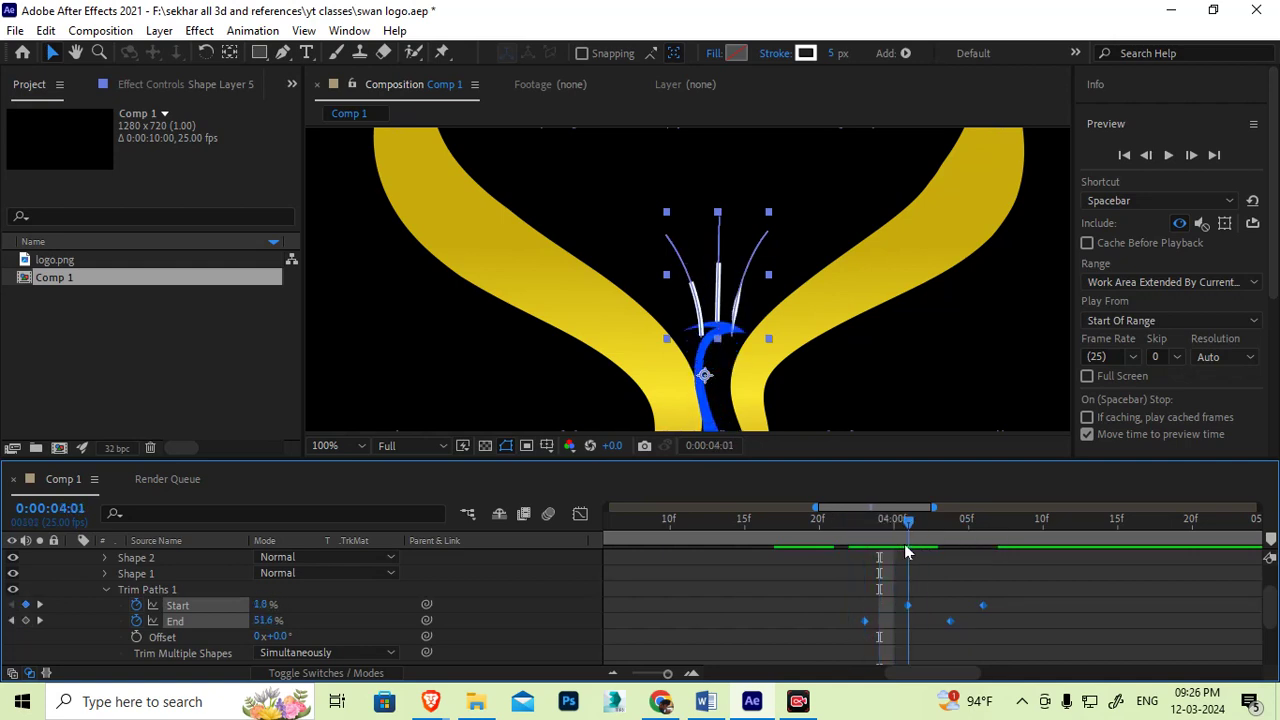
left_click_drag(864, 619, 851, 630)
Step: Hide the shape path outlines in the composition view and preview the strokes up to 0:00:04:03
mouse_move(908, 524)
left_mouse_down()
mouse_move(837, 563)
mouse_move(988, 539)
mouse_move(872, 565)
mouse_move(937, 562)
mouse_move(910, 580)
left_mouse_up()
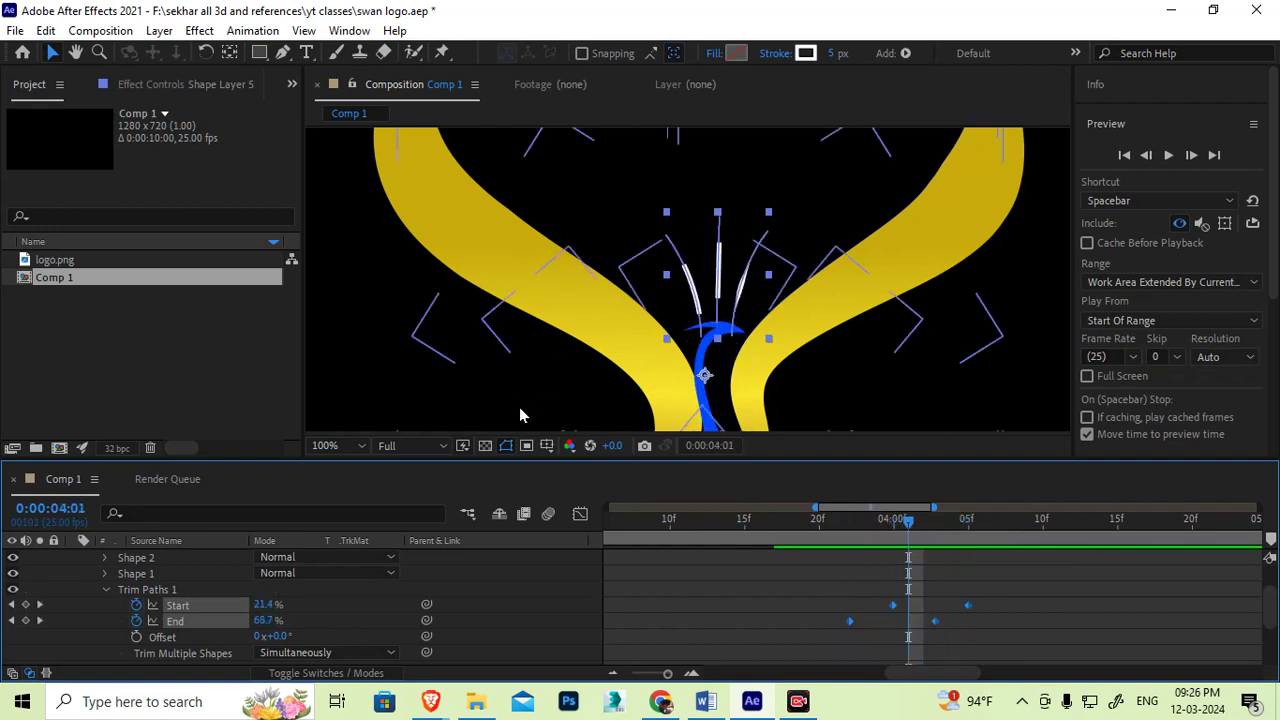
left_click(508, 448)
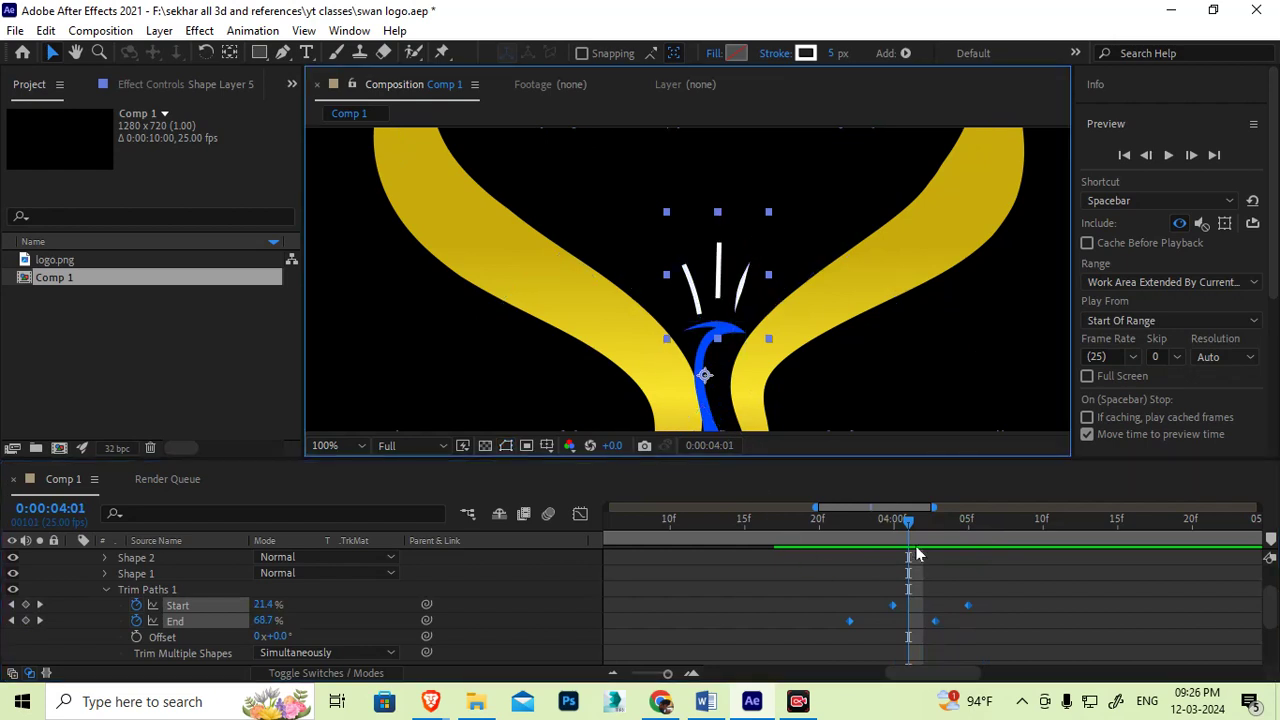
mouse_move(908, 530)
left_mouse_down()
mouse_move(866, 533)
mouse_move(936, 532)
left_mouse_up()
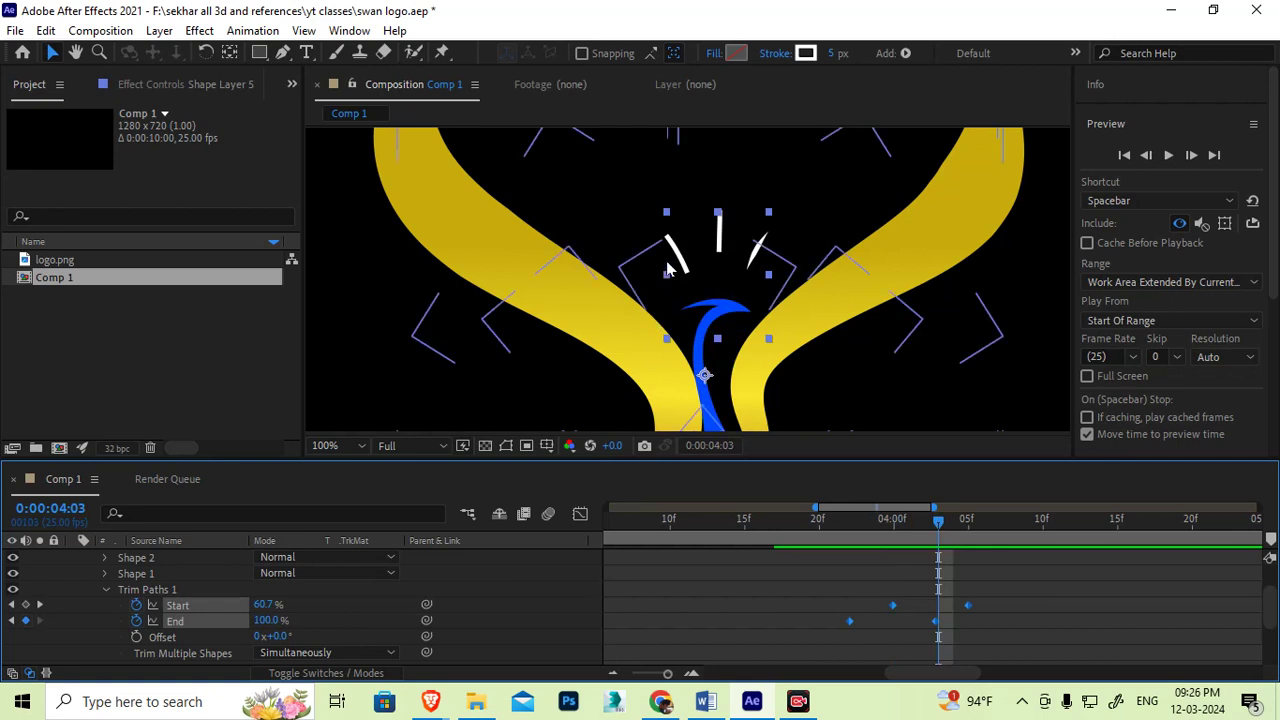
Step: Set the taper Start Length and End Length of the middle stroke in Shape 1 both to 40%
left_click(105, 589)
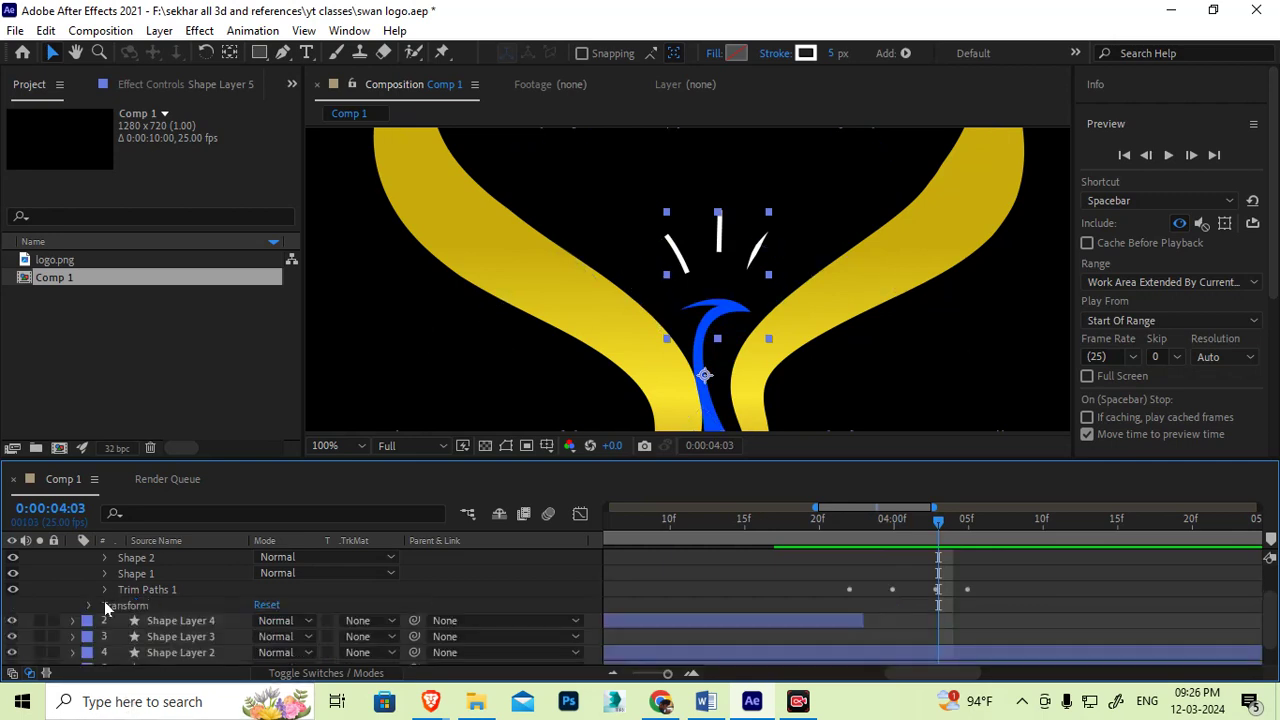
left_click(105, 574)
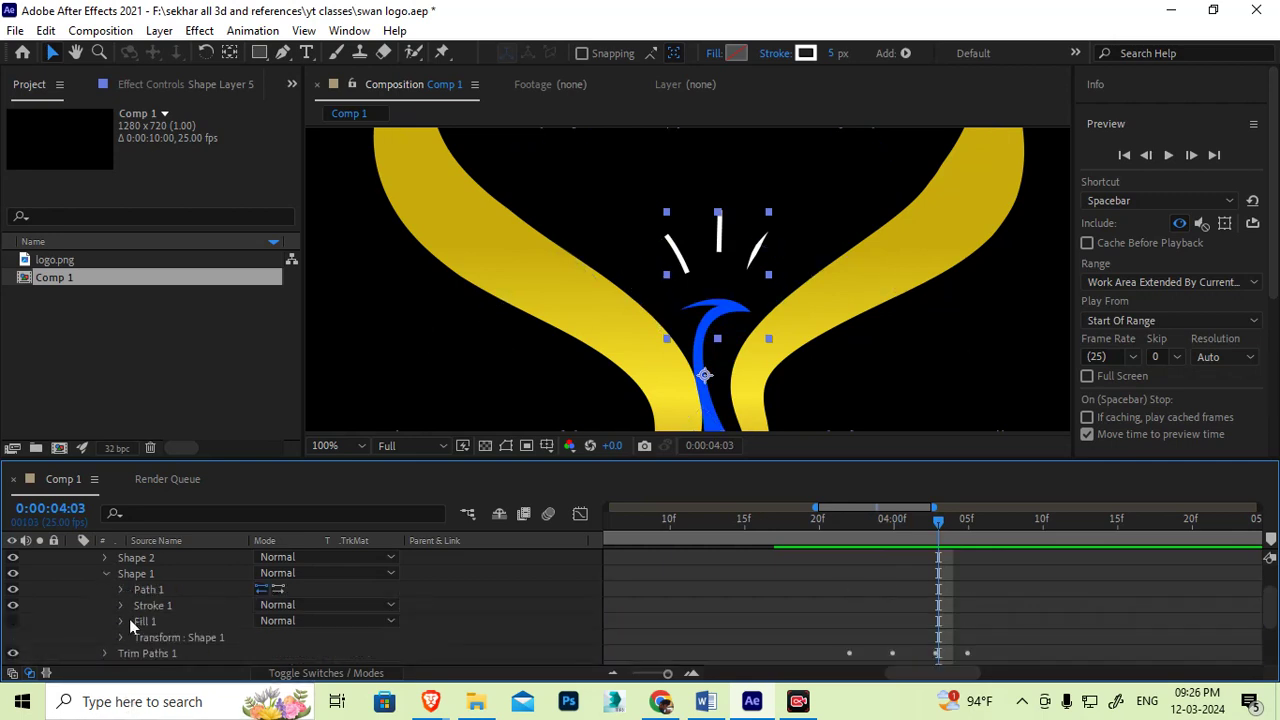
left_click(123, 606)
scroll(136, 627, "down", 1)
scroll(251, 635, "down", 3)
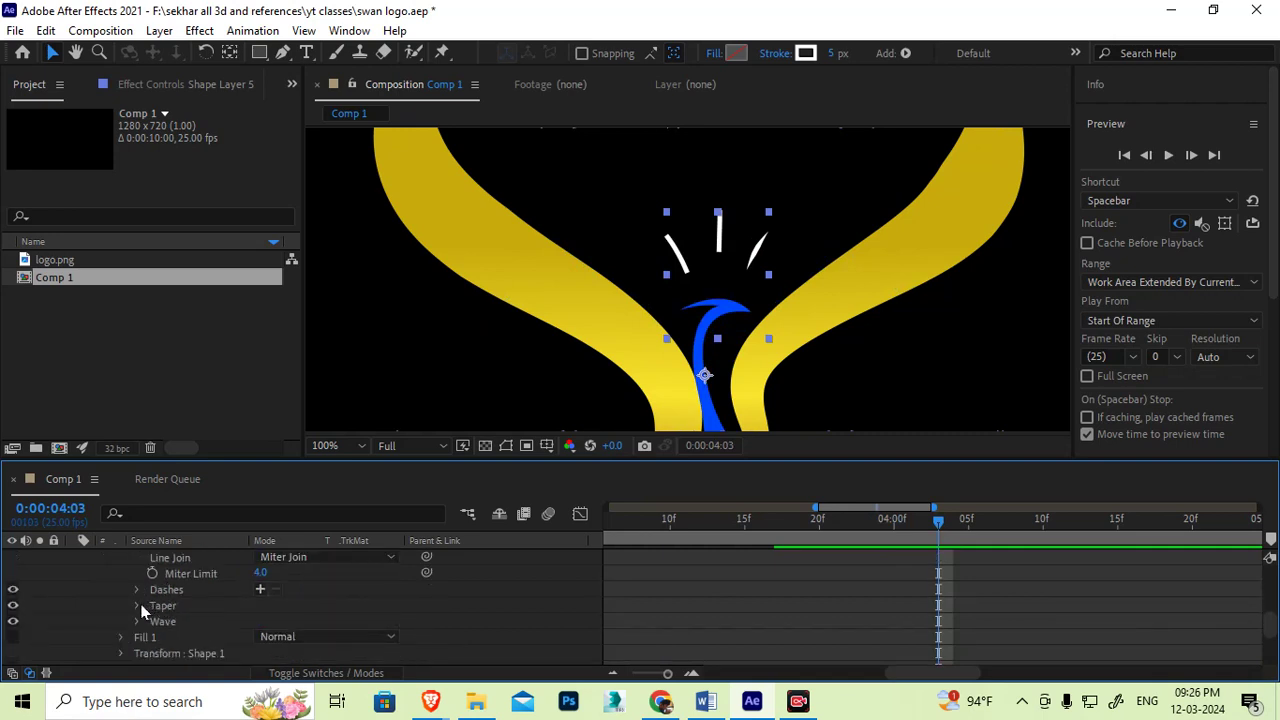
left_click(137, 605)
left_click(258, 590)
type("40")
key("Tab")
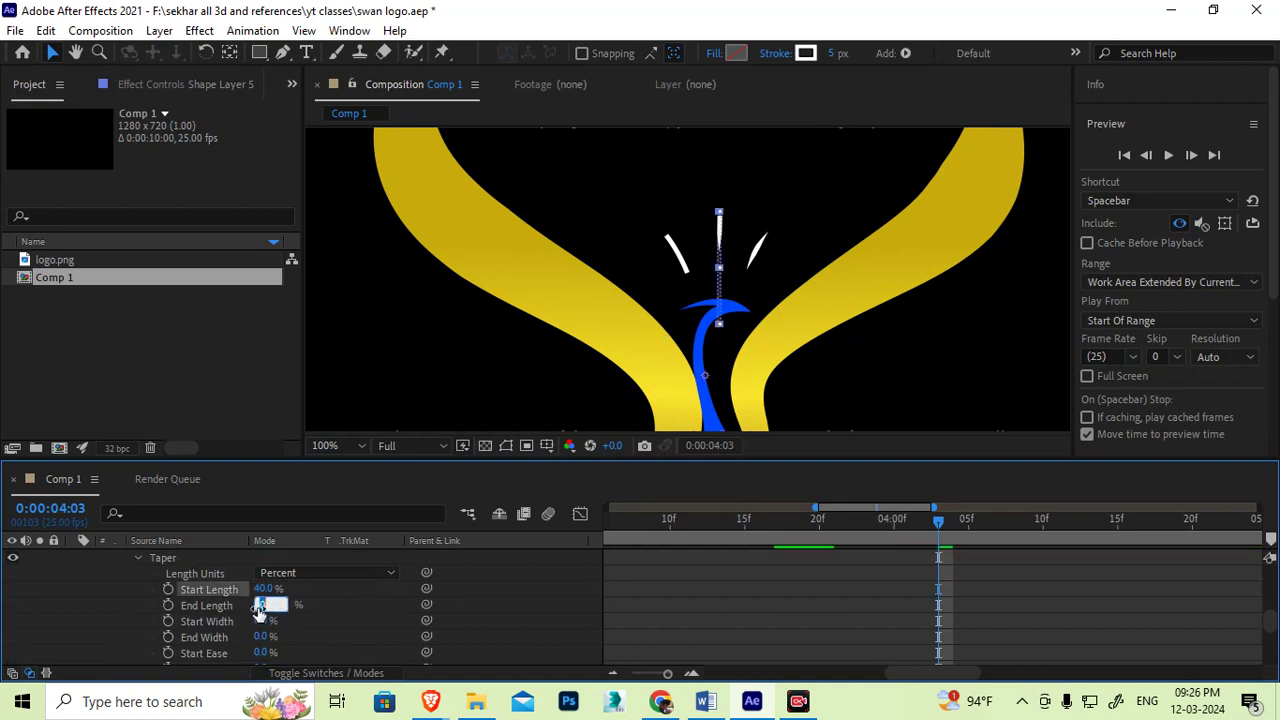
type("40")
key("Return")
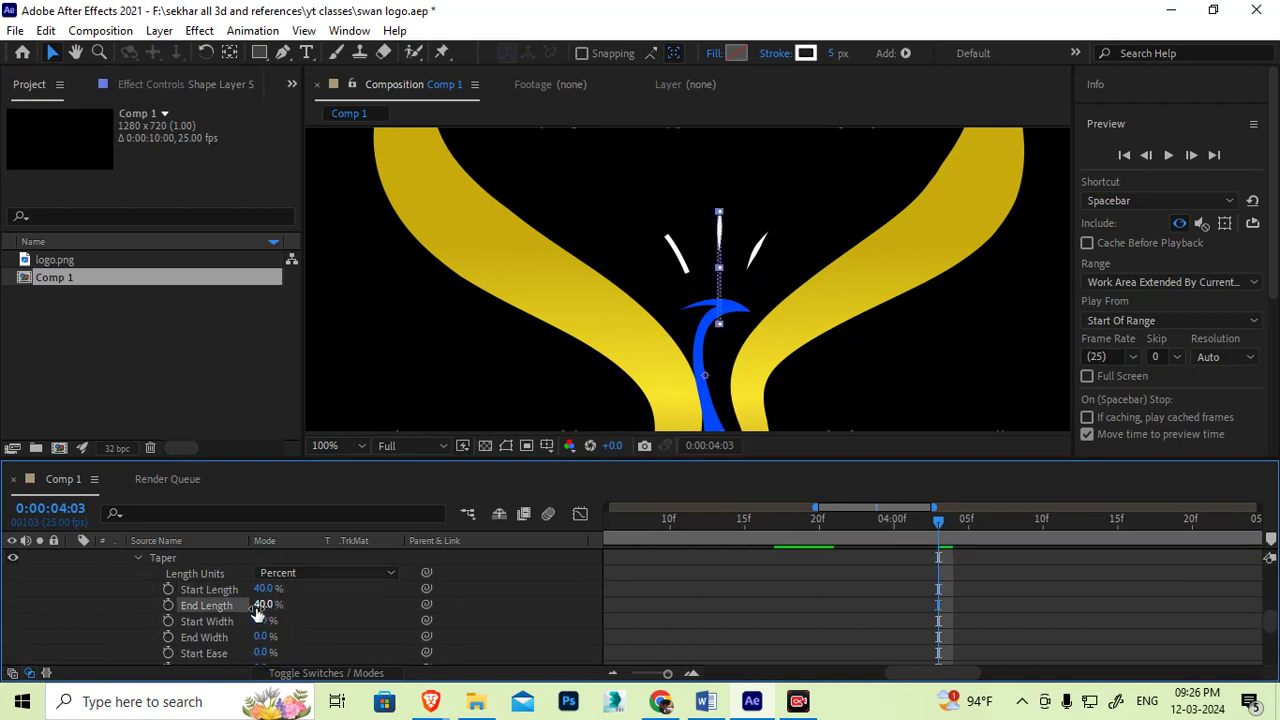
Step: Review the taper lengths of the Shape 1 stroke in Shape Layer 5 and collapse its stroke properties
scroll(147, 607, "up", 2)
left_click(137, 605)
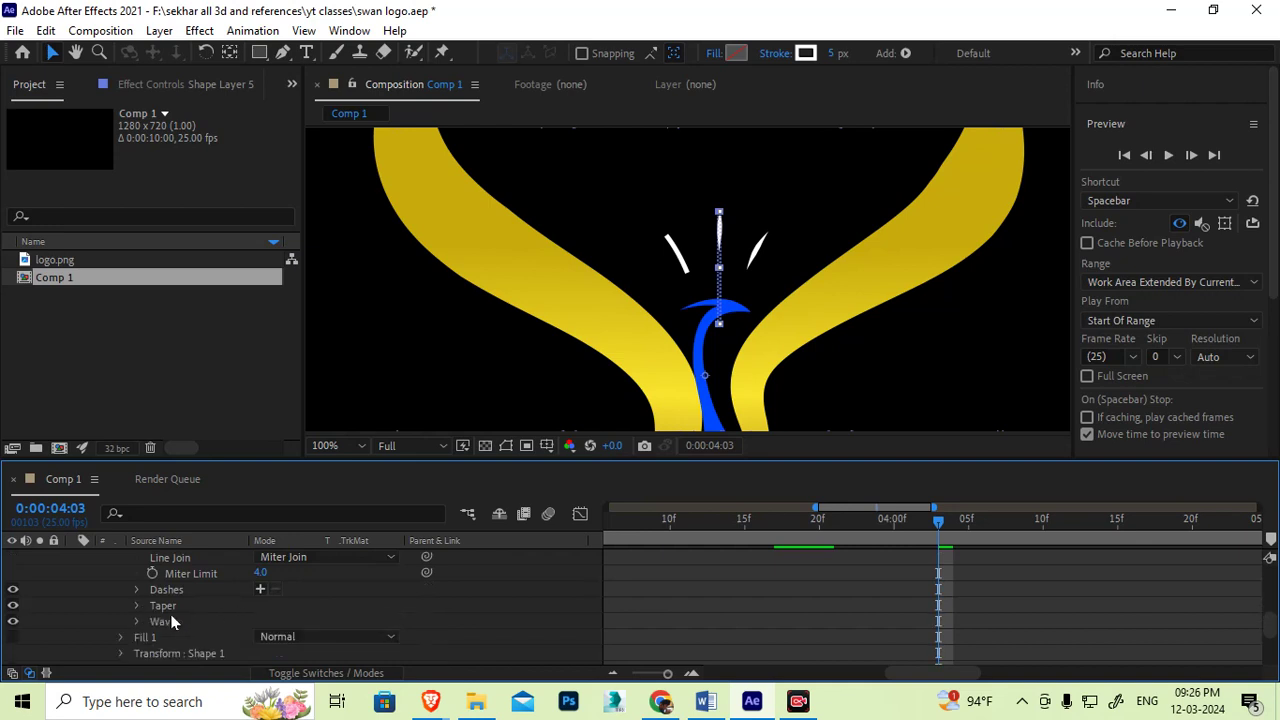
scroll(172, 612, "up", 3)
left_click(119, 557)
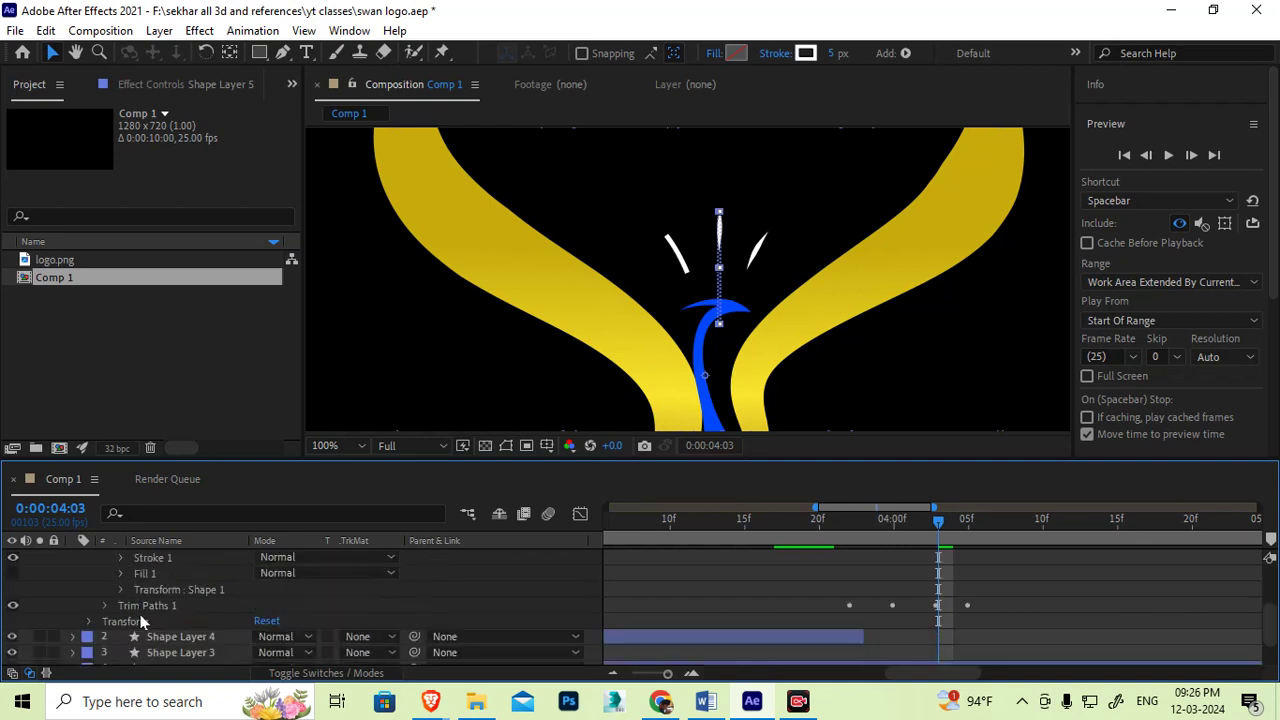
scroll(146, 608, "up", 3)
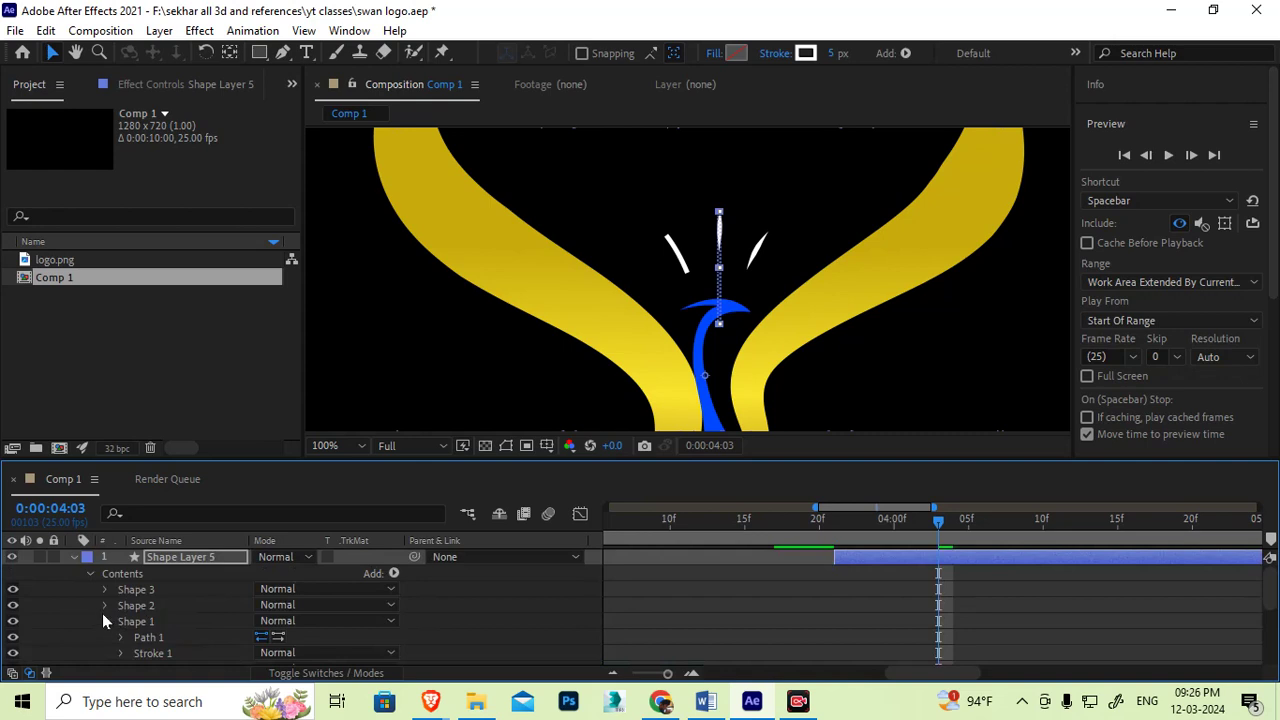
left_click(106, 605)
scroll(150, 615, "down", 3)
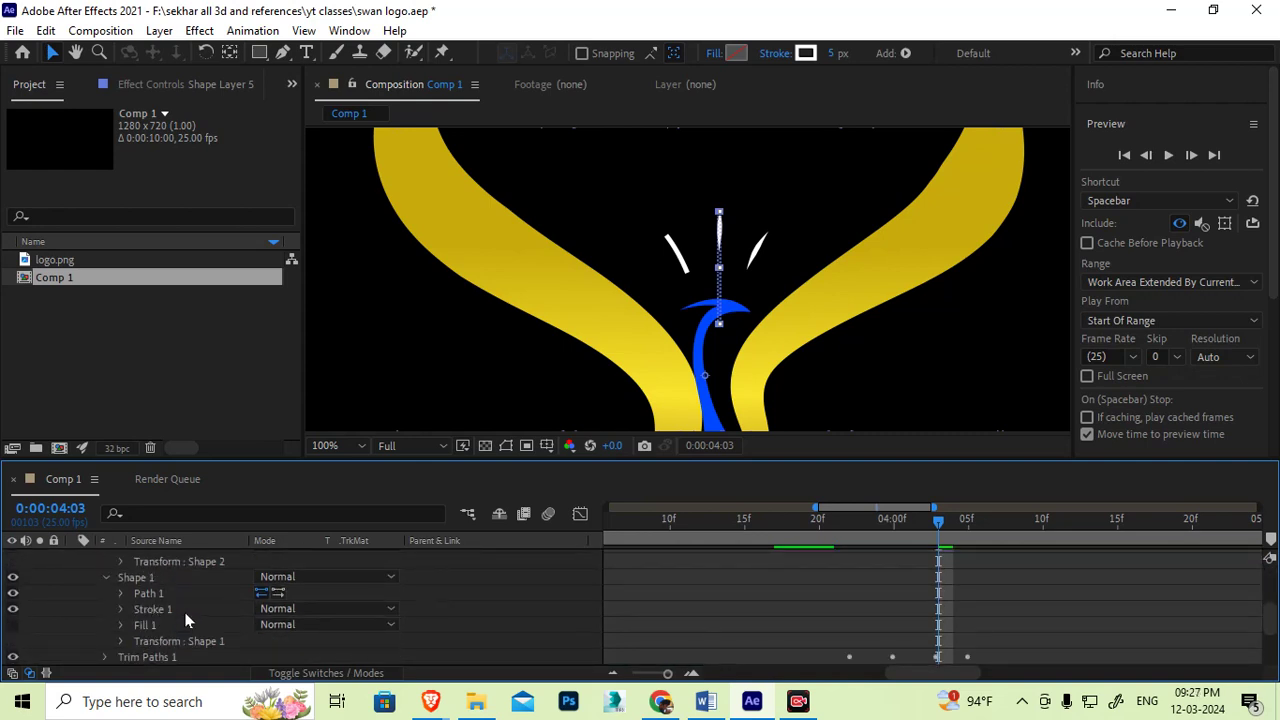
left_click(121, 609)
scroll(159, 631, "down", 2)
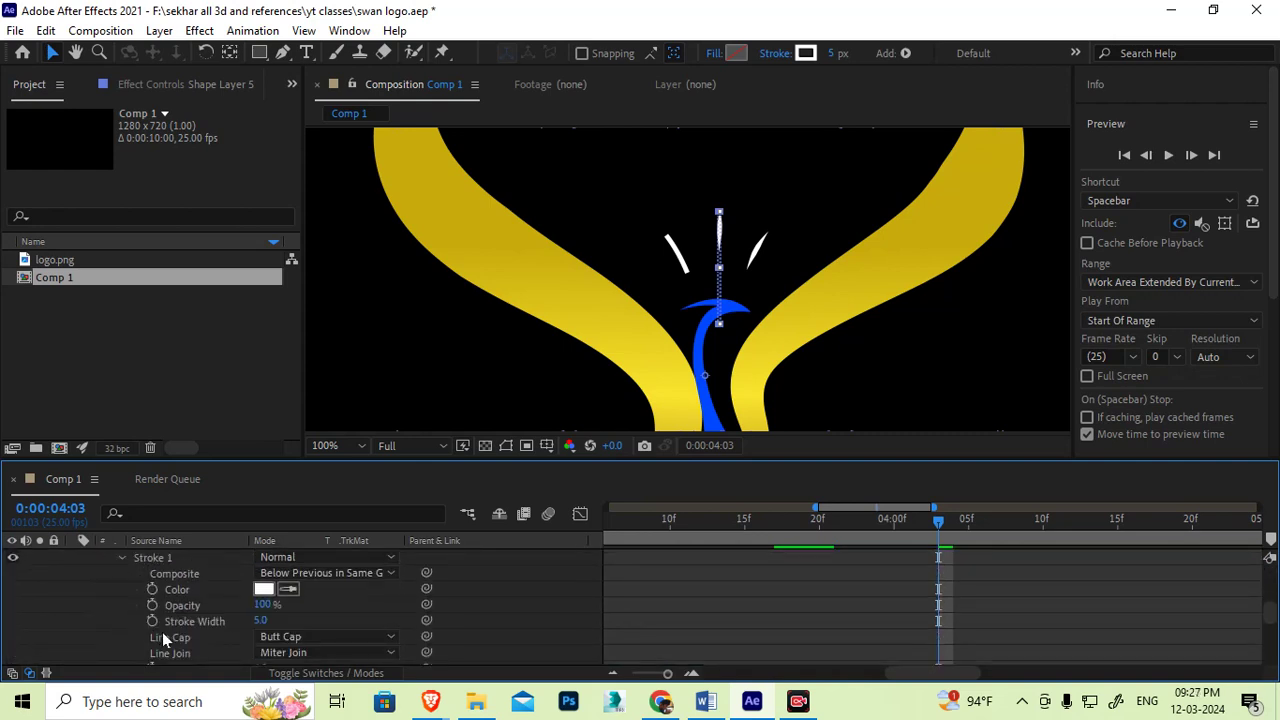
scroll(199, 592, "down", 3)
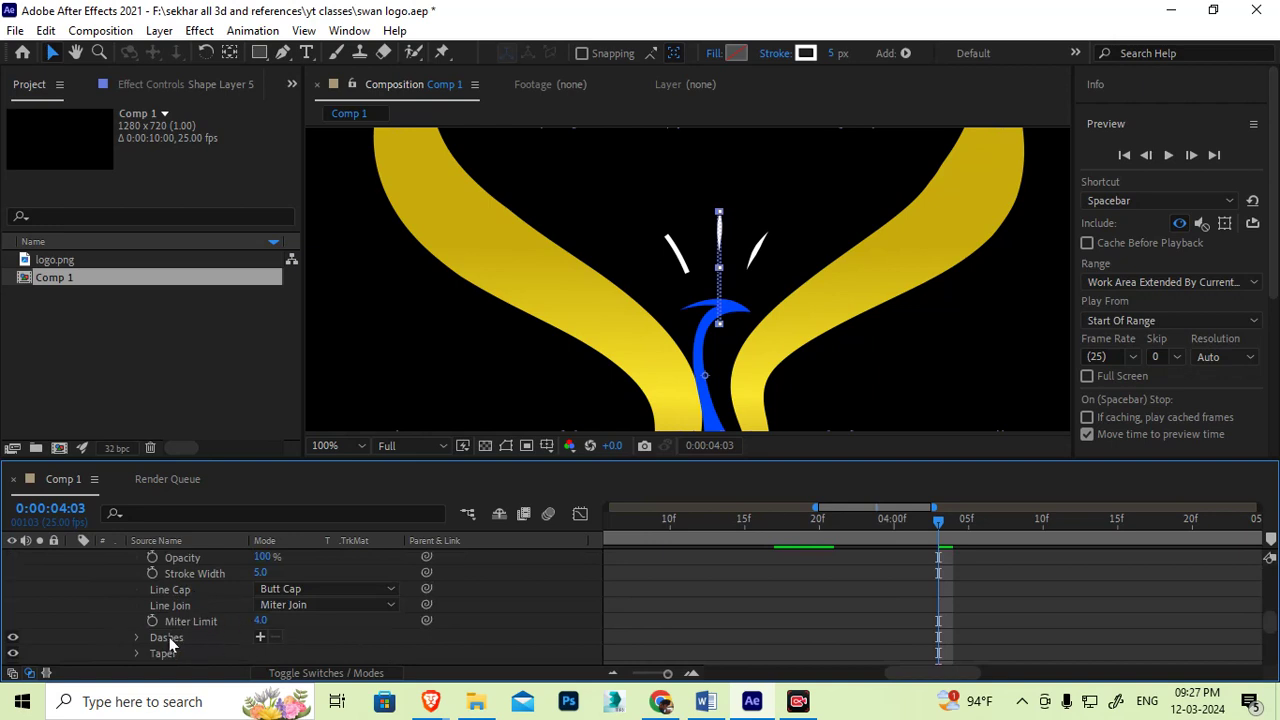
left_click(136, 606)
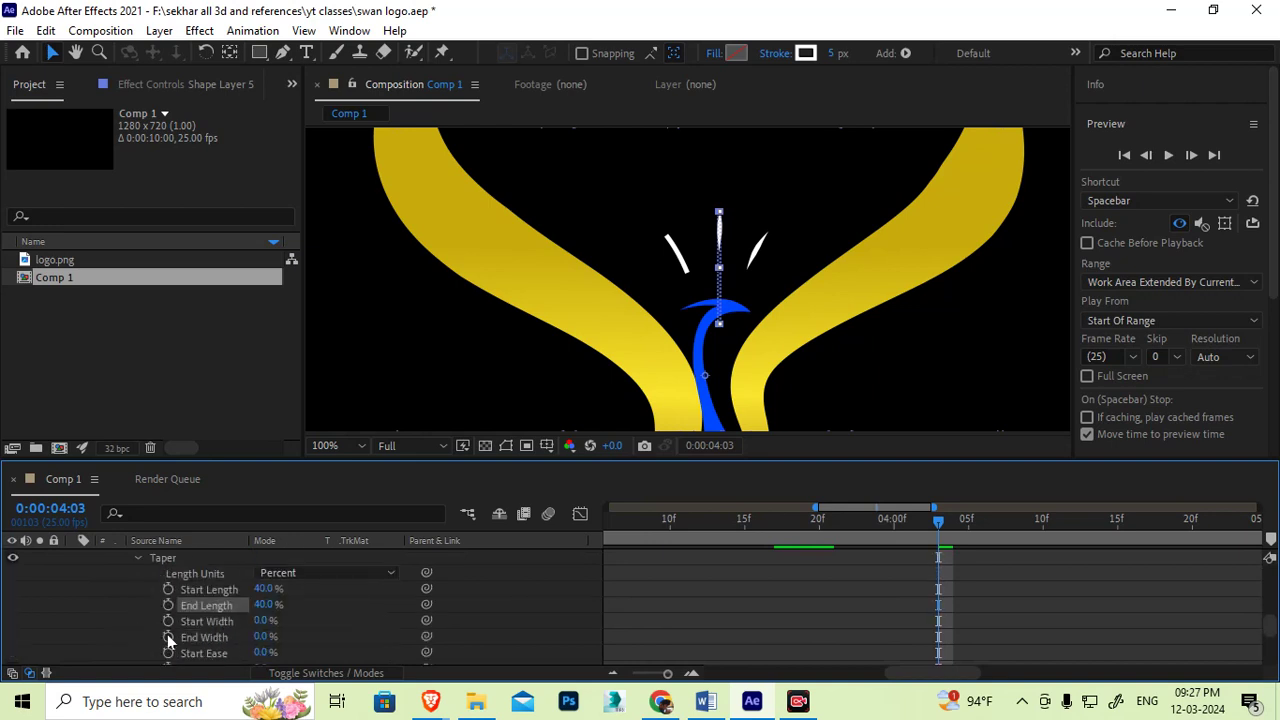
scroll(159, 606, "up", 3)
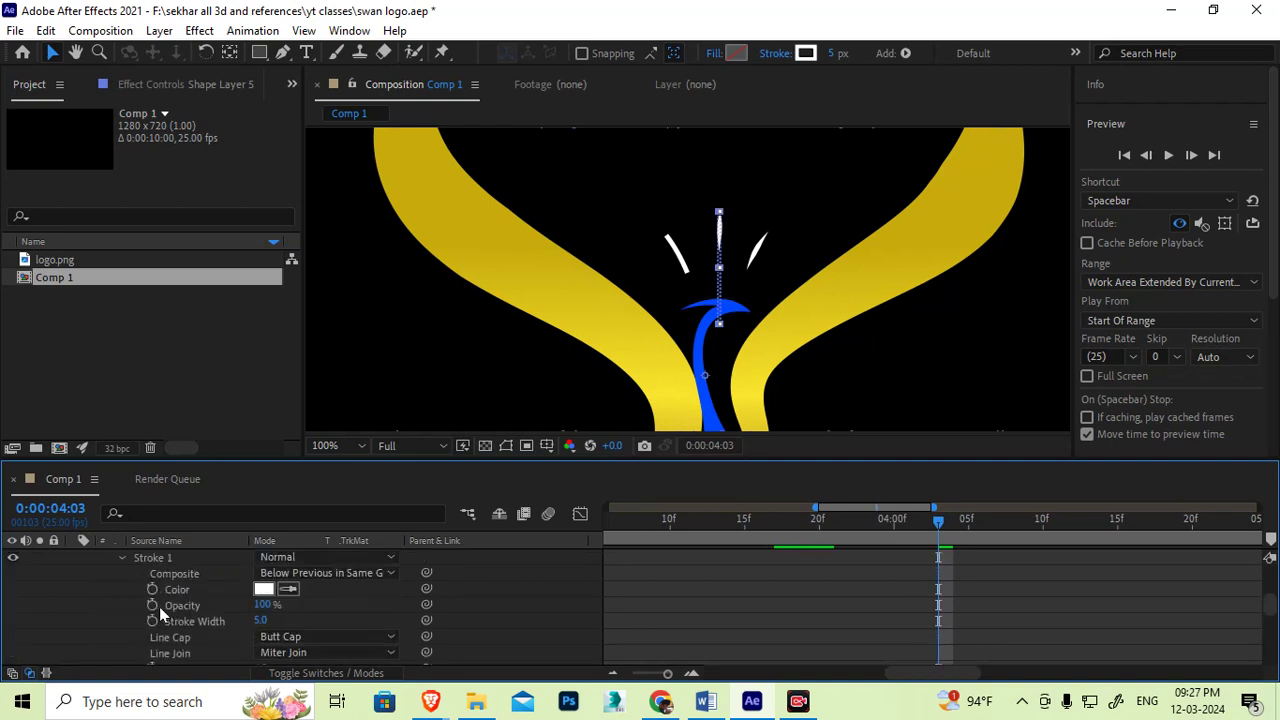
left_click(122, 558)
Step: Check the taper lengths of the Shape 3 stroke, enlarge the timeline area and collapse the shape properties
scroll(151, 610, "up", 2)
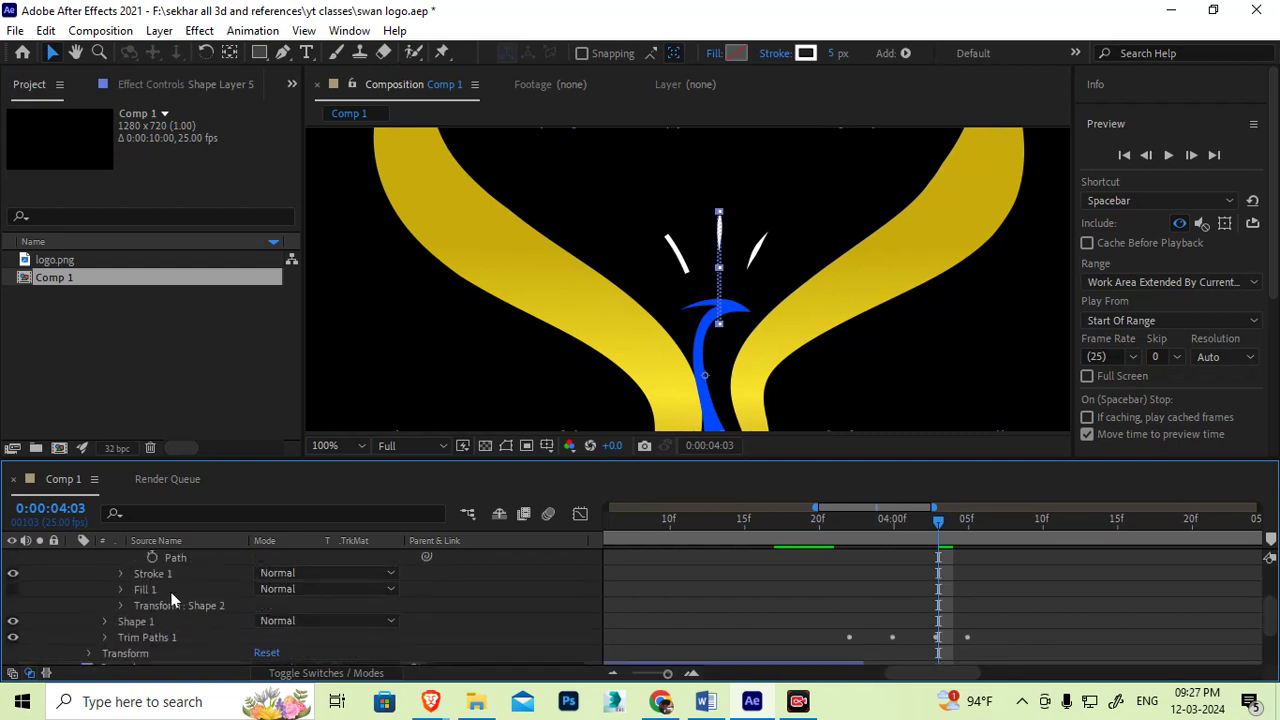
scroll(169, 589, "up", 2)
left_click(107, 589)
scroll(141, 612, "down", 4)
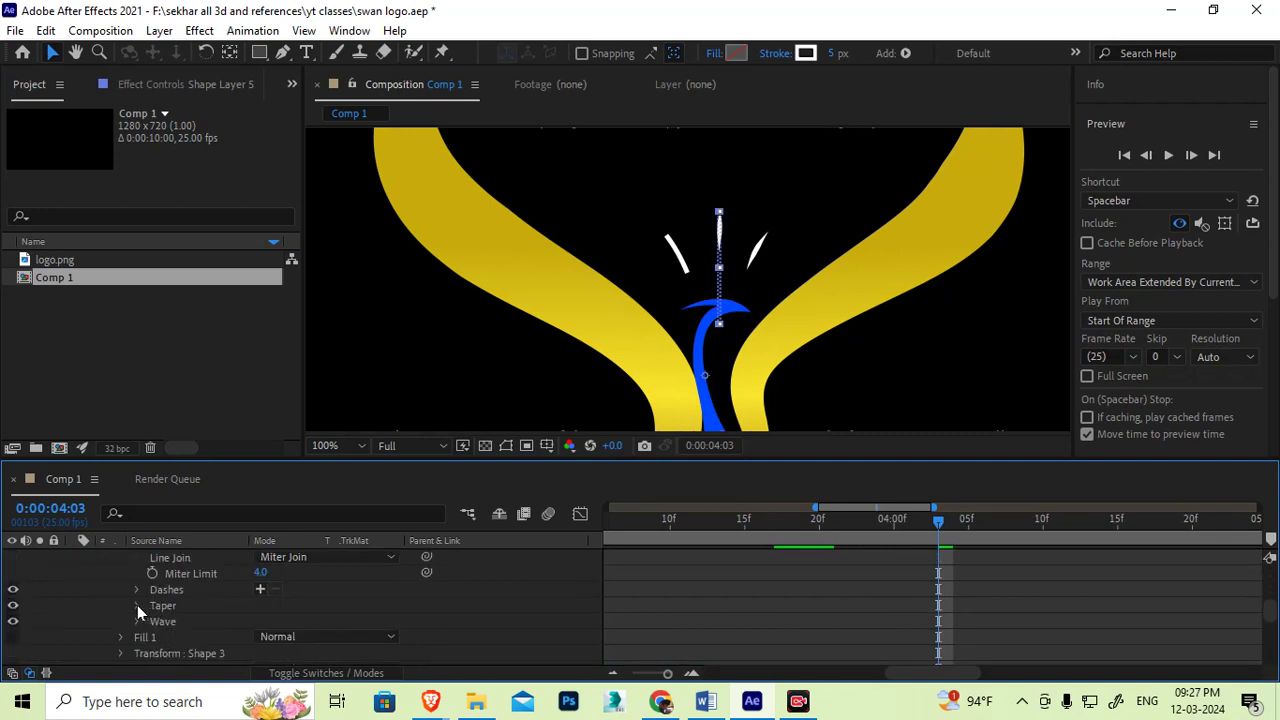
left_click(137, 607)
scroll(142, 613, "down", 1)
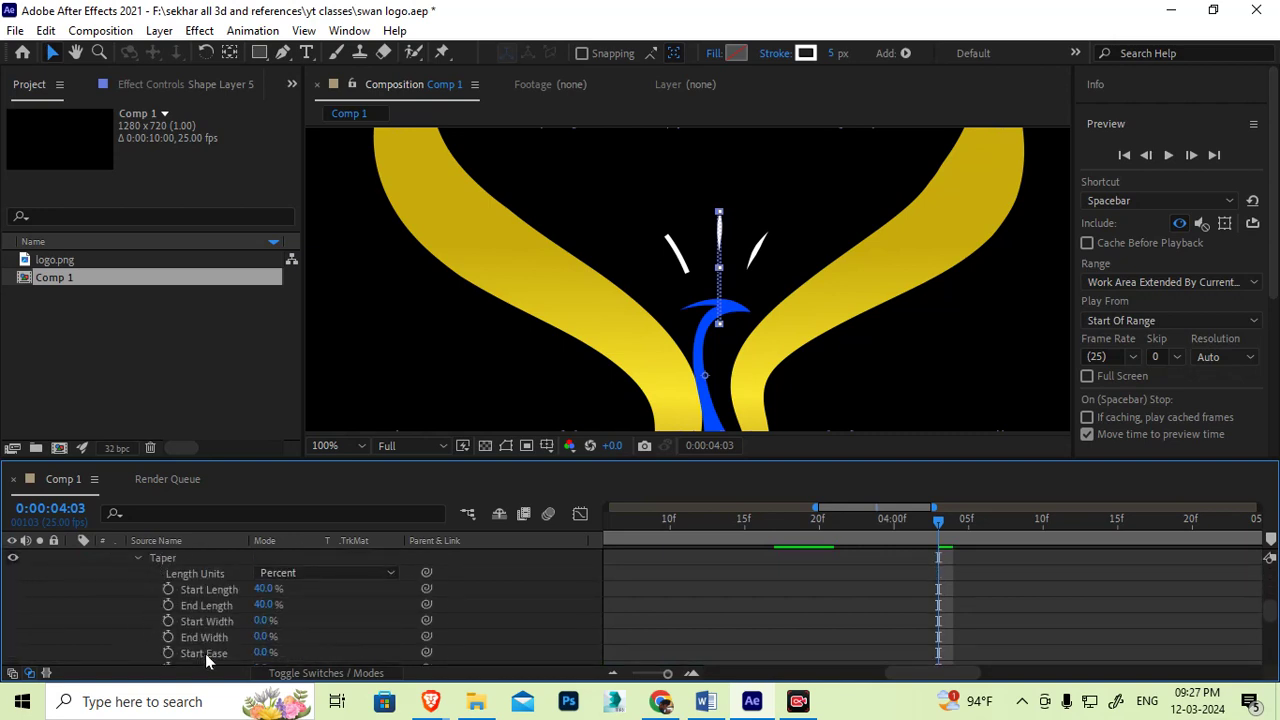
left_click(137, 560)
left_click_drag(408, 461, 405, 417)
scroll(197, 545, "up", 5)
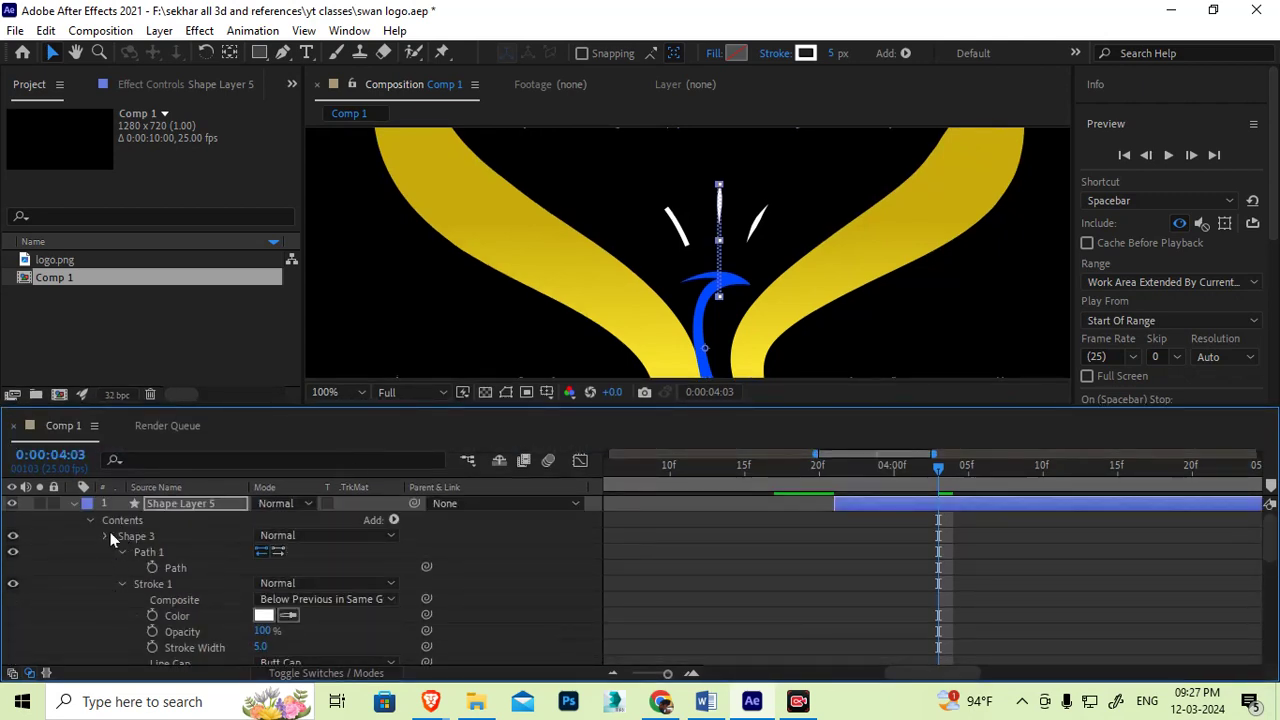
left_click(108, 551)
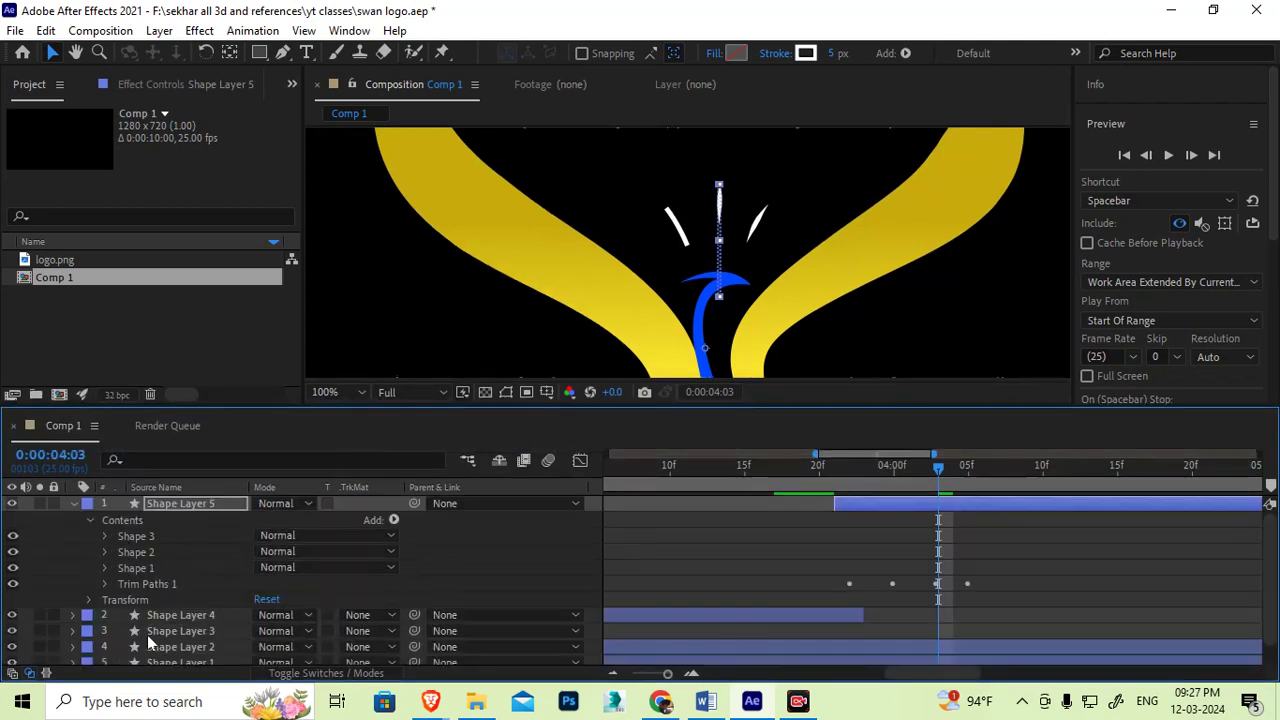
Step: Set the taper Start Length and End Length of the left stroke in Shape 2 both to 40%
left_click(137, 566)
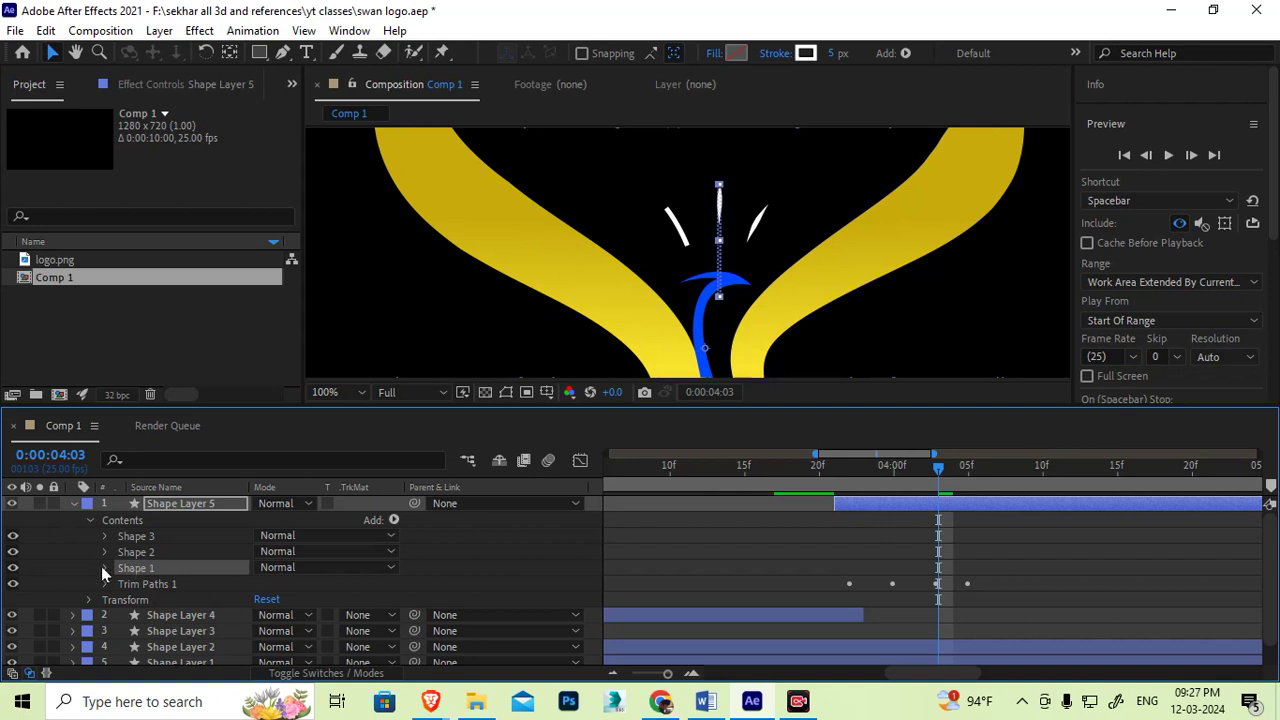
left_click(136, 553)
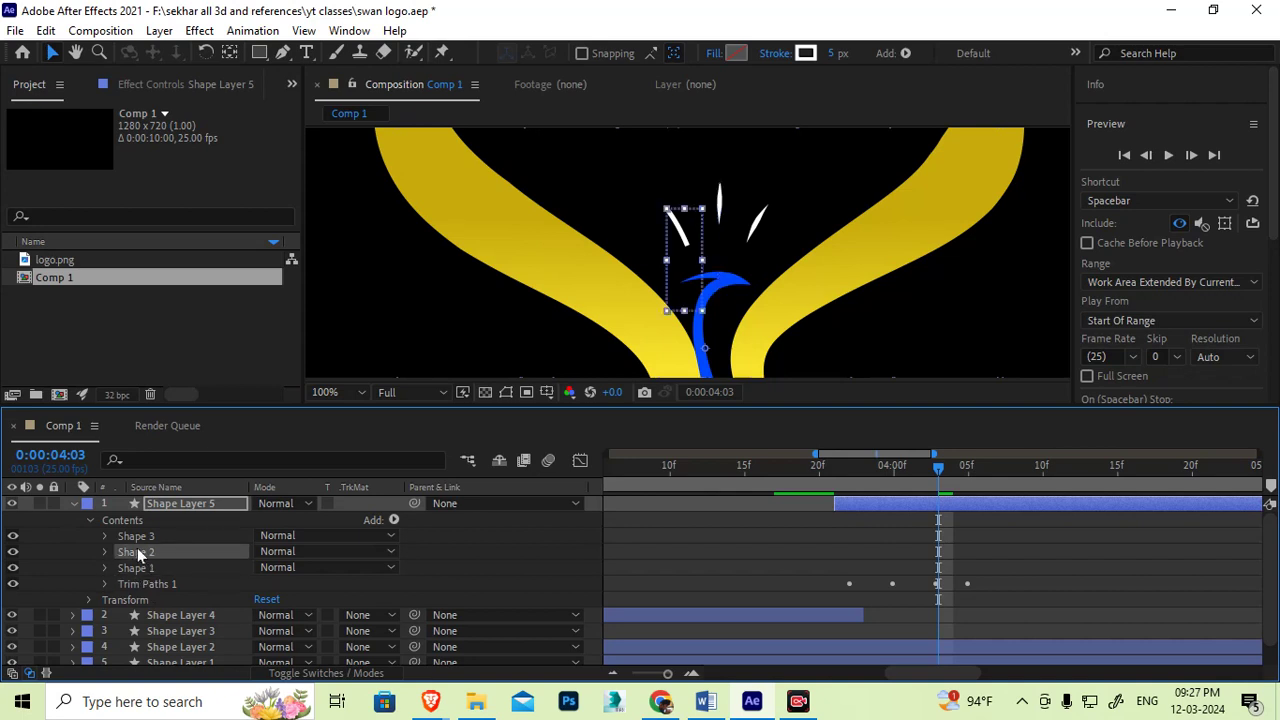
left_click(103, 552)
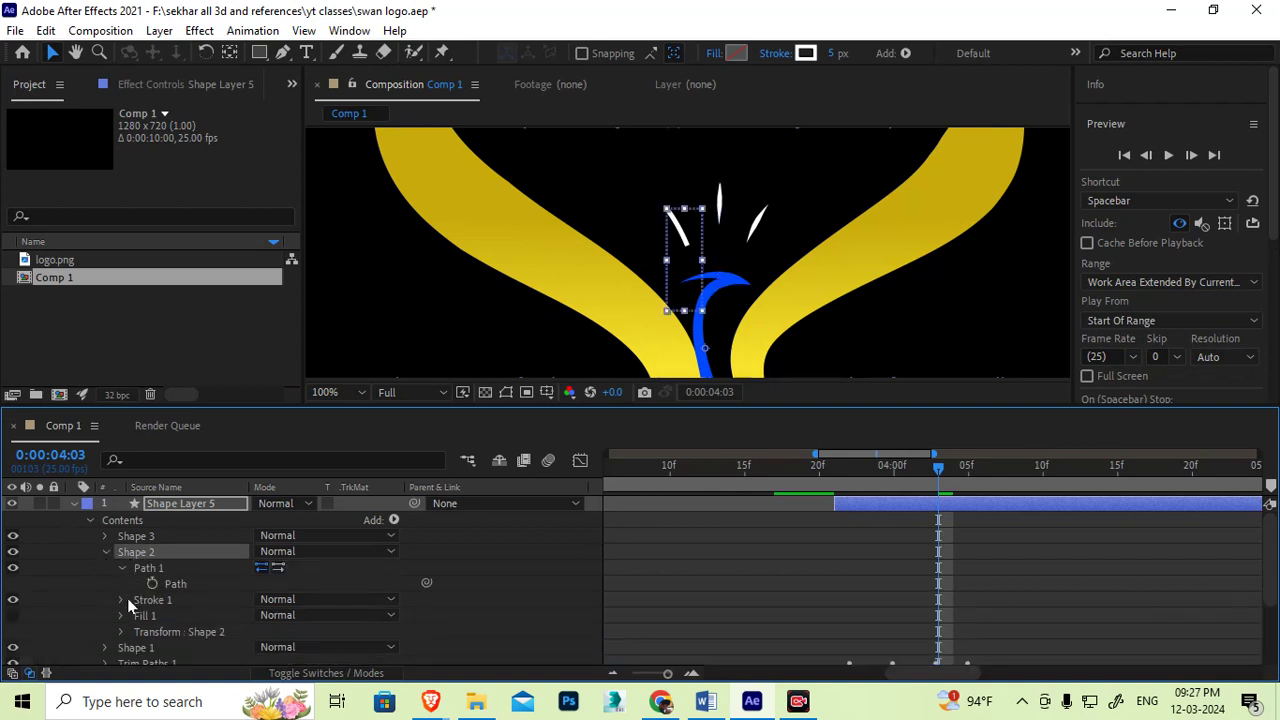
left_click(119, 599)
scroll(147, 621, "down", 2)
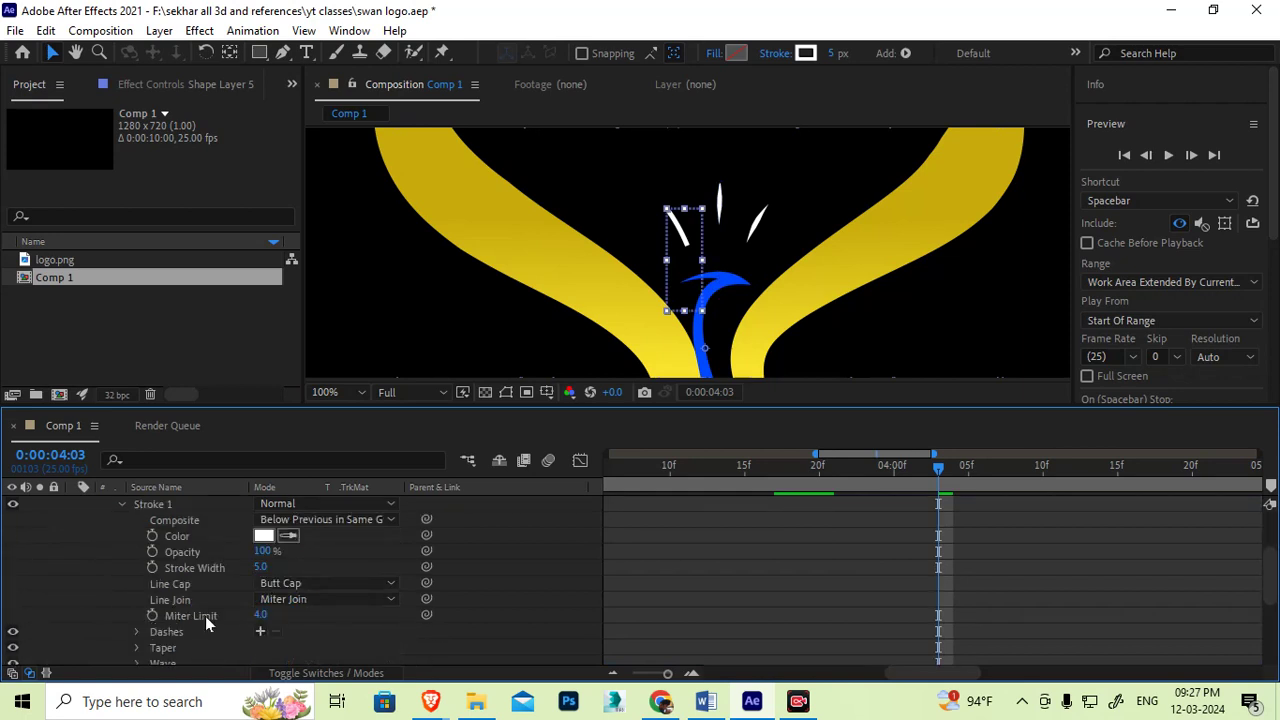
scroll(205, 616, "down", 2)
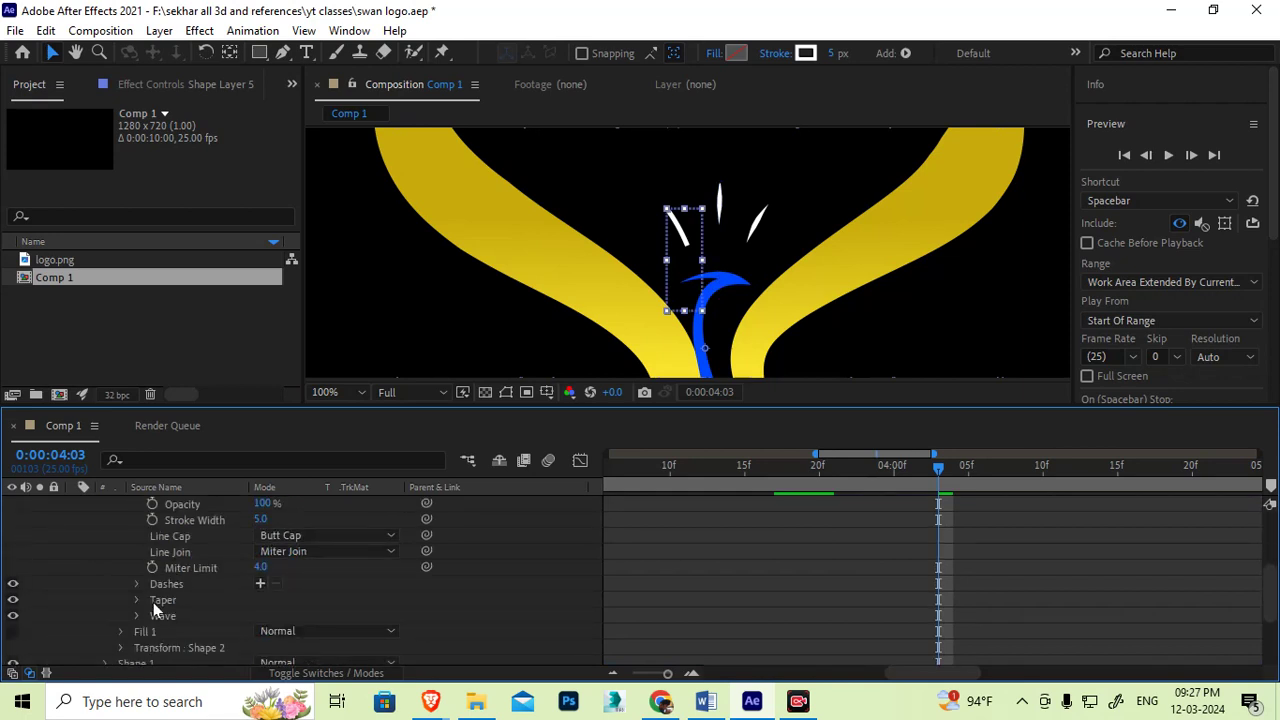
left_click(137, 600)
scroll(153, 602, "down", 1)
left_click(262, 577)
type("40")
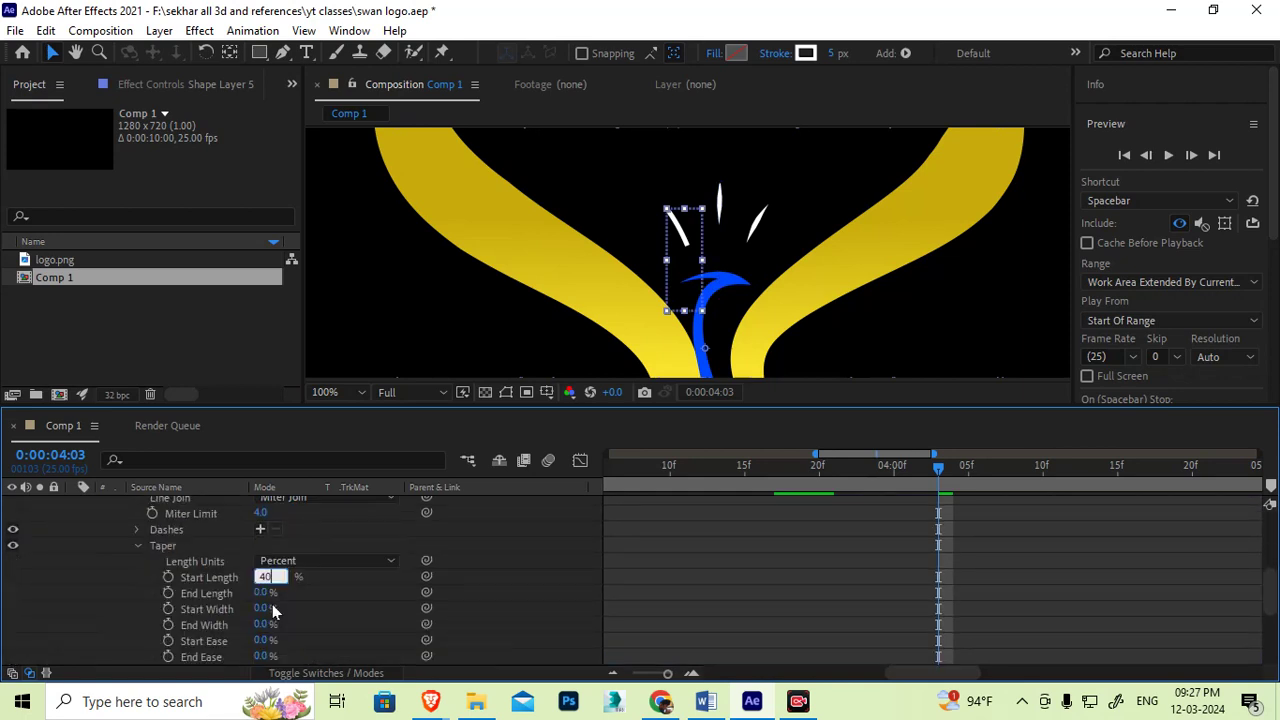
left_click(261, 593)
left_click(261, 593)
type("40")
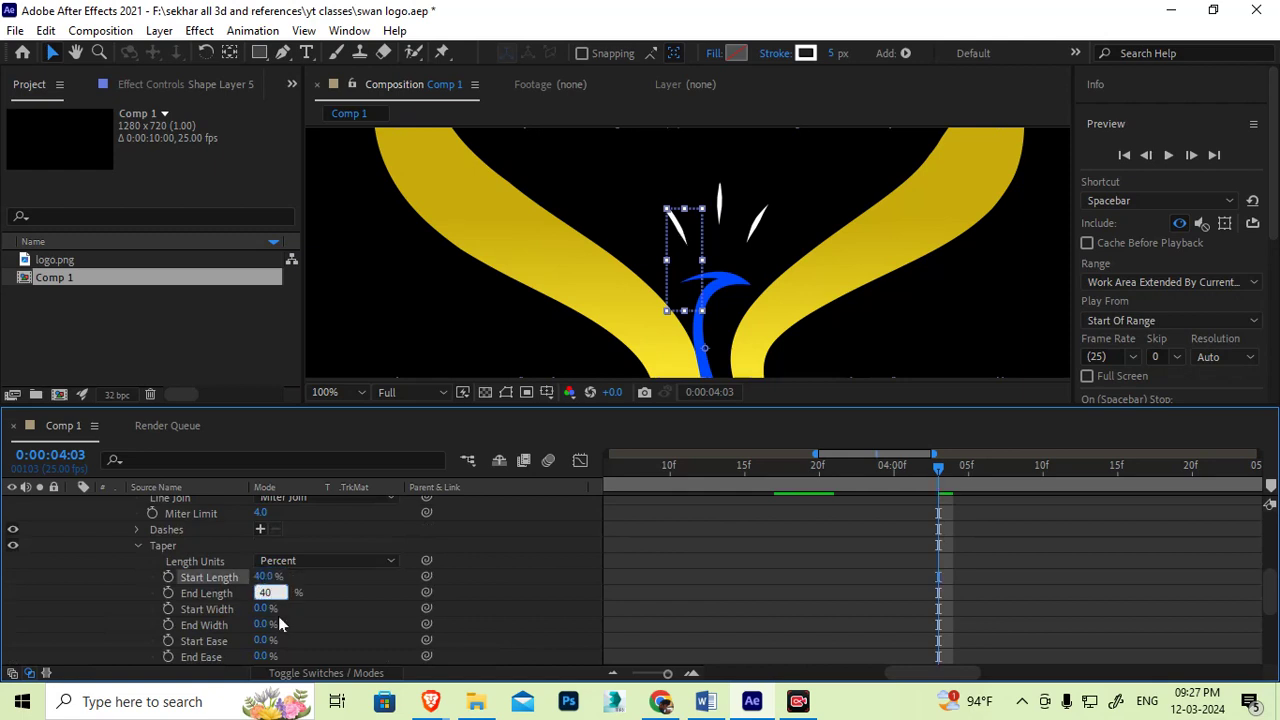
key("Return")
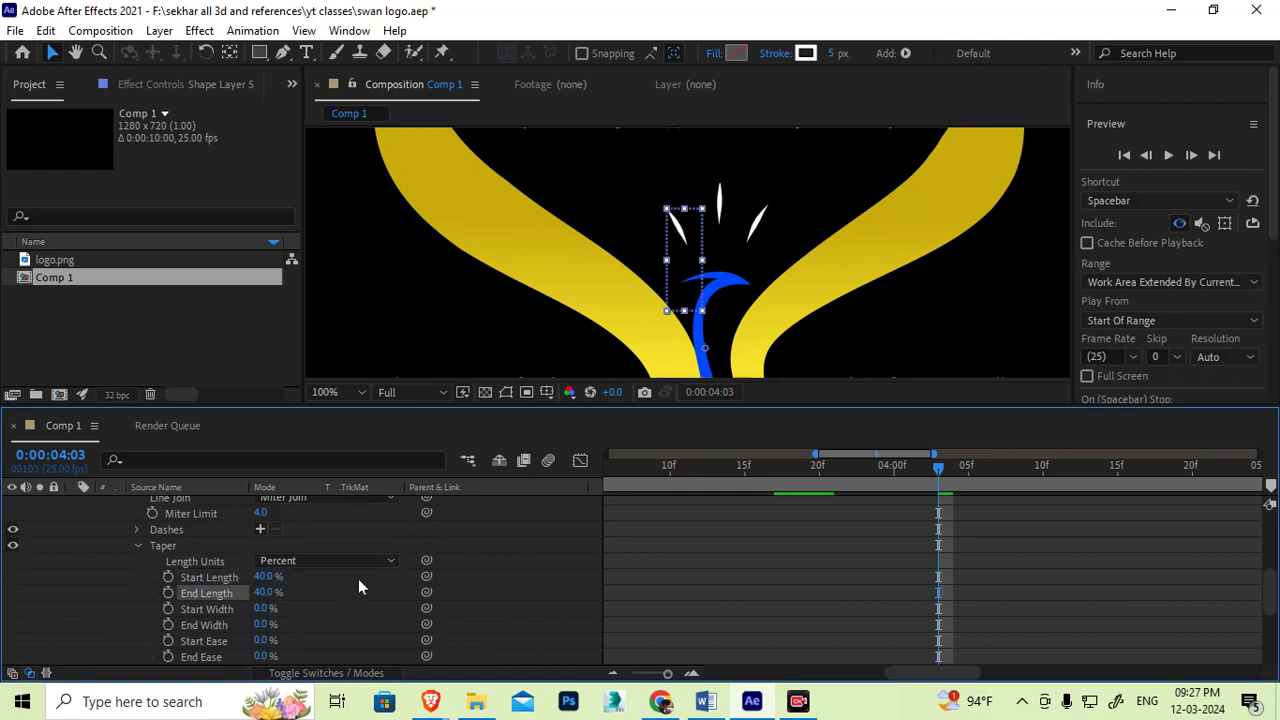
Step: Collapse the contents of Shape Layer 5 and preview the three tapered strokes
left_click(140, 547)
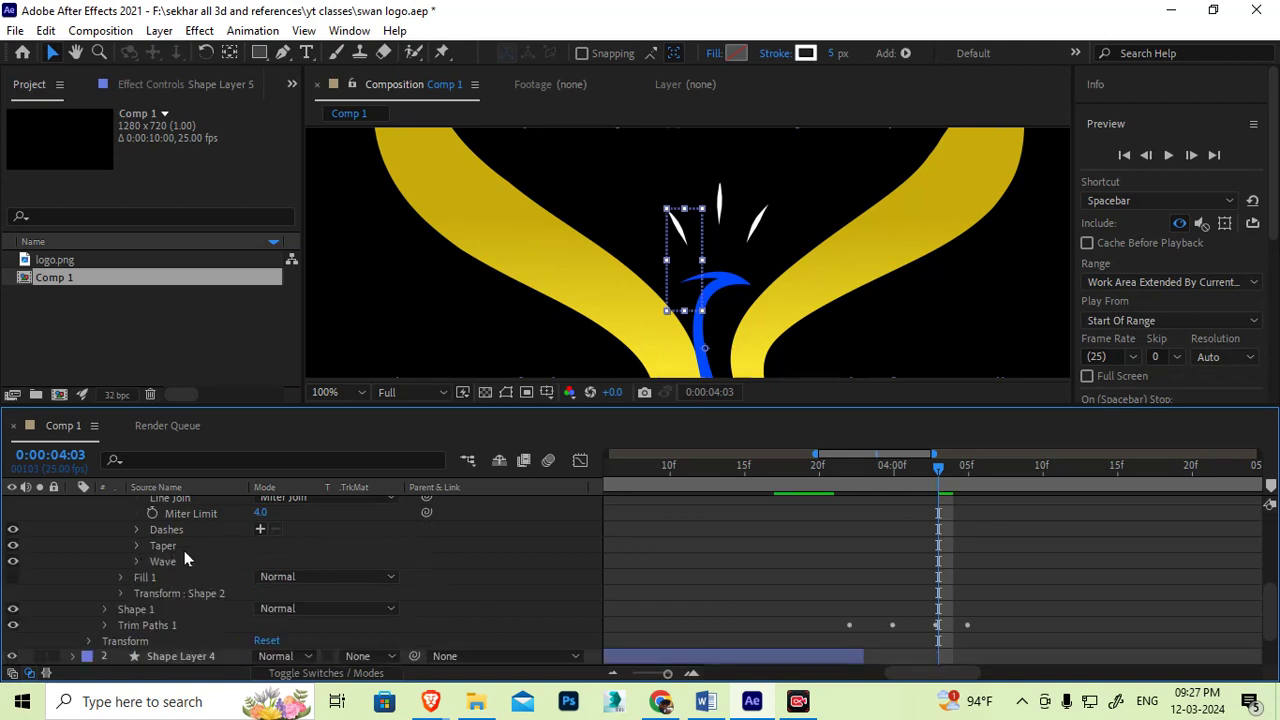
scroll(185, 558, "up", 3)
scroll(127, 550, "up", 3)
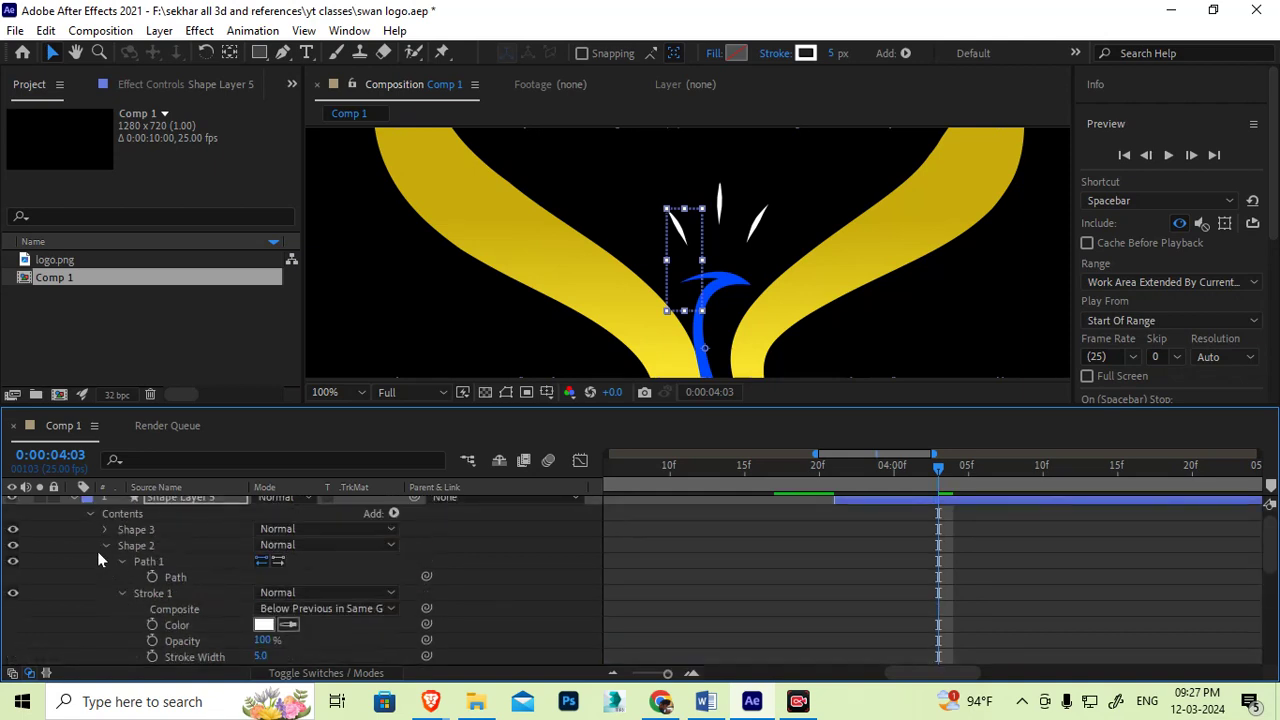
left_click(105, 545)
left_click(91, 513)
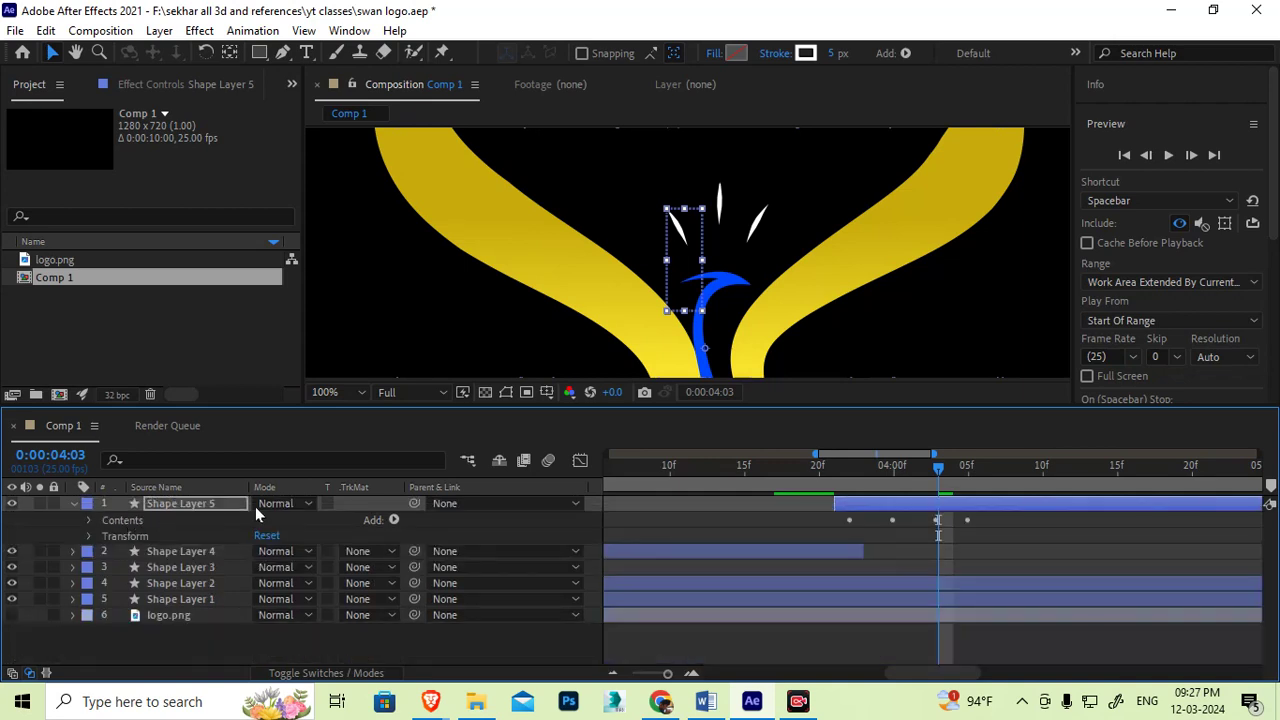
left_click_drag(859, 472, 983, 474)
key("space")
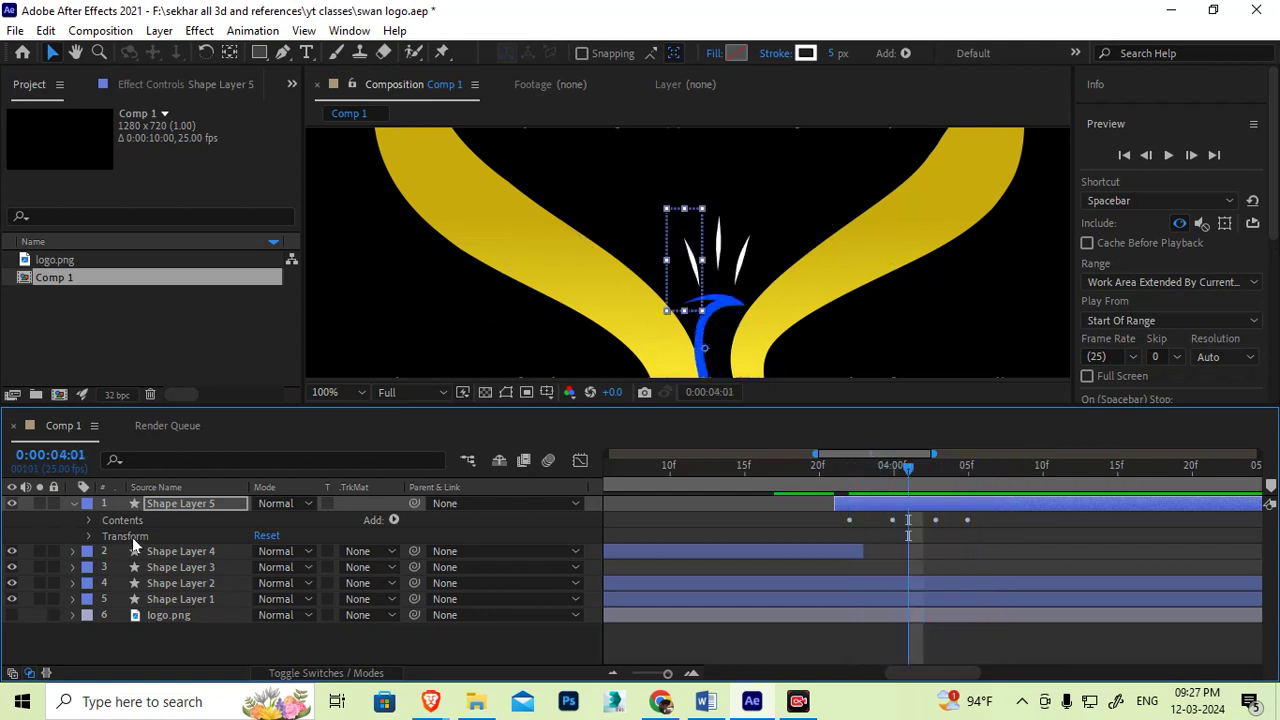
Step: Set the stroke width of Shape 1, Shape 2 and Shape 3 in Shape Layer 5 together to 3 px
left_click(89, 520)
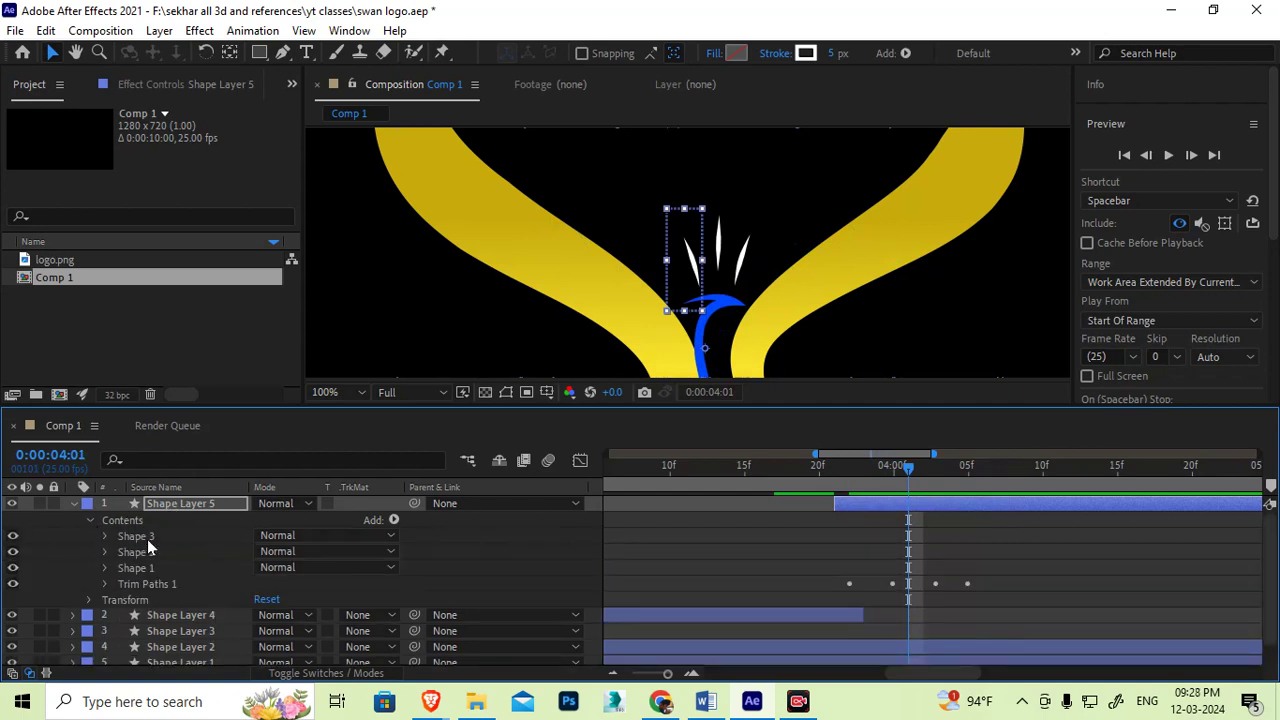
left_click(143, 536)
left_click(143, 566, "shift")
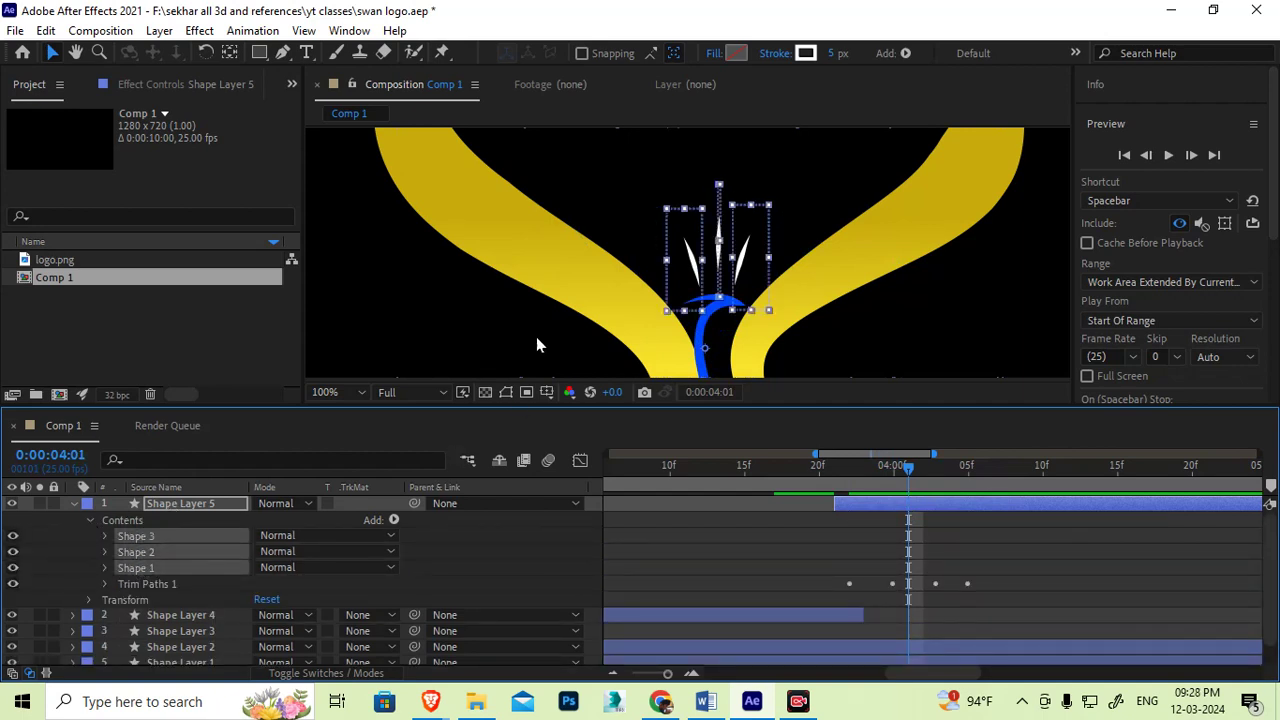
left_click(836, 53)
type("3")
key("Return")
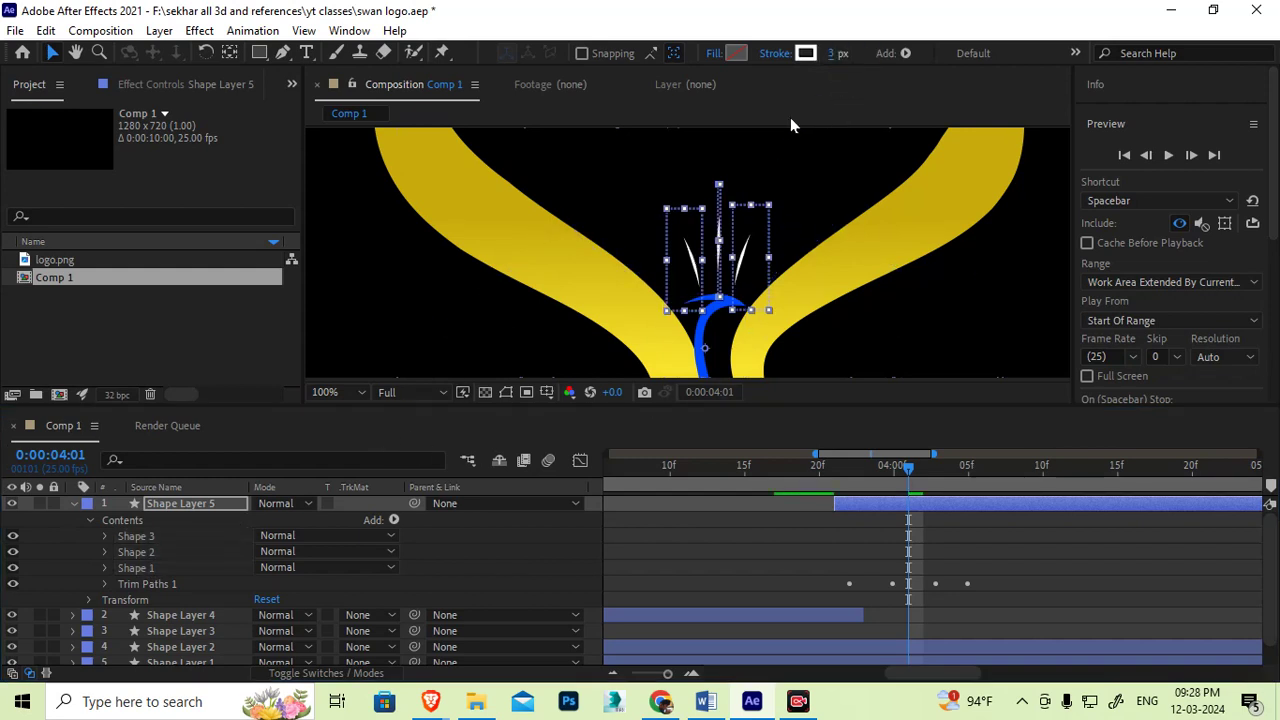
left_click_drag(829, 54, 810, 56)
Step: Scrub back to 0:00:03:23 to check the thinner strokes, with Shape Layer 5 collapsed and deselected
left_click_drag(899, 471, 864, 471)
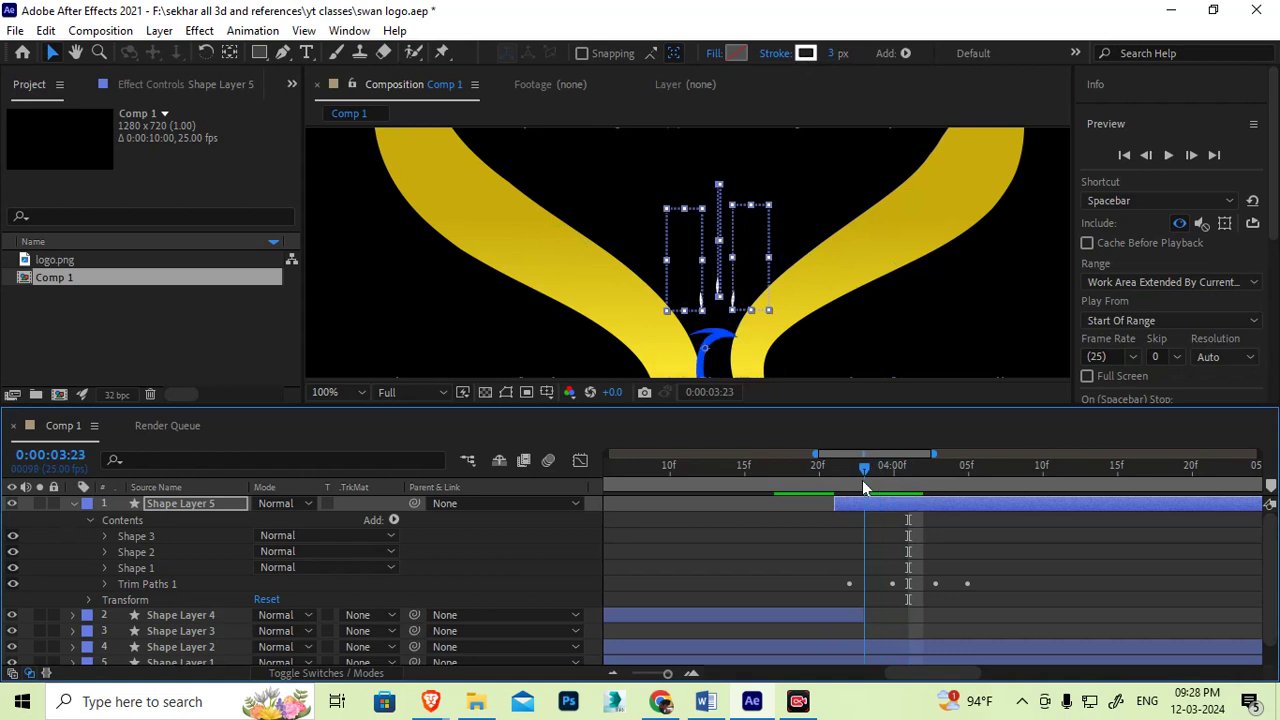
left_click(72, 503)
left_click(99, 625)
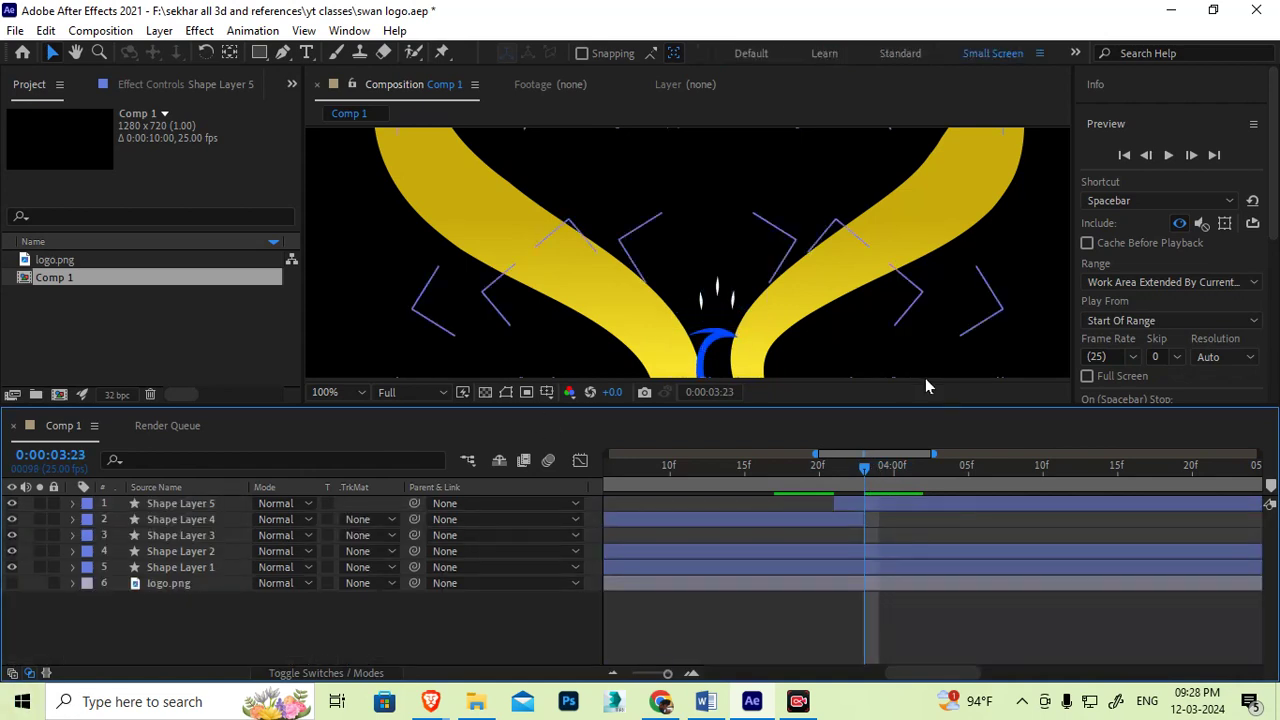
Step: Fit the whole composition in the viewer, maximize the viewer and play back the logo animation
scroll(857, 287, "down", 2)
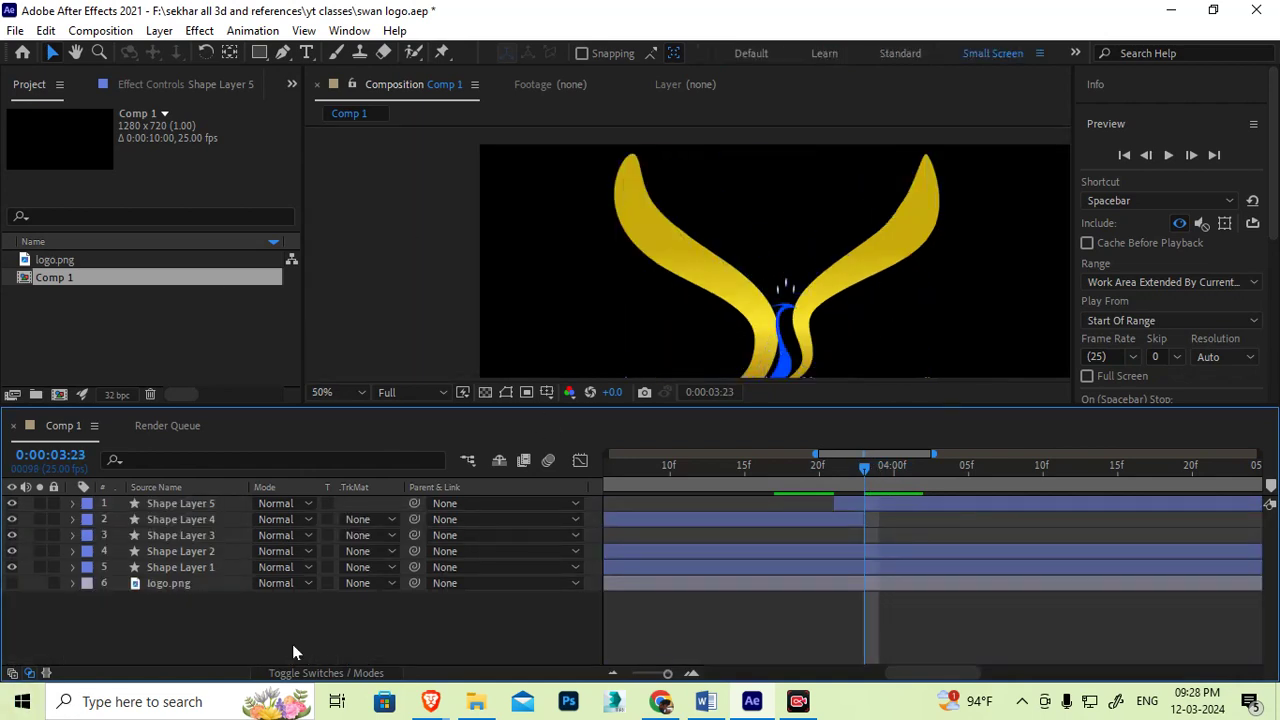
left_click(342, 392)
left_click(337, 64)
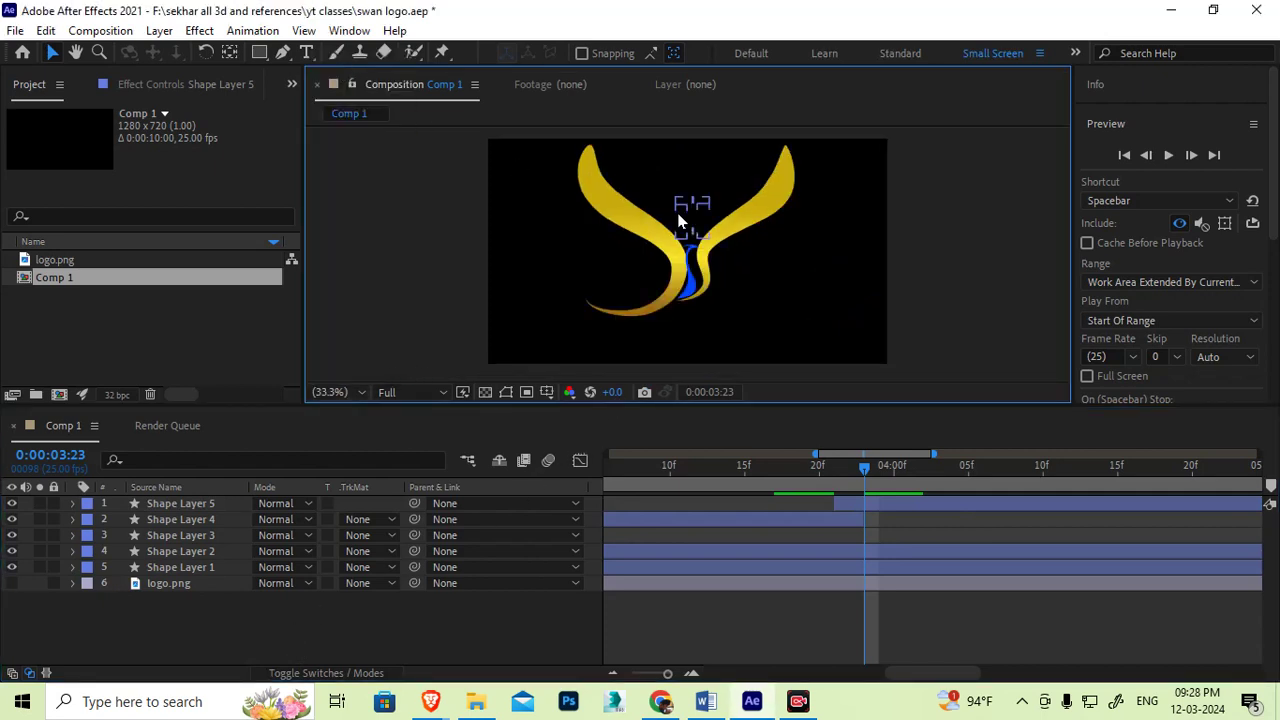
key("grave")
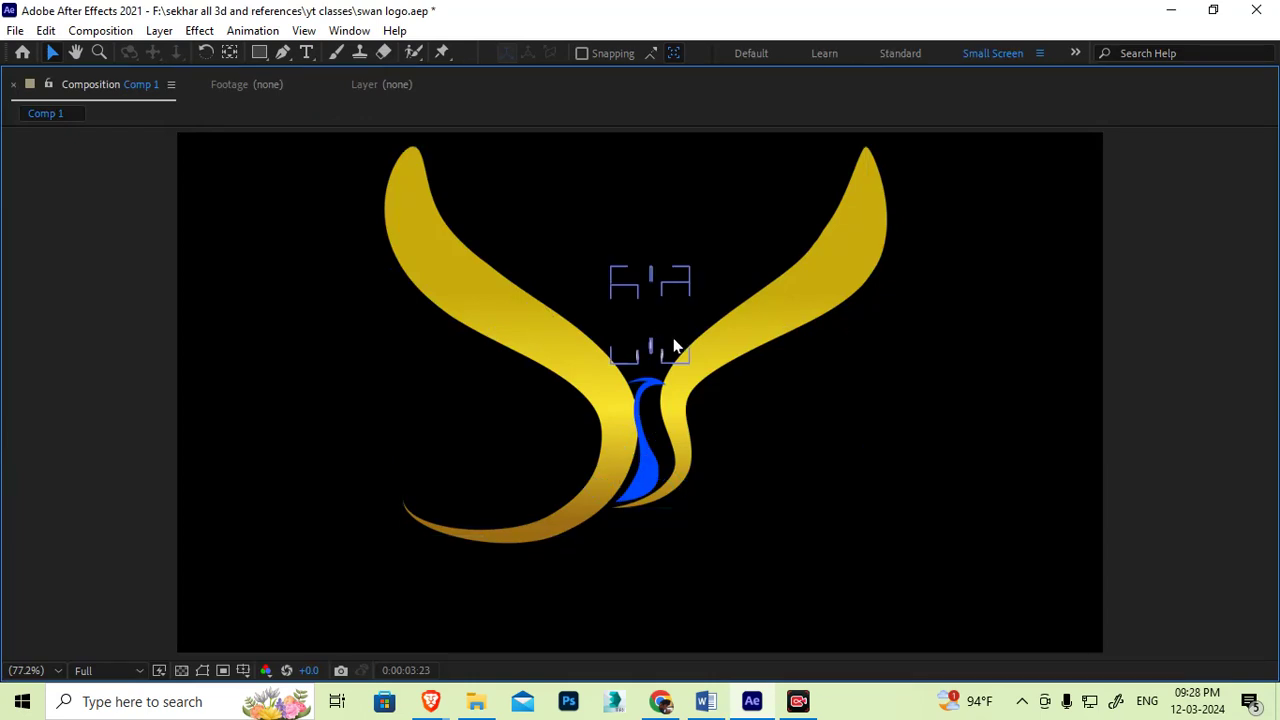
key("space")
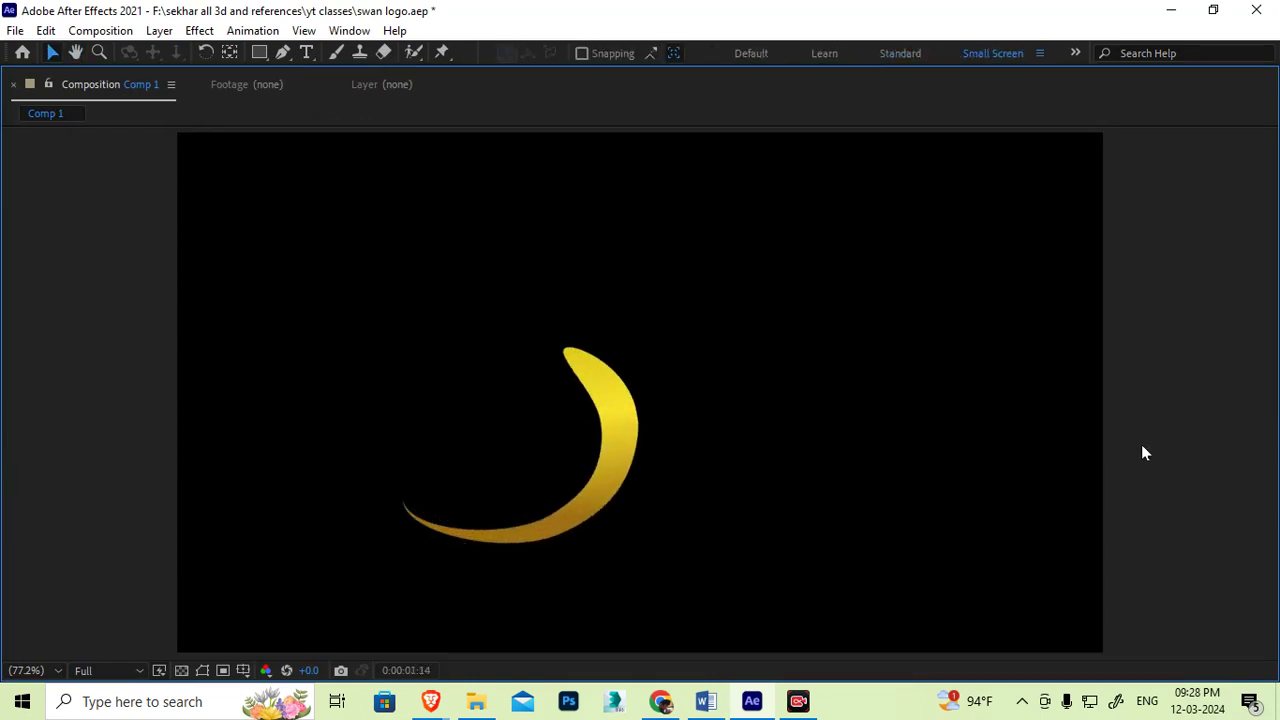
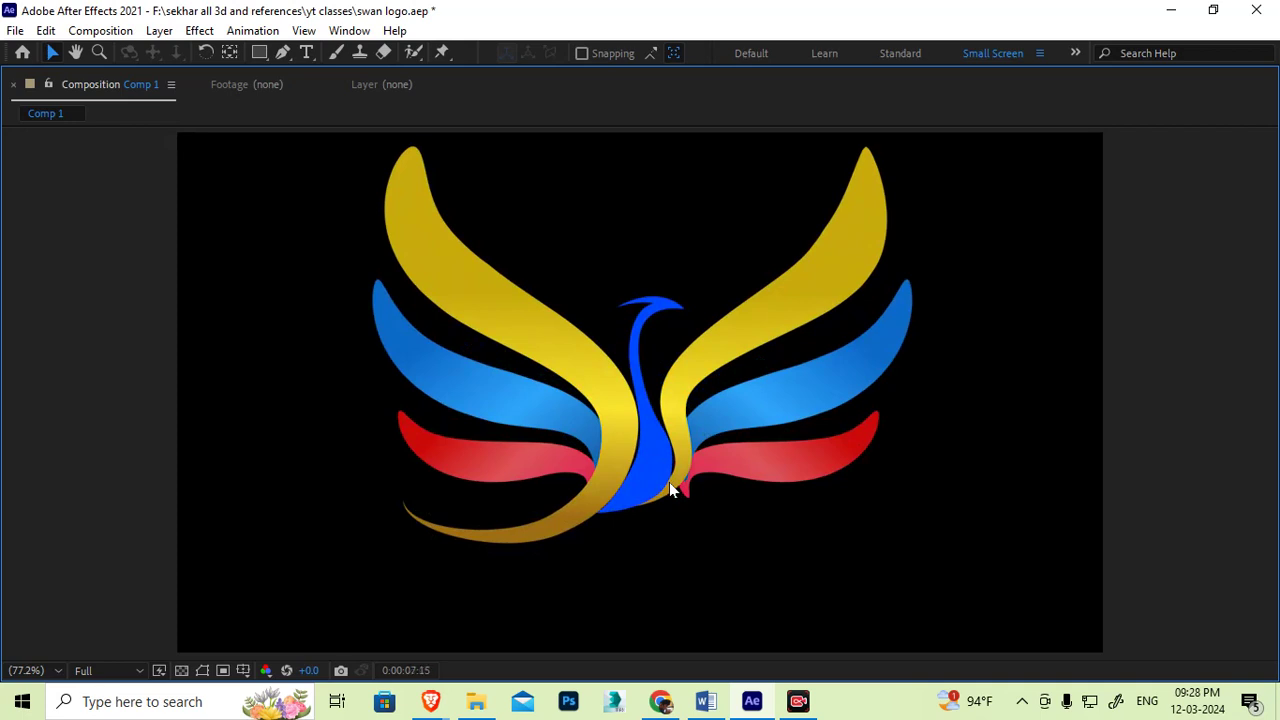
Step: Restore the normal panel layout and delete the logo.png reference layer from the composition
key("grave")
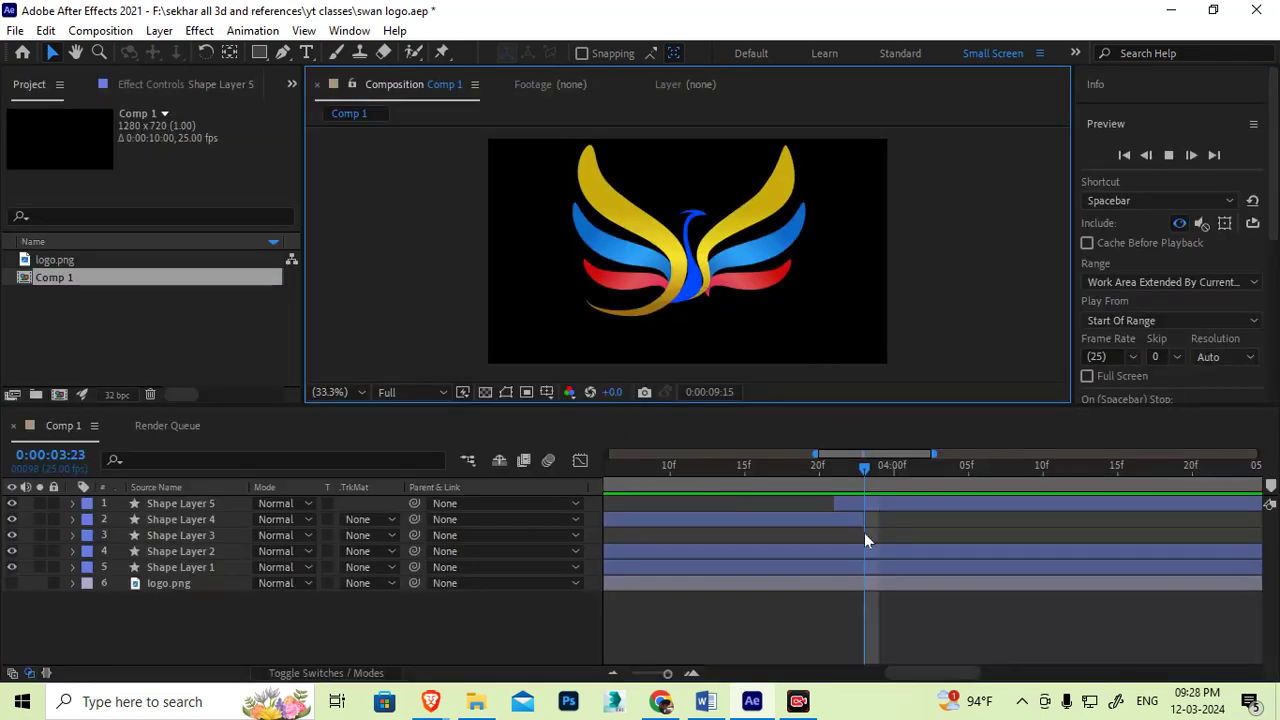
left_click_drag(665, 468, 396, 449)
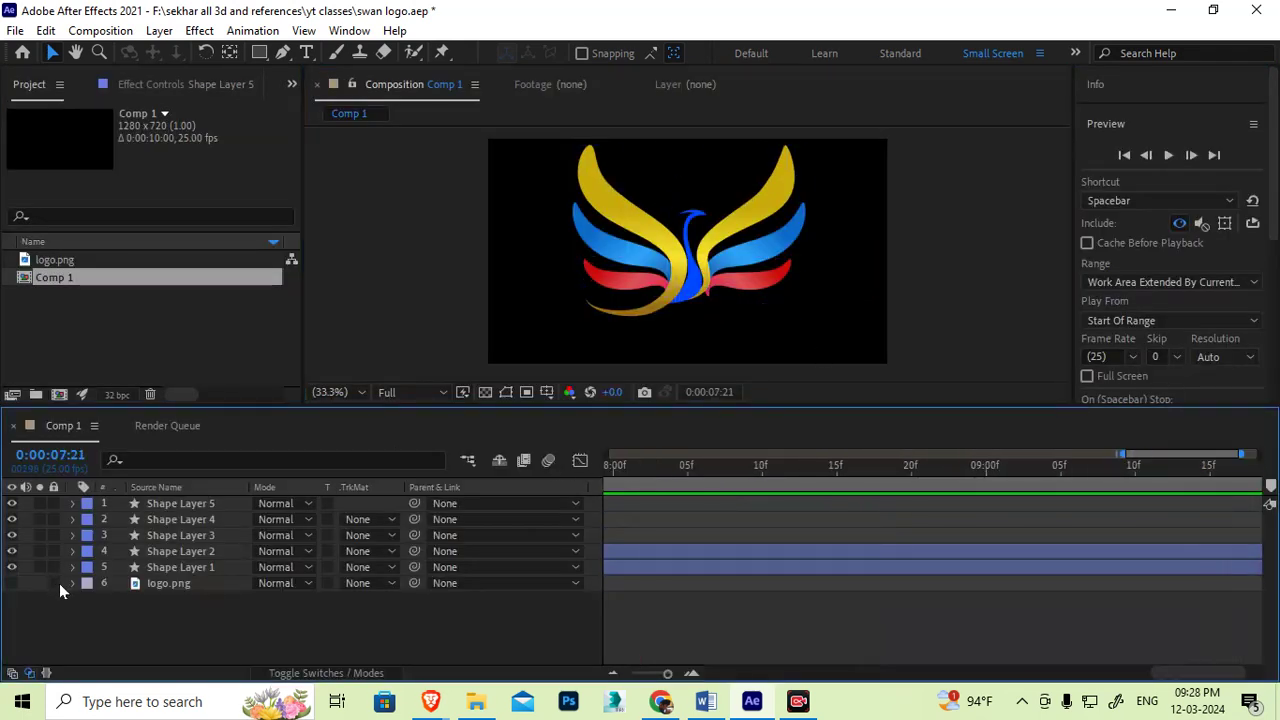
left_click(168, 584)
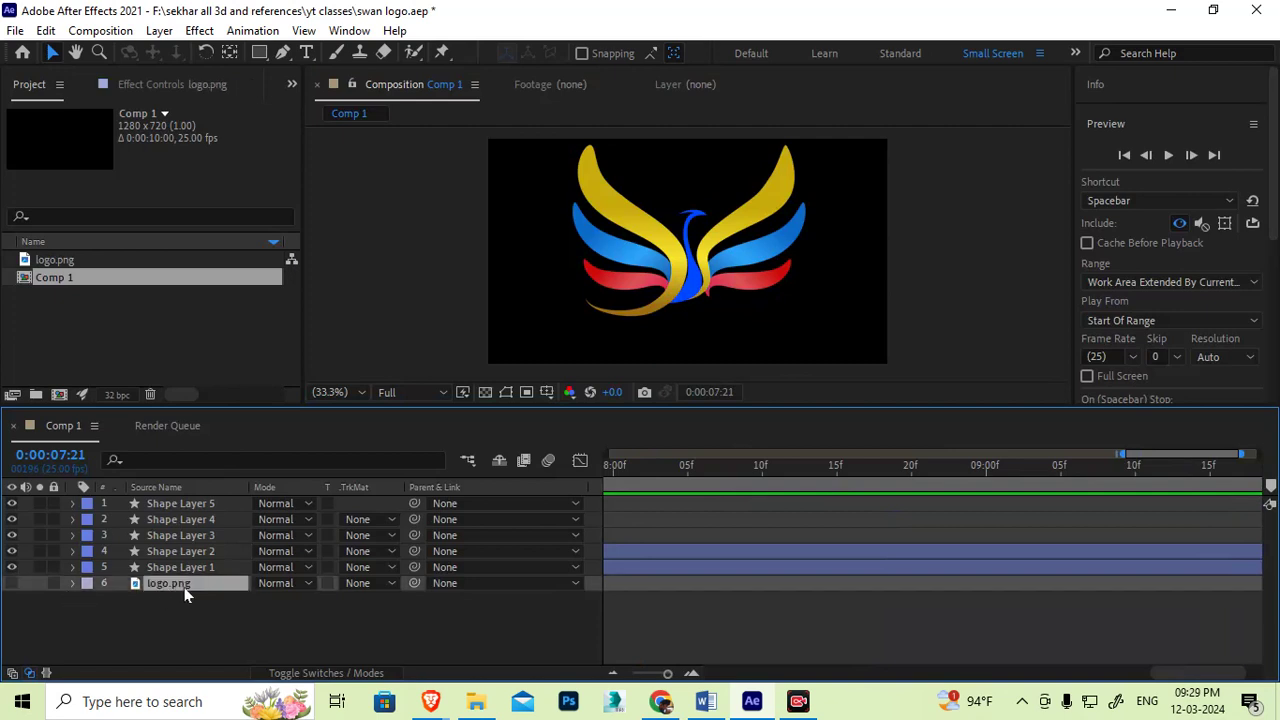
left_click(12, 584)
left_click(12, 584)
left_click(12, 584)
left_click_drag(661, 675, 614, 674)
left_click(627, 464)
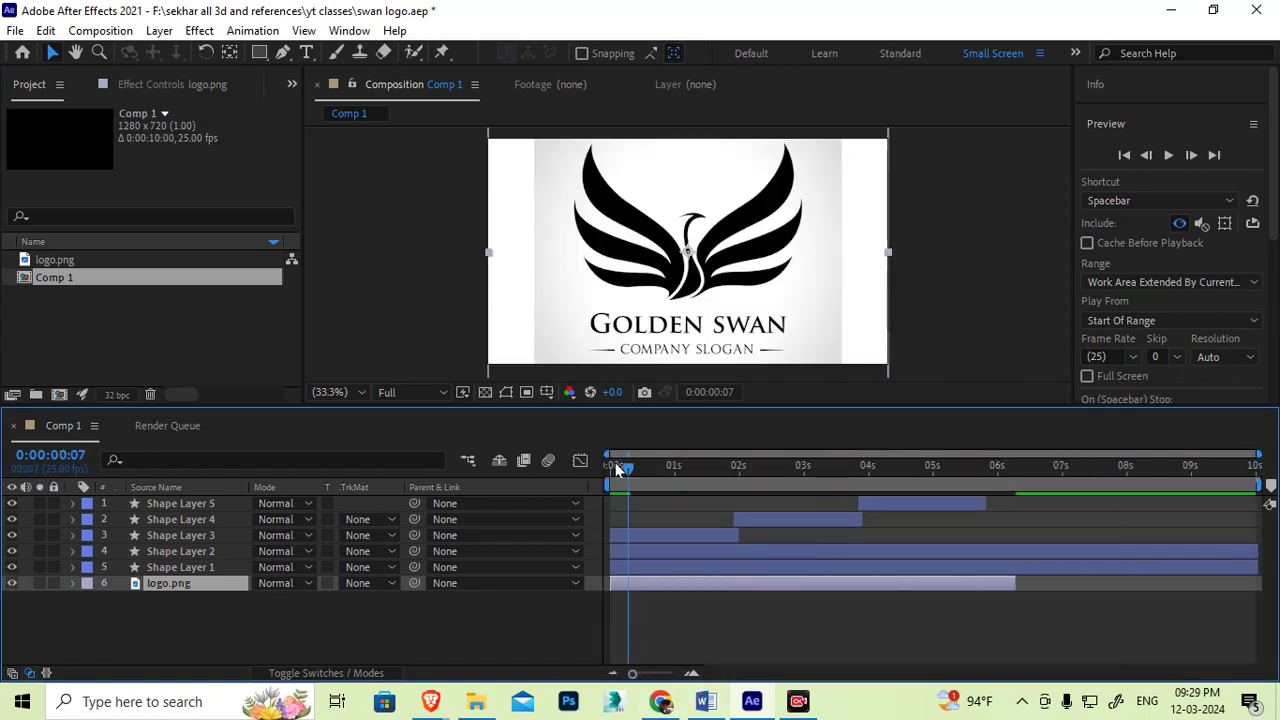
left_click(12, 583)
left_click(12, 583)
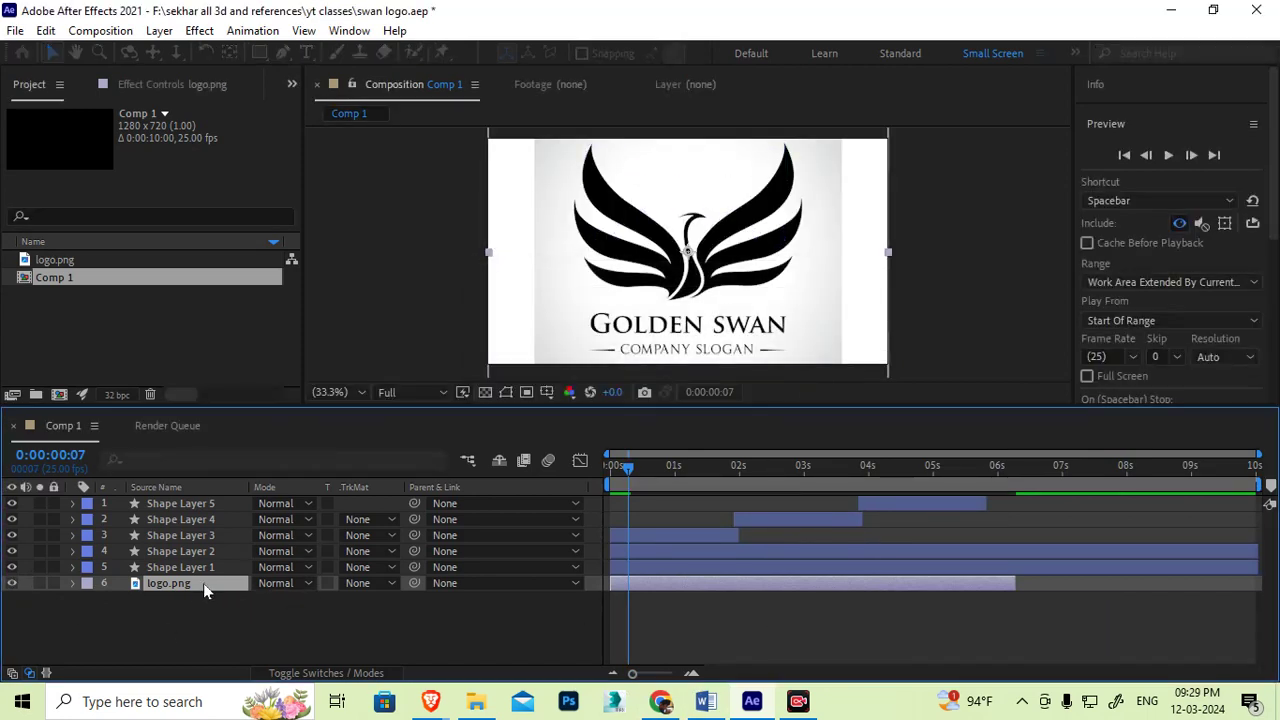
key("Delete")
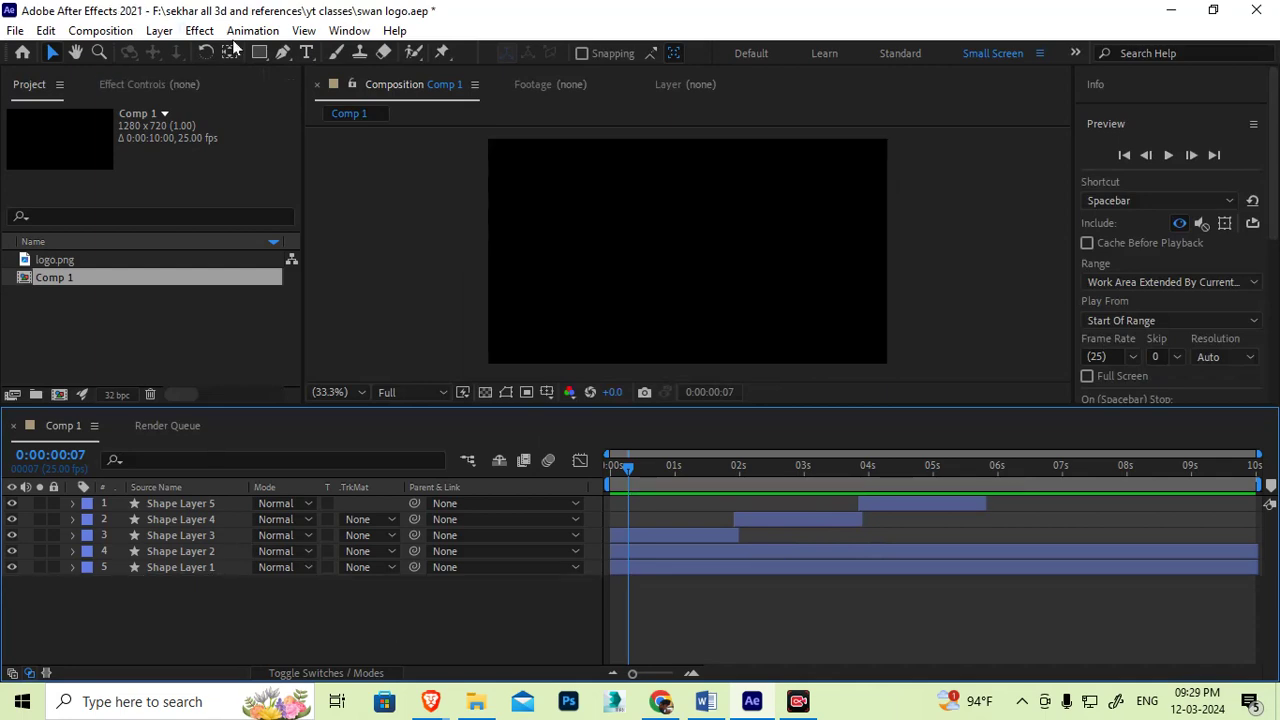
Step: Create a 1280 x 720 px solid layer in dark gray-blue, color 323840
left_click(159, 30)
mouse_move(214, 55)
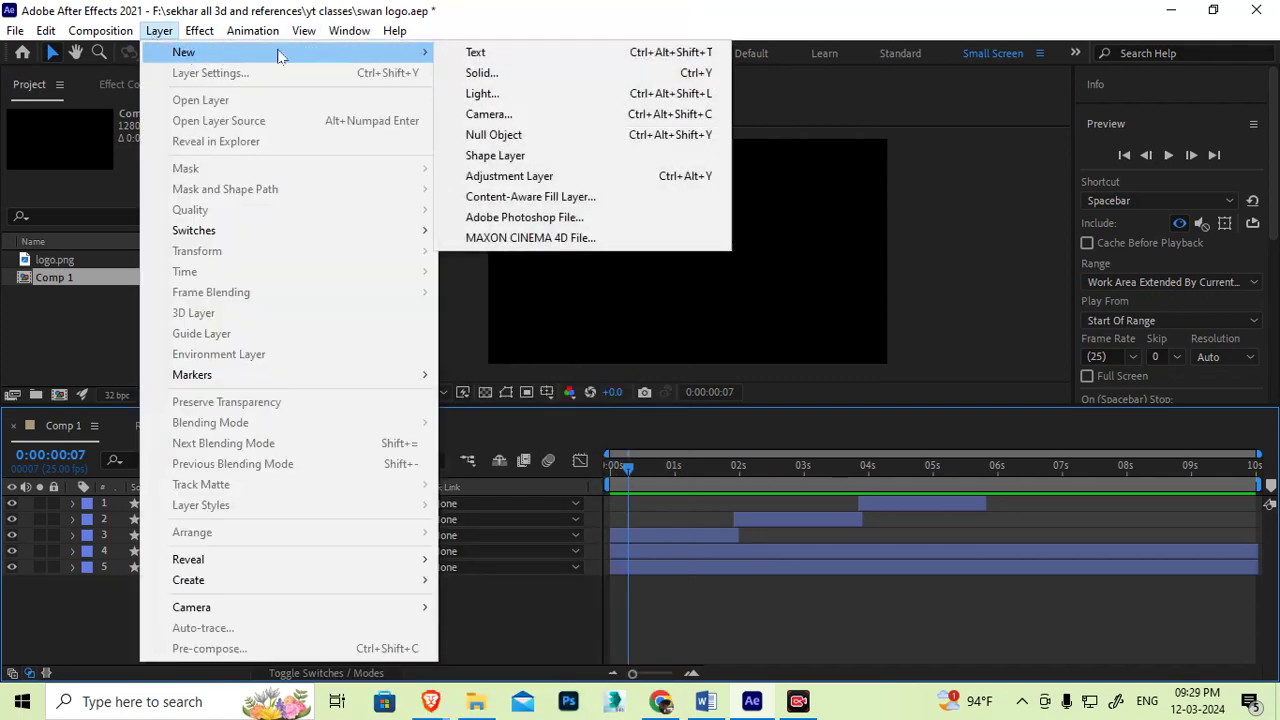
left_click(500, 74)
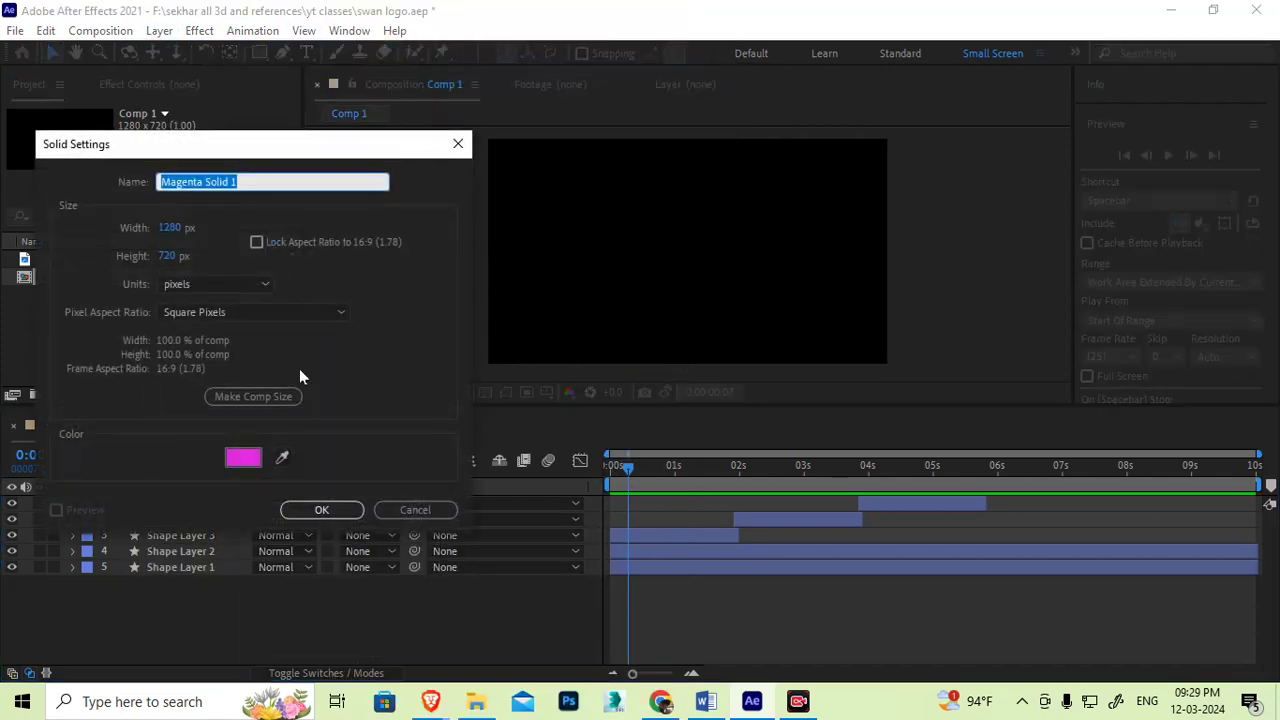
left_click(247, 457)
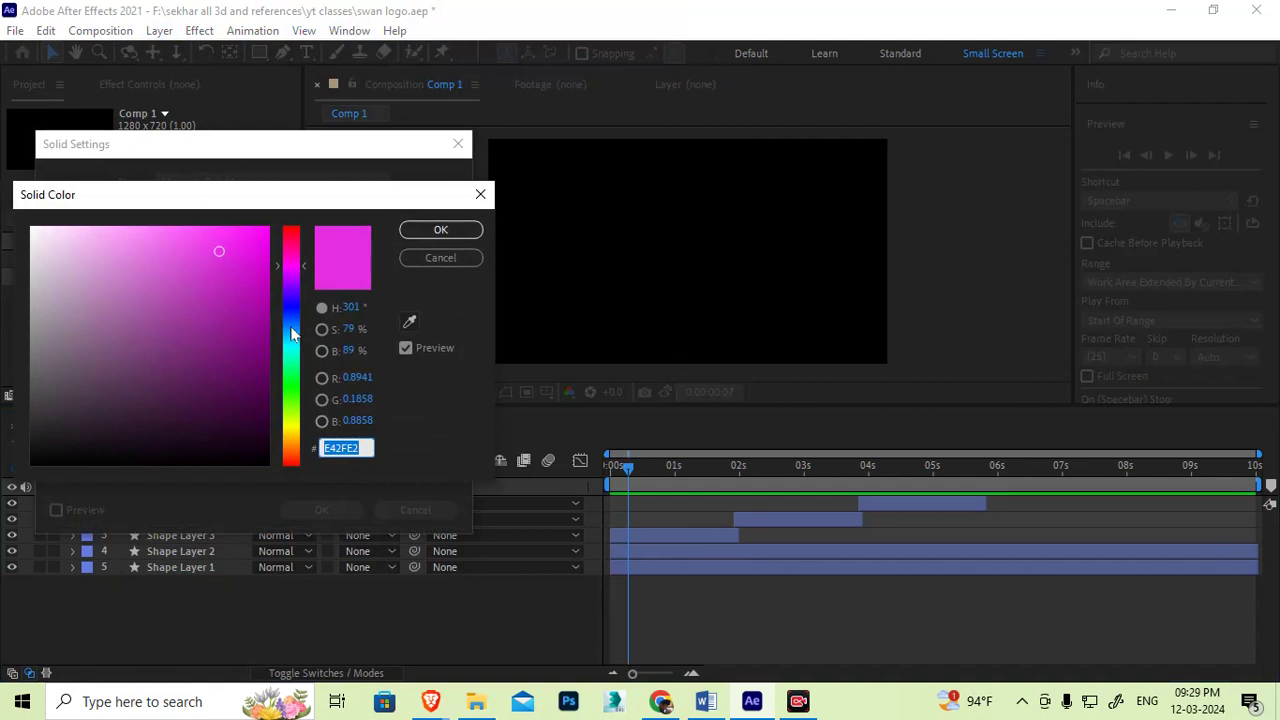
left_click(294, 323)
mouse_move(53, 436)
left_mouse_down()
mouse_move(43, 397)
mouse_move(80, 405)
left_mouse_up()
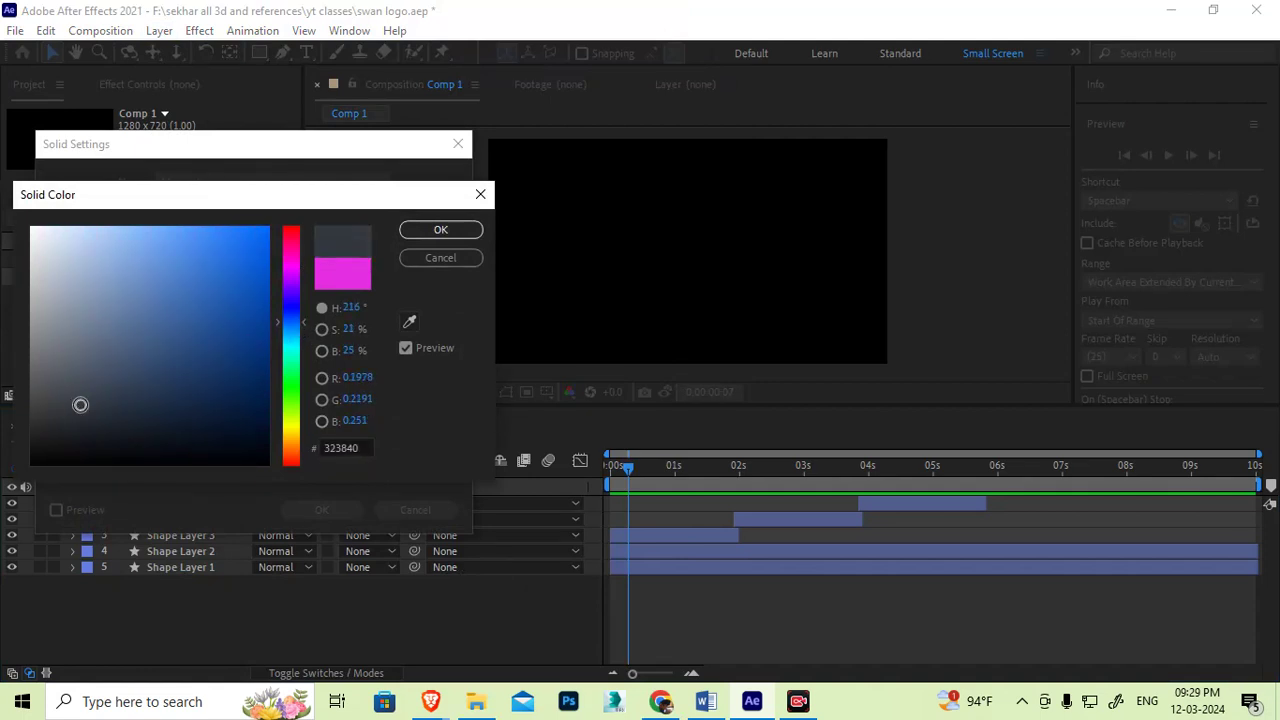
left_click(405, 232)
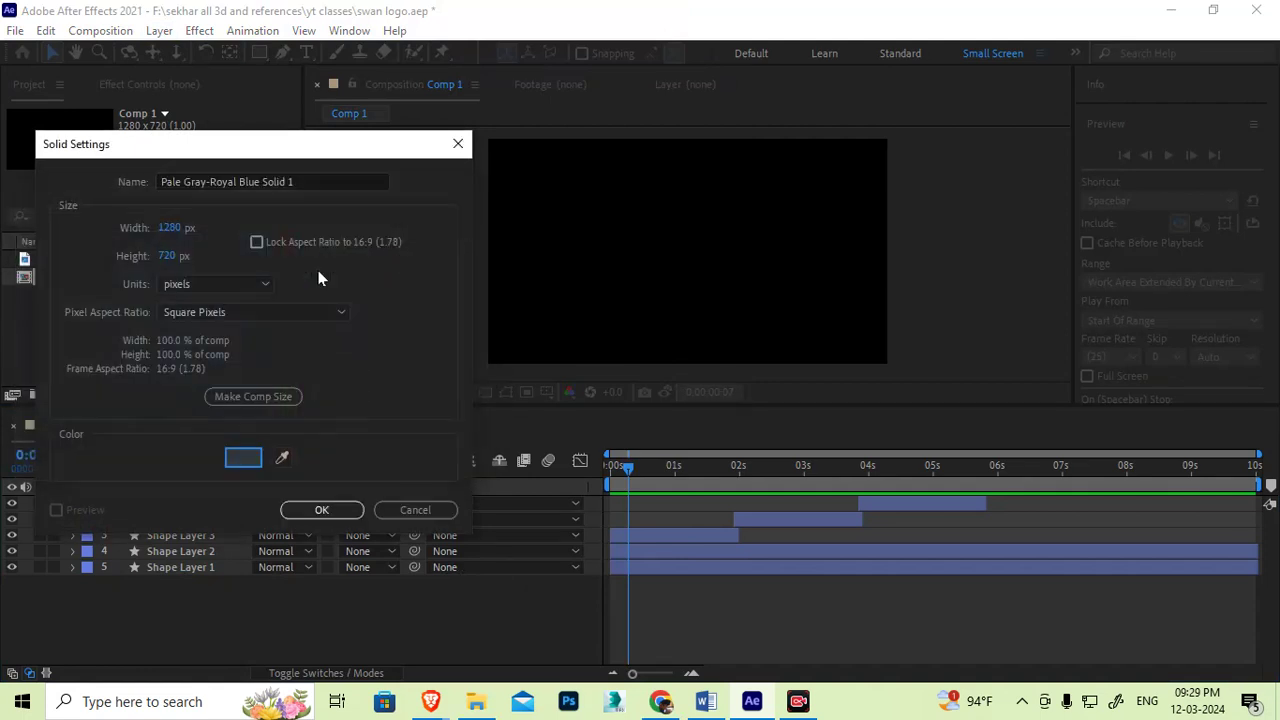
left_click(320, 509)
Step: Place the dark solid beneath all the shape layers and extend its duration to the last frame, 0:00:09:24
left_click_drag(183, 504, 190, 644)
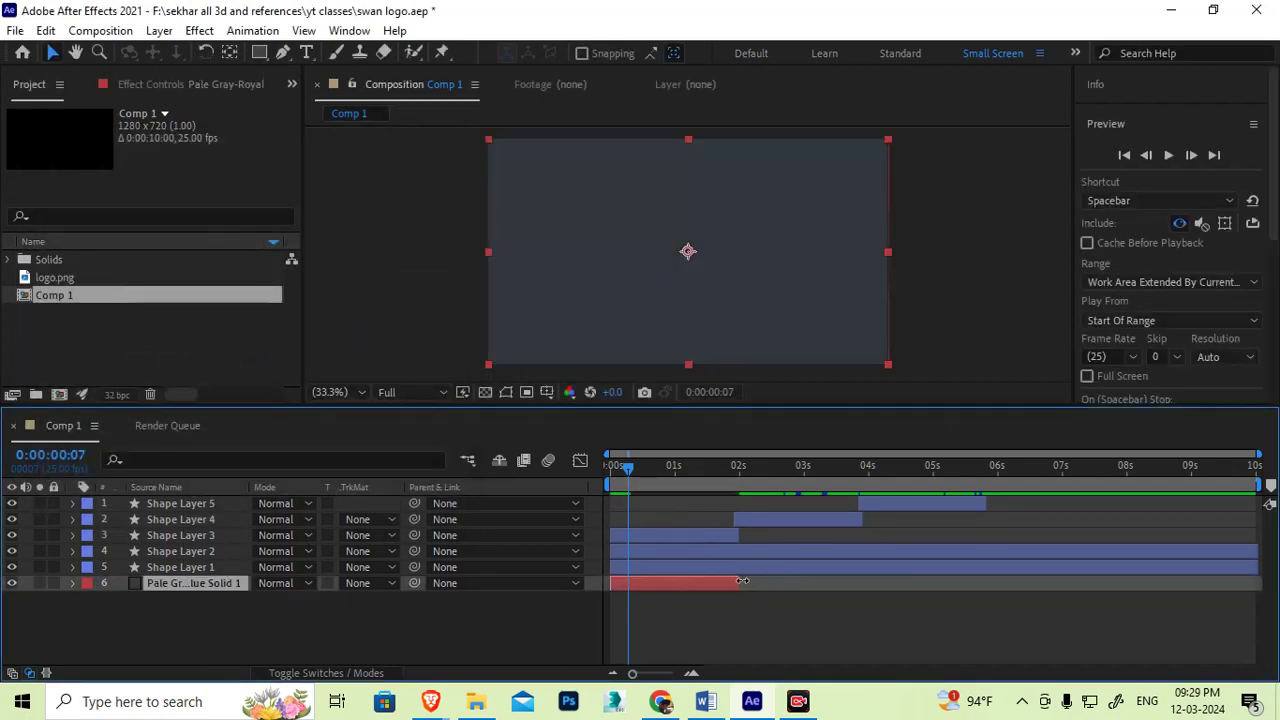
key("End")
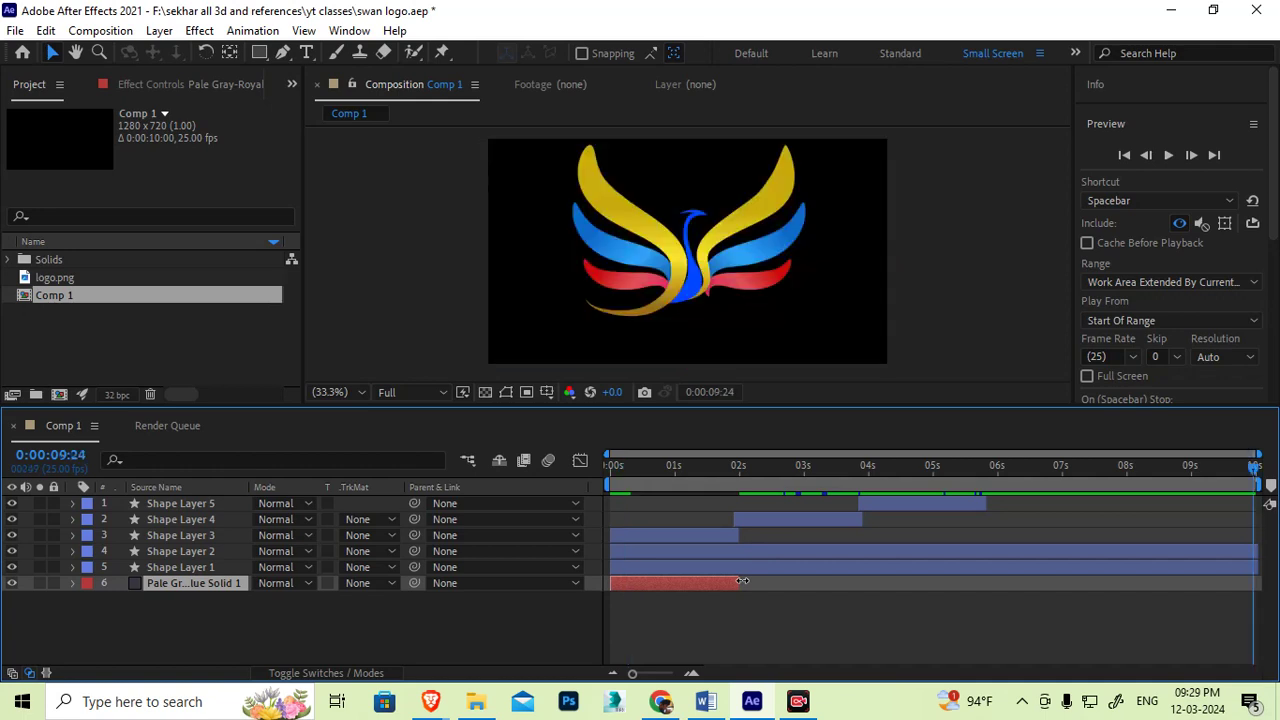
key("alt+bracketright")
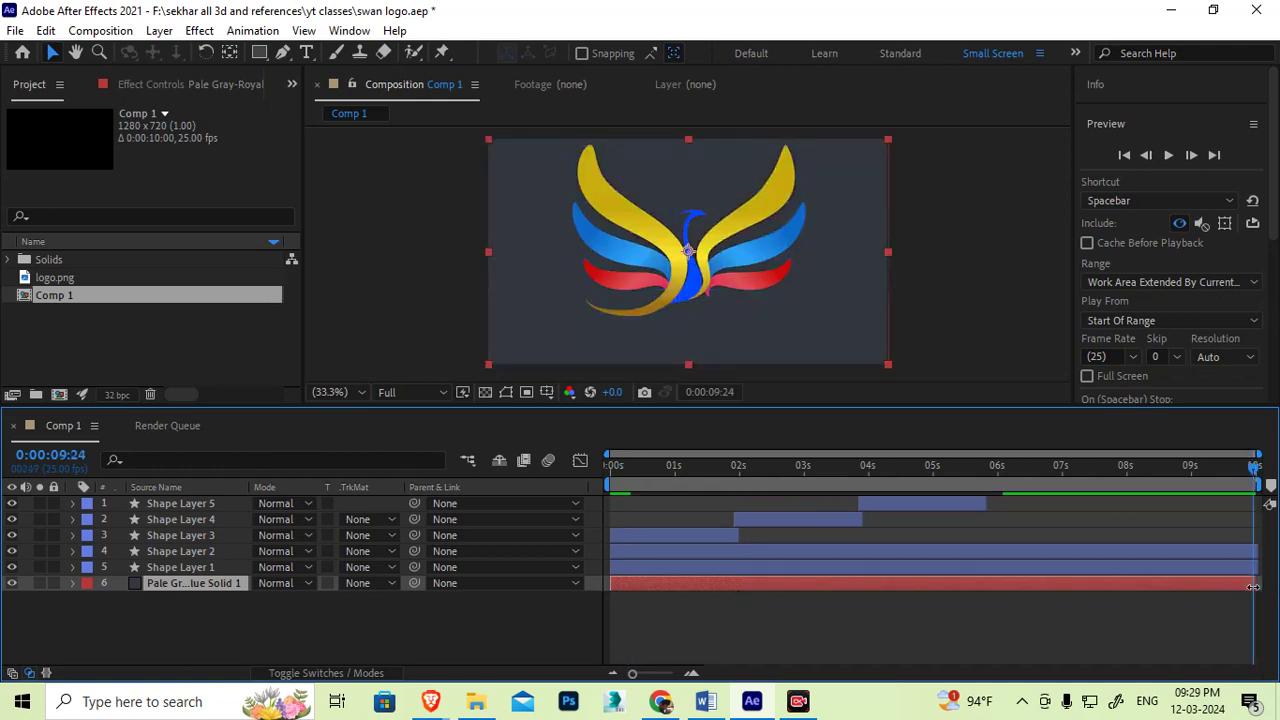
Step: At 0:00:00:00, duplicate the dark background solid and recolor the upper copy to a lighter gray-blue as a new solid
left_click_drag(620, 465, 594, 465)
left_click(234, 620)
left_click(198, 584)
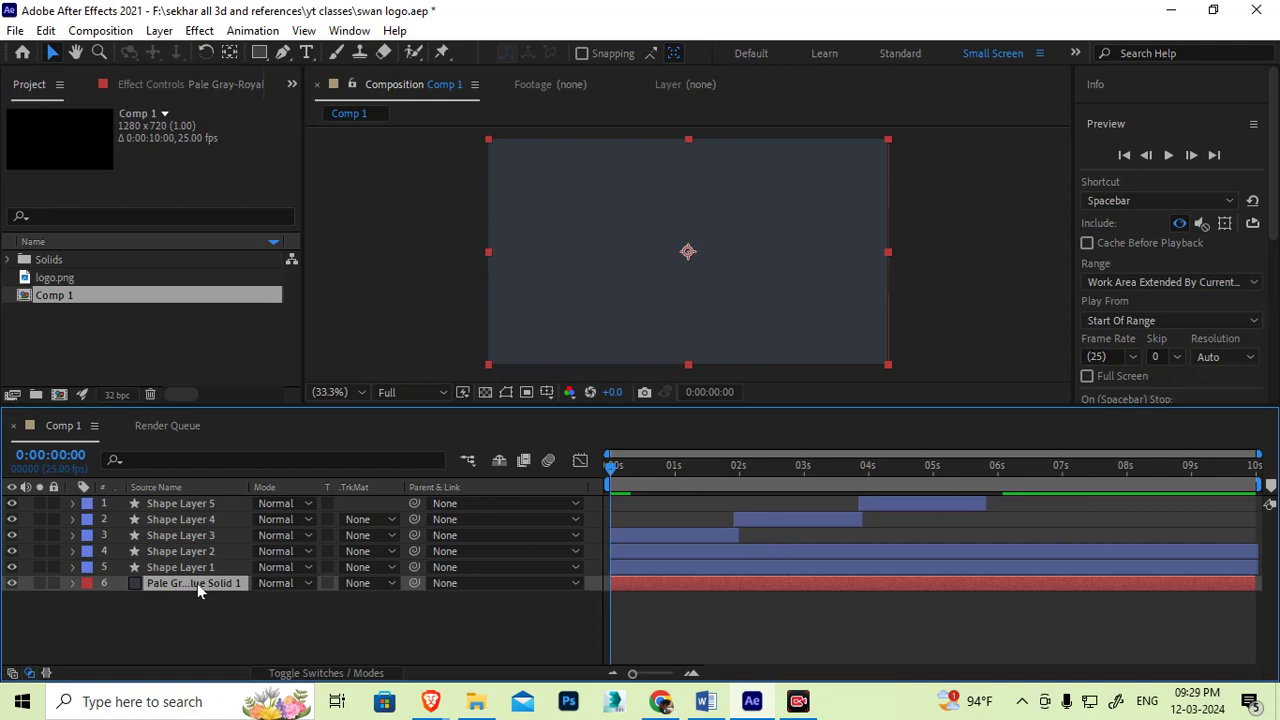
key("ctrl+d")
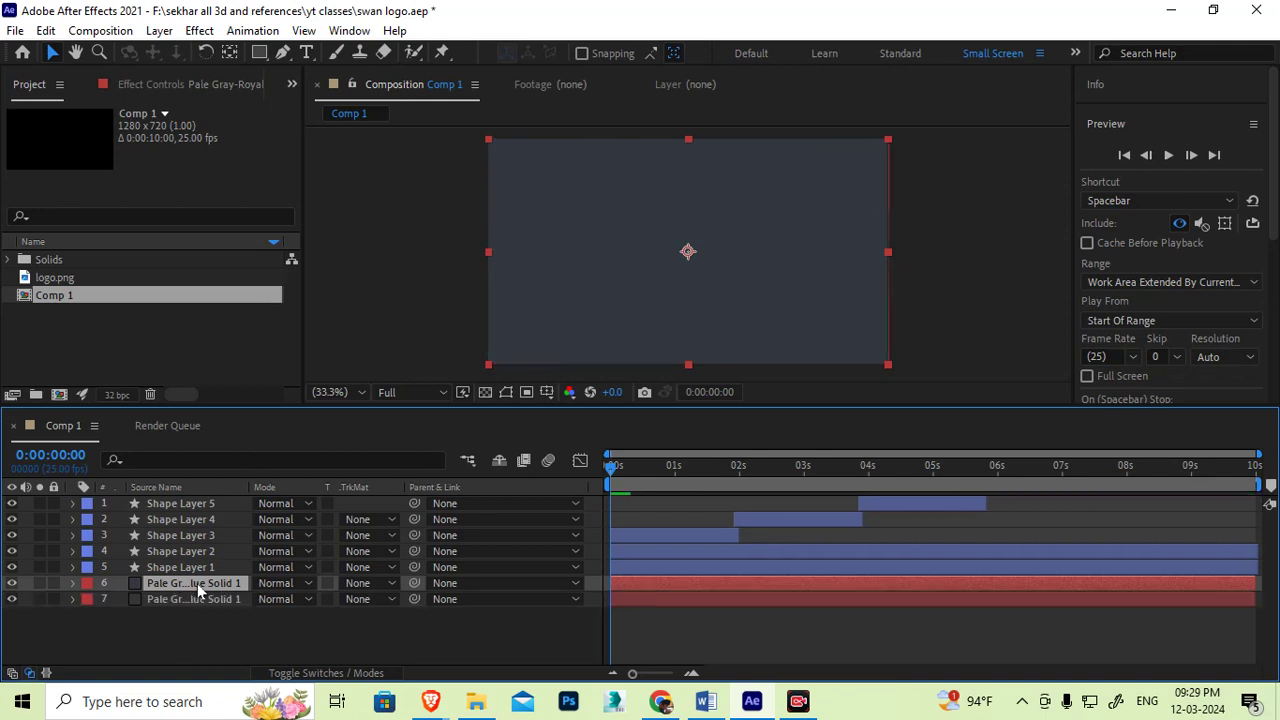
key("ctrl+shift+y")
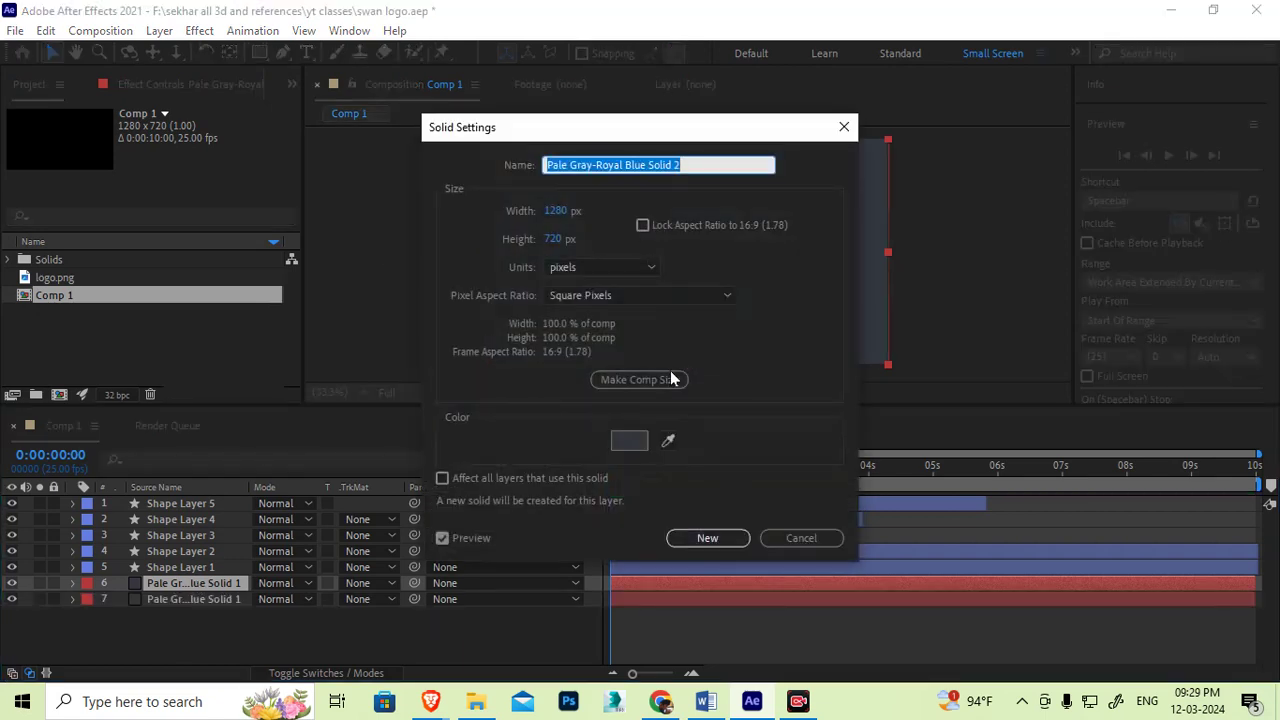
left_click(629, 440)
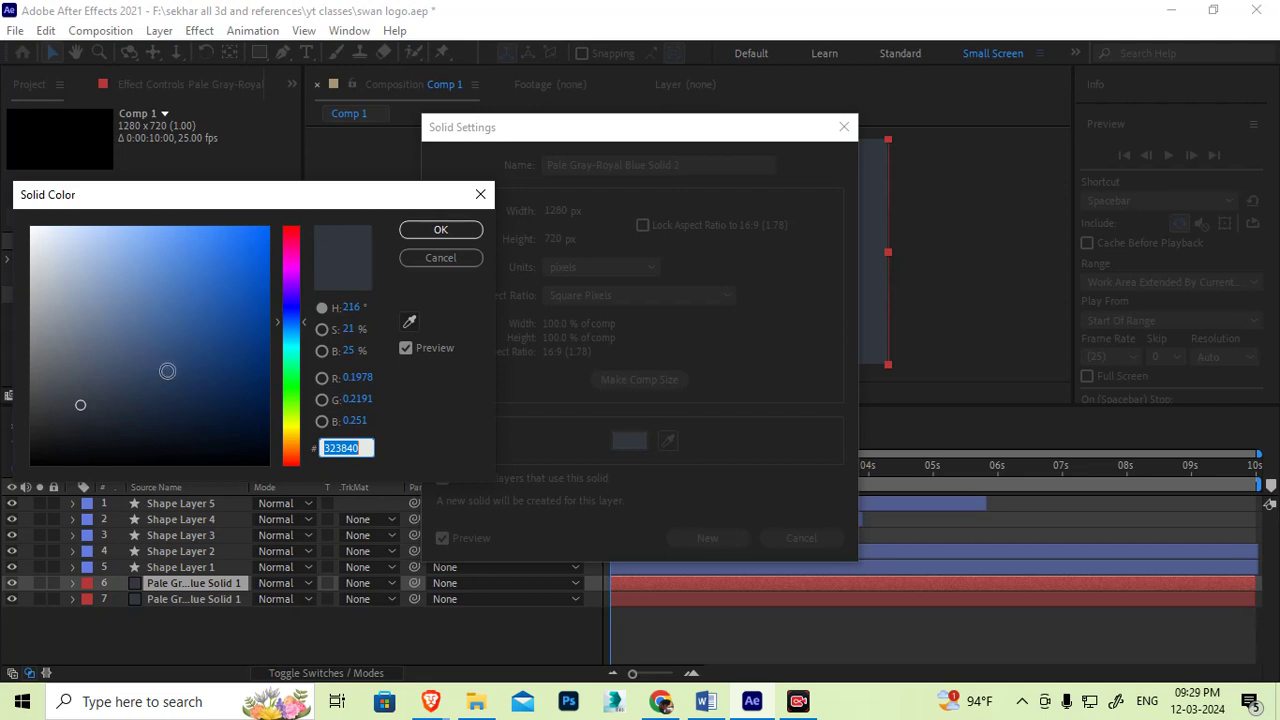
left_click_drag(83, 383, 105, 354)
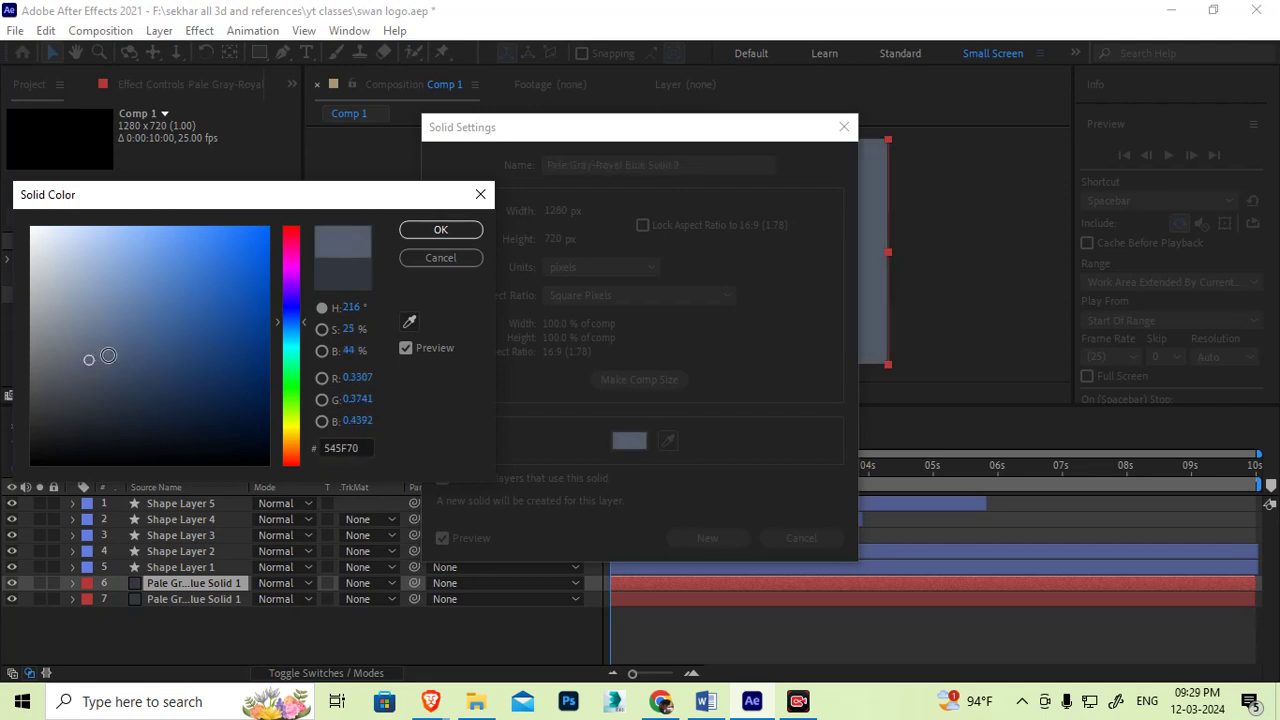
left_click(441, 230)
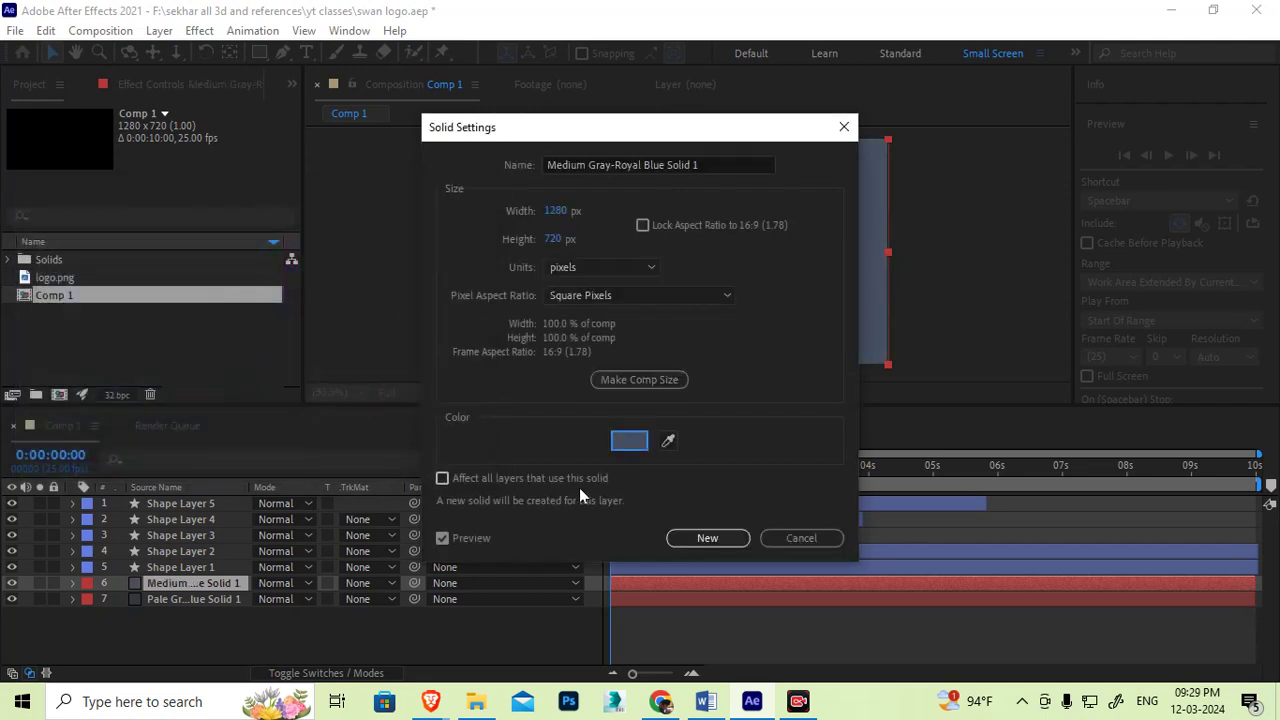
left_click(702, 540)
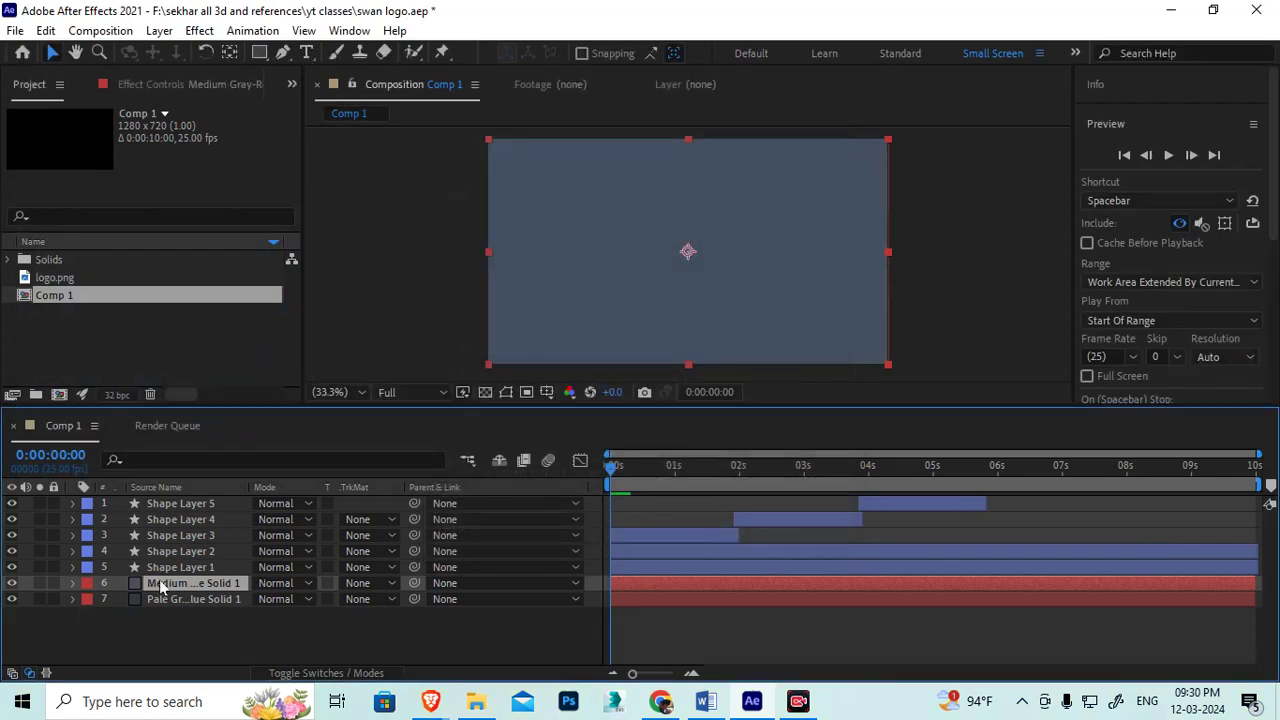
Step: Draw a wide, flat elliptical mask with the Ellipse tool across the middle of the lighter gray-blue solid
left_click(262, 56)
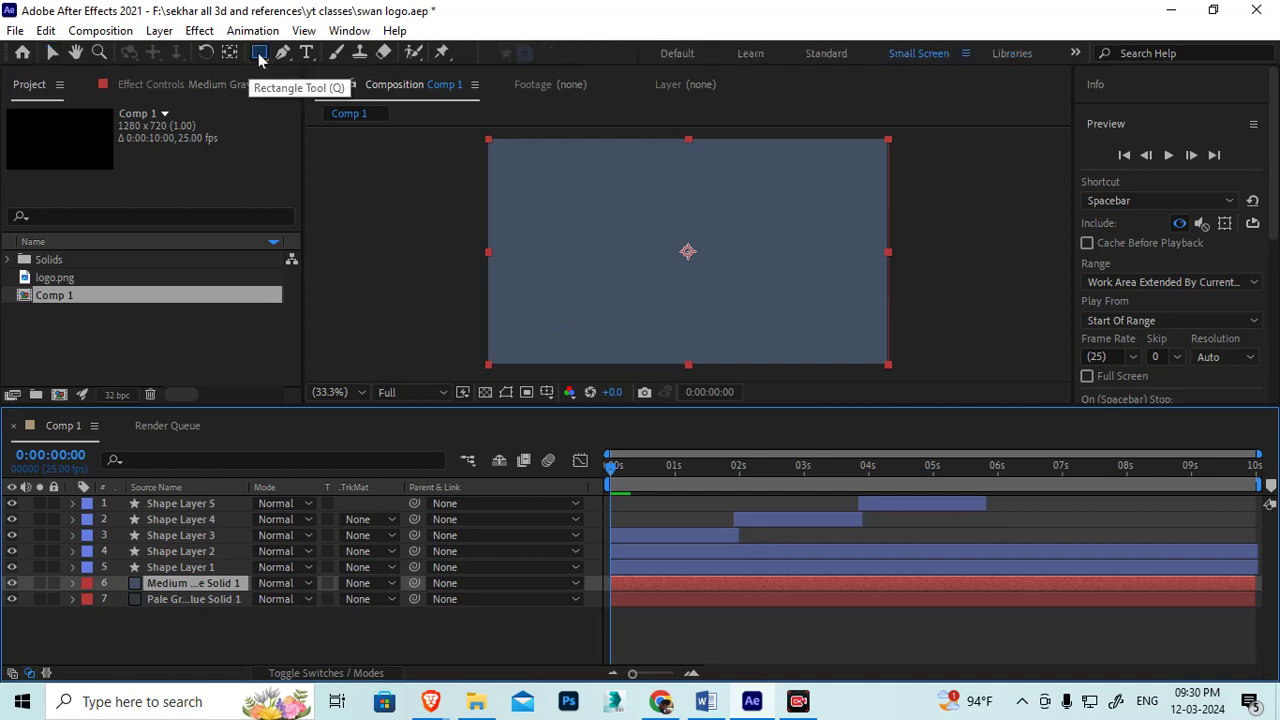
key("q")
key("q")
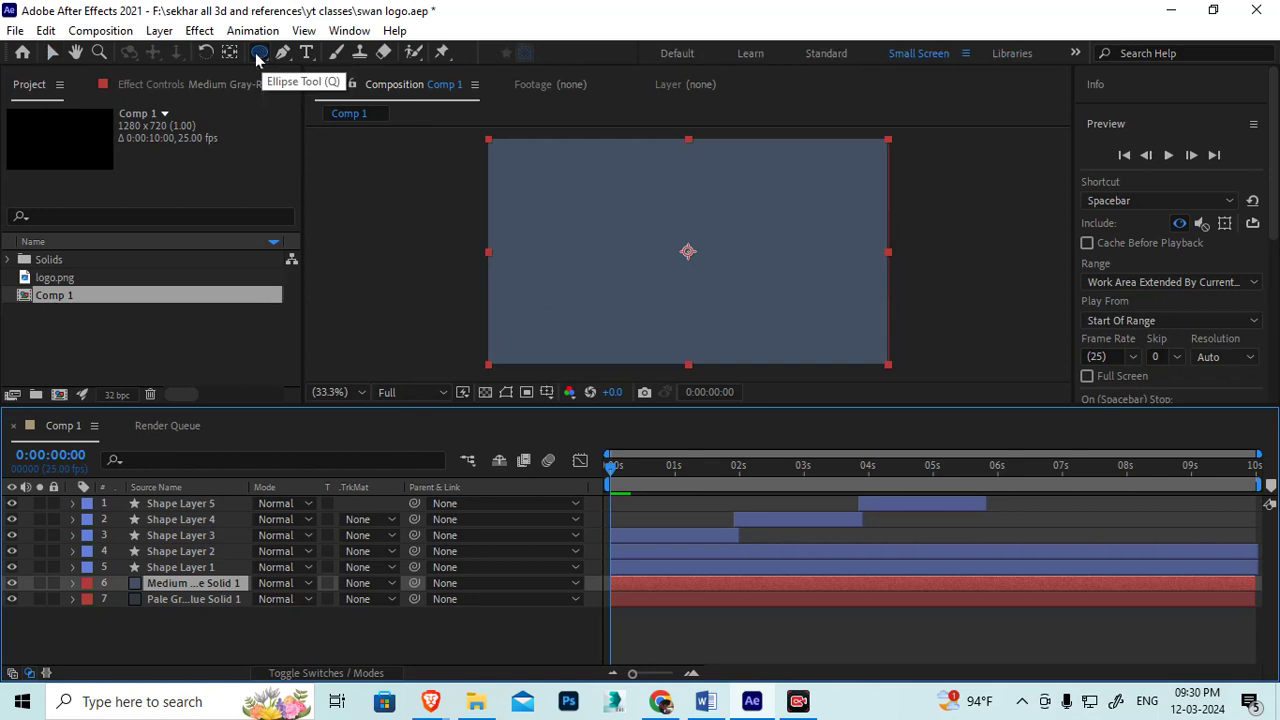
left_click(261, 54)
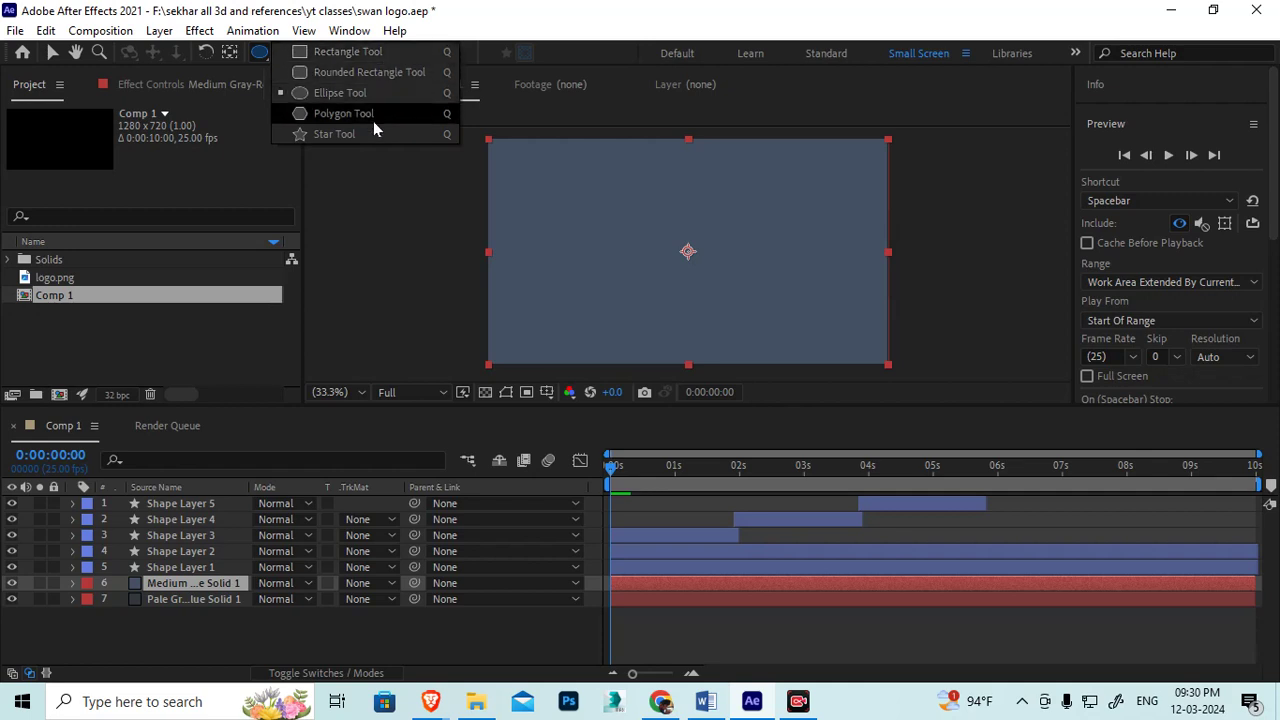
left_click(340, 93)
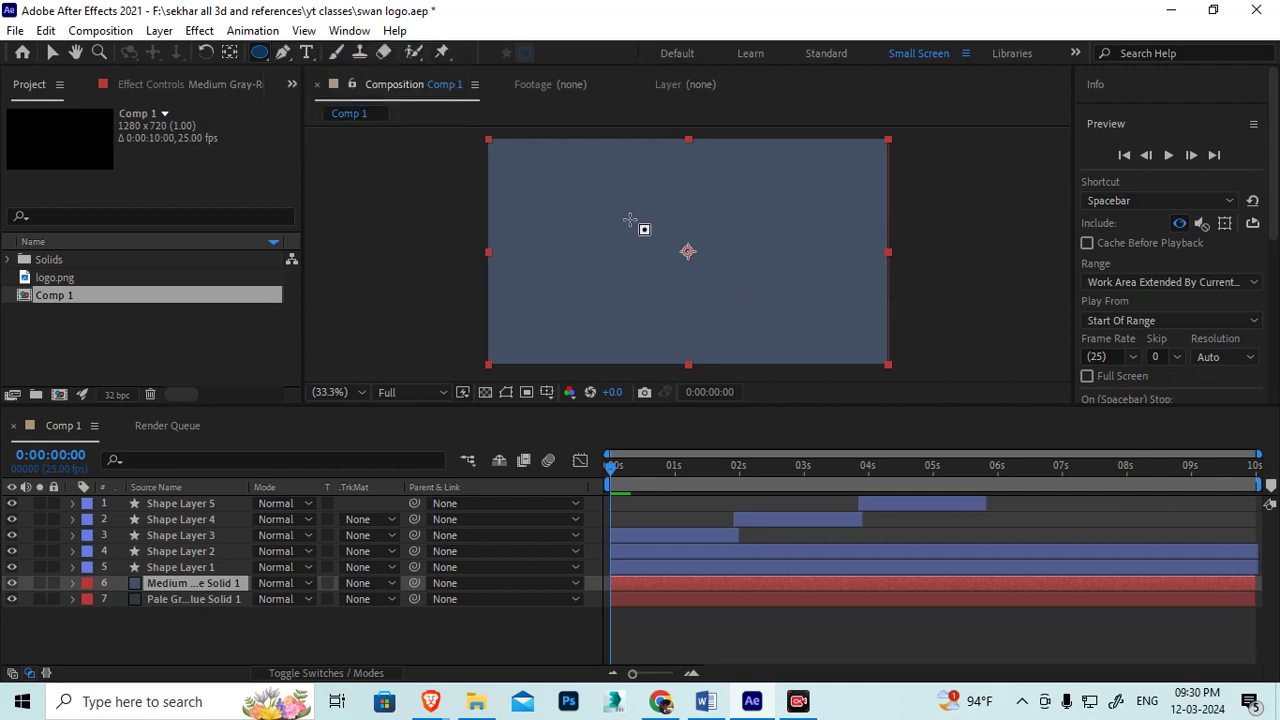
left_click_drag(544, 230, 846, 300)
left_click_drag(839, 288, 836, 282)
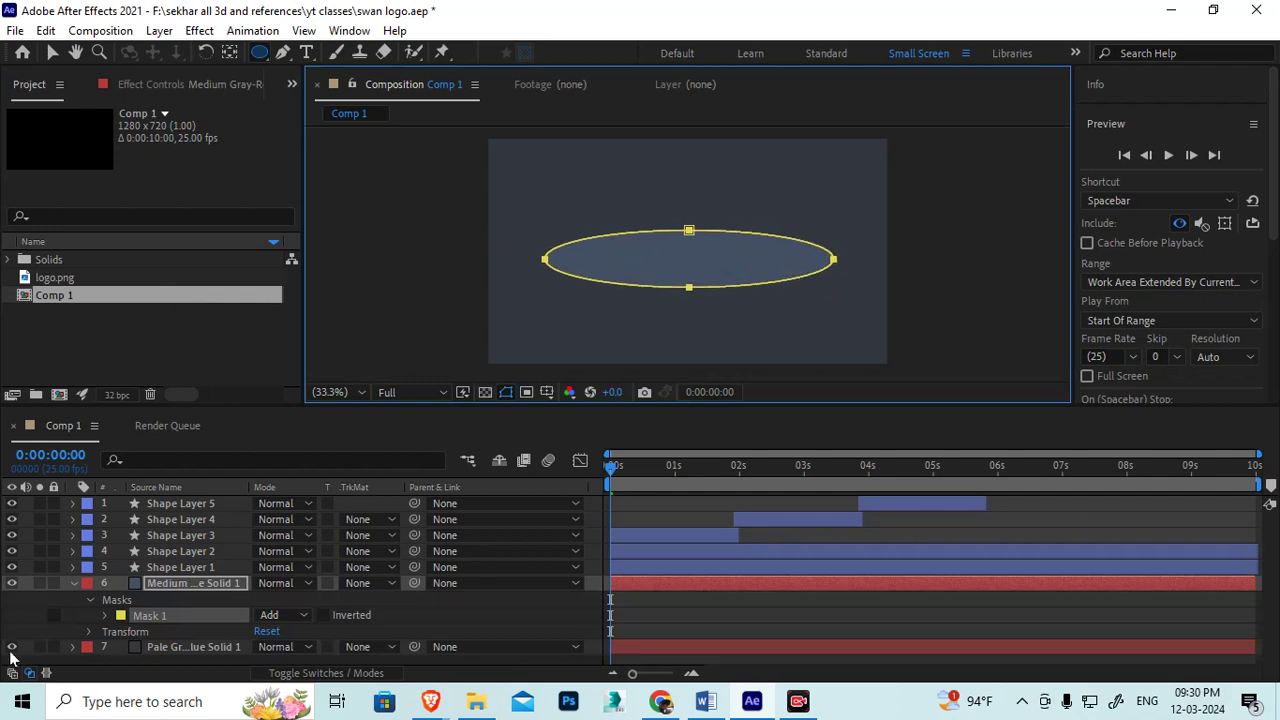
Step: Set the ellipse mask's feather to 102 pixels, collapse the layer and hide the mask outlines in the viewer
left_click(187, 588)
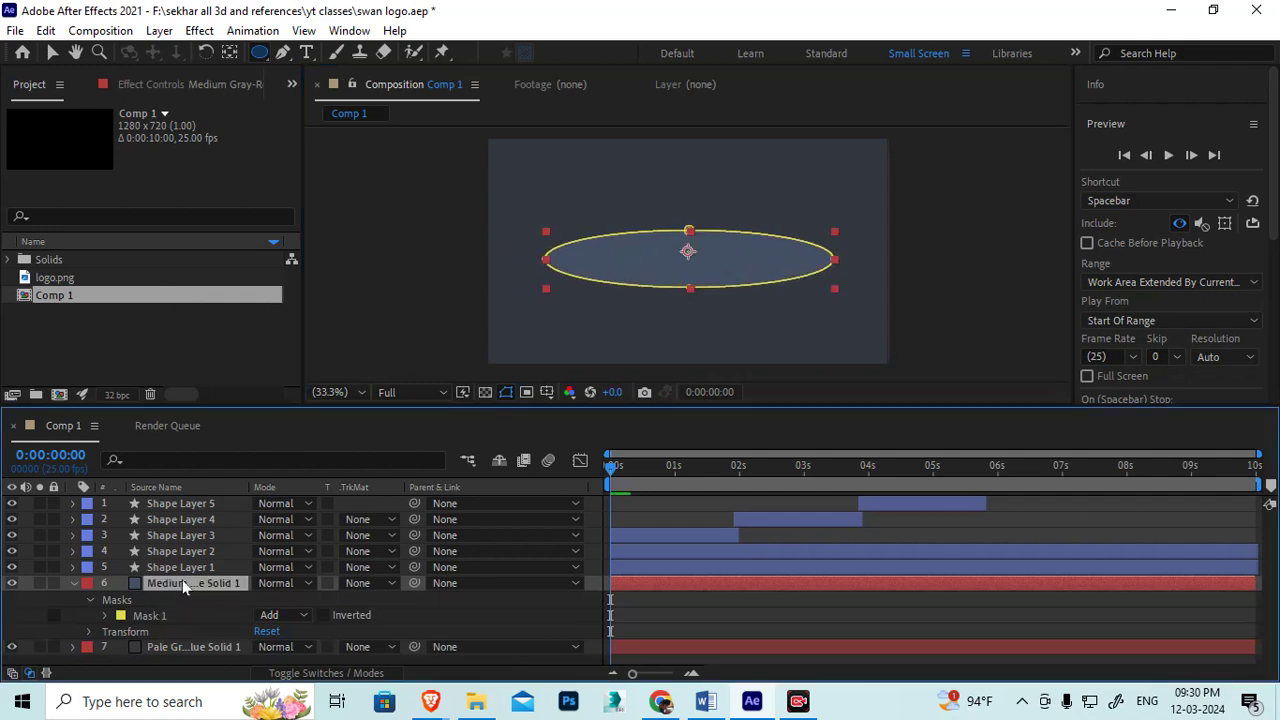
key("f")
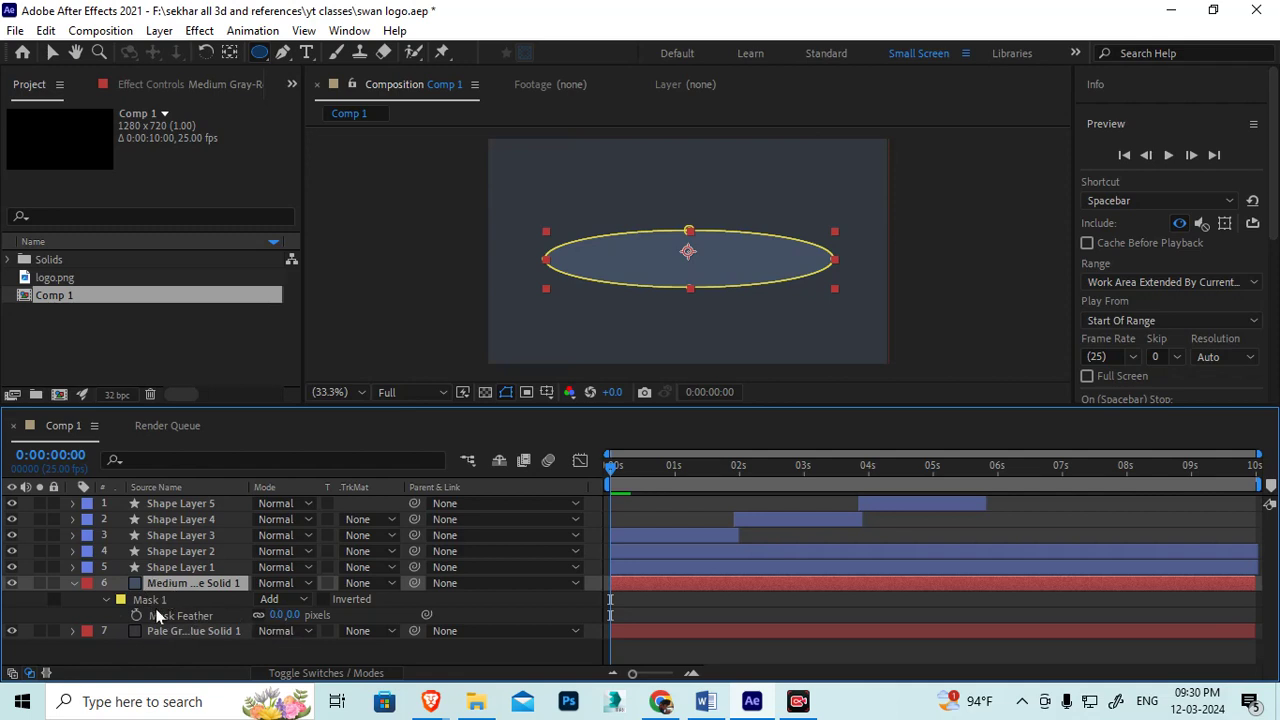
left_click_drag(273, 616, 376, 624)
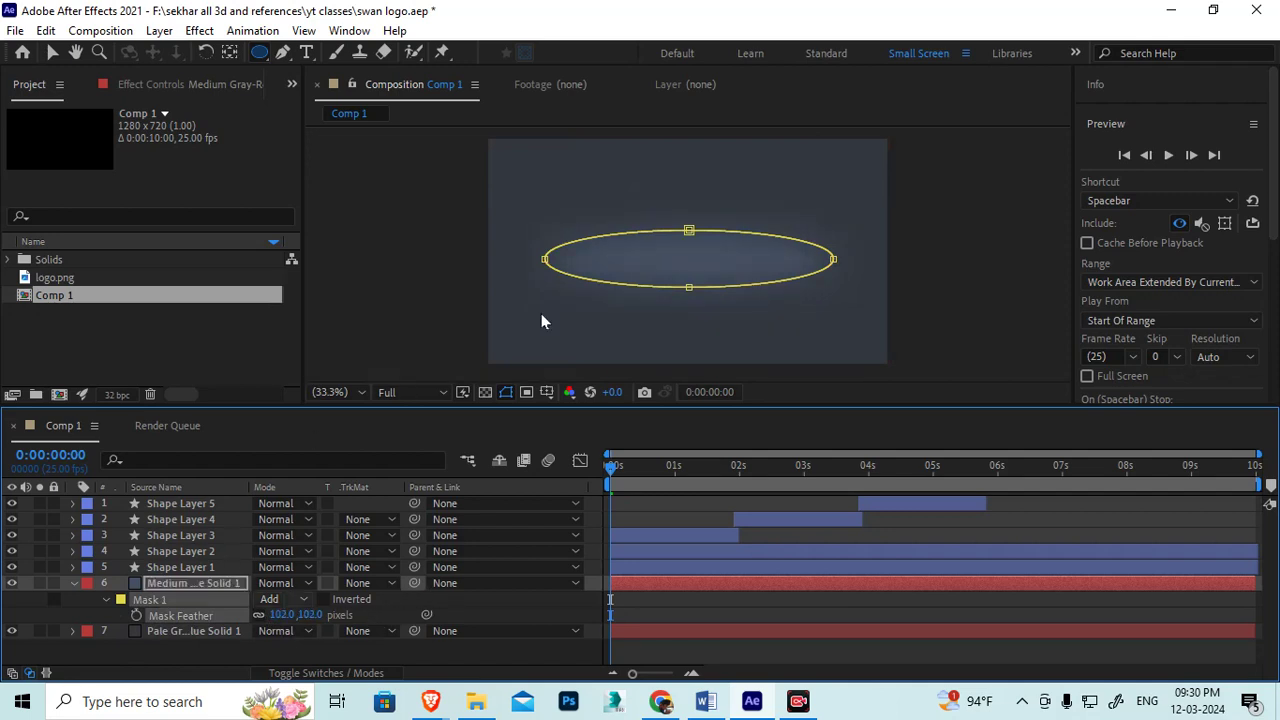
left_click(71, 584)
left_click(509, 393)
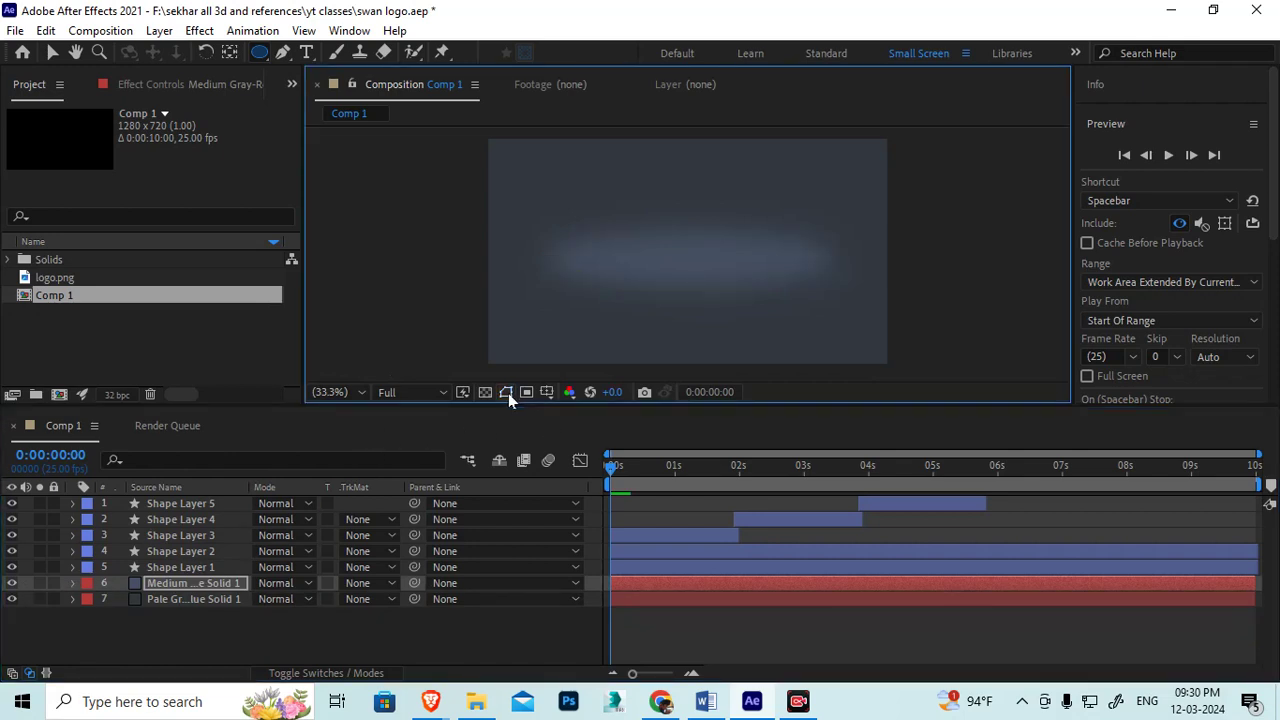
Step: Increase the feather of Mask 1 on the lighter solid to 212 pixels and select the dark background solid
left_click(187, 585)
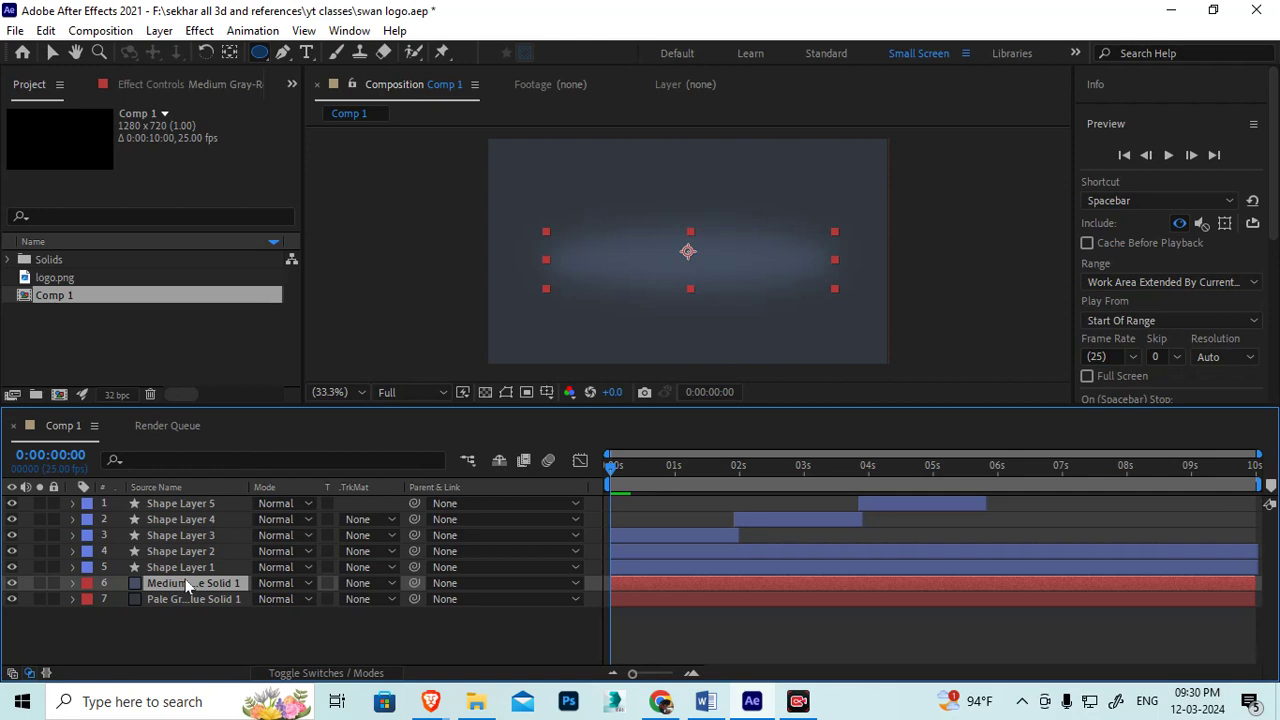
key("m")
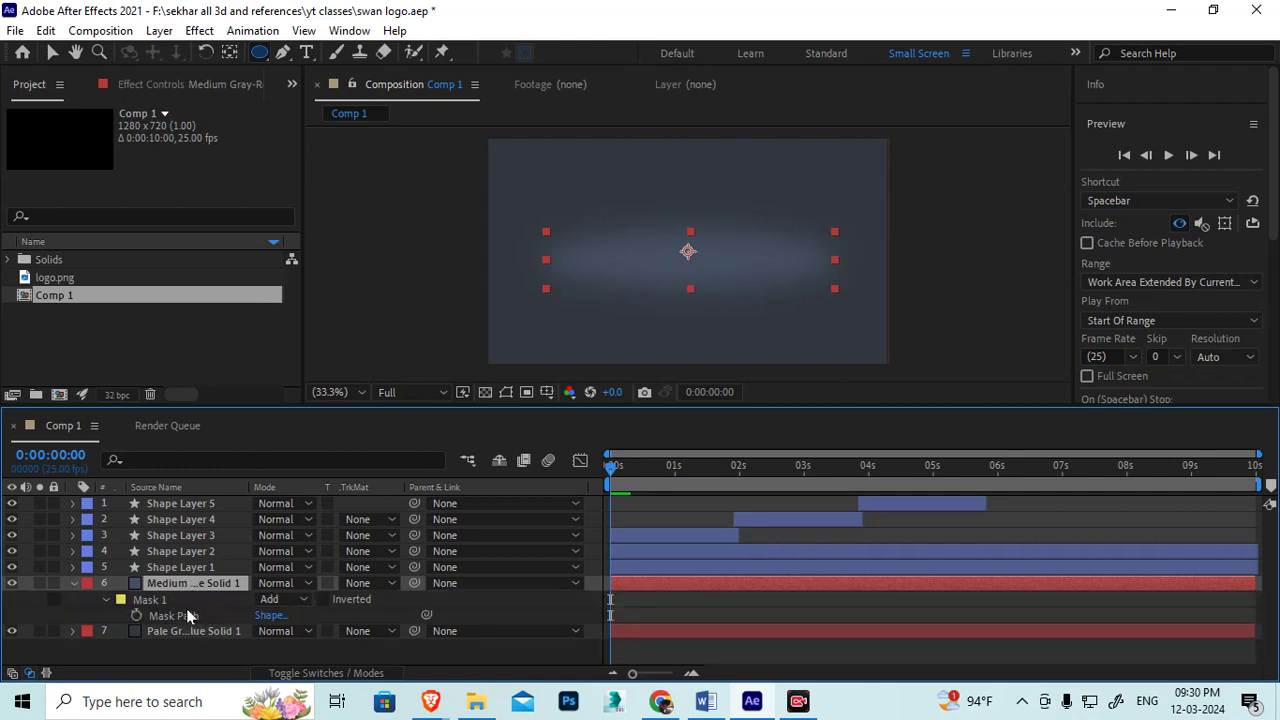
left_click(161, 598)
key("f")
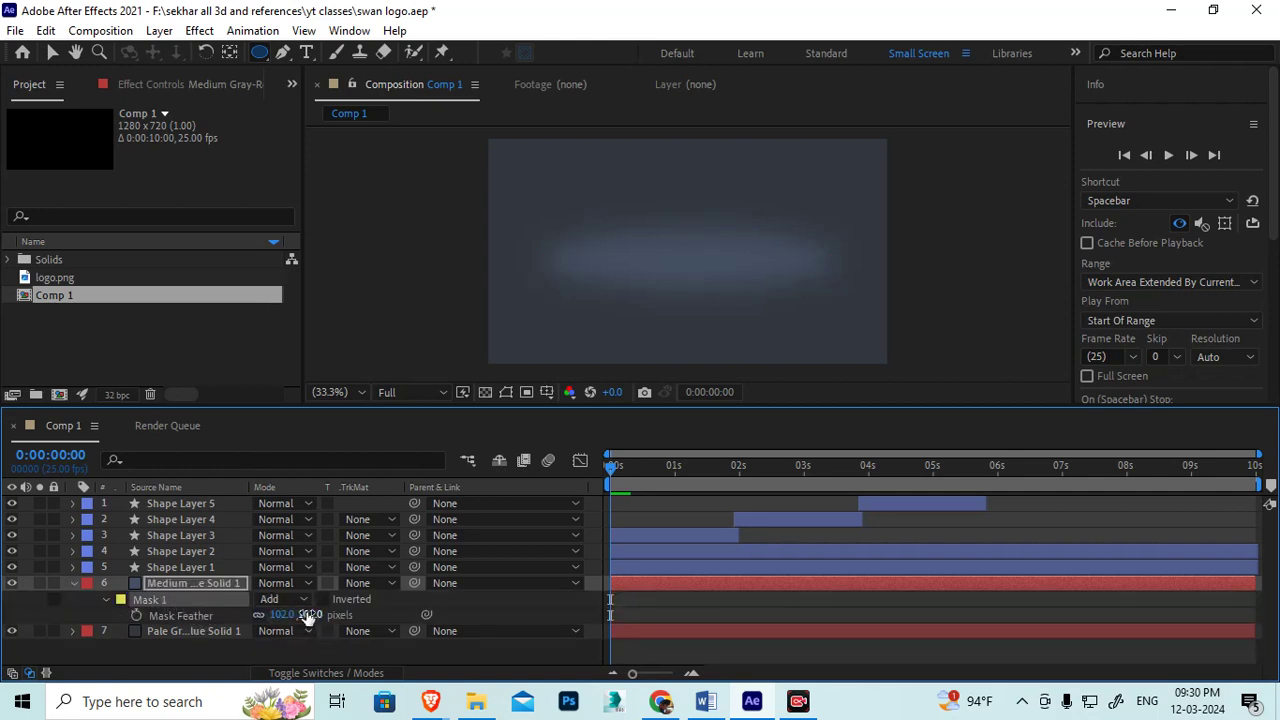
left_click_drag(282, 614, 380, 570)
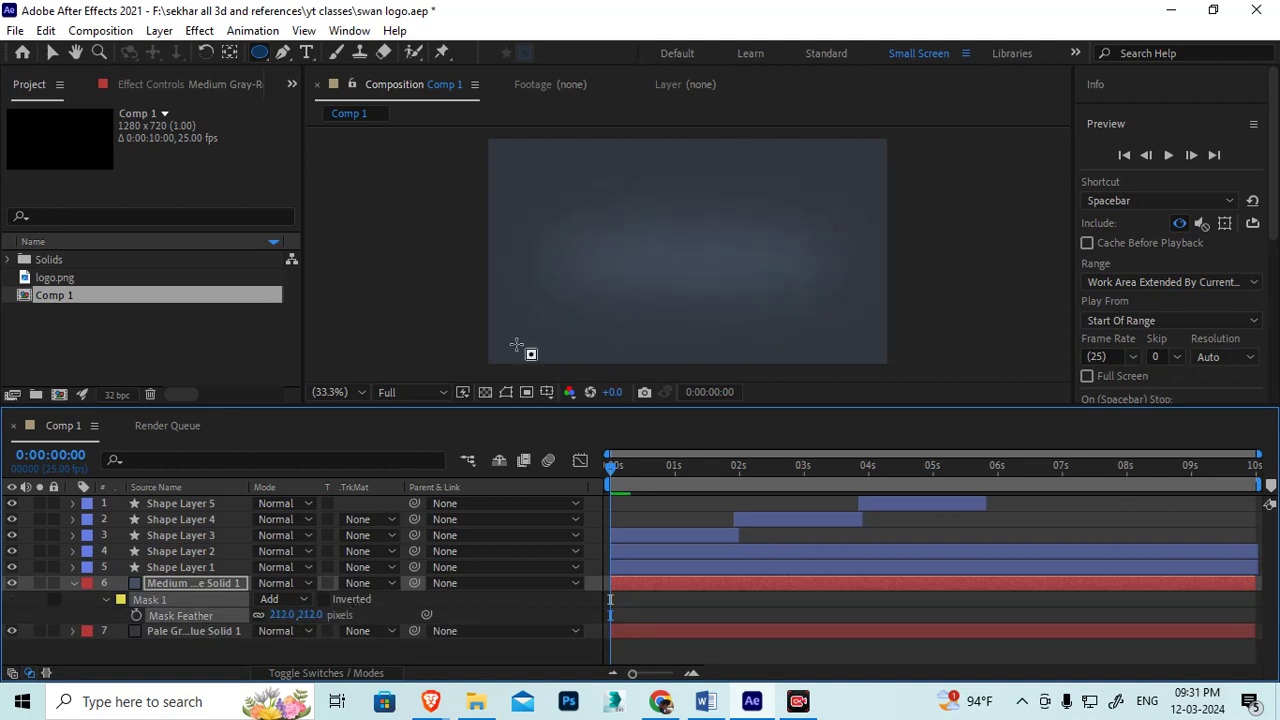
left_click(190, 632)
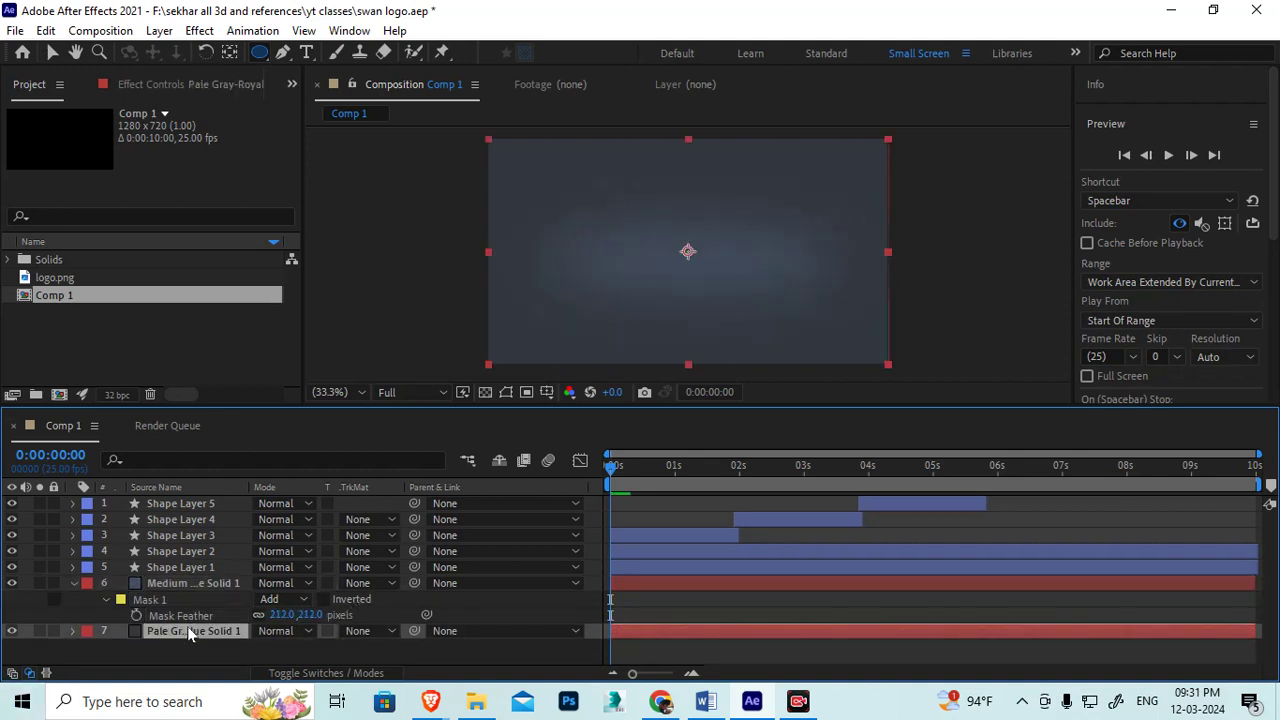
Step: Create a new 1280 x 720 pixel solid in the very dark blue color #121418 above the existing background solid
key("ctrl+shift+y")
left_click(245, 462)
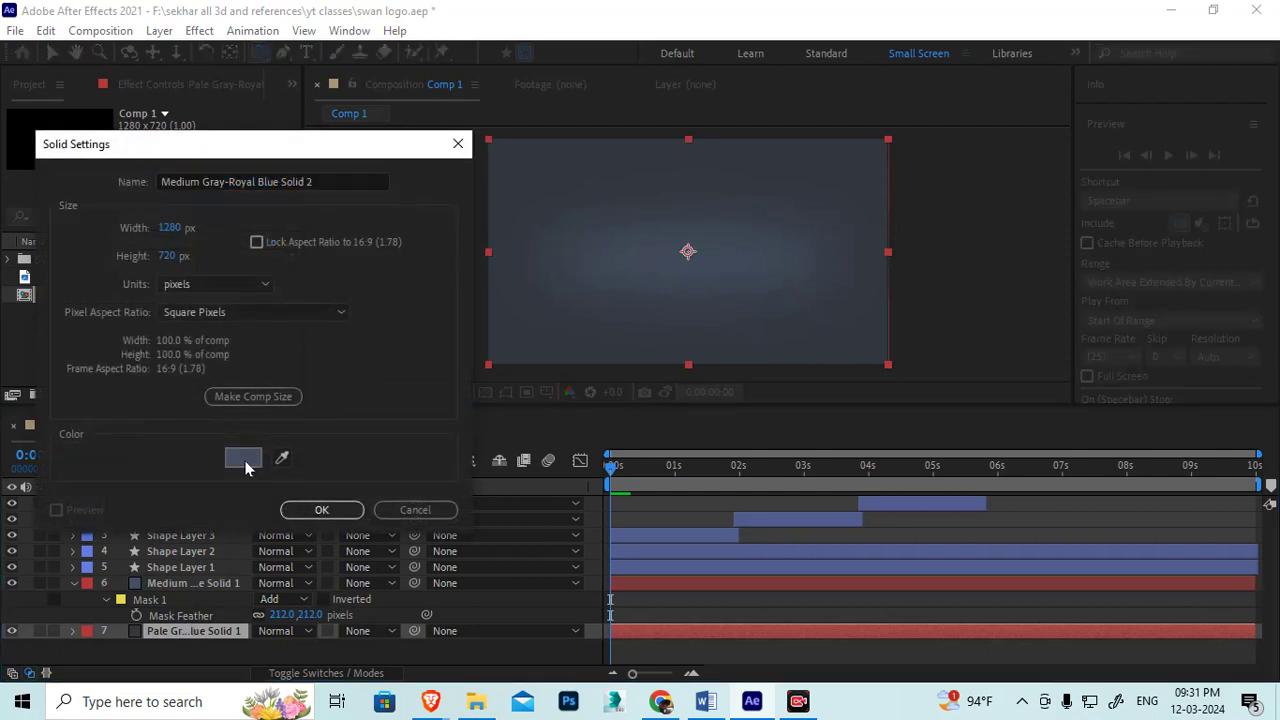
left_click_drag(84, 404, 70, 432)
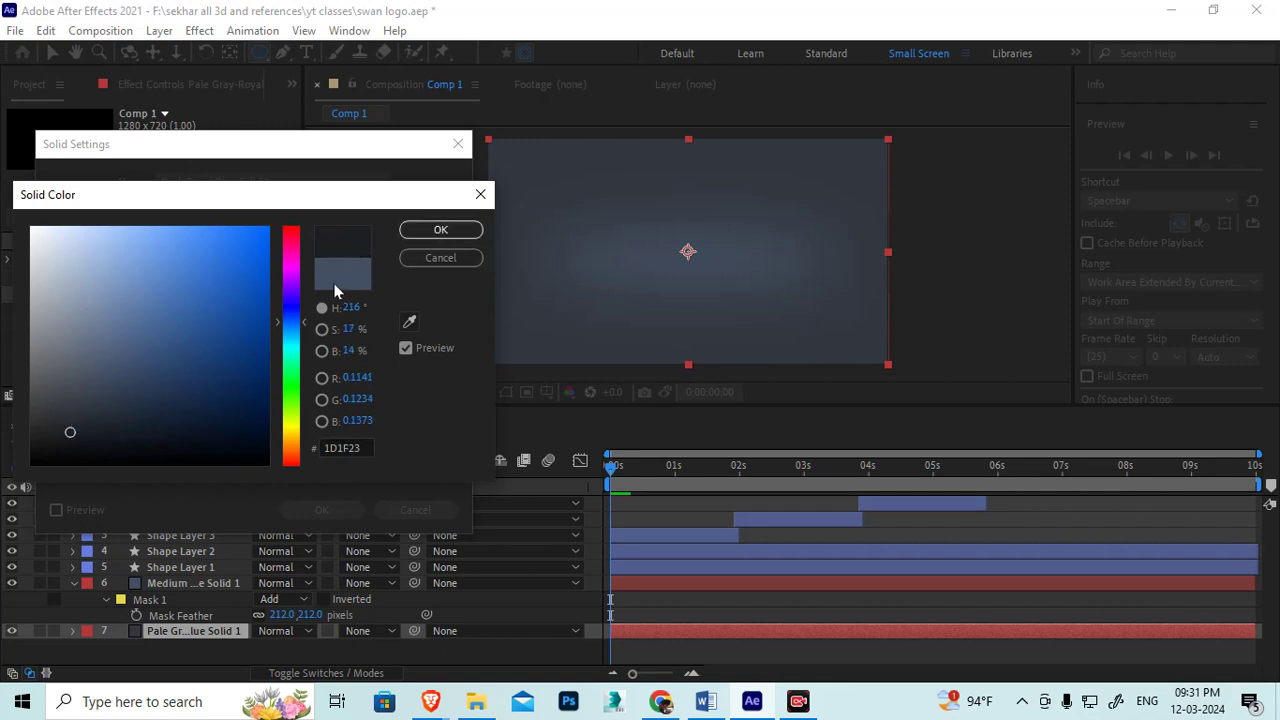
left_click(90, 442)
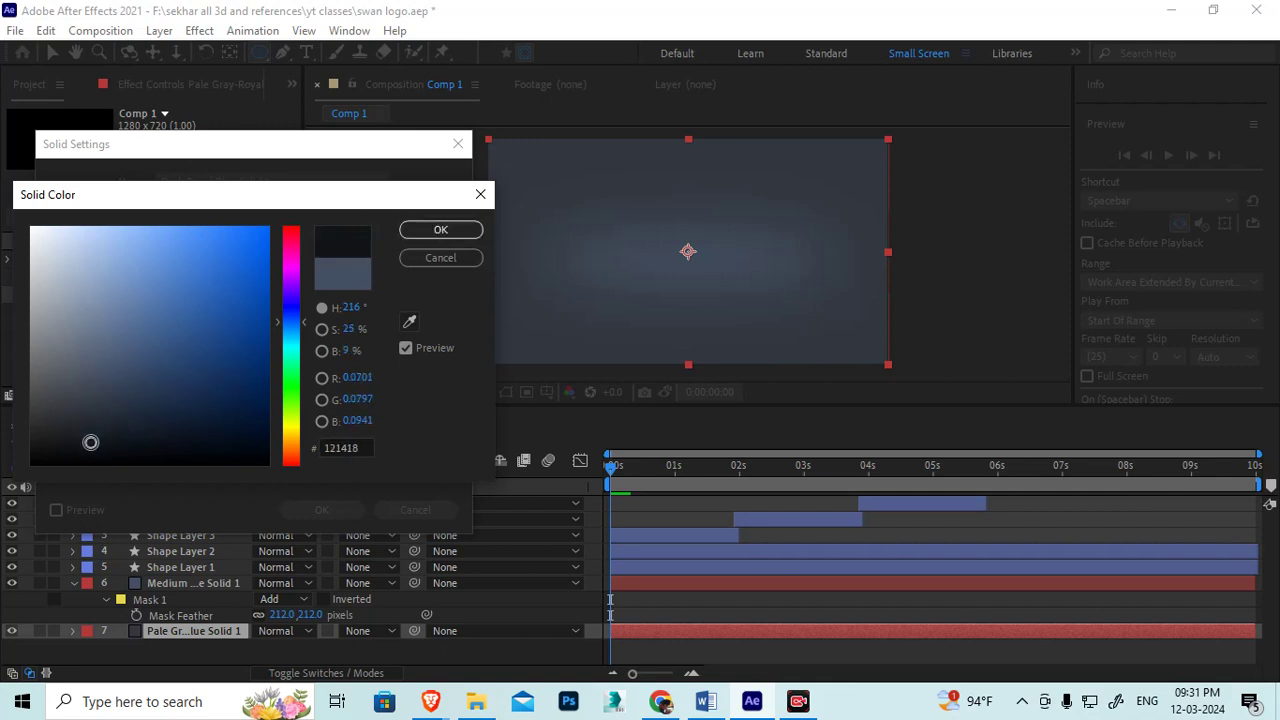
left_click(425, 233)
left_click(318, 510)
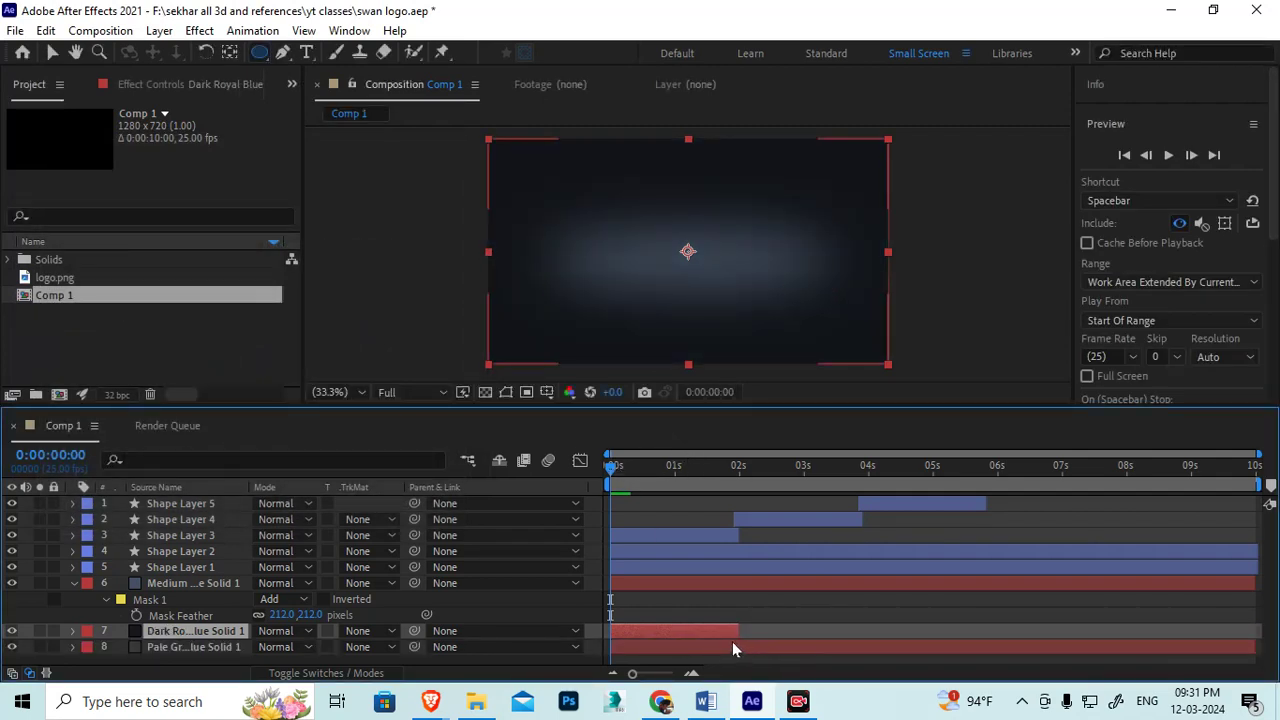
Step: Extend the new dark solid's duration to the end of the composition and delete the old background solid beneath it
left_click_drag(738, 631, 1252, 628)
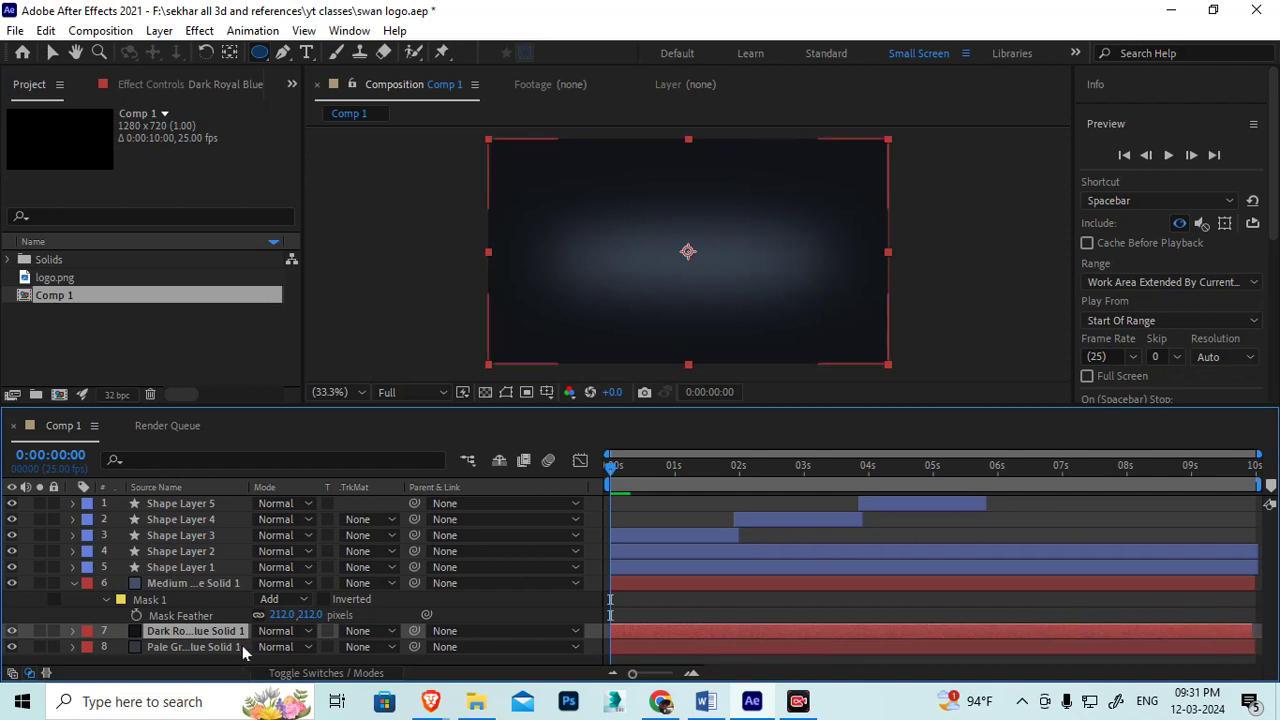
left_click(183, 647)
key("Delete")
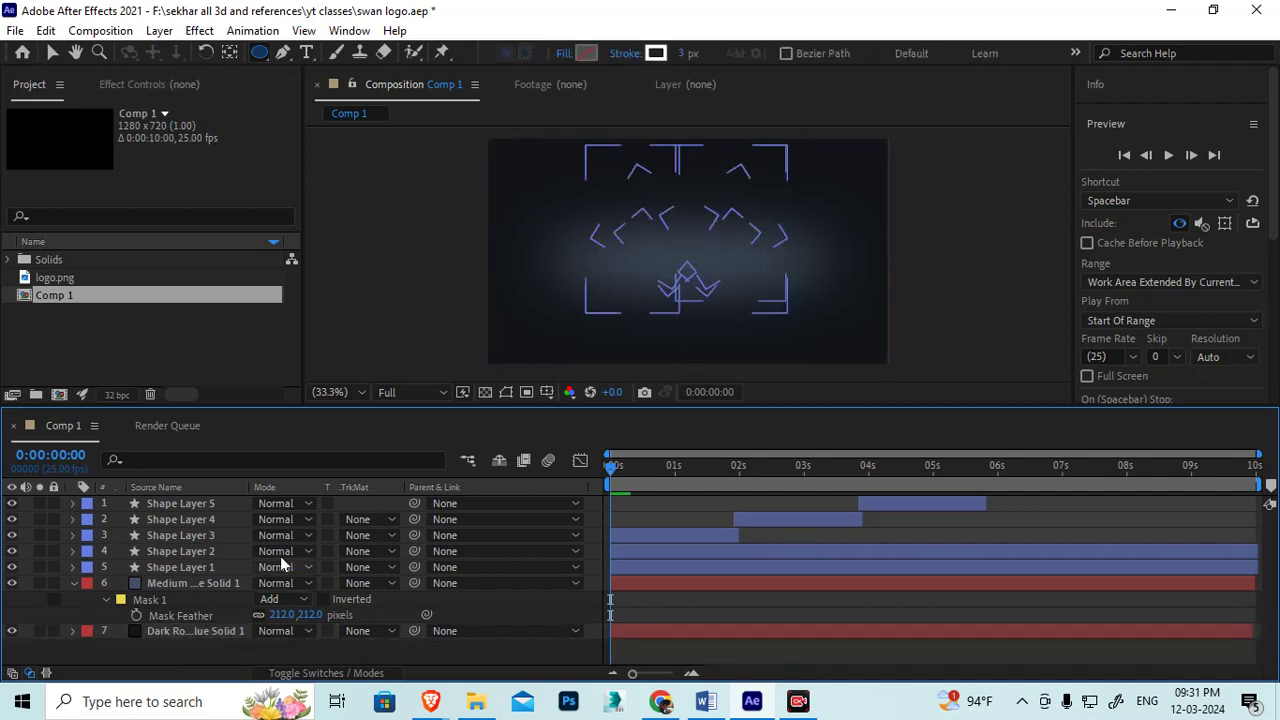
key("space")
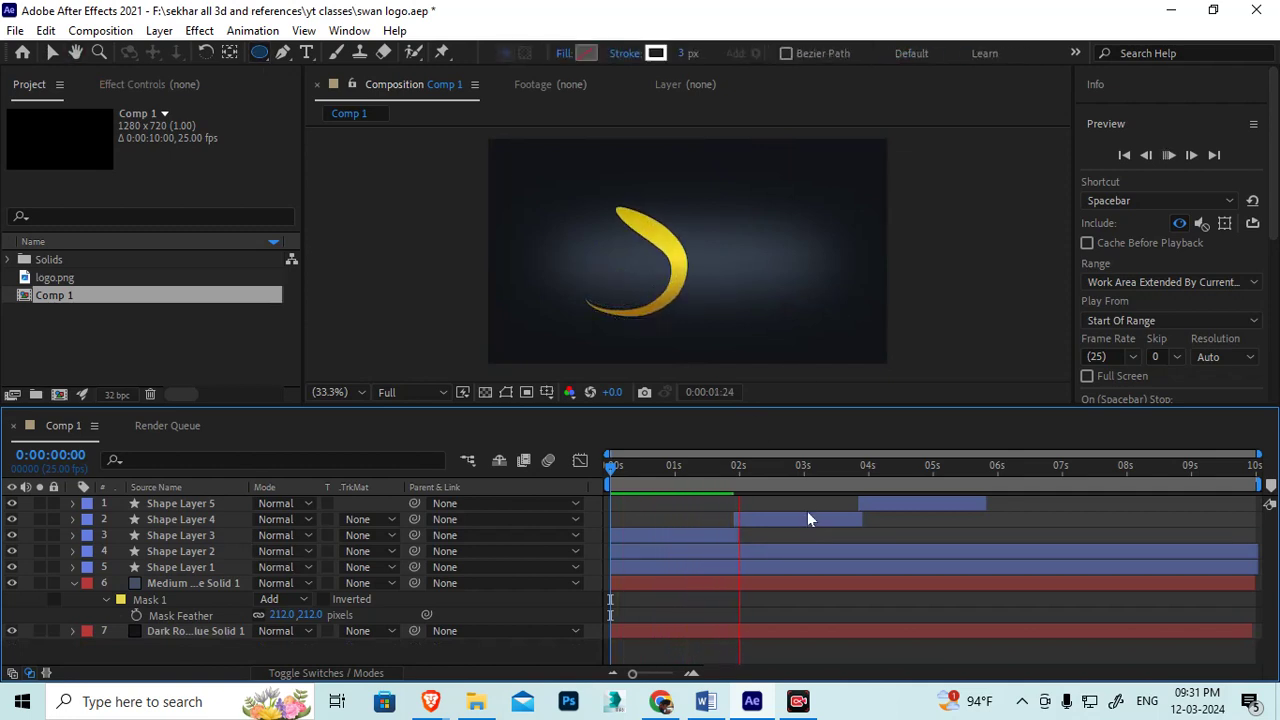
key("space")
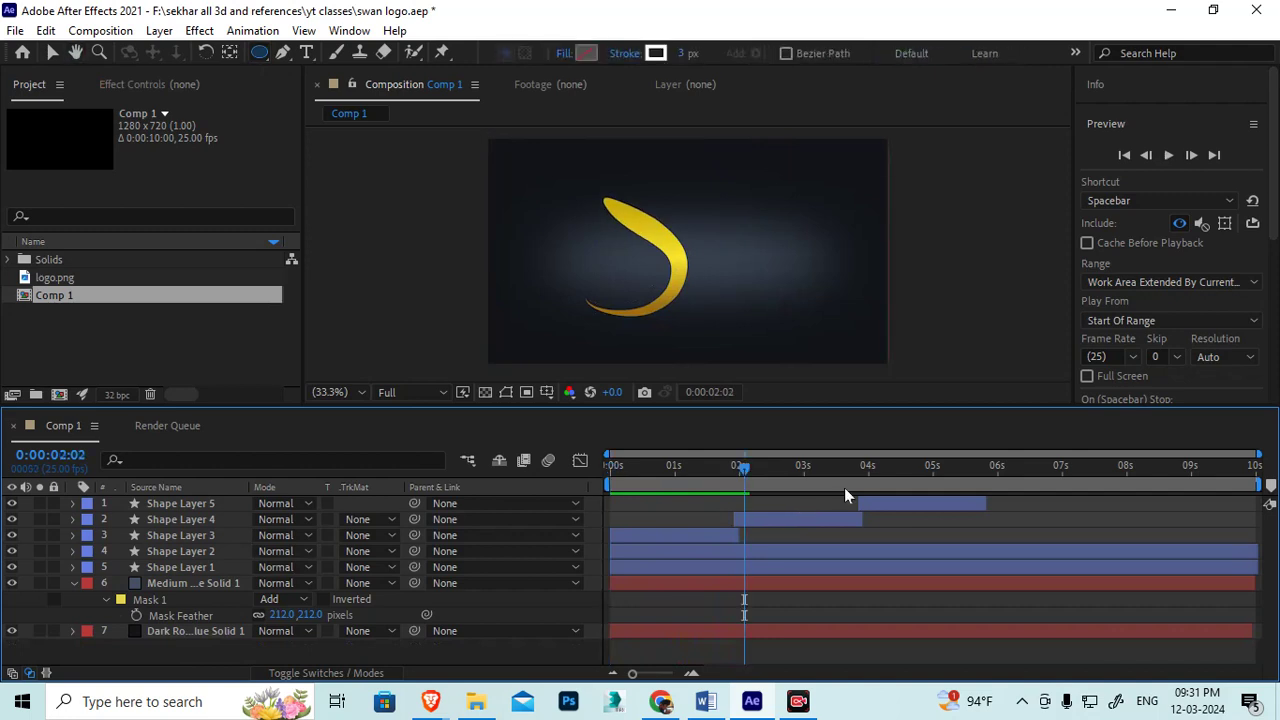
Step: Pre-compose the masked lighter solid and the dark solid into one composition named BG, moving all attributes into it
left_click(72, 583)
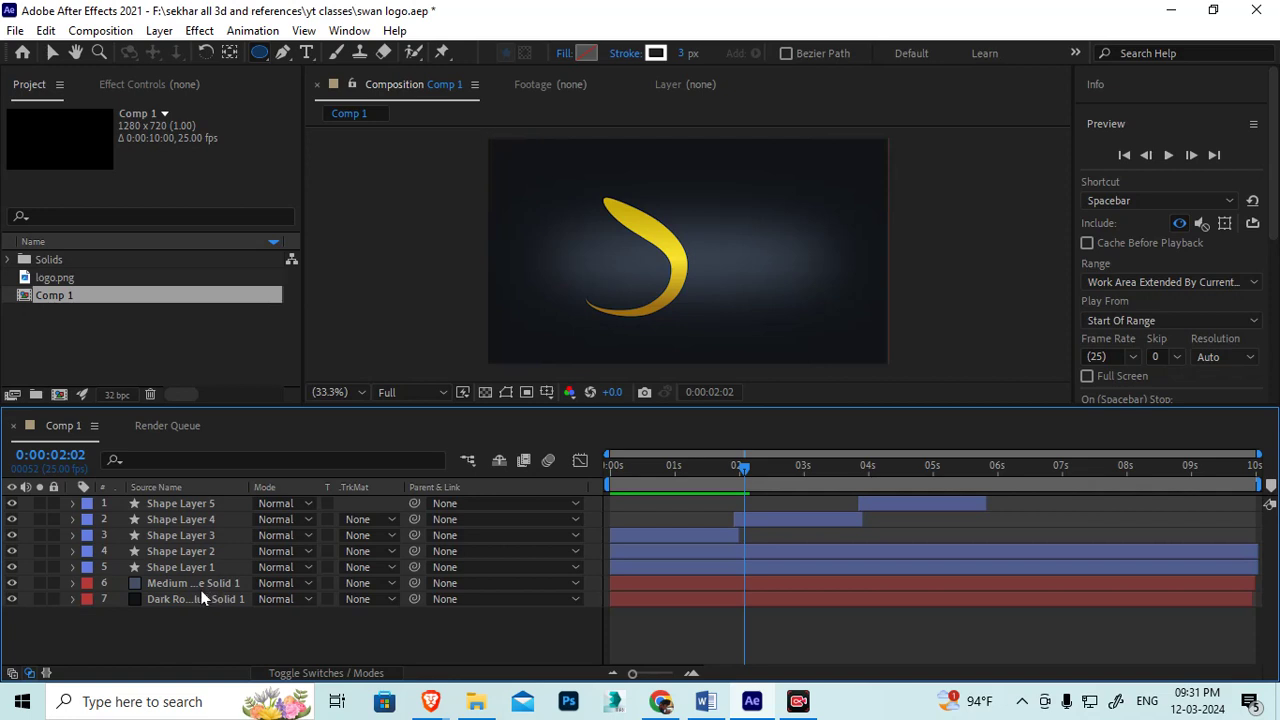
left_click(195, 583)
left_click(187, 597, "shift")
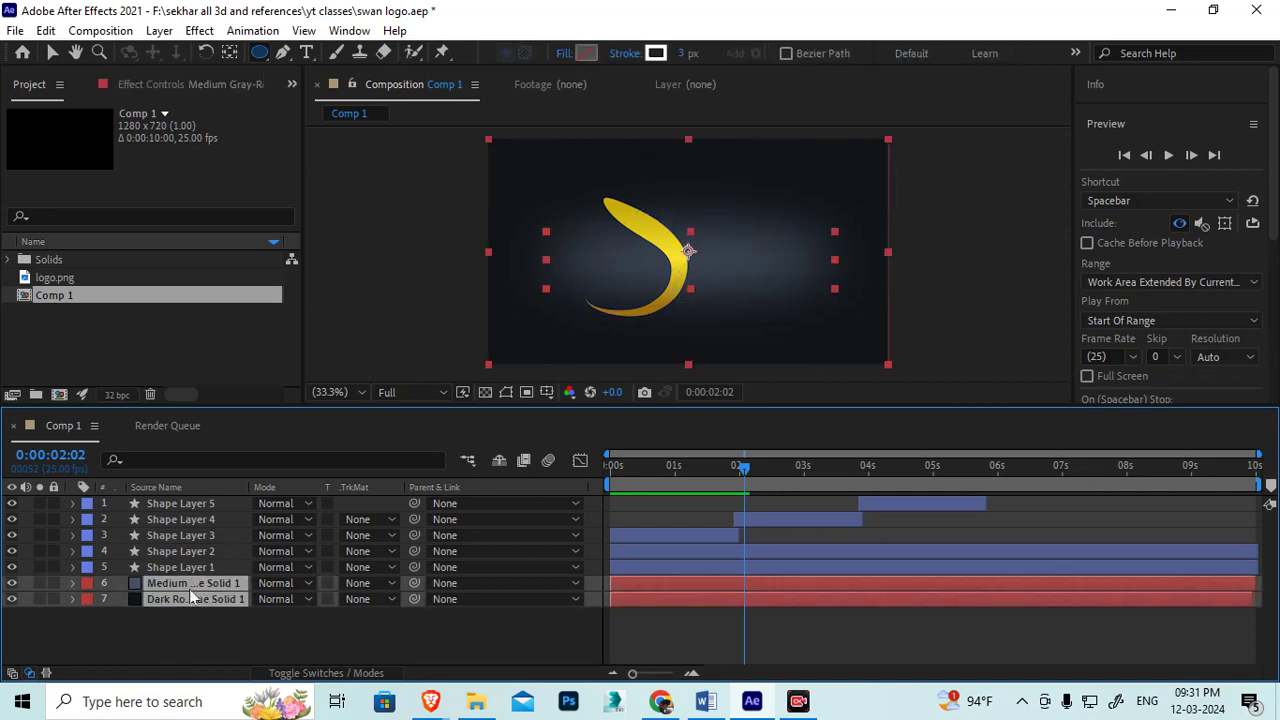
left_click(159, 30)
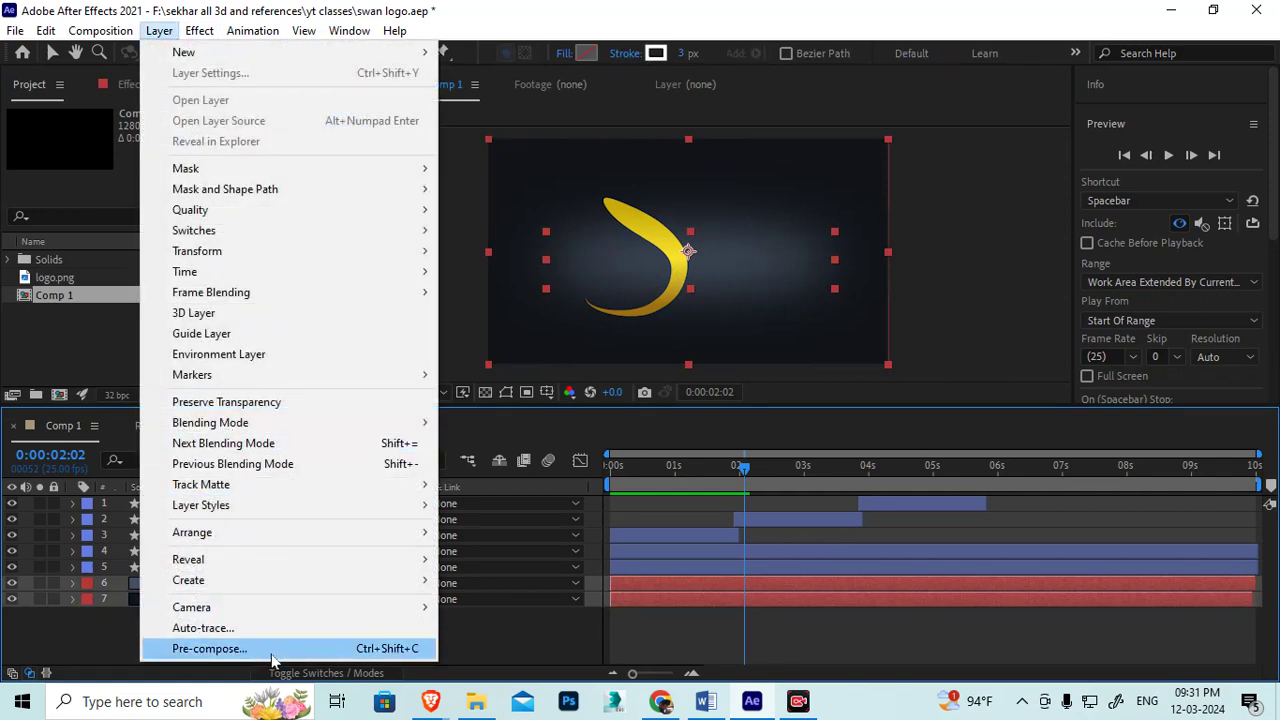
left_click(397, 650)
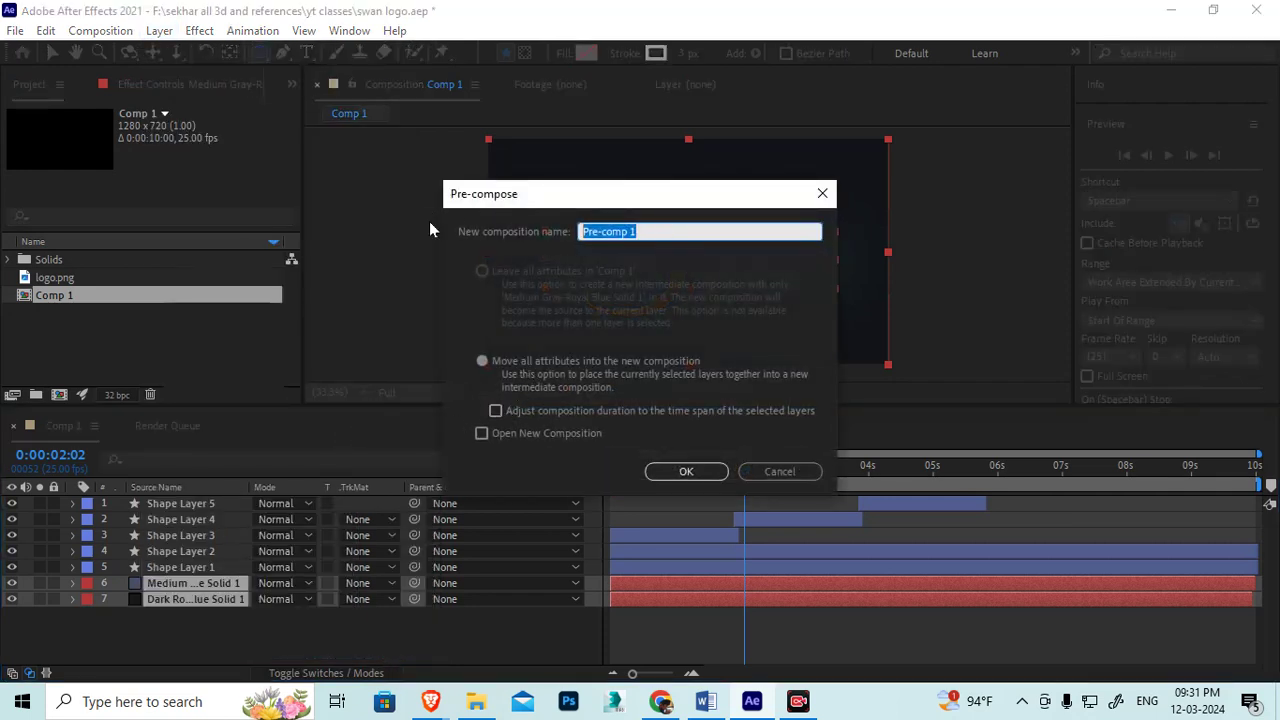
type("B")
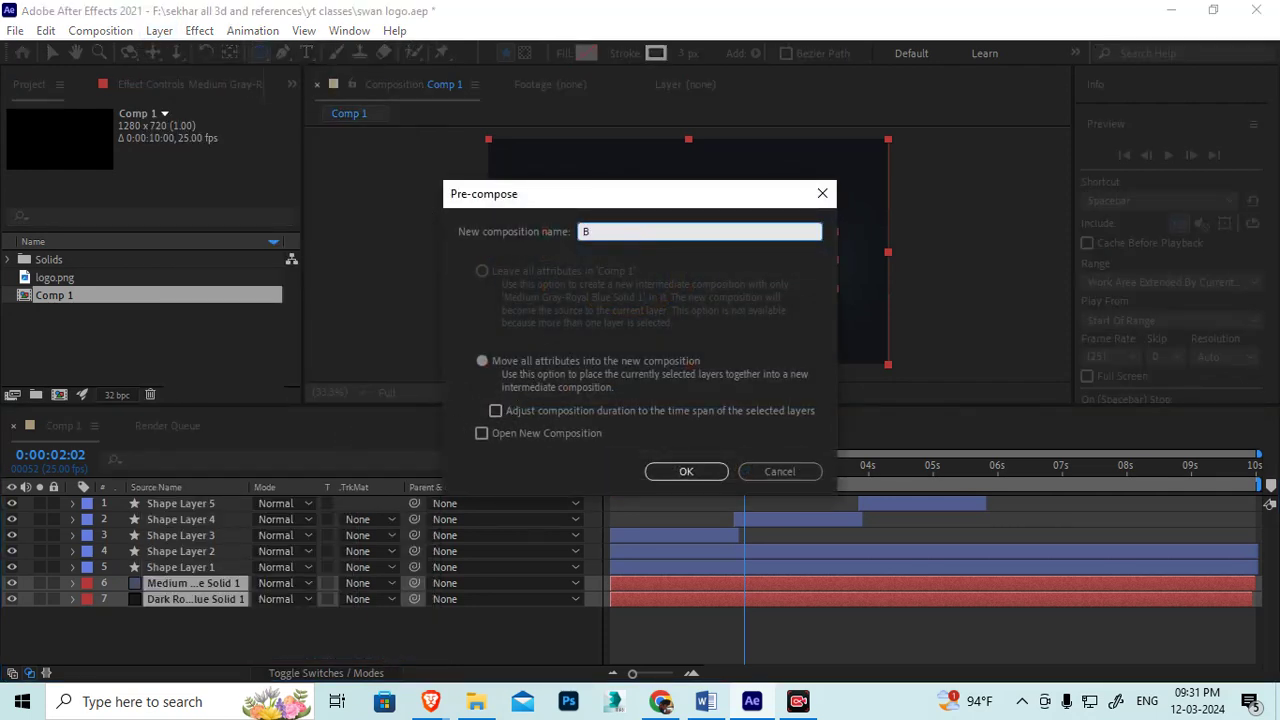
type("g")
key("BackSpace")
type("G")
left_click(689, 471)
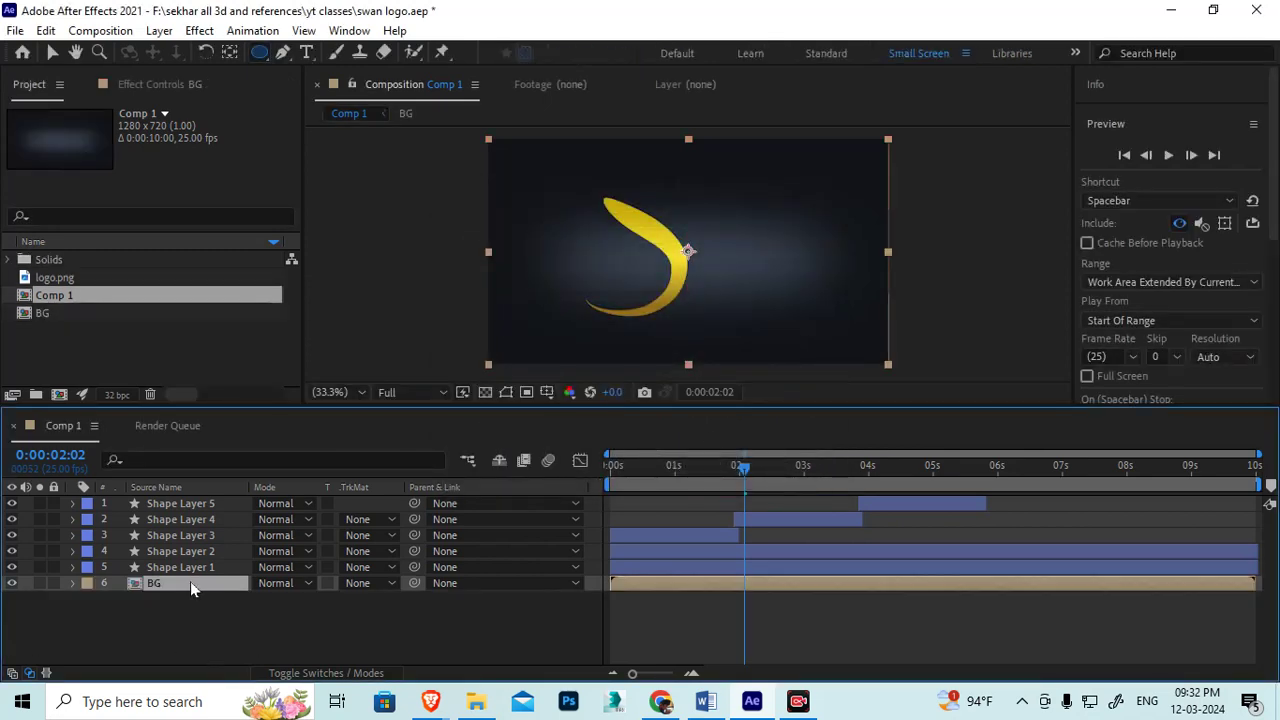
Step: Pre-compose Shape Layers 1 to 5 into a composition named LOGO, moving all attributes into it
left_click(185, 567)
left_click(192, 504, "shift")
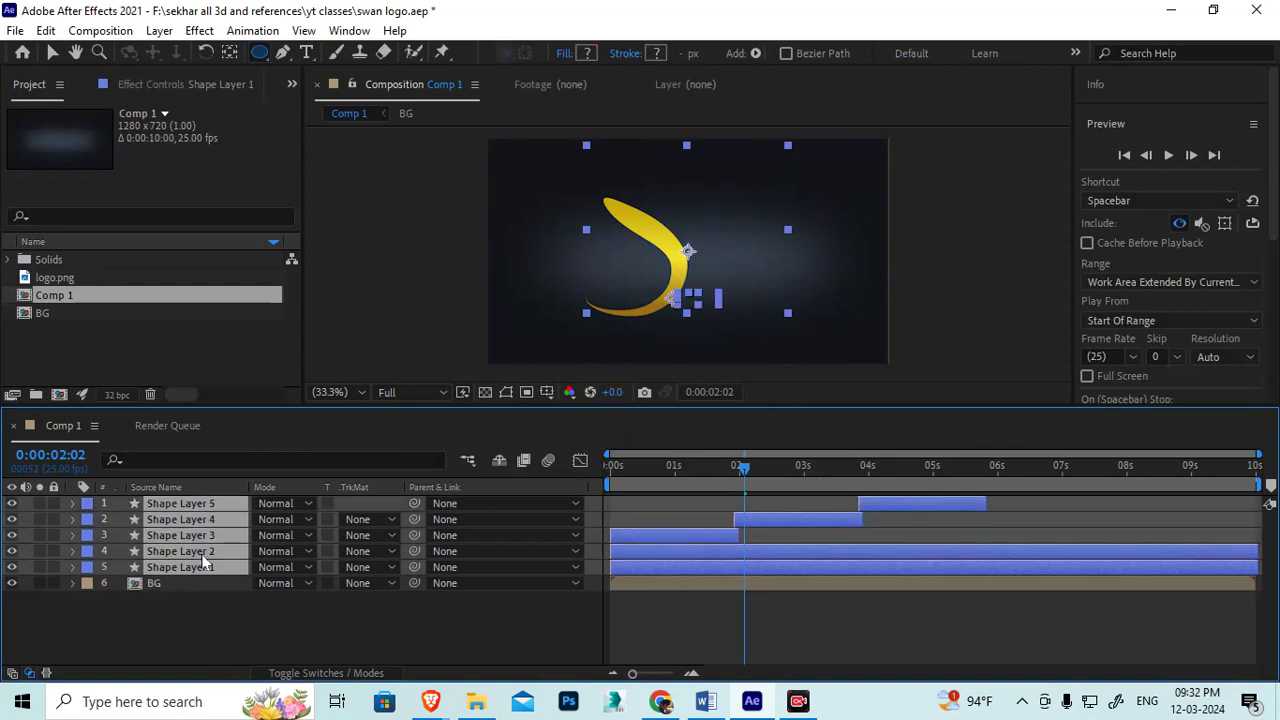
key("ctrl+shift+c")
left_click_drag(651, 226, 580, 225)
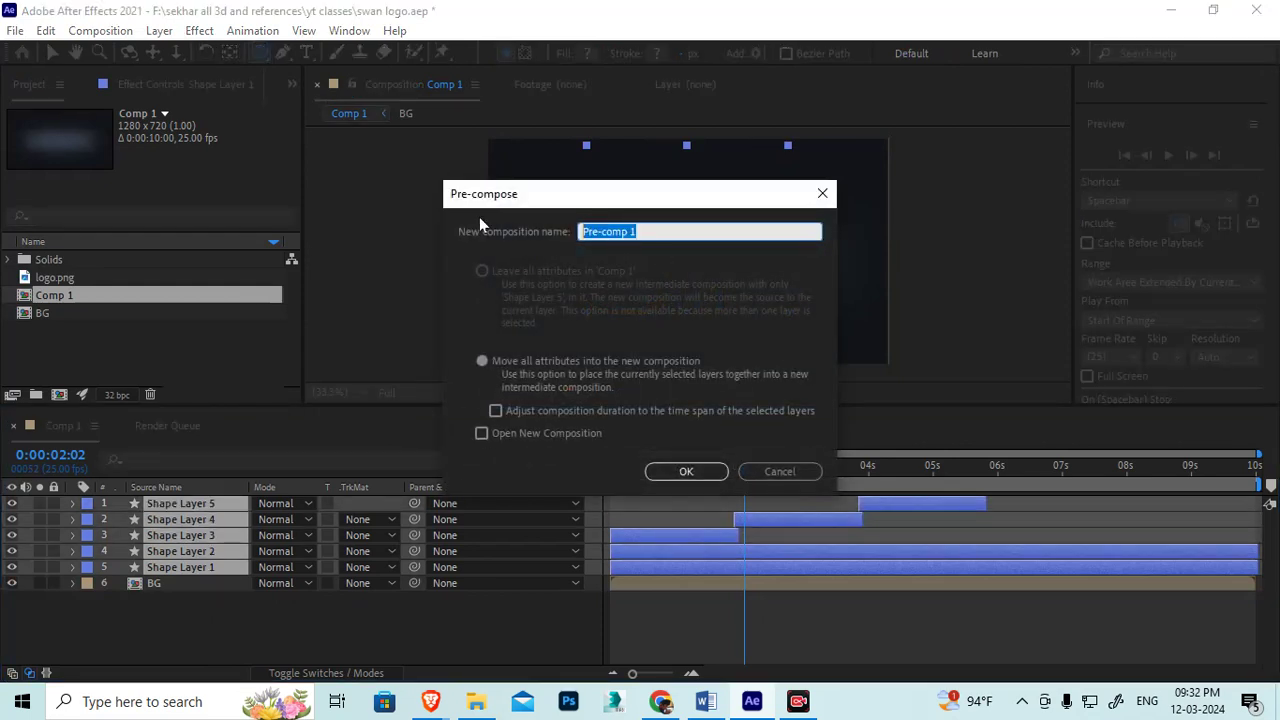
type("LO")
type("g")
type("Go")
key("BackSpace")
type("O")
left_click(690, 472)
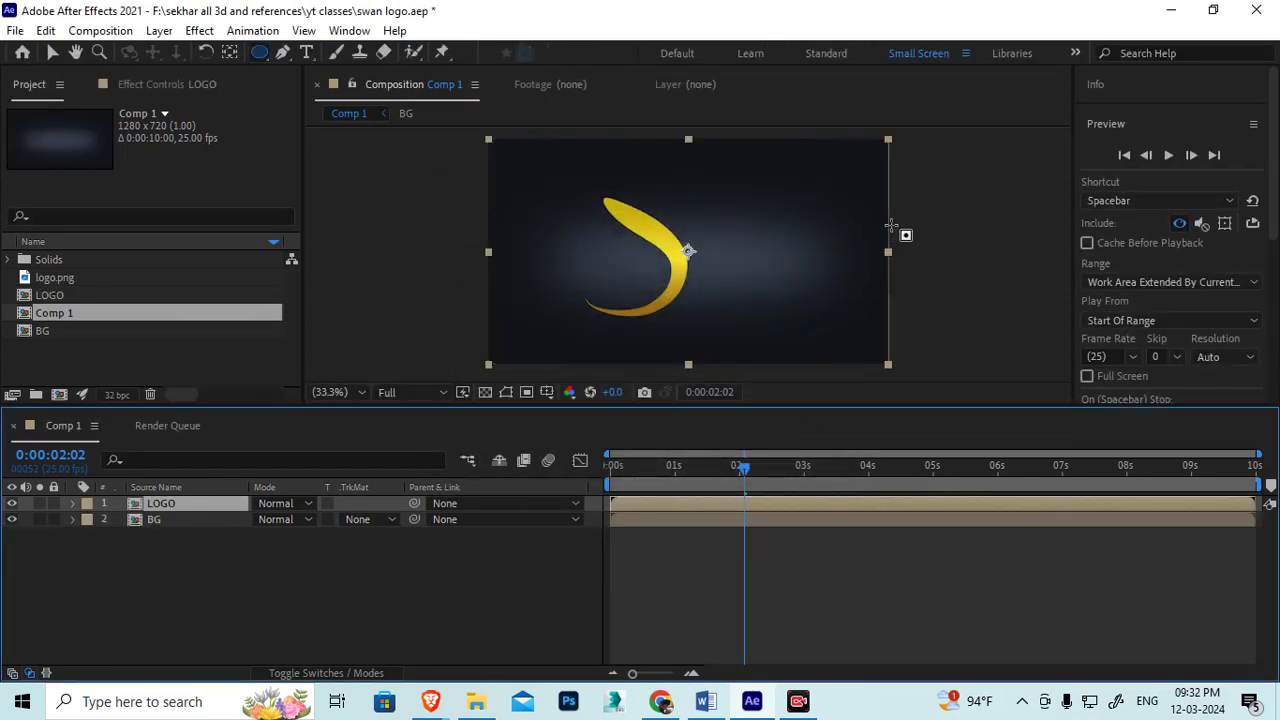
Step: Find the Drop Shadow effect and apply it to the LOGO layer
scroll(1185, 341, "down", 5)
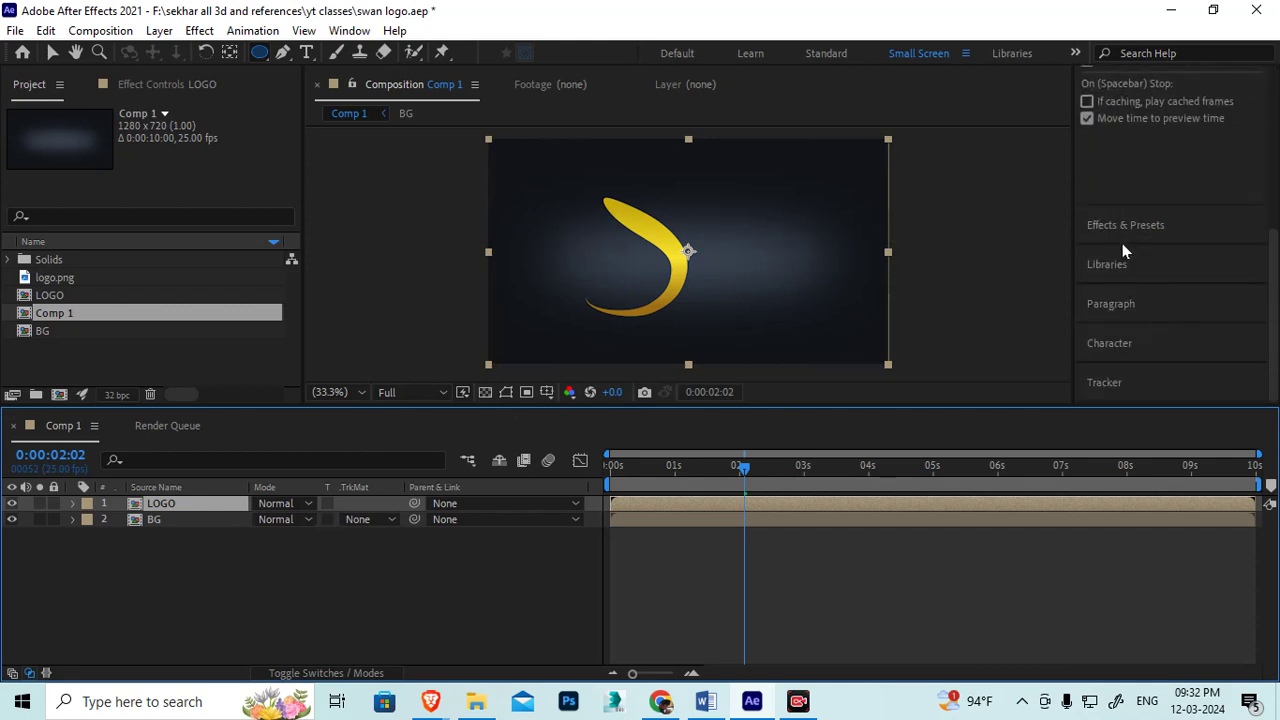
left_click(1122, 243)
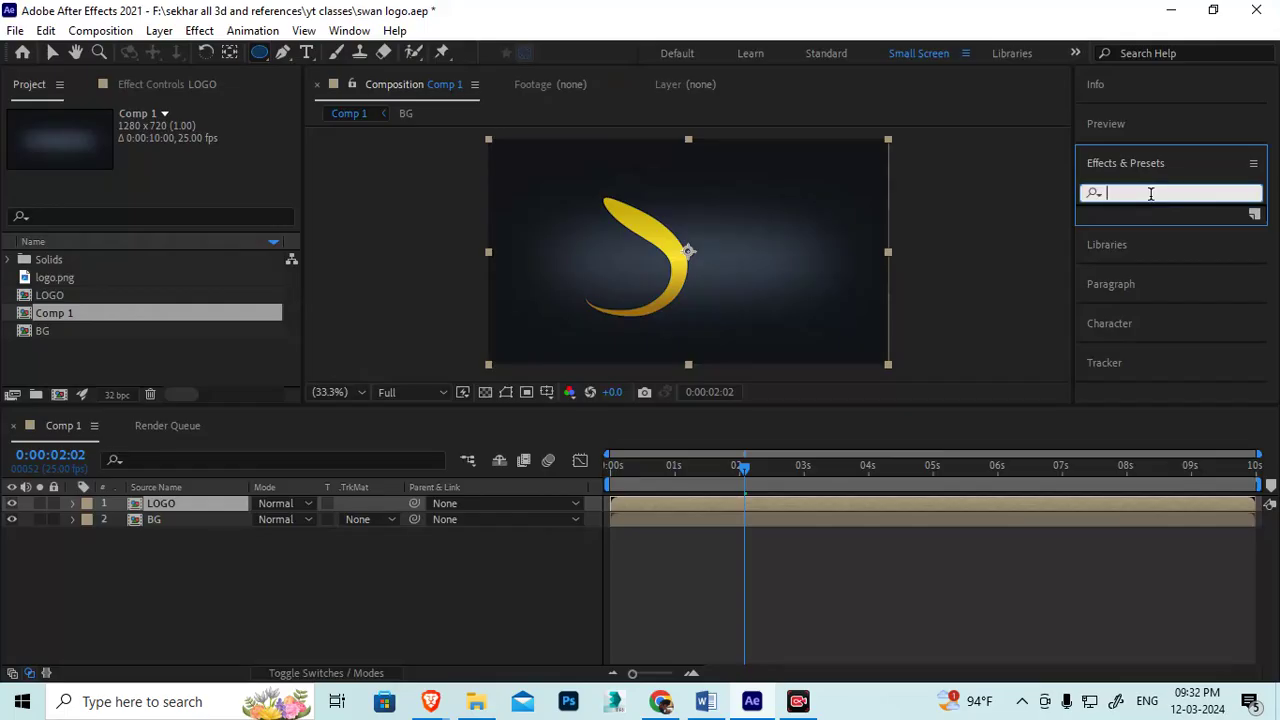
type("drop")
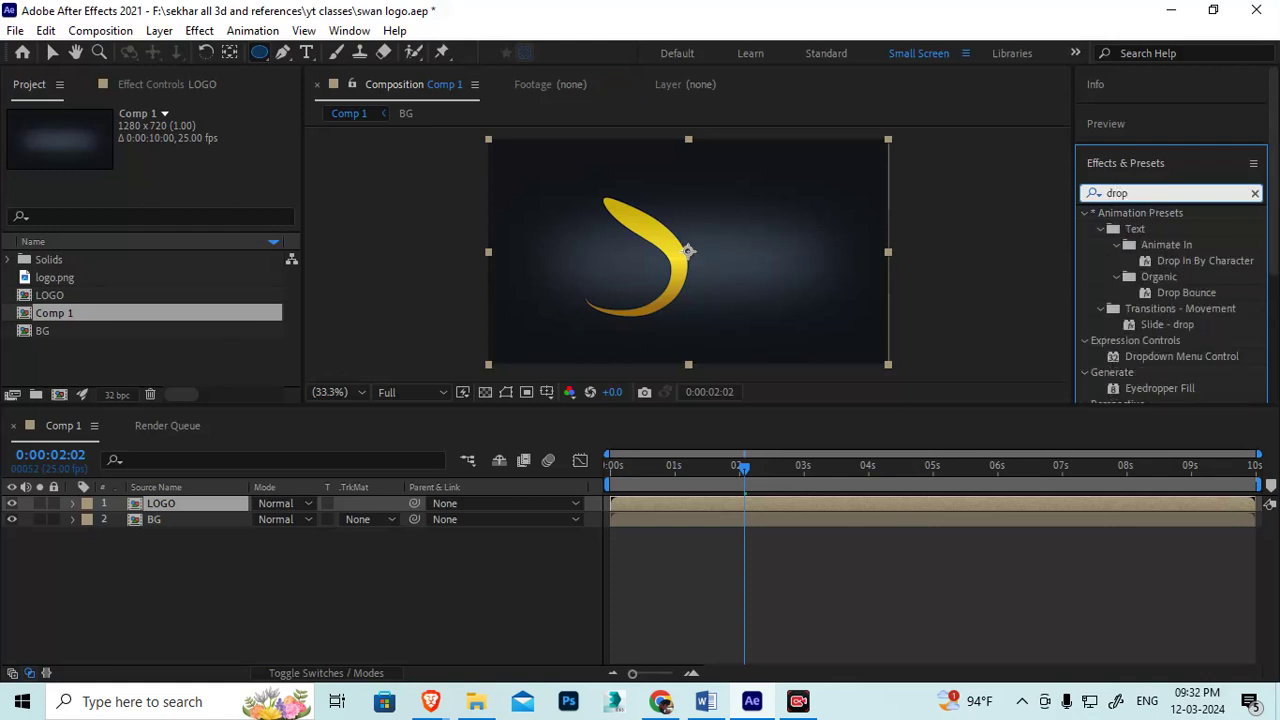
type("s")
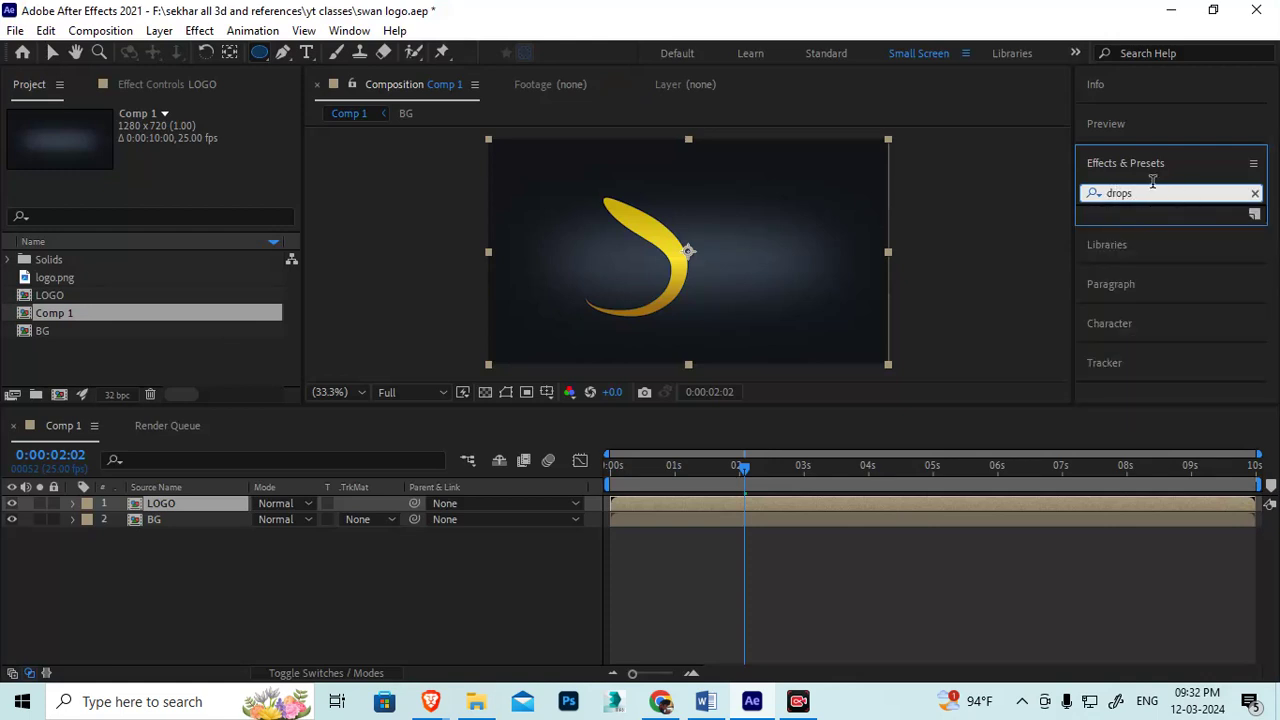
key("BackSpace")
type(" s")
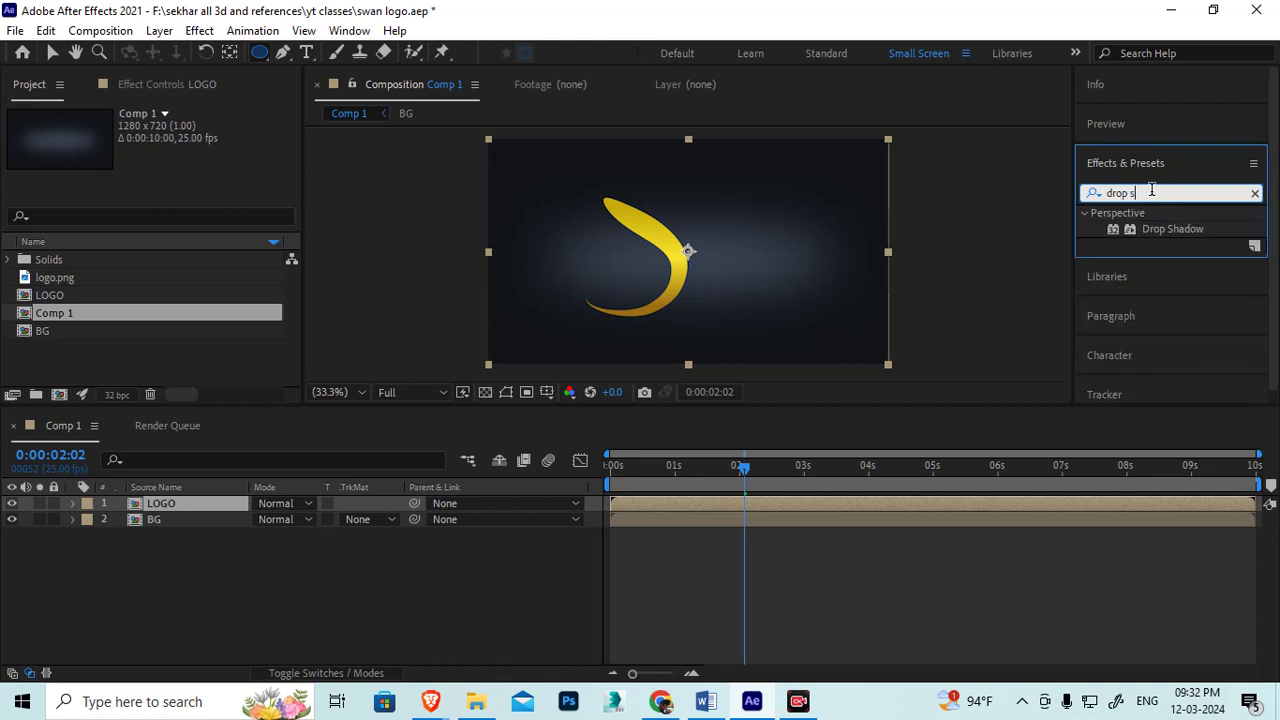
left_click(1157, 236)
left_click_drag(1158, 234, 176, 503)
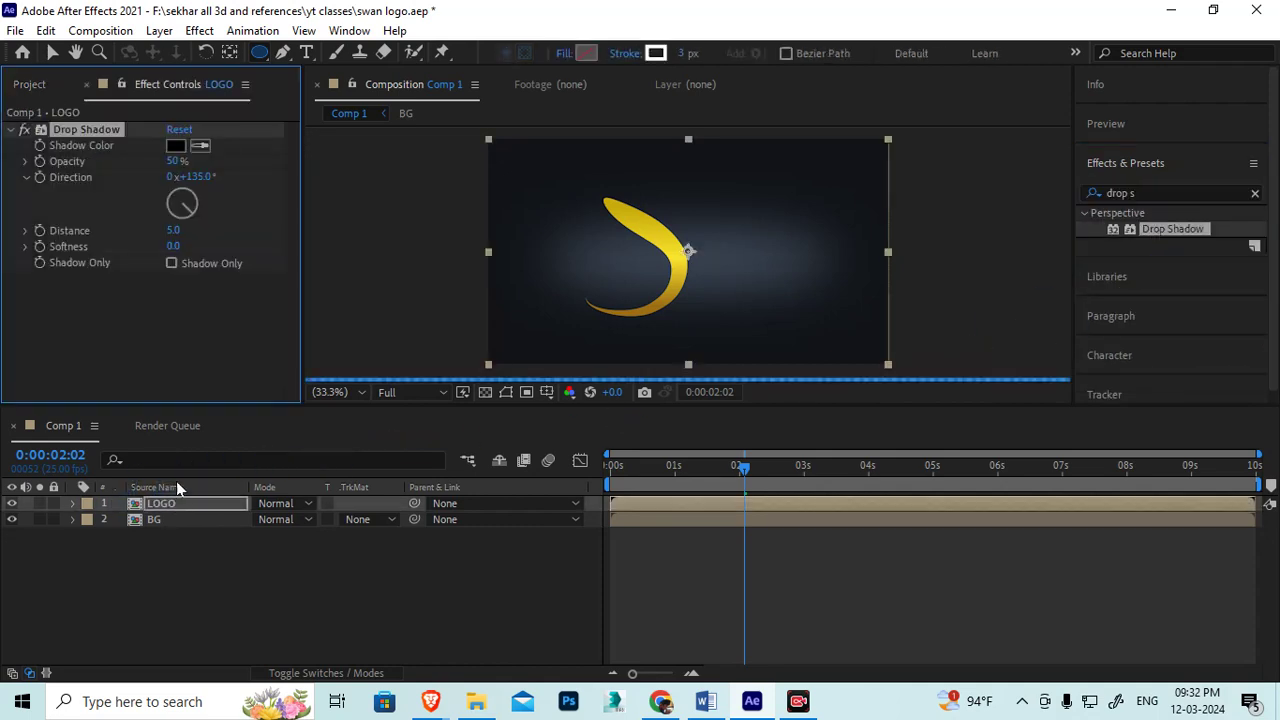
Step: Set the LOGO layer's Drop Shadow distance to 28 and its softness to 10
key("v")
scroll(668, 272, "up", 2)
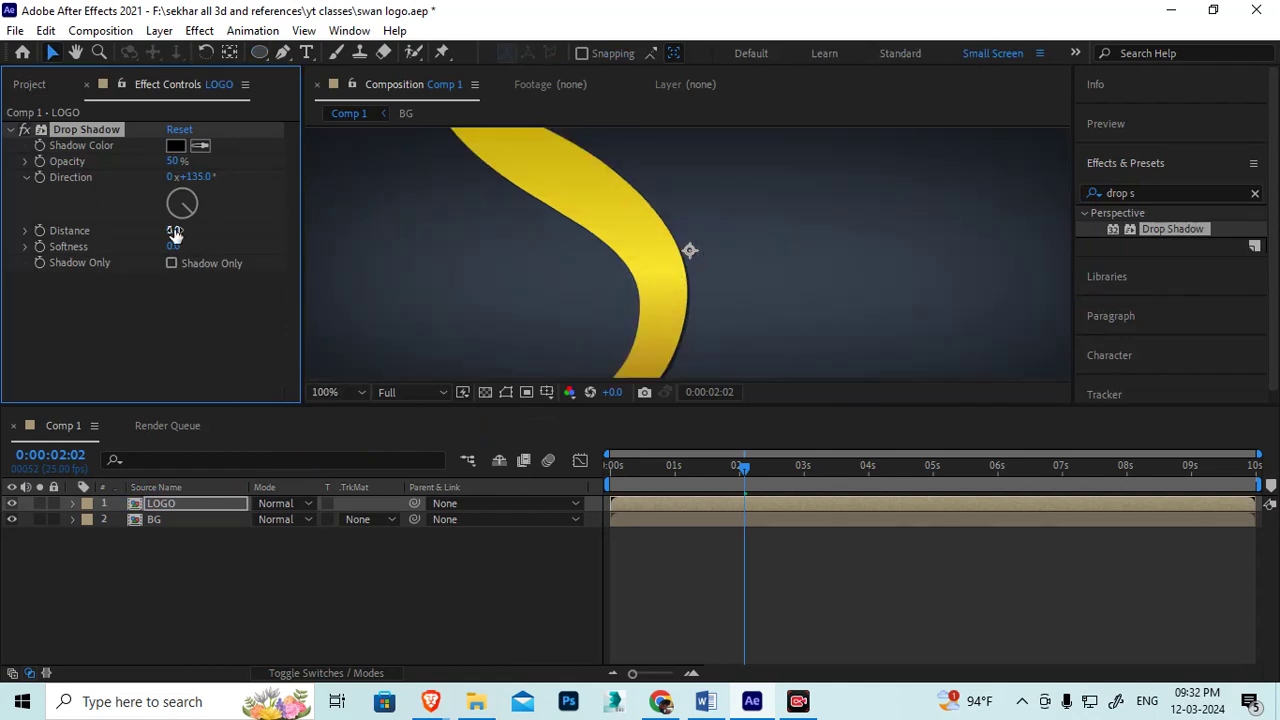
left_click_drag(174, 231, 188, 231)
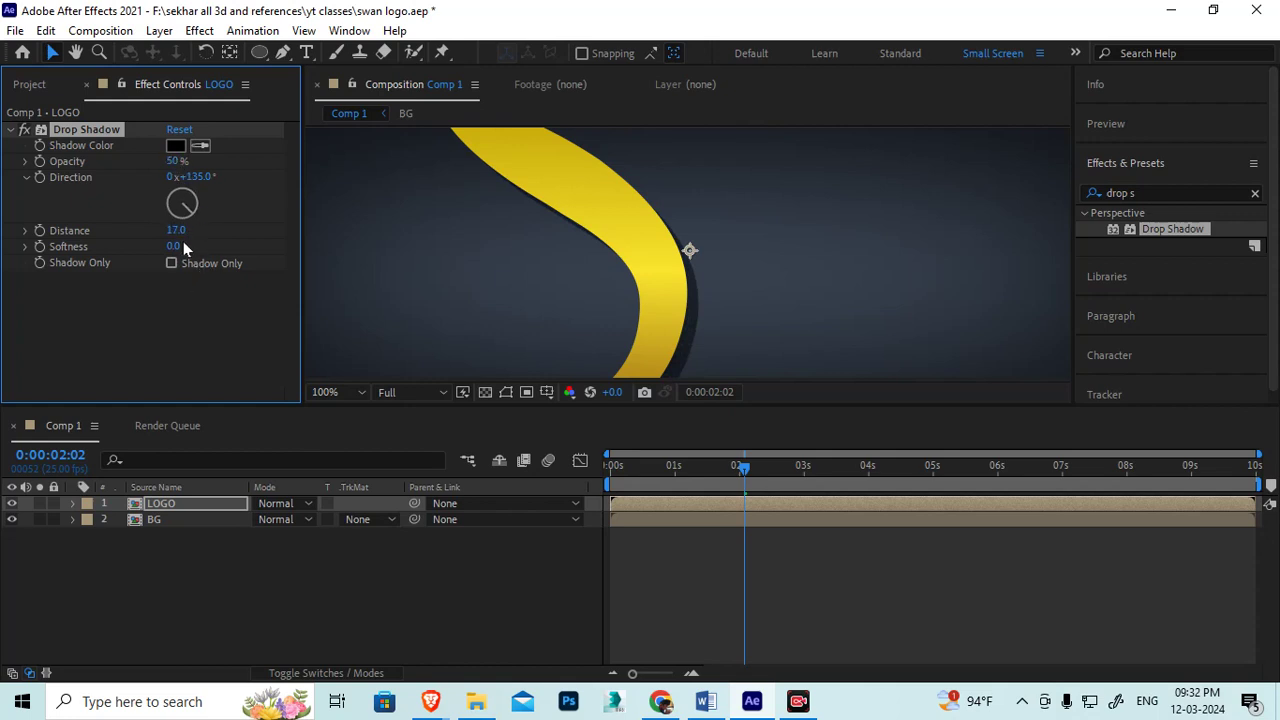
left_click_drag(178, 249, 188, 250)
scroll(857, 235, "down", 1)
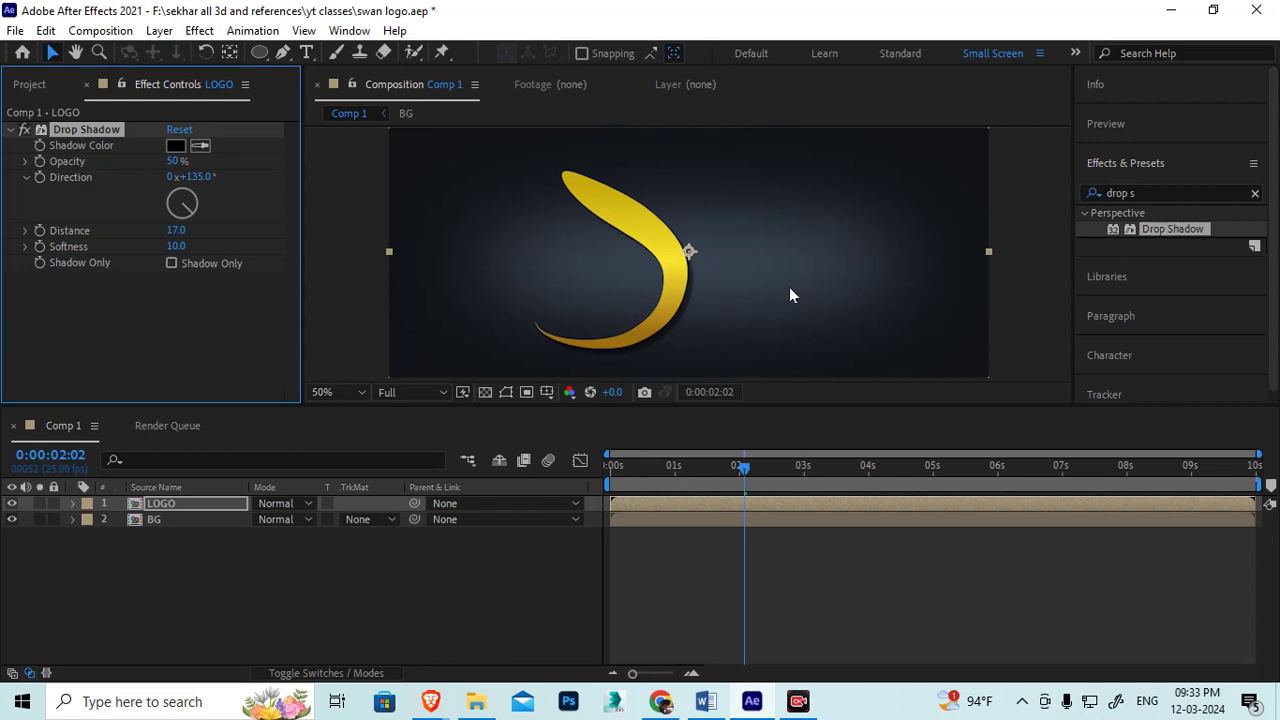
left_click_drag(184, 231, 195, 230)
Step: Set the Drop Shadow direction to 180° so the shadow falls straight below the logo
left_click_drag(619, 471, 577, 471)
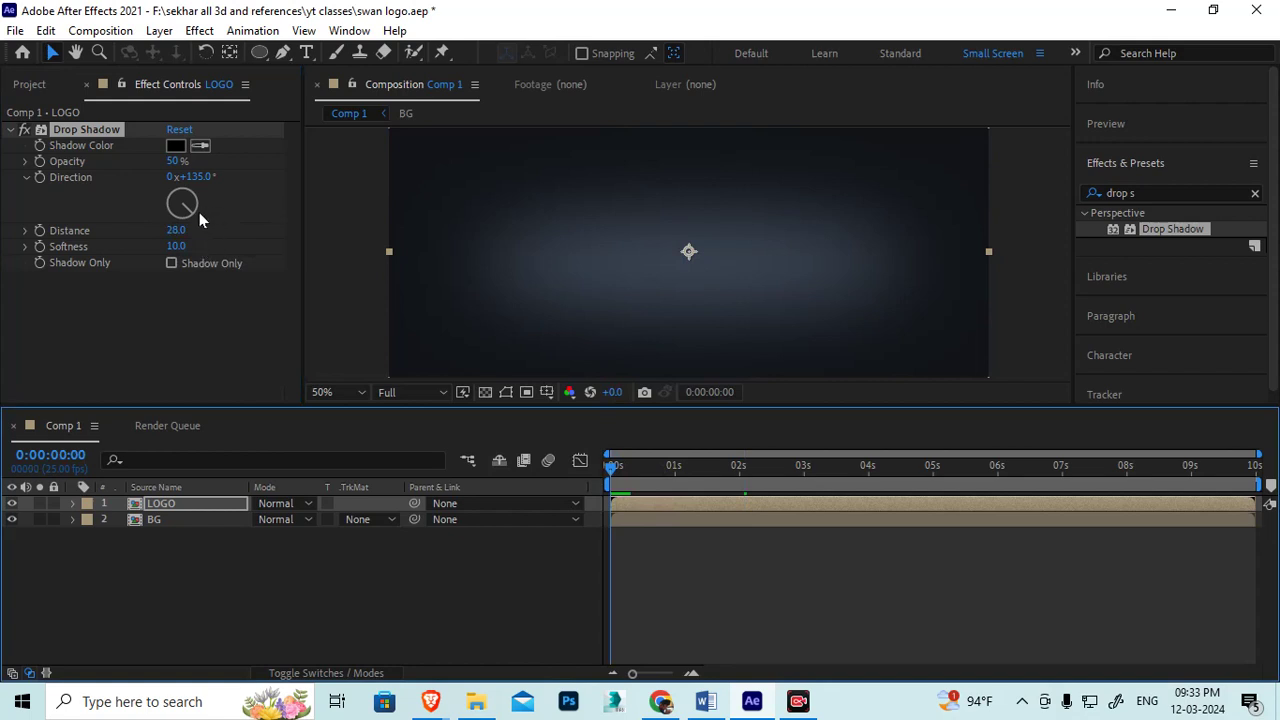
left_click_drag(184, 220, 184, 218)
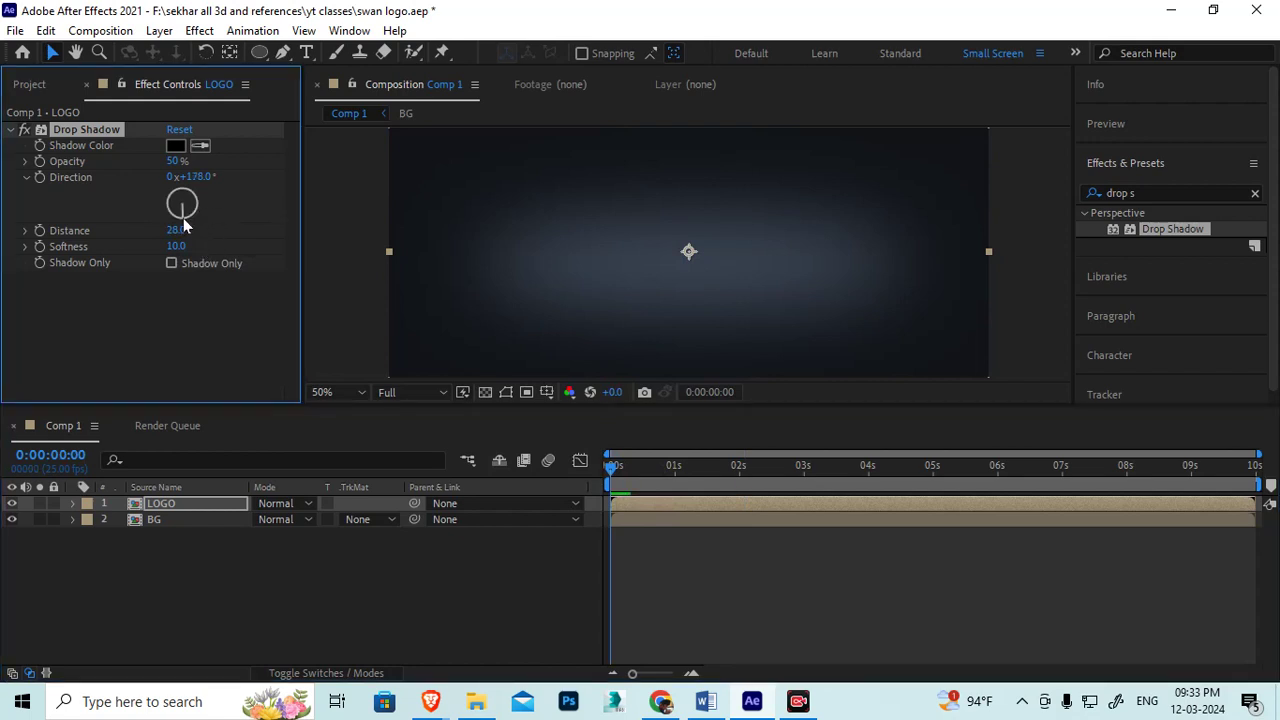
key("space")
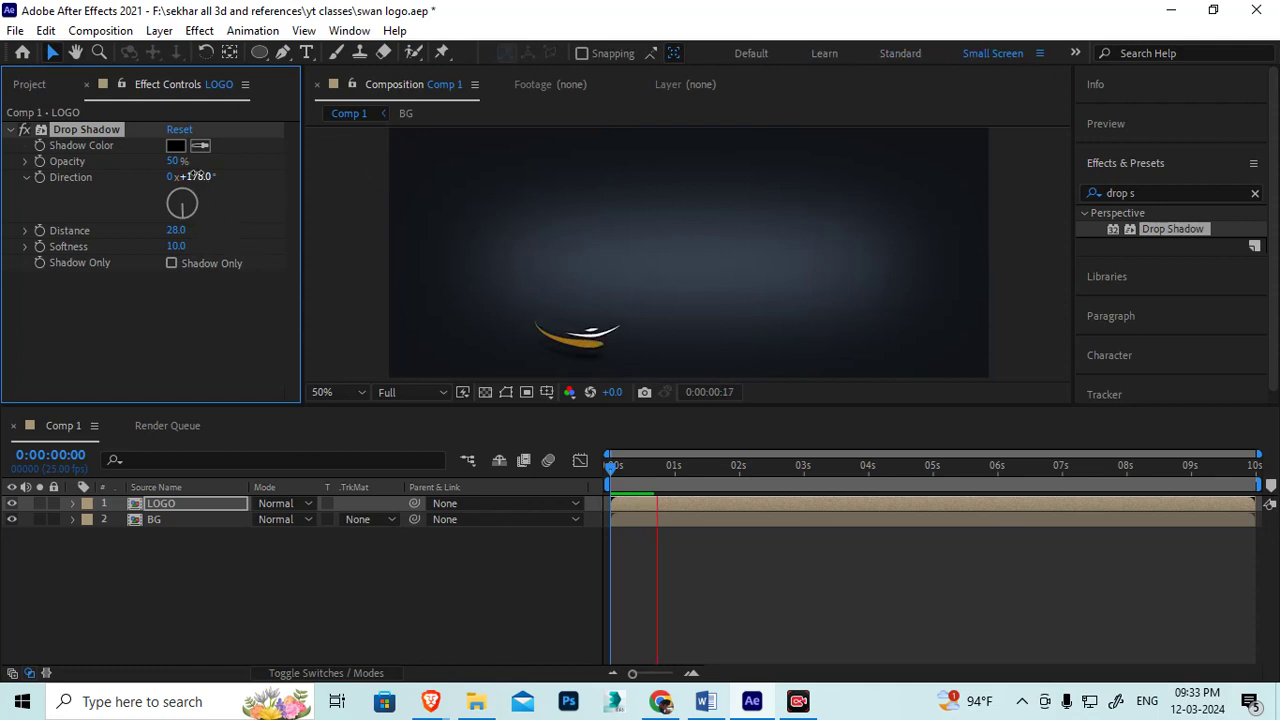
left_click(196, 176)
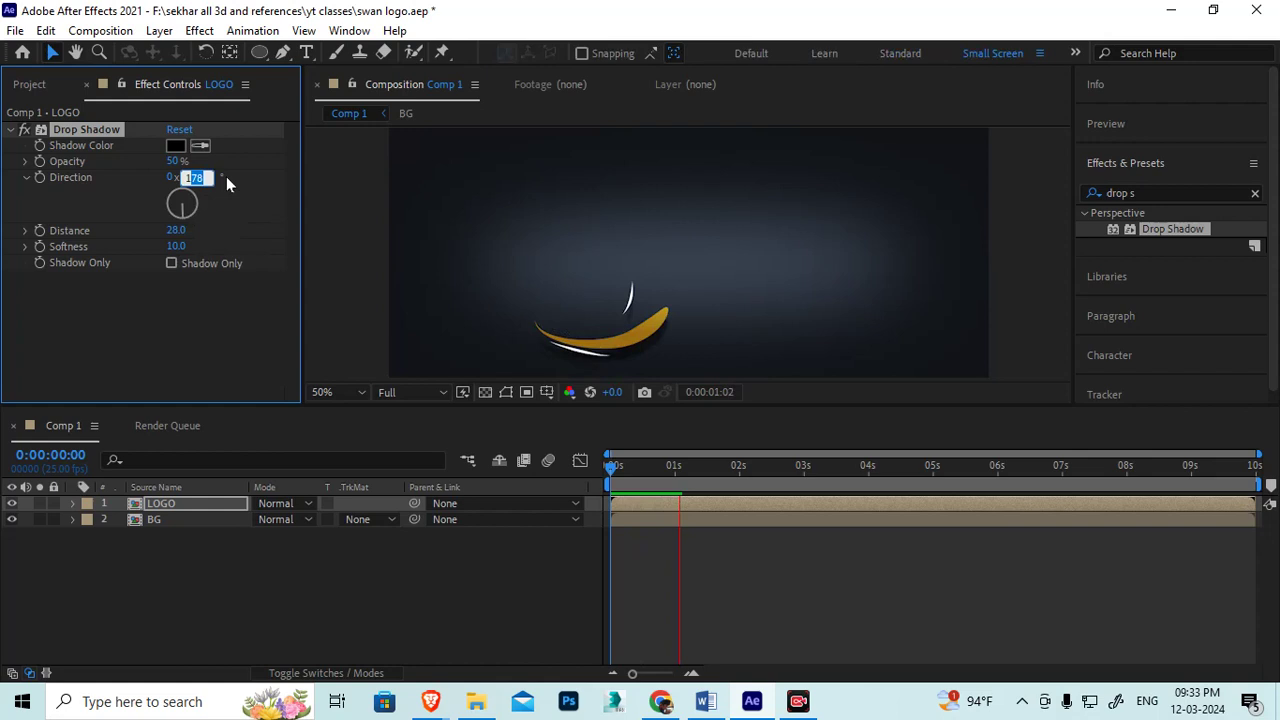
type("80")
key("Return")
Step: Preview the logo animation from 0:00:00:00 in the maximized composition viewer, stop playback at 0:00:06:17 and restore the workspace
left_click(609, 475)
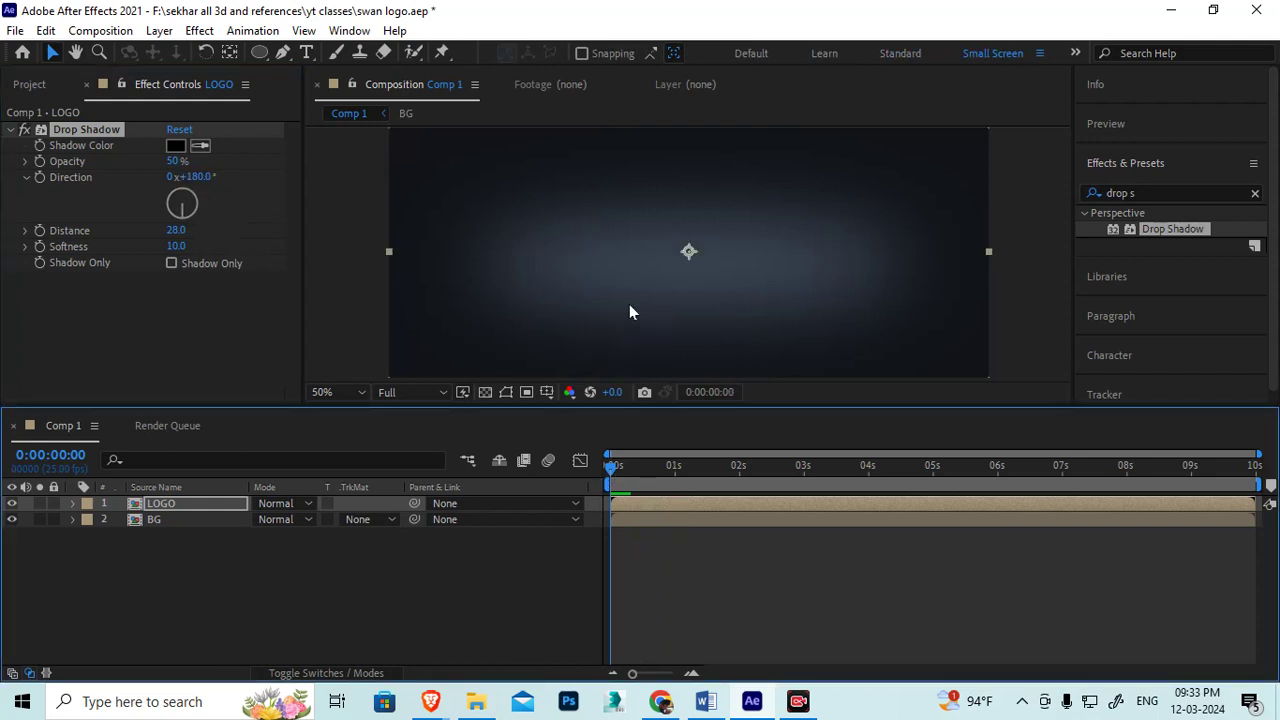
key("grave")
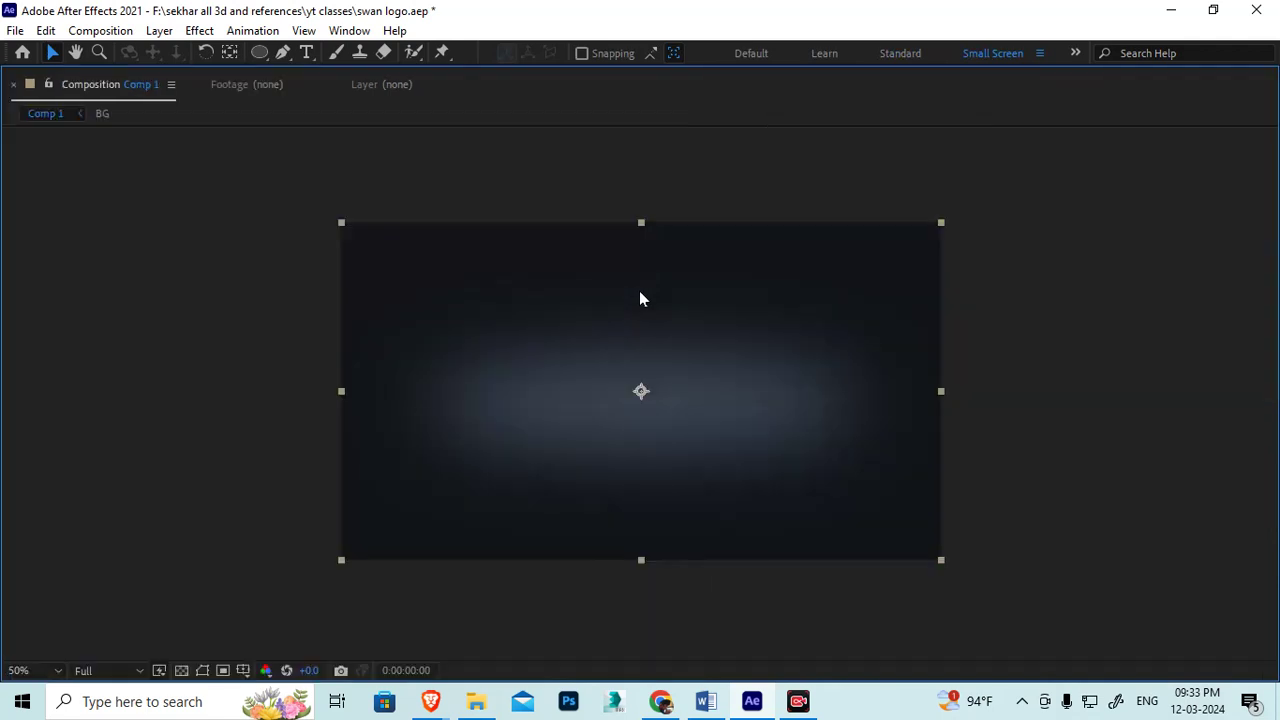
key("space")
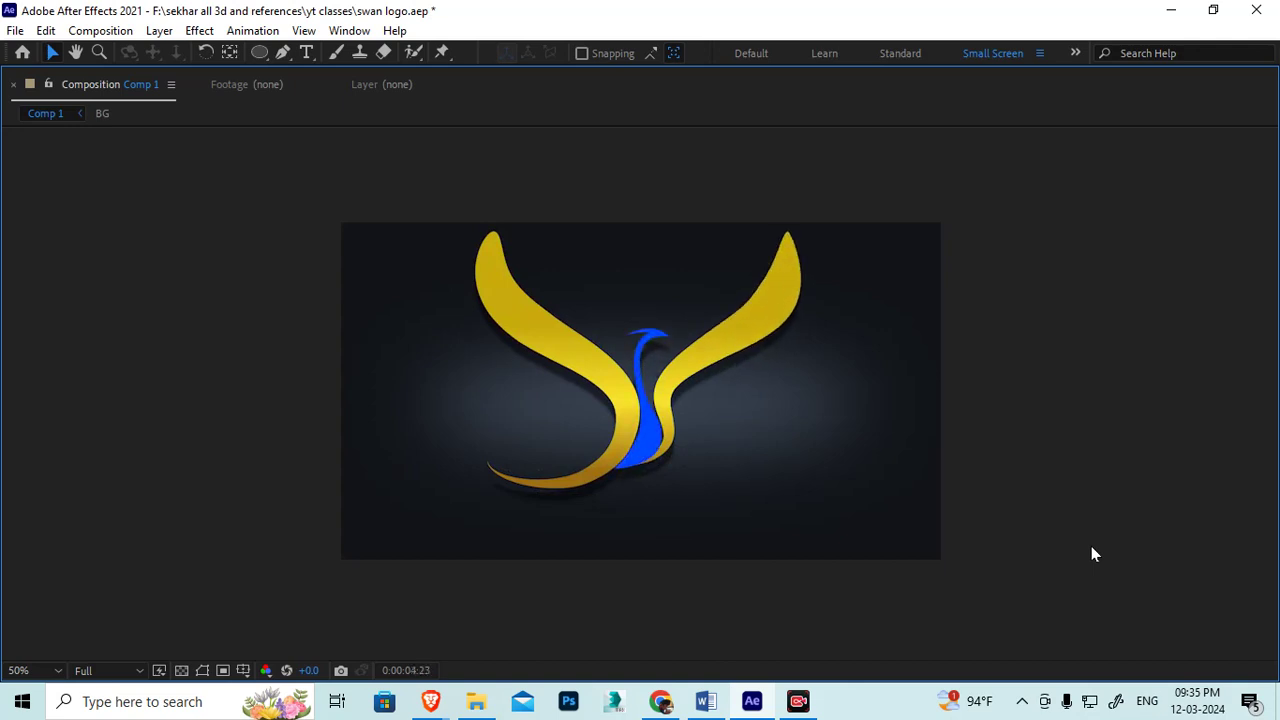
left_click(732, 395)
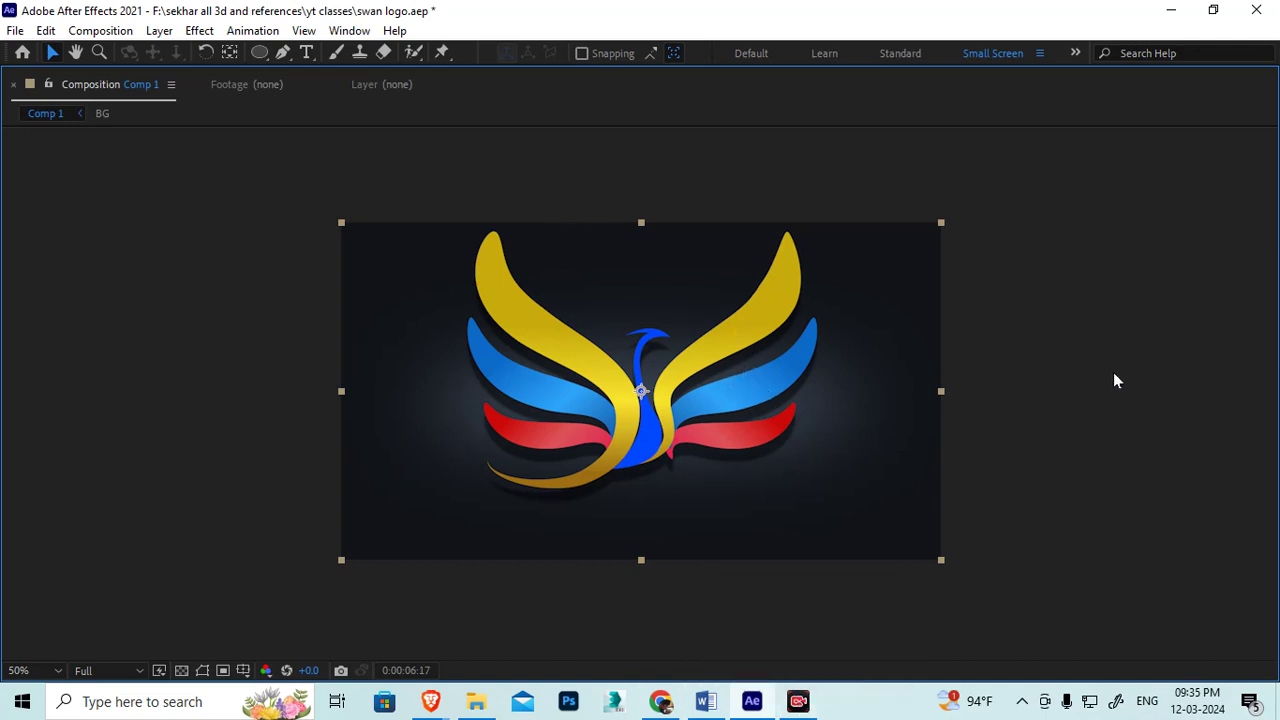
key("grave")
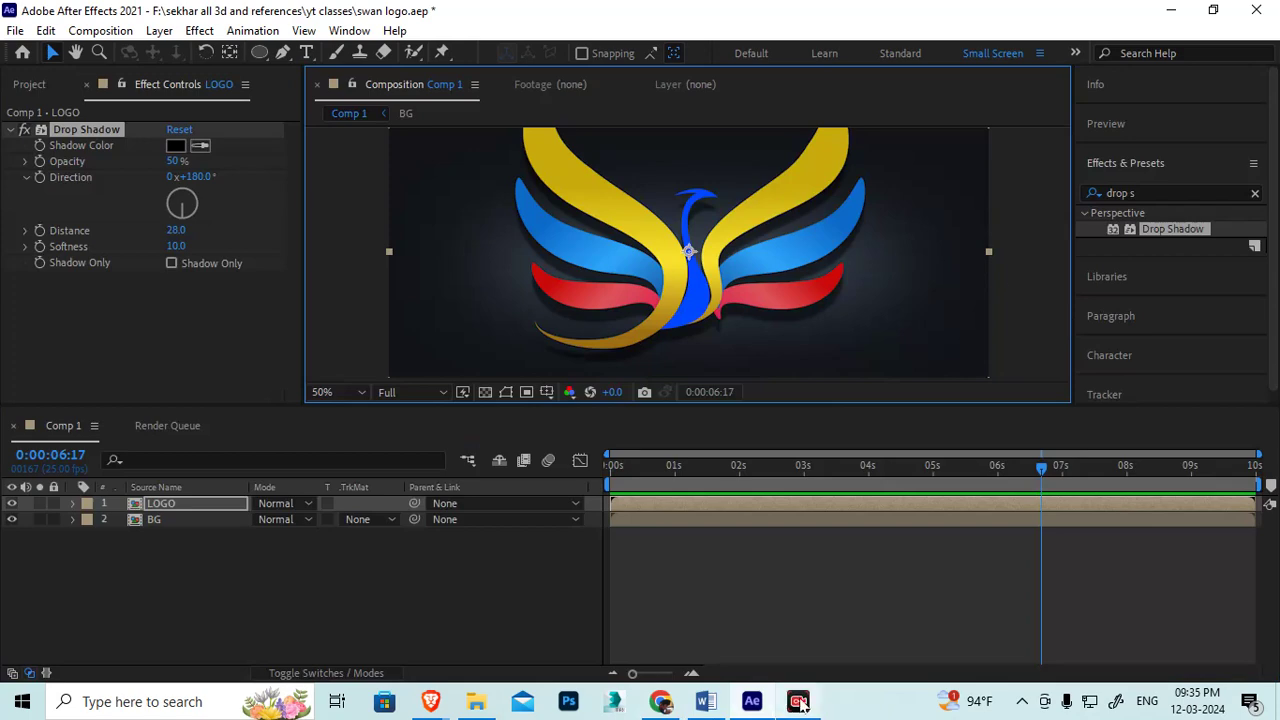